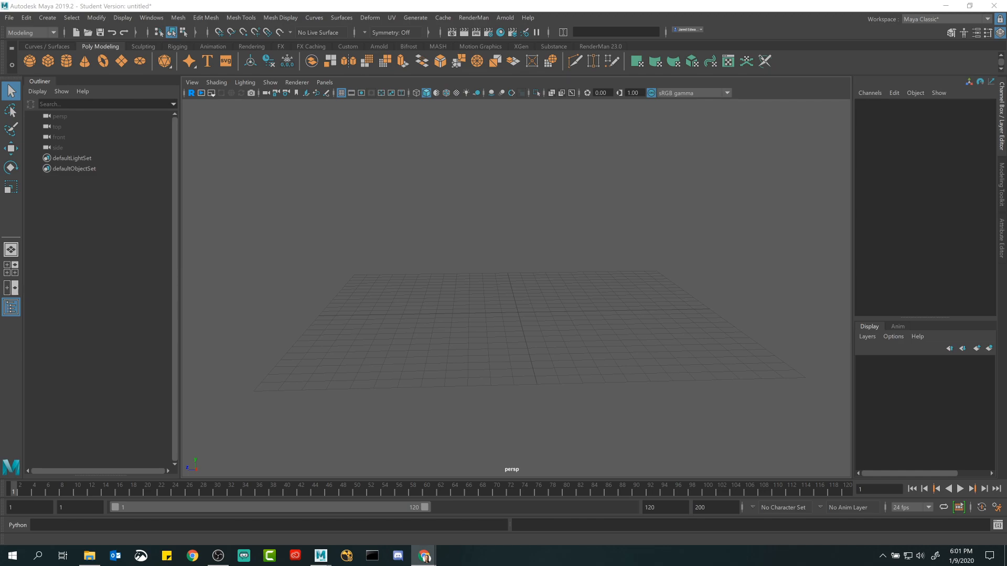
click(503, 326)
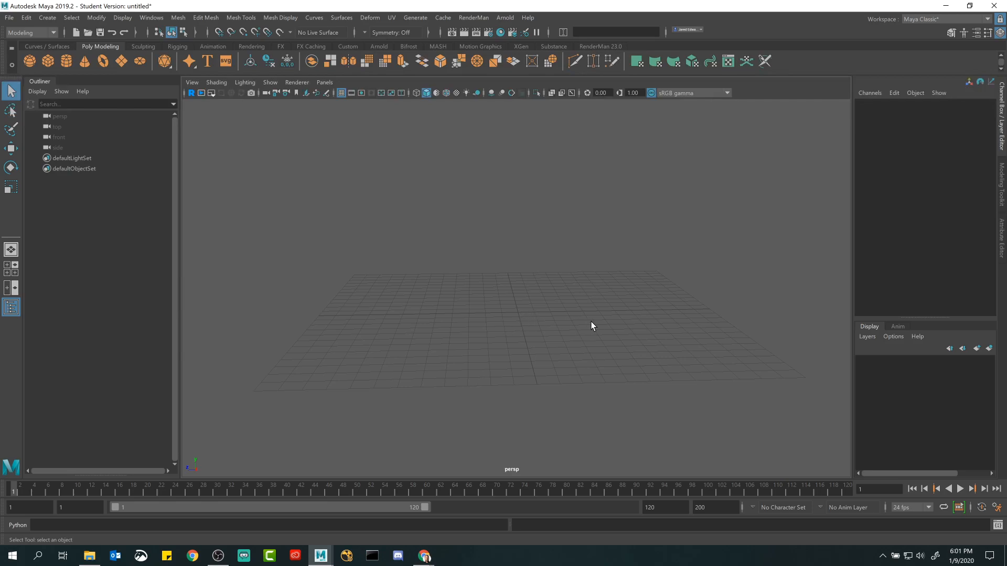
alt+drag(640, 334, 577, 314)
alt+drag(527, 179, 581, 316)
Step: Switch to the Chrome window with the CAN 115-O class preview and maximize it
mouse_move(428, 560)
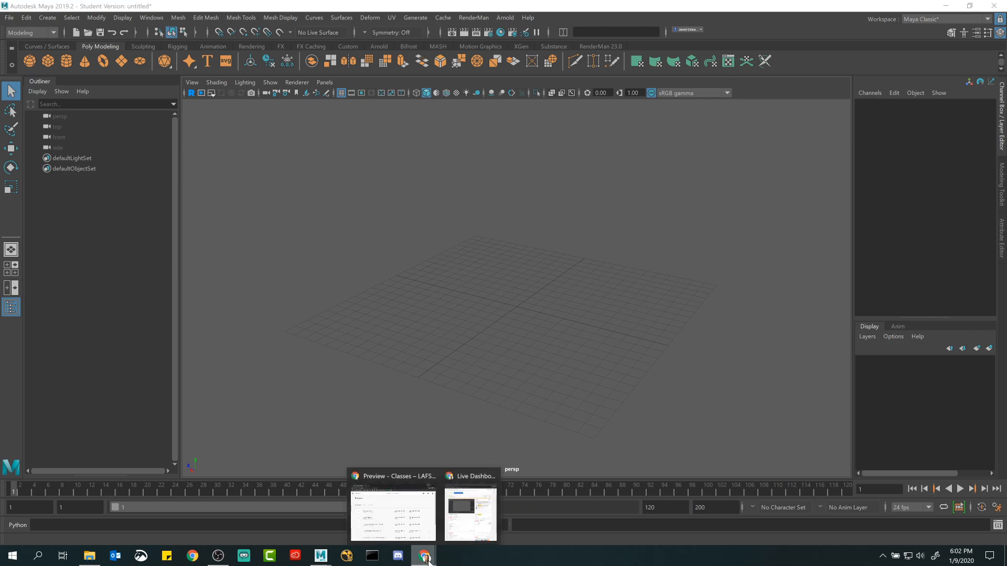
click(398, 510)
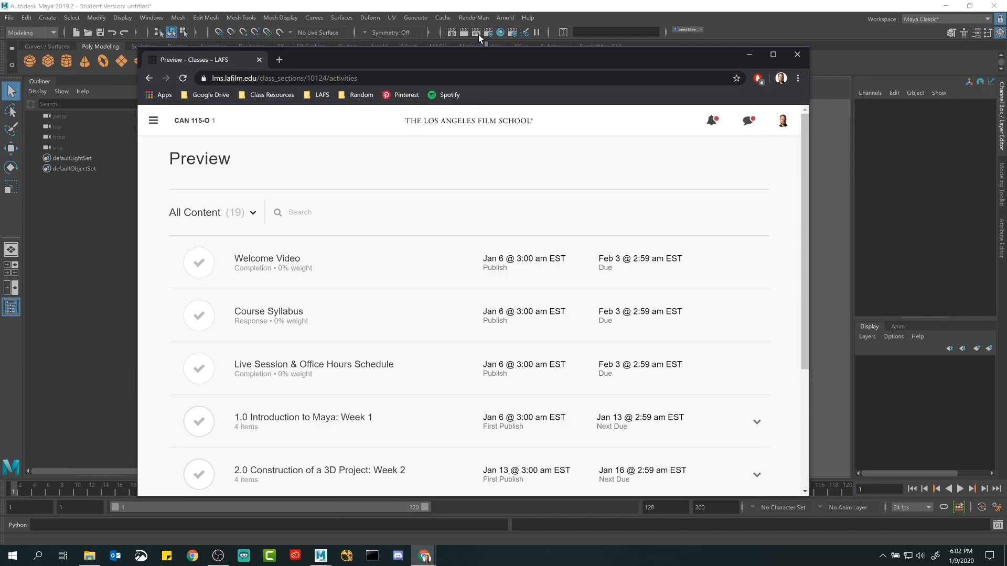
drag(503, 58, 512, 49)
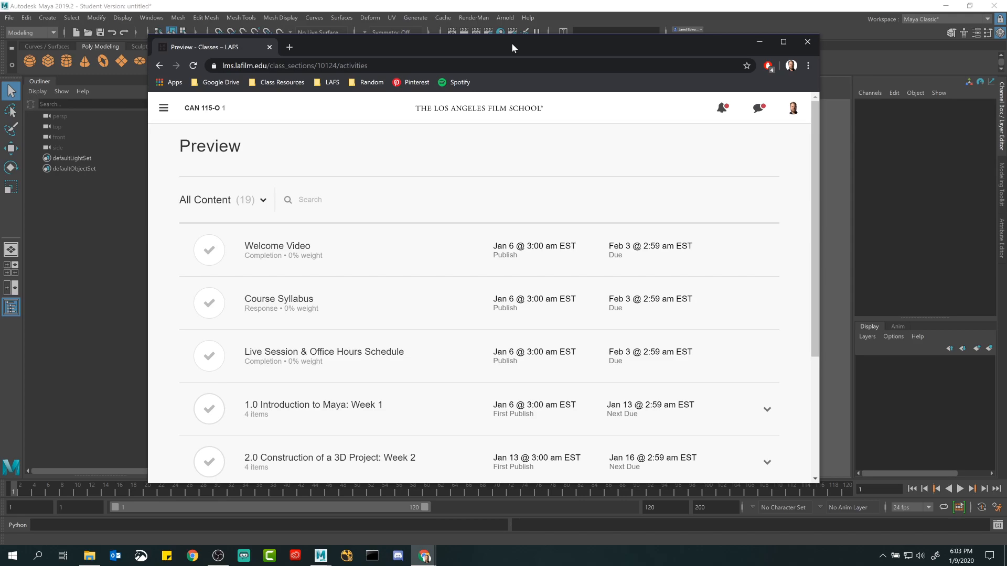
double_click(511, 42)
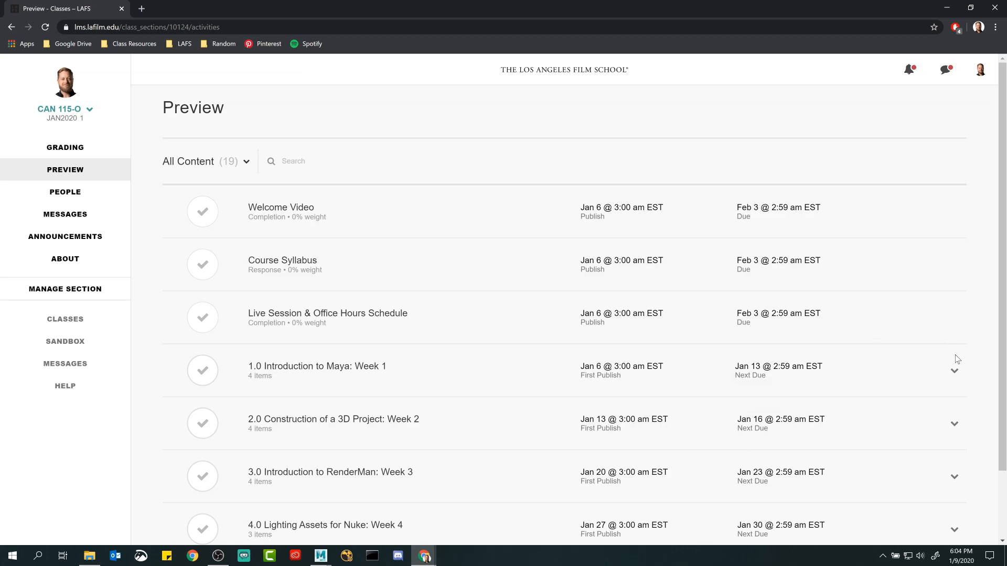
Step: Expand the 1.0 Introduction to Maya: Week 1 module and look over its activities
click(955, 371)
scroll(255, 307, down, 3)
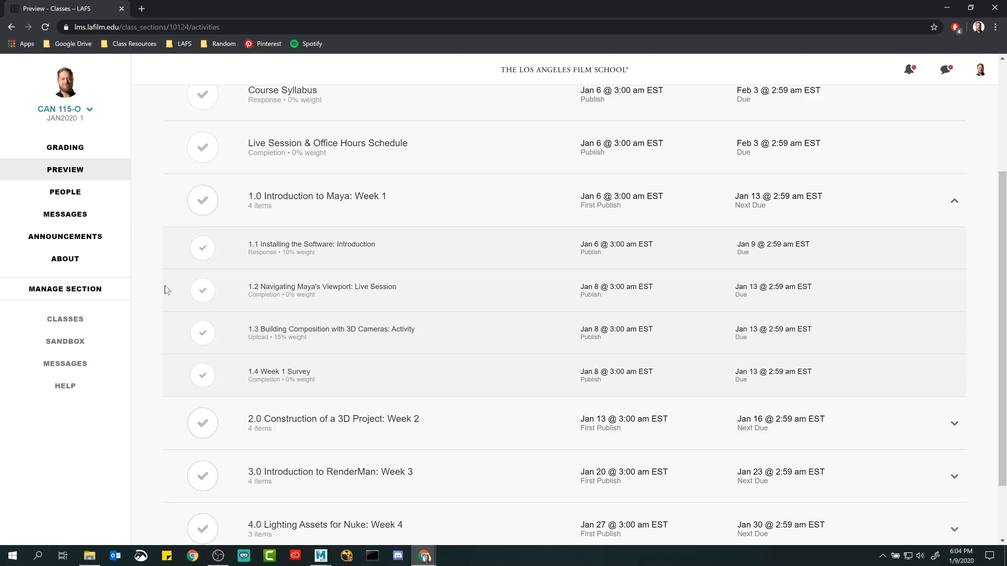
scroll(173, 291, up, 1)
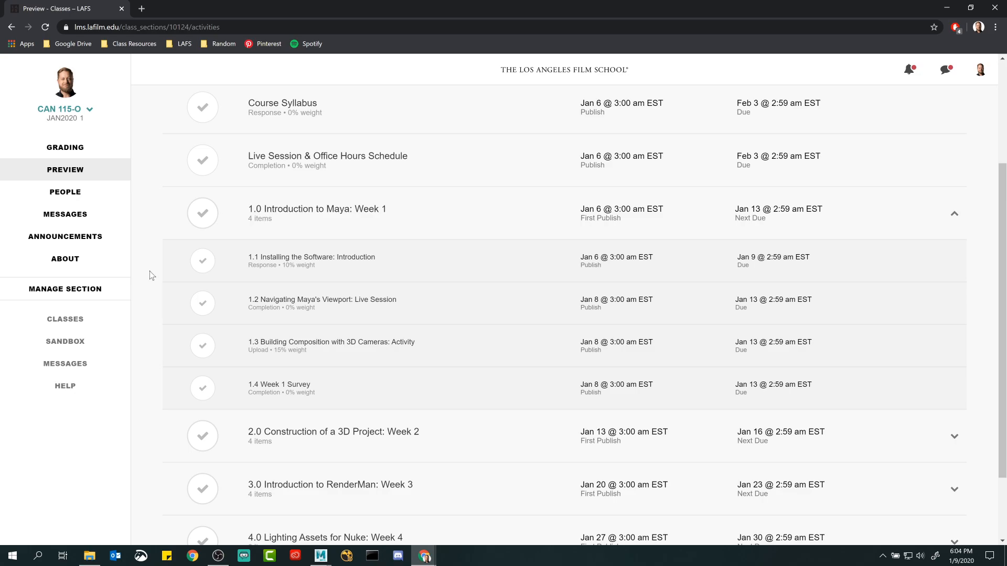
scroll(149, 272, up, 3)
scroll(150, 271, down, 3)
Step: Check the publish and due dates of the 1.2 Navigating Maya's Viewport live session, highlighting them in the list
click(995, 27)
click(995, 28)
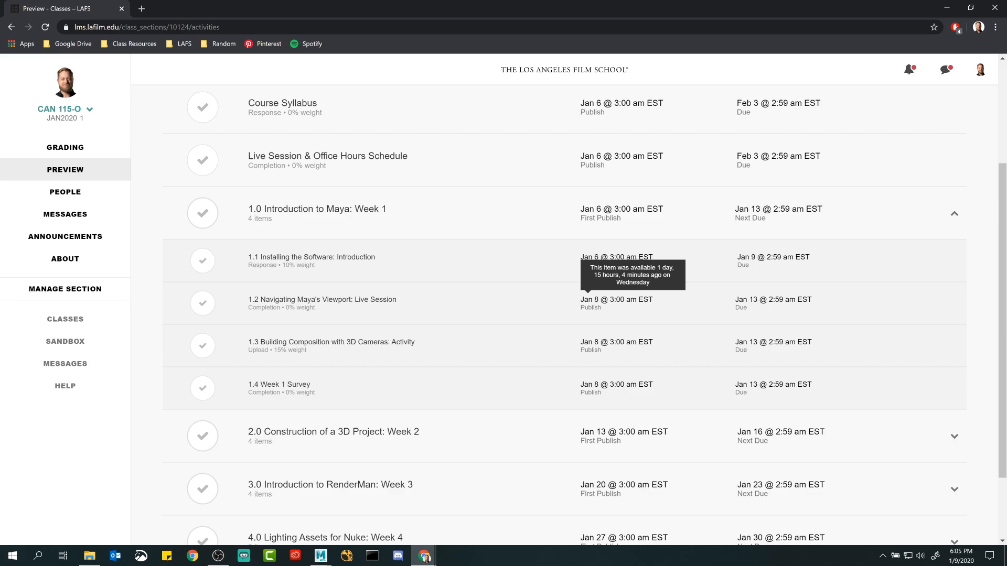
drag(580, 300, 613, 300)
drag(737, 299, 789, 300)
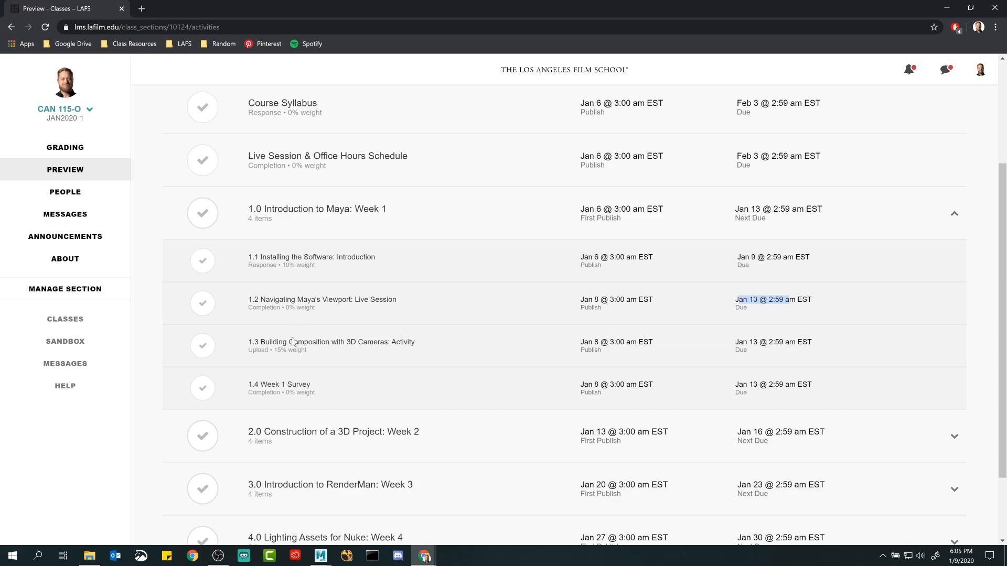
Step: Open the 1.2 Navigating Maya's Viewport: Live Session activity and examine its instructions, session schedule, topics and lecture link
click(314, 302)
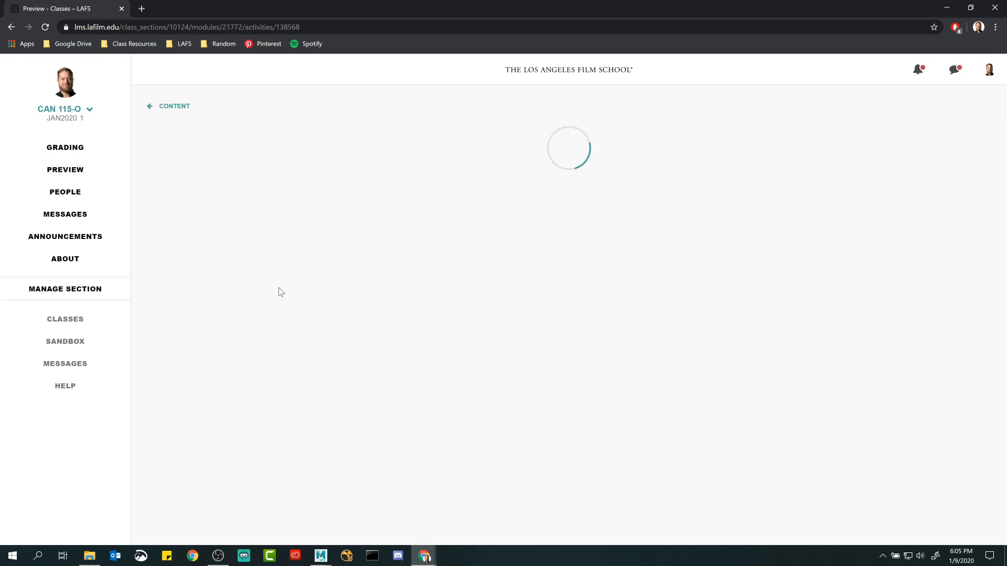
scroll(330, 285, down, 15)
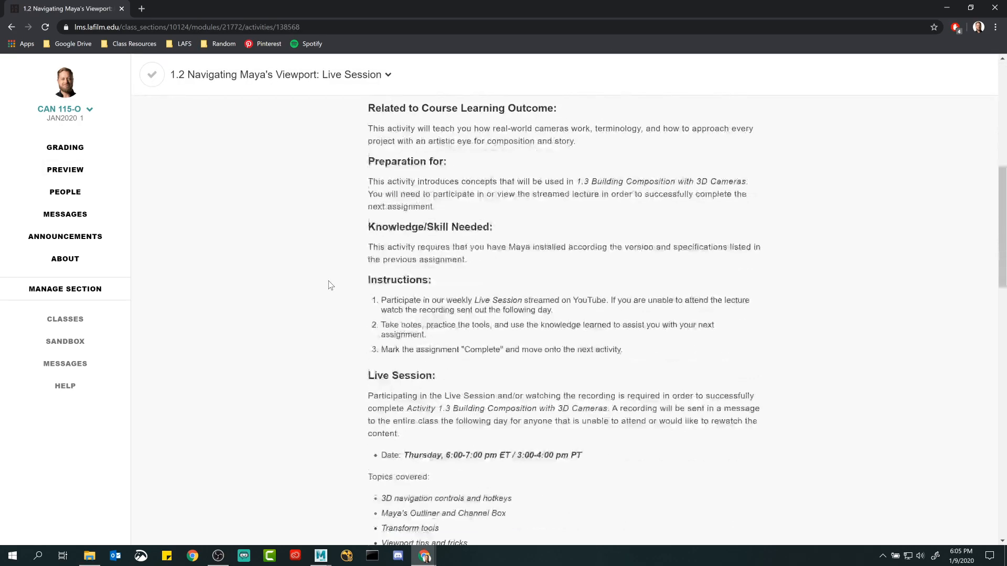
scroll(331, 285, up, 3)
scroll(330, 287, down, 1)
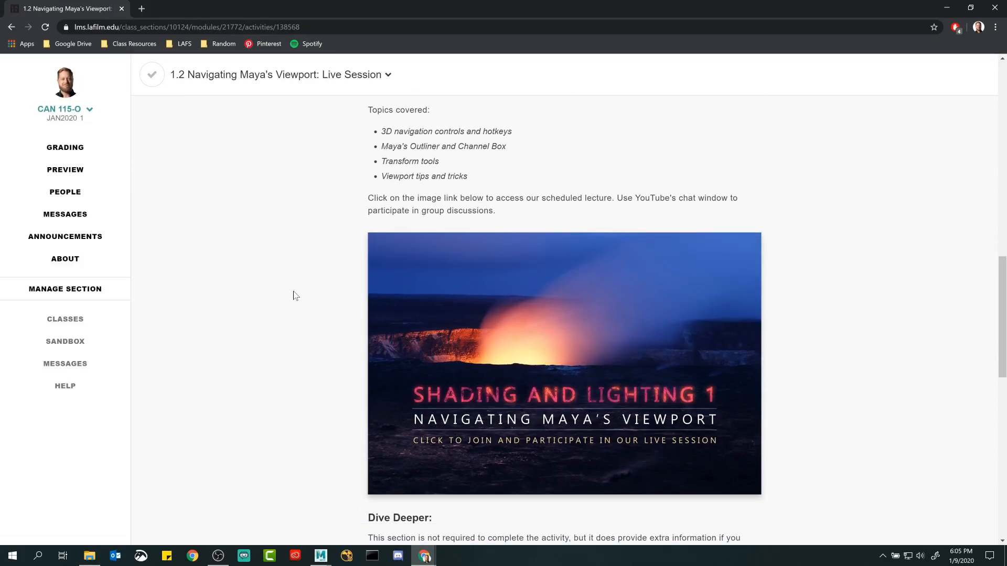
scroll(304, 306, up, 6)
scroll(307, 306, down, 4)
scroll(307, 306, down, 4)
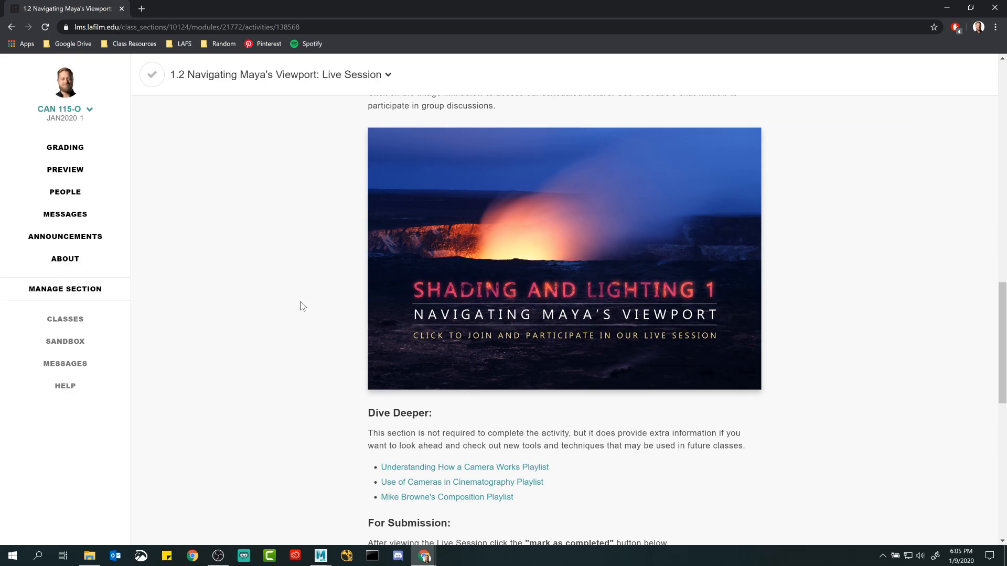
scroll(301, 298, up, 15)
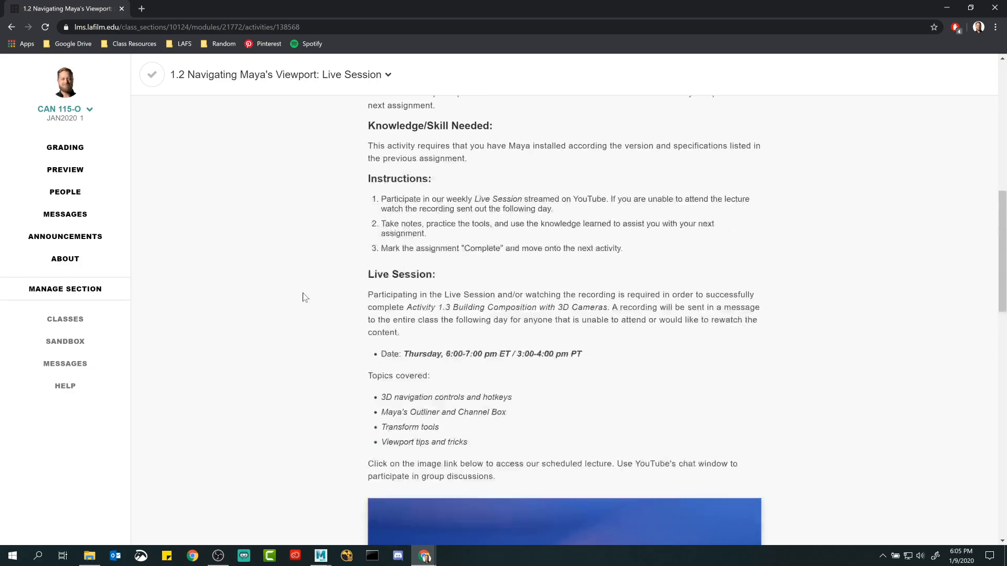
scroll(304, 297, down, 15)
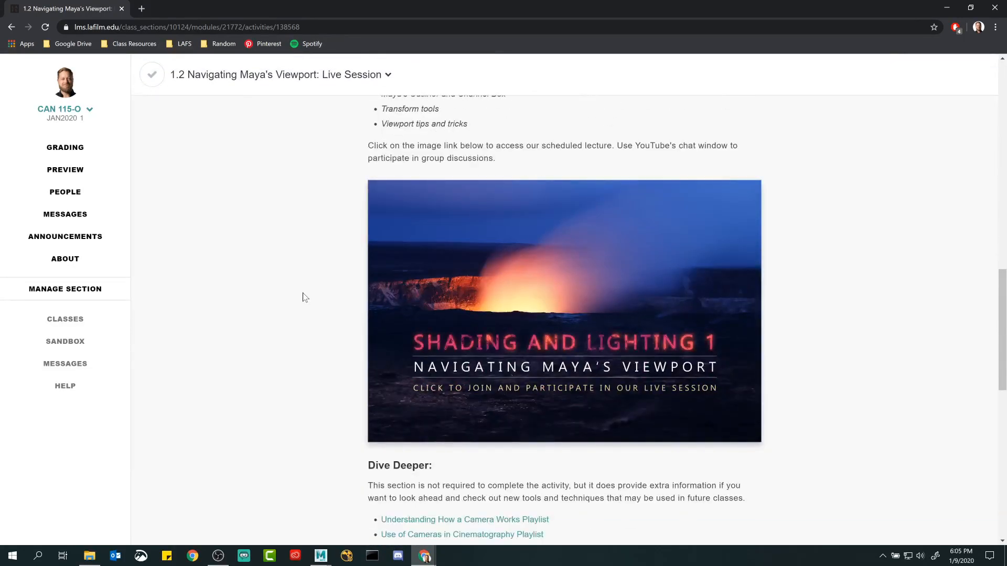
Step: Examine the Dive Deeper, submission and completion sections of the 1.2 live session page and return to its beginning
scroll(304, 298, down, 5)
scroll(303, 296, up, 3)
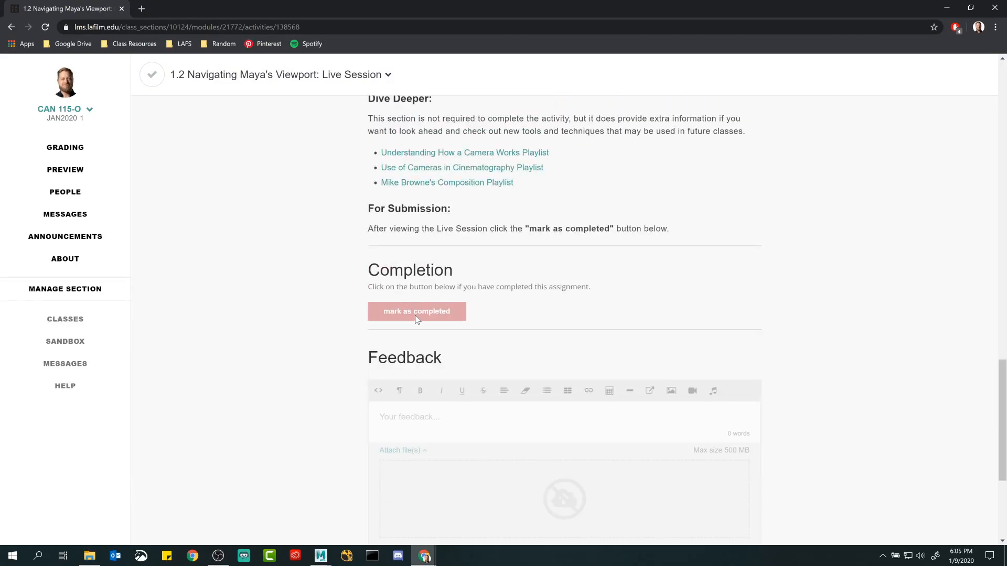
scroll(325, 317, up, 2)
scroll(323, 318, up, 2)
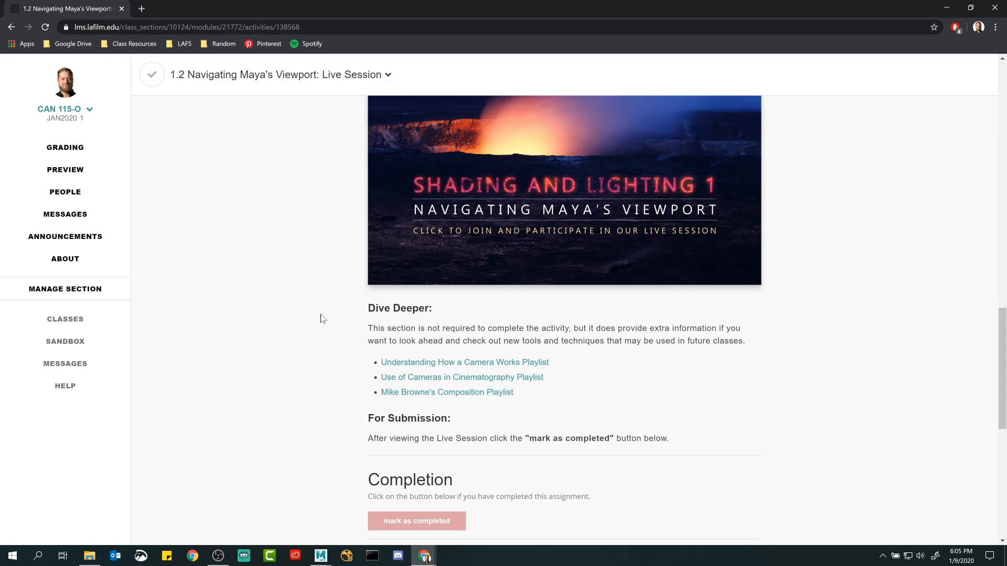
scroll(322, 318, down, 4)
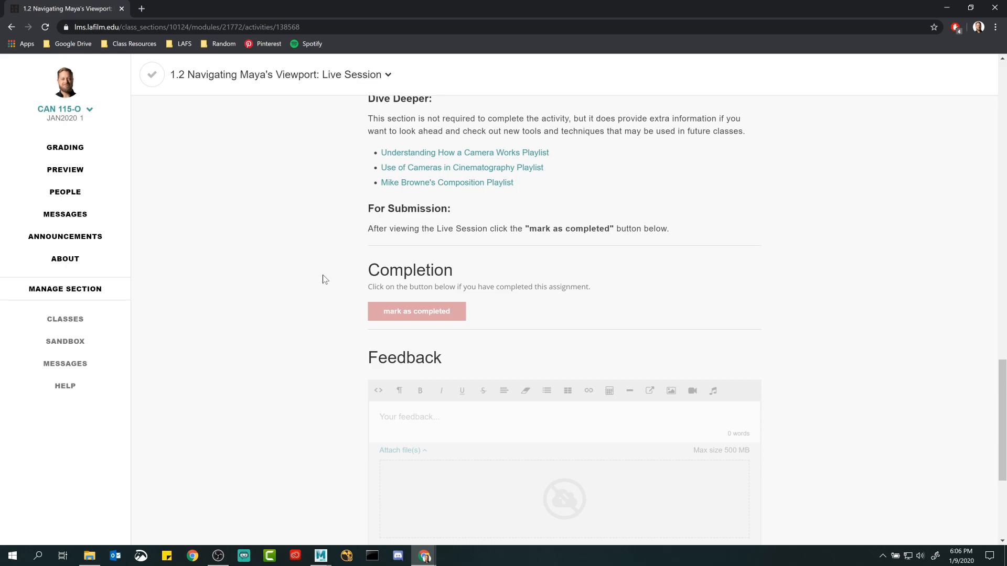
scroll(336, 356, up, 10)
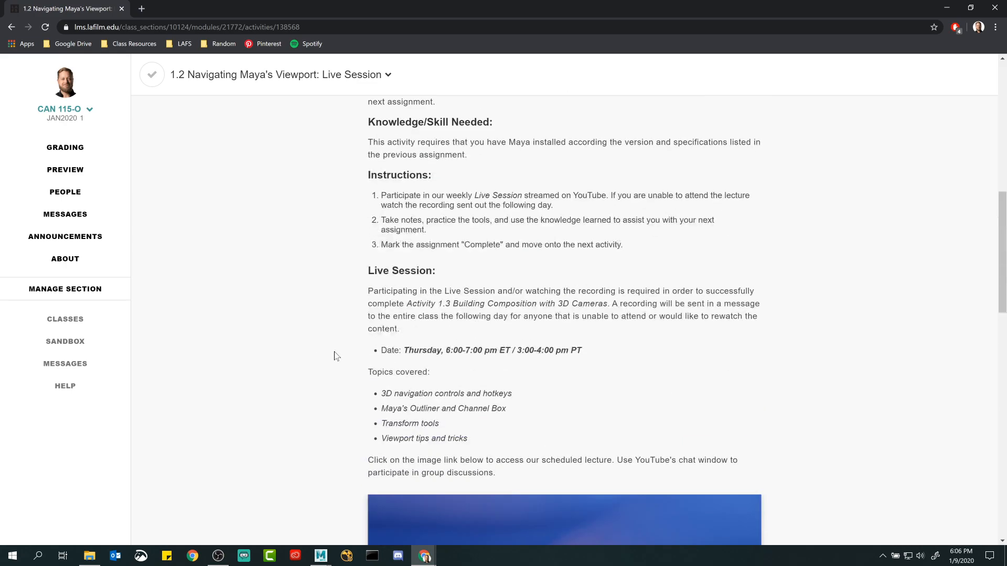
scroll(336, 355, up, 9)
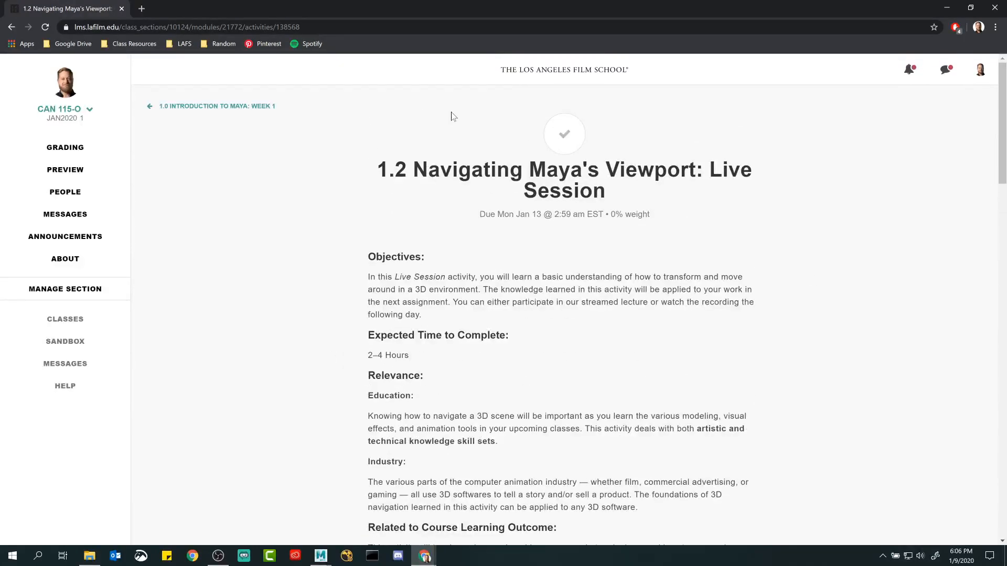
Step: Return to the Week 1 module and open the 1.3 Building Composition with 3D Cameras activity
click(240, 106)
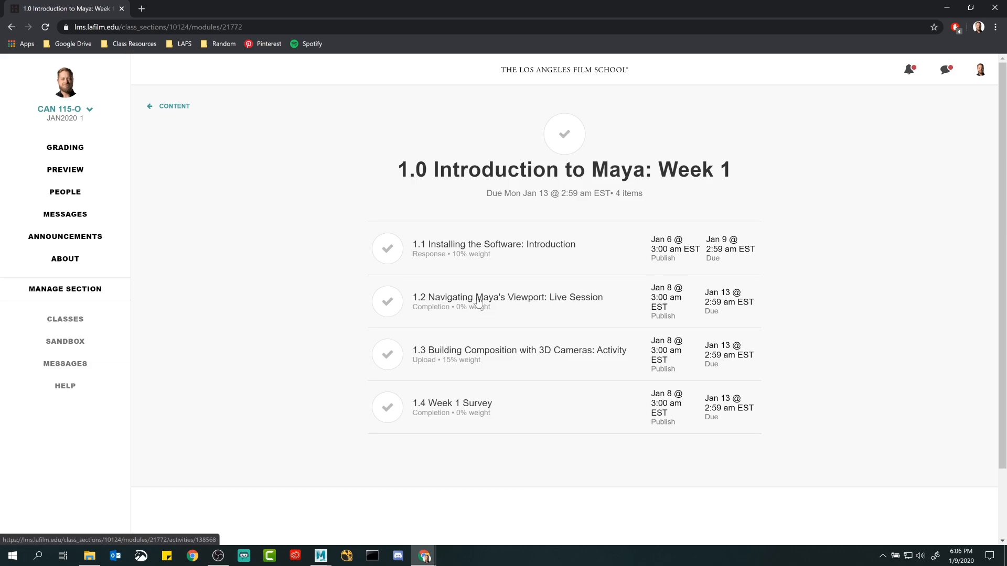
click(485, 352)
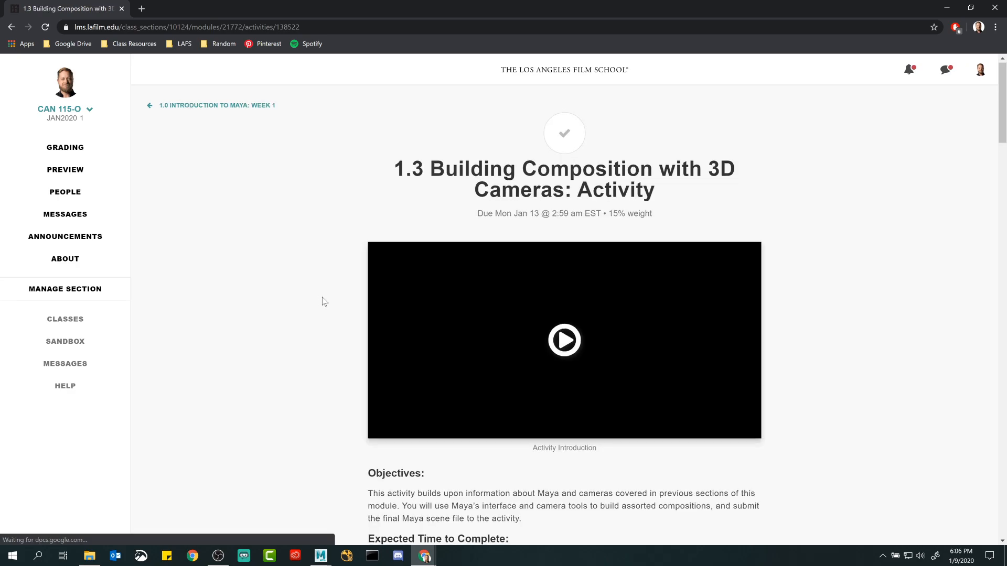
scroll(322, 302, down, 3)
scroll(322, 301, up, 3)
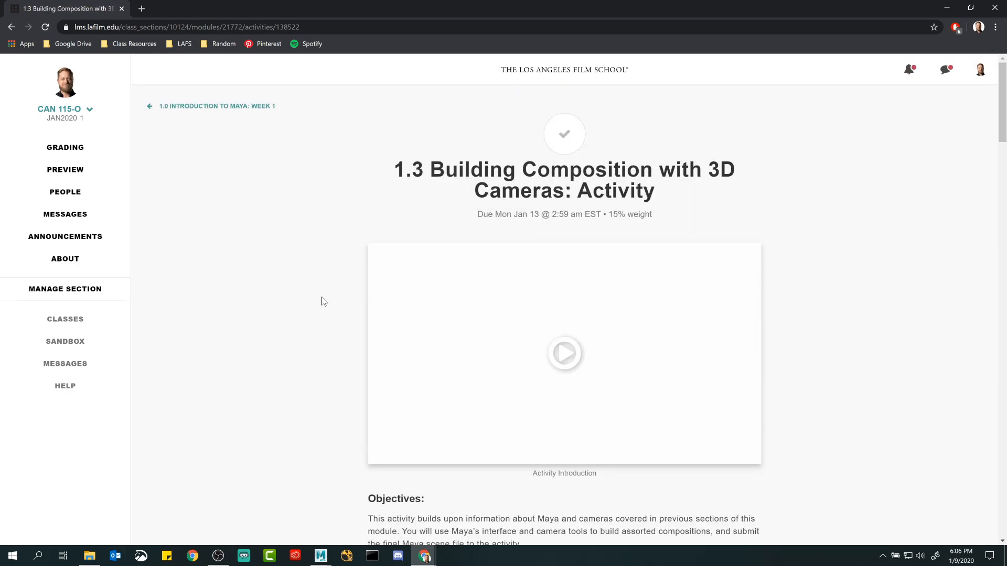
Step: Look through the 1.3 activity's instructions, downloads, video playlist, Dive Deeper links and documentation slides
scroll(322, 302, down, 8)
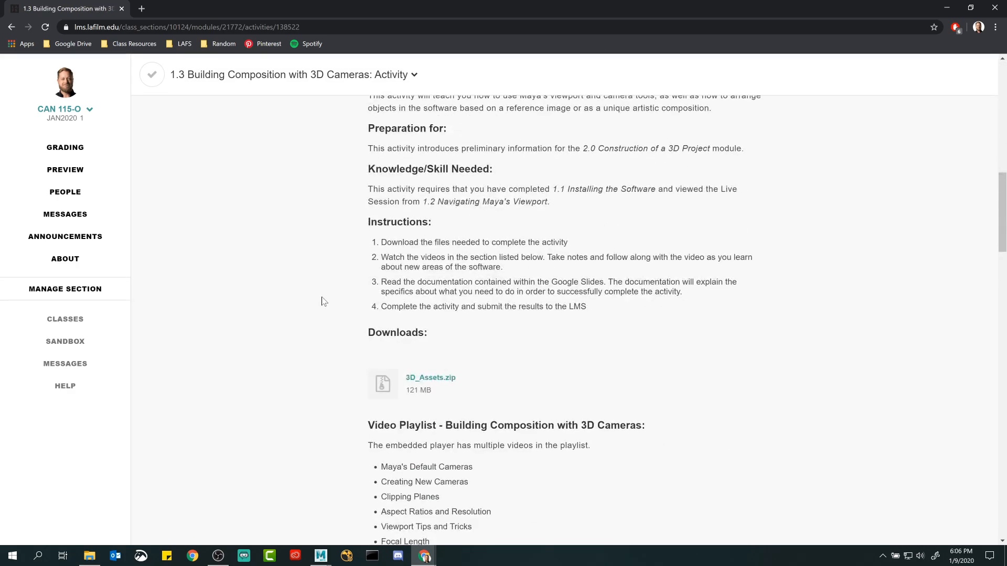
scroll(324, 301, down, 3)
scroll(323, 301, down, 5)
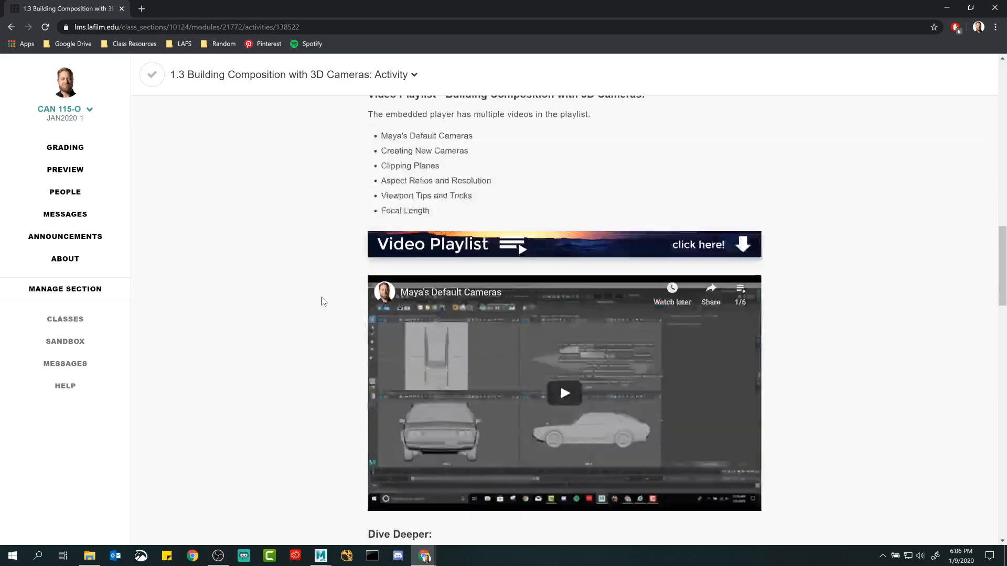
scroll(323, 301, down, 10)
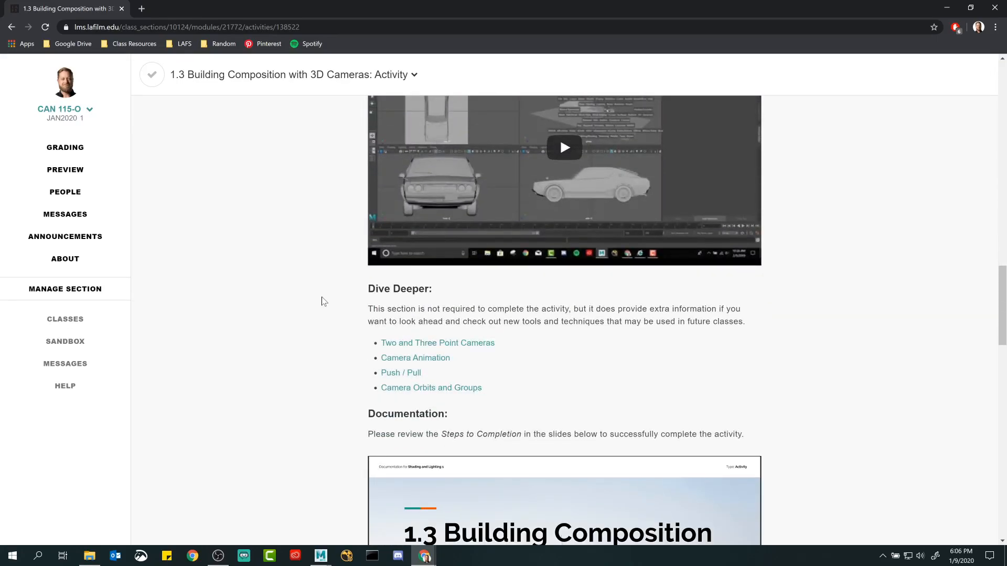
scroll(323, 301, up, 2)
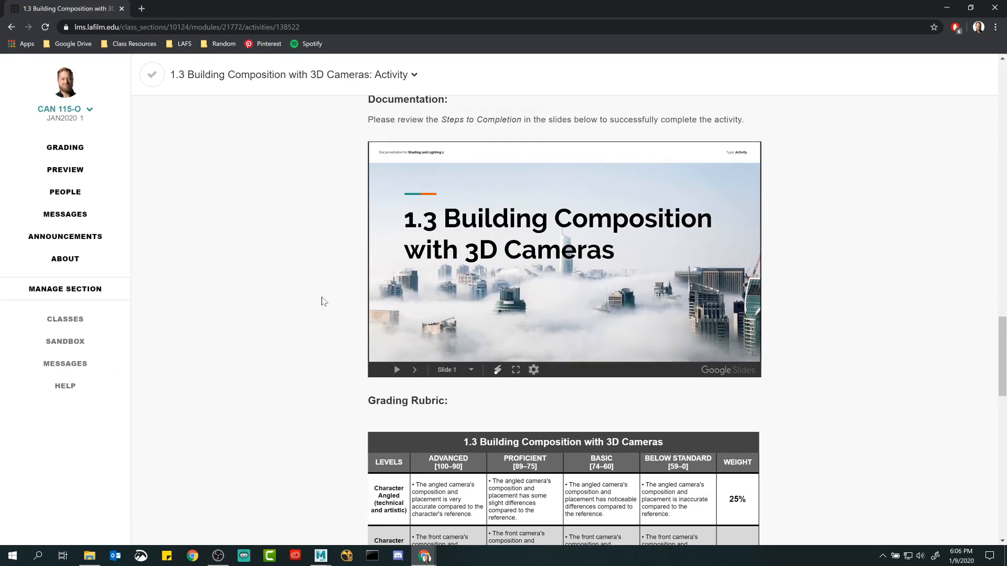
scroll(324, 302, up, 1)
Step: Examine the 1.3 activity's grading rubric and submission requirements, highlighting the required zipped folder and Maya scene files
scroll(323, 301, down, 8)
scroll(323, 301, up, 4)
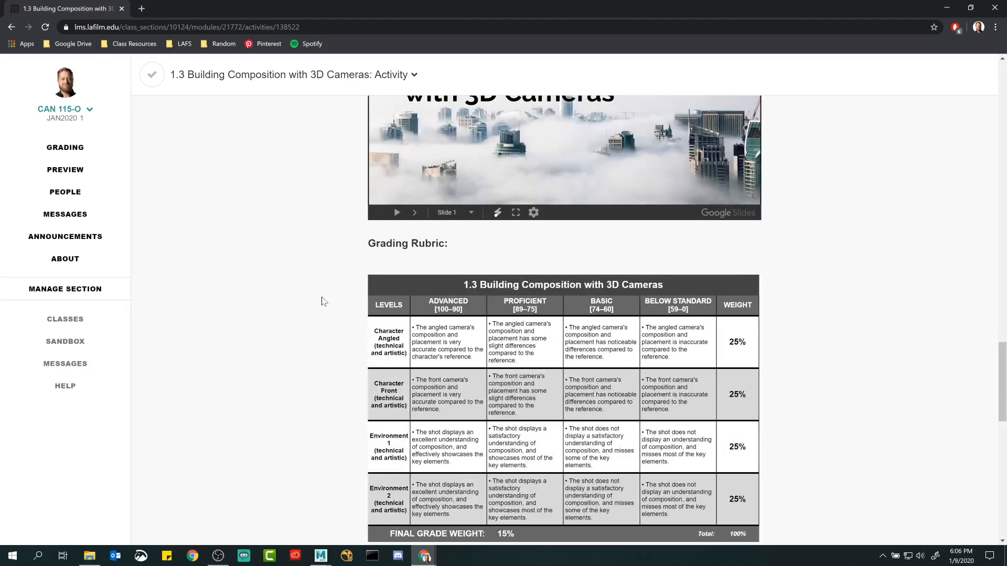
scroll(324, 301, down, 3)
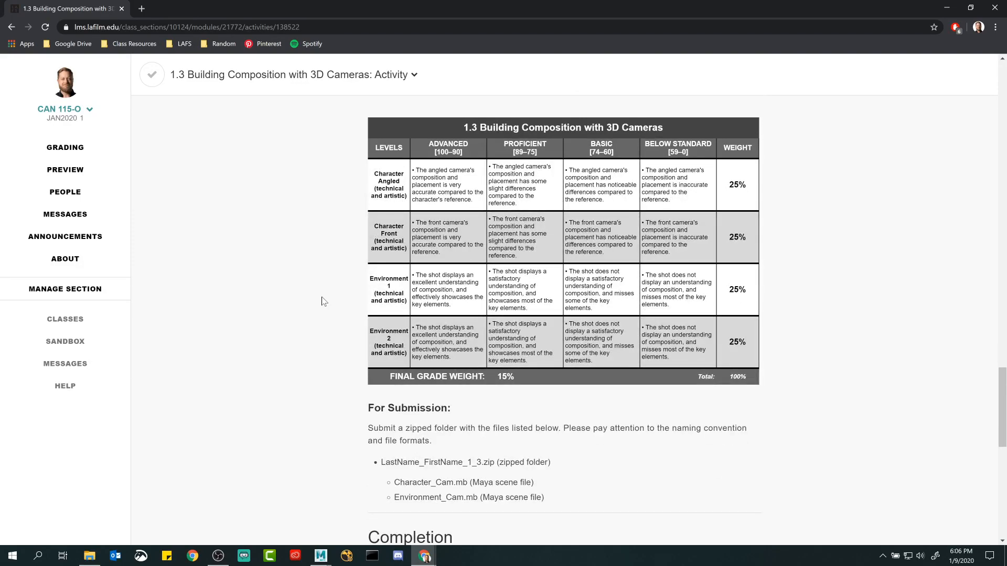
scroll(324, 301, down, 3)
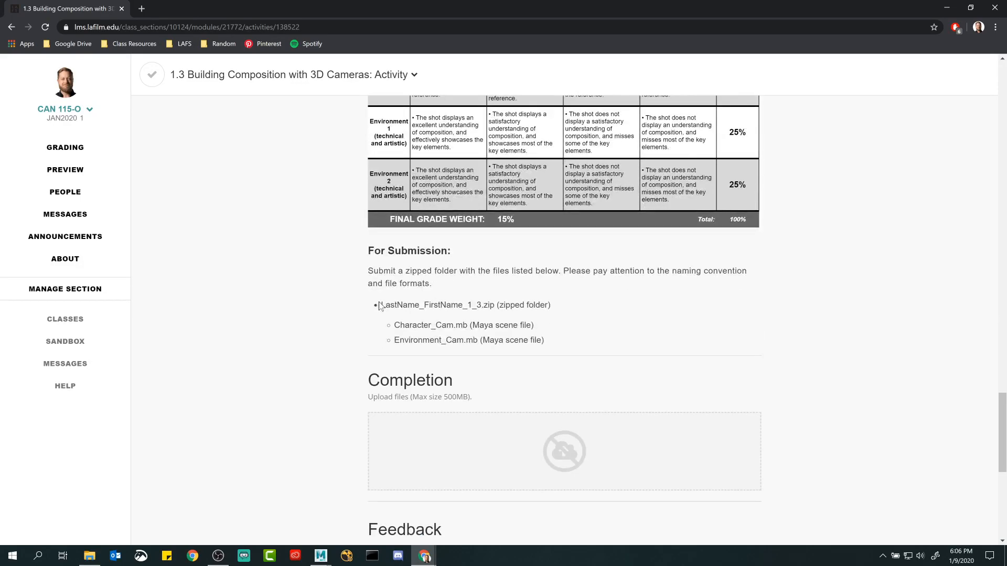
drag(379, 304, 557, 350)
click(330, 292)
Step: Go back over the 1.3 activity page, reviewing its introduction video, objectives, expected time, relevance and required knowledge
scroll(323, 315, up, 6)
scroll(324, 319, up, 9)
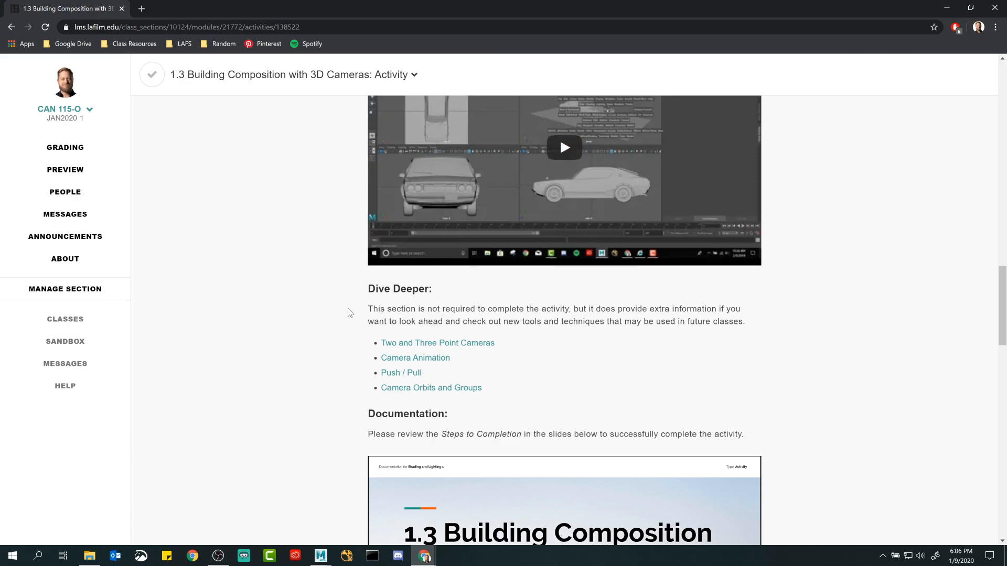
scroll(335, 304, up, 9)
scroll(336, 305, up, 12)
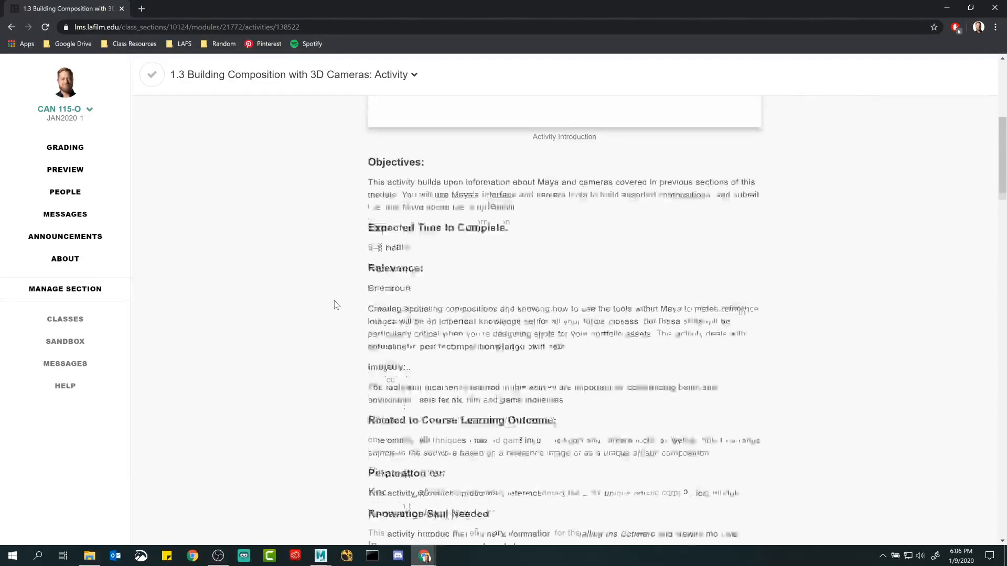
scroll(336, 305, down, 5)
scroll(333, 304, up, 7)
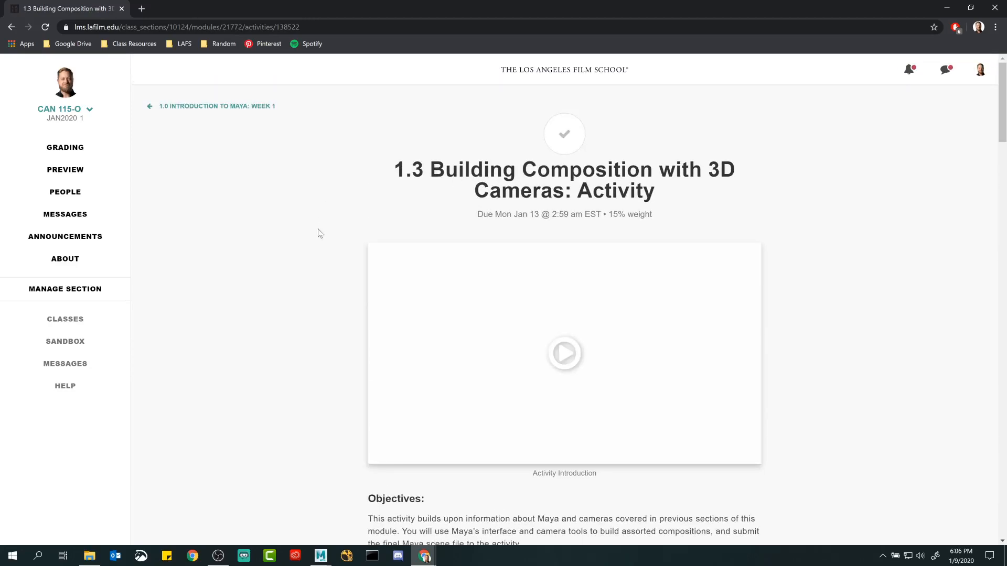
scroll(319, 246, down, 14)
scroll(466, 260, up, 11)
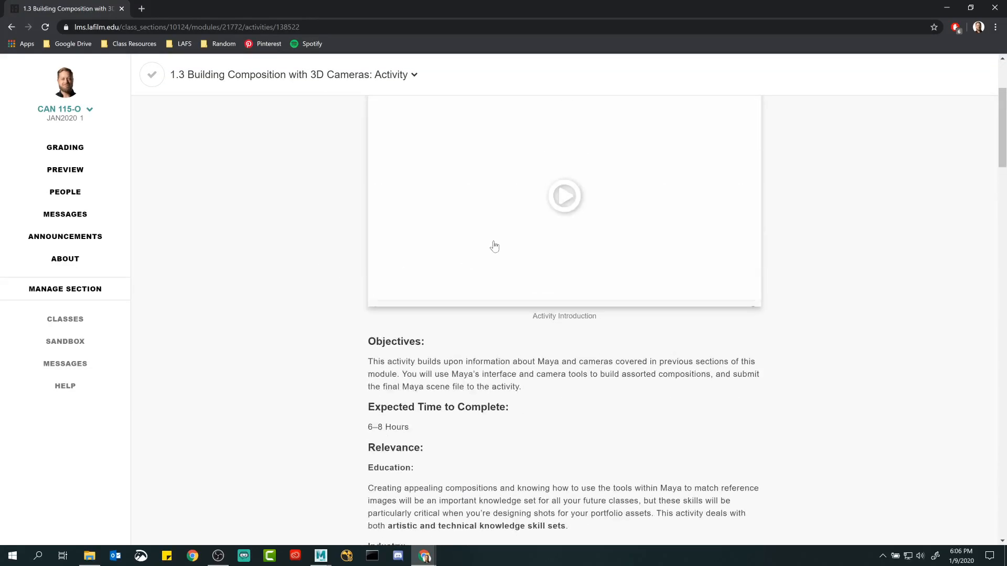
scroll(353, 261, down, 8)
scroll(378, 135, up, 3)
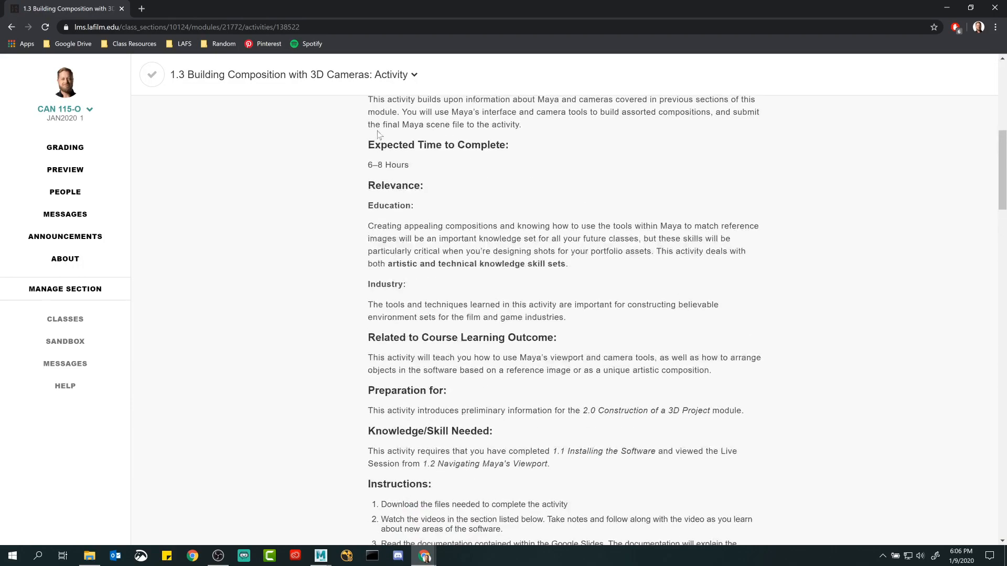
Step: Review the 1.3 activity's overview, required knowledge, instructions, 3D_Assets.zip download and video playlist section
drag(382, 126, 558, 453)
click(324, 313)
scroll(323, 322, down, 9)
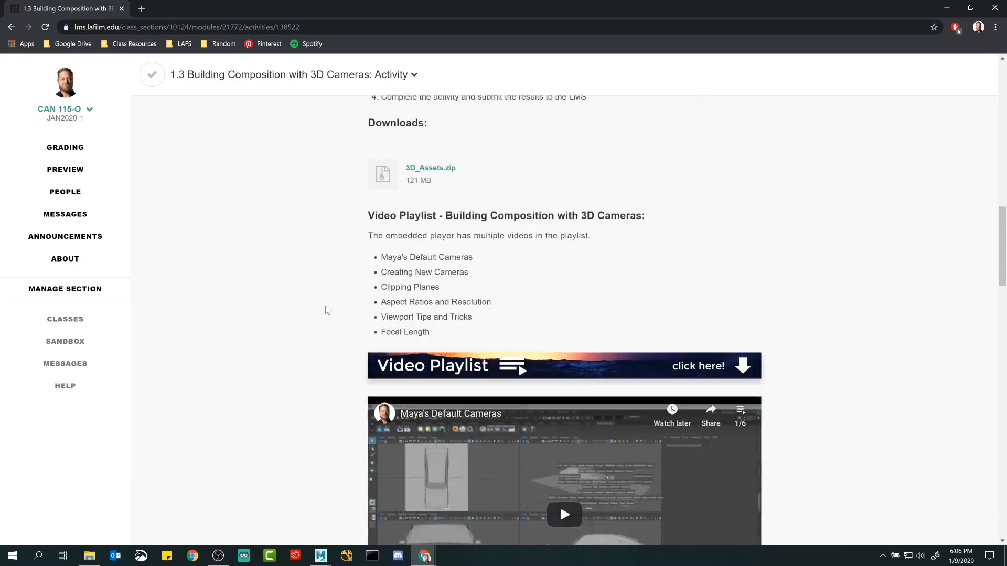
scroll(325, 310, up, 2)
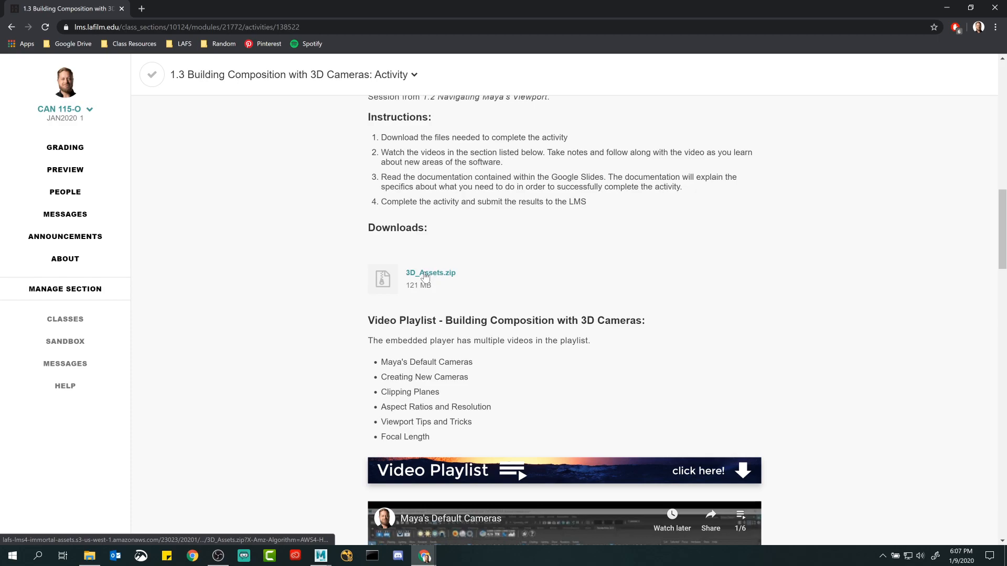
scroll(311, 333, down, 6)
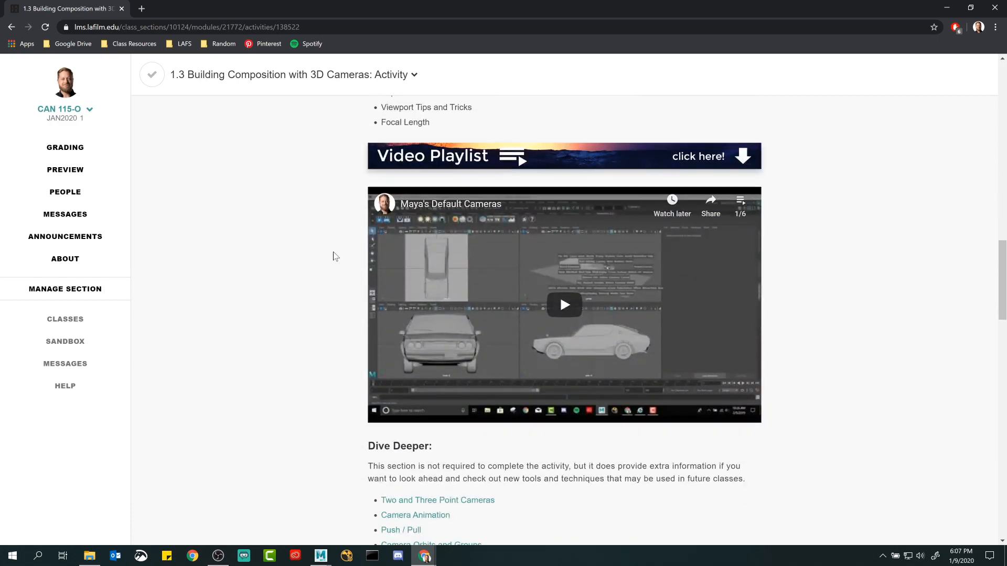
scroll(321, 264, up, 3)
scroll(321, 265, down, 3)
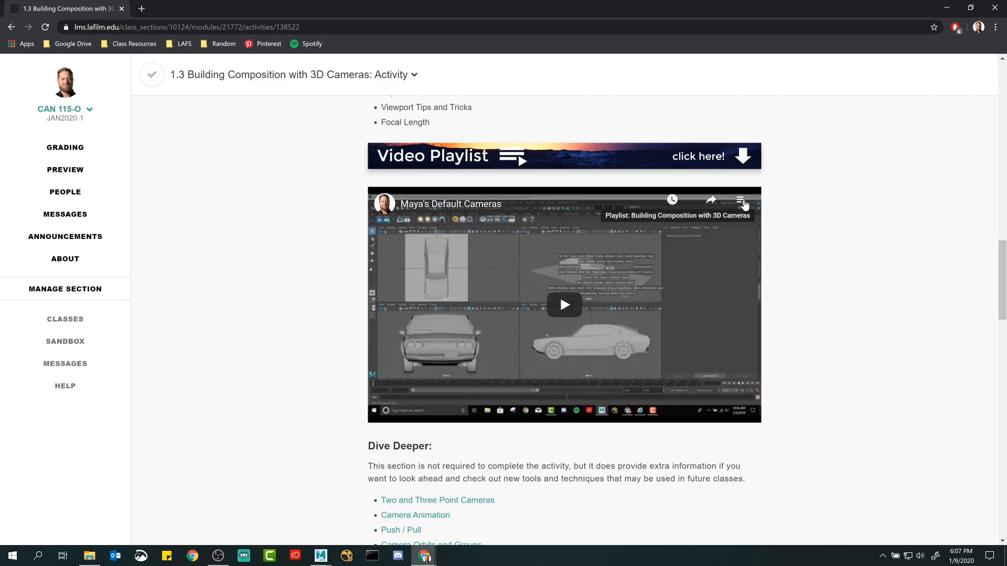
Step: Show the list of videos in the embedded Building Composition with 3D Cameras playlist, and close it again
click(741, 203)
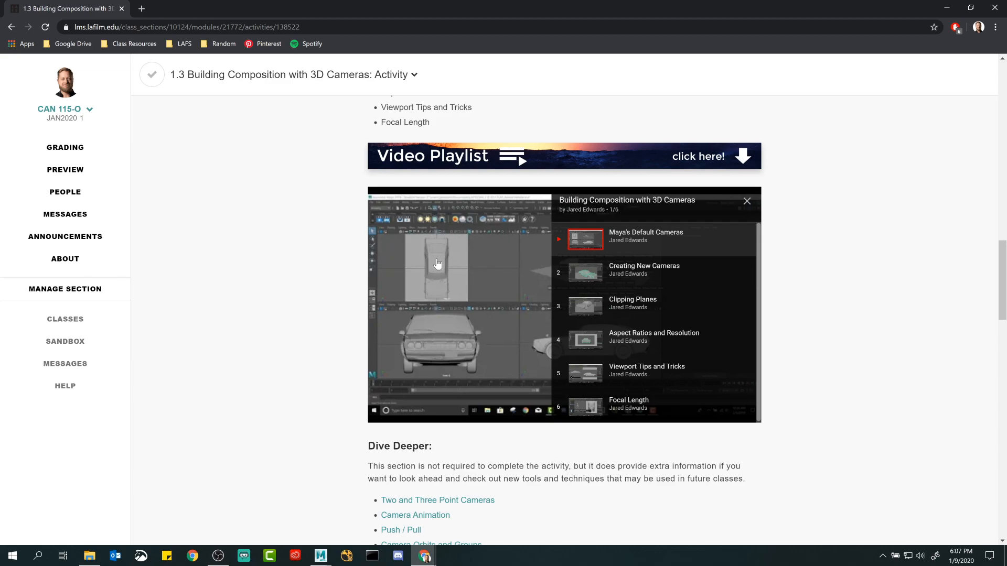
click(747, 201)
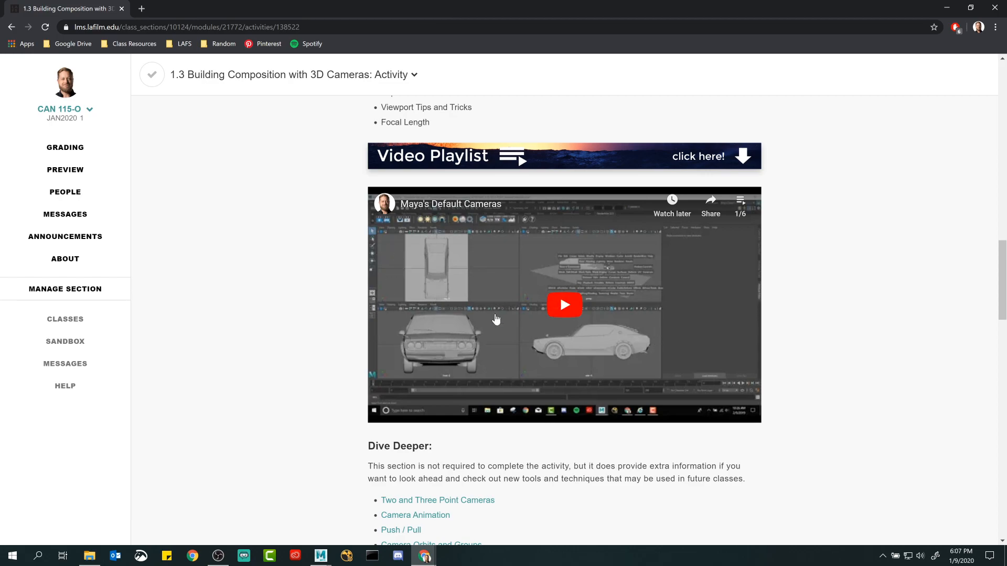
scroll(293, 352, up, 6)
scroll(285, 351, down, 6)
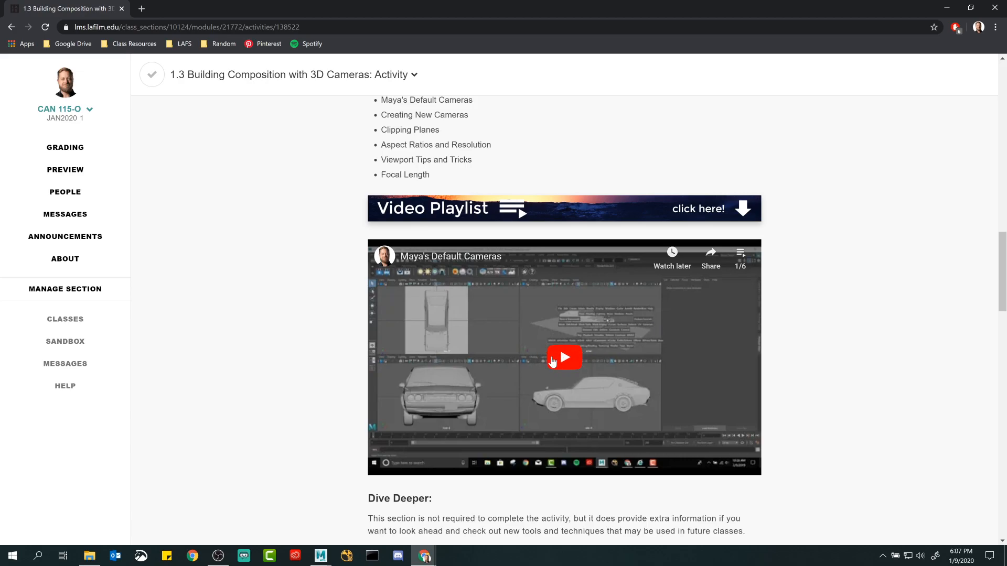
scroll(566, 316, down, 1)
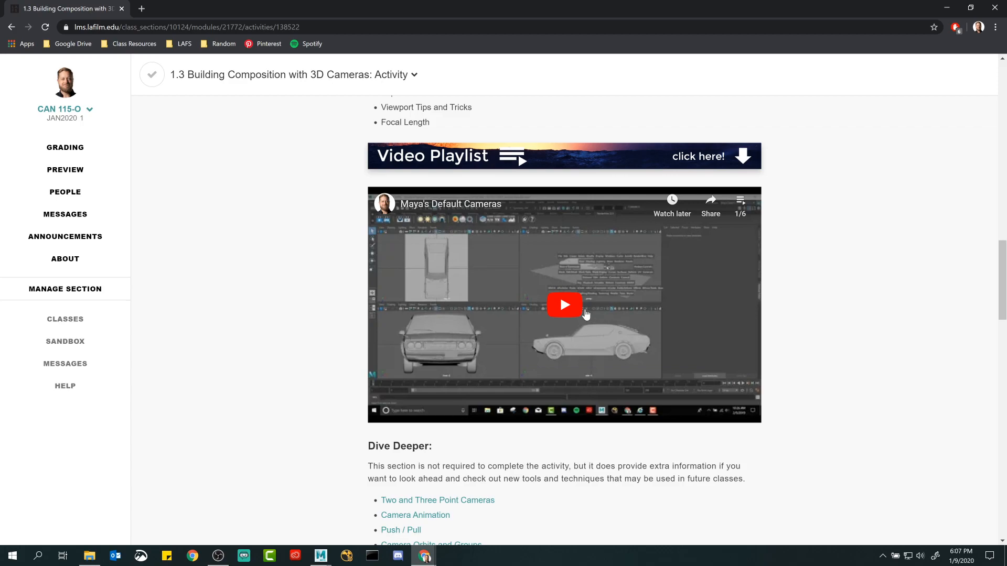
Step: Open the embedded Maya's Default Cameras video on YouTube in its own tab and pause it
click(572, 313)
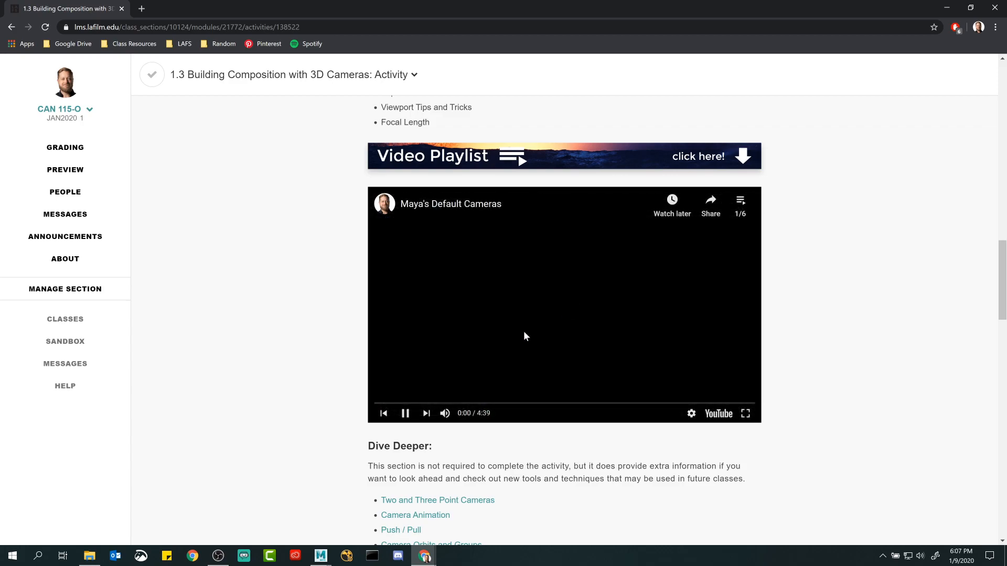
click(403, 414)
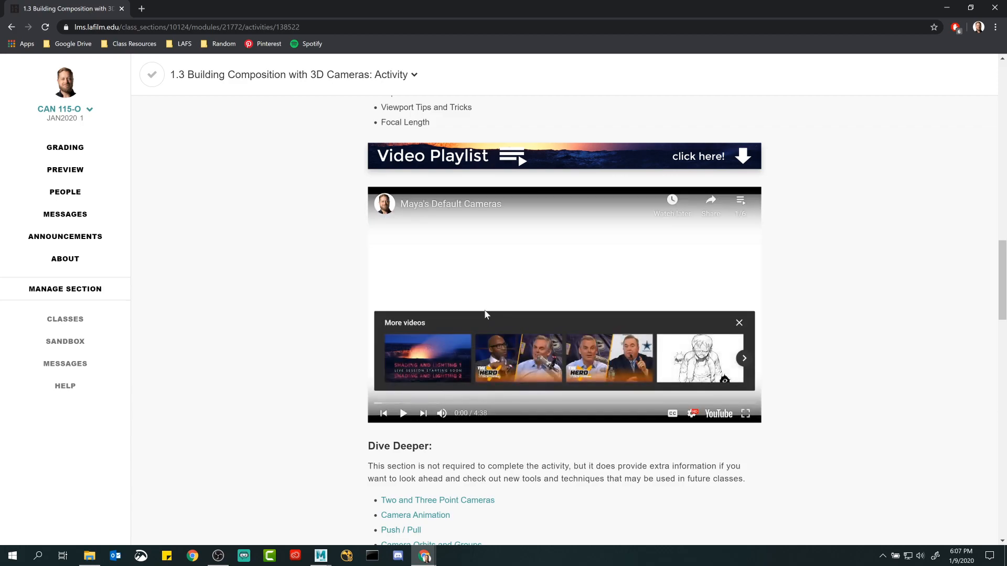
click(739, 323)
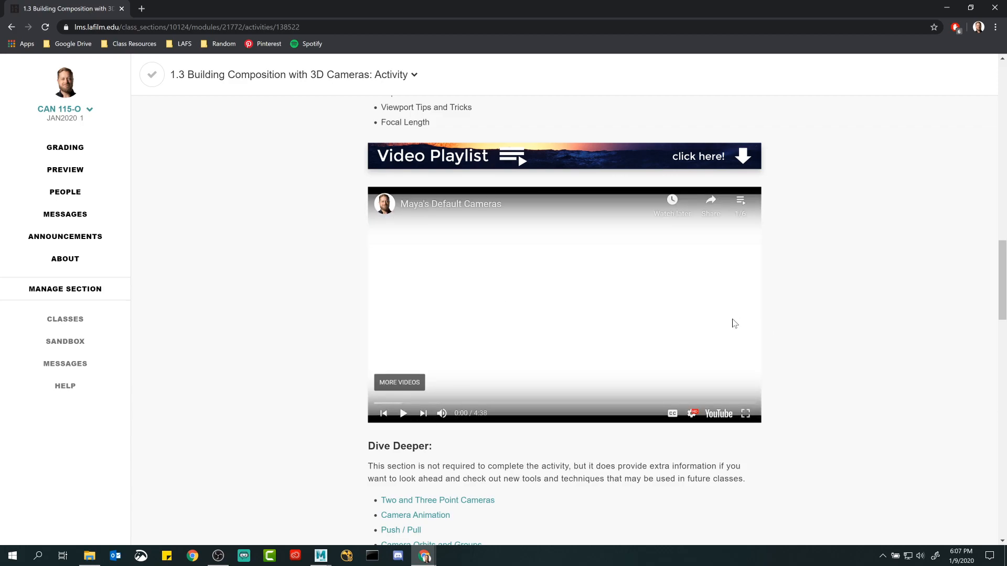
click(718, 414)
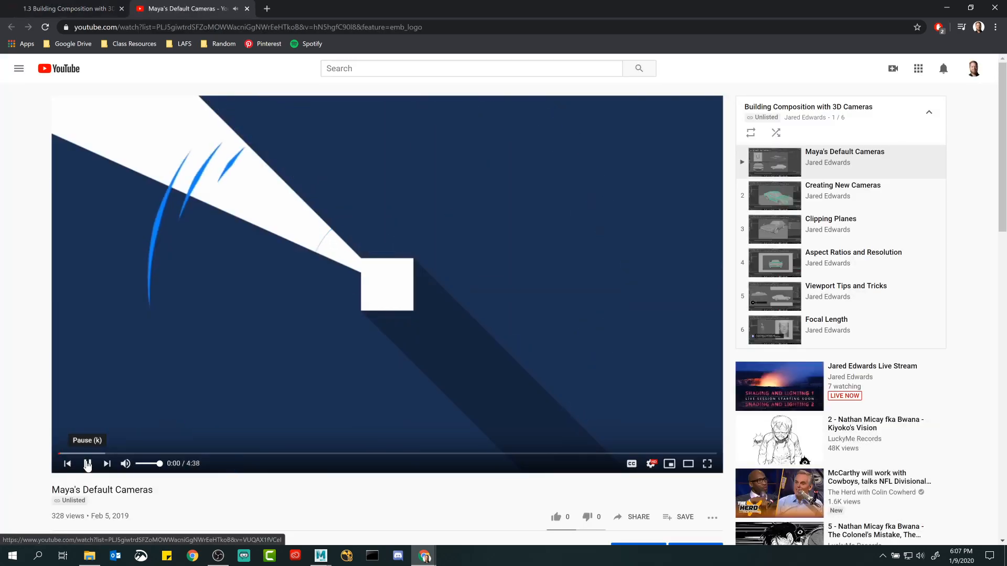
click(87, 464)
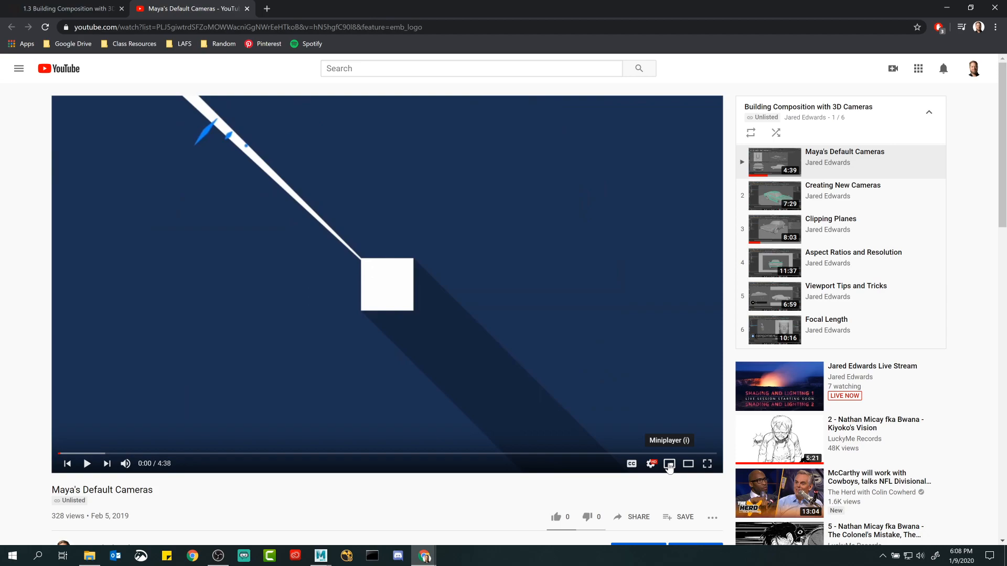
Step: View the Maya's Default Cameras video briefly in full screen and skip ahead through it to 2:20
click(708, 465)
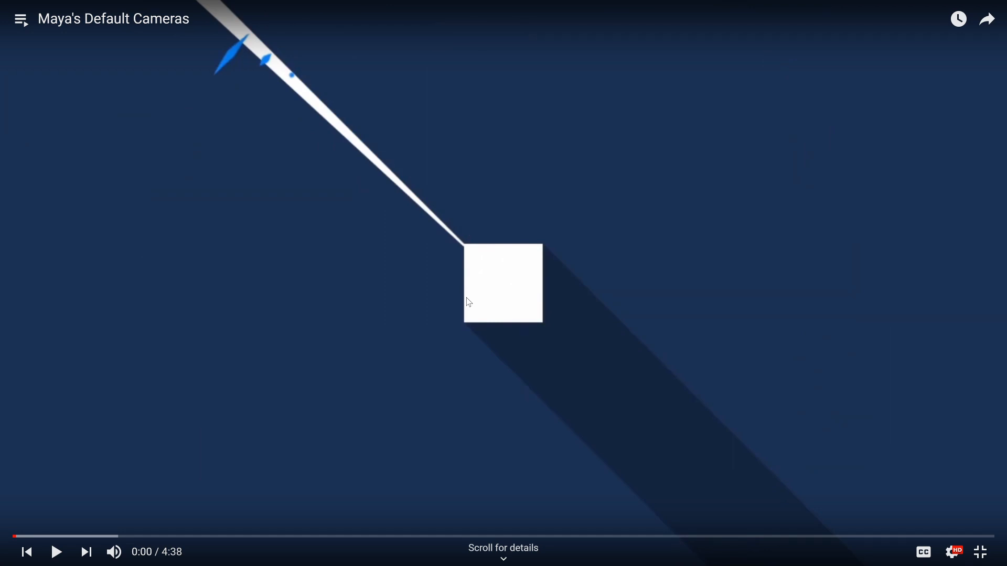
key(Escape)
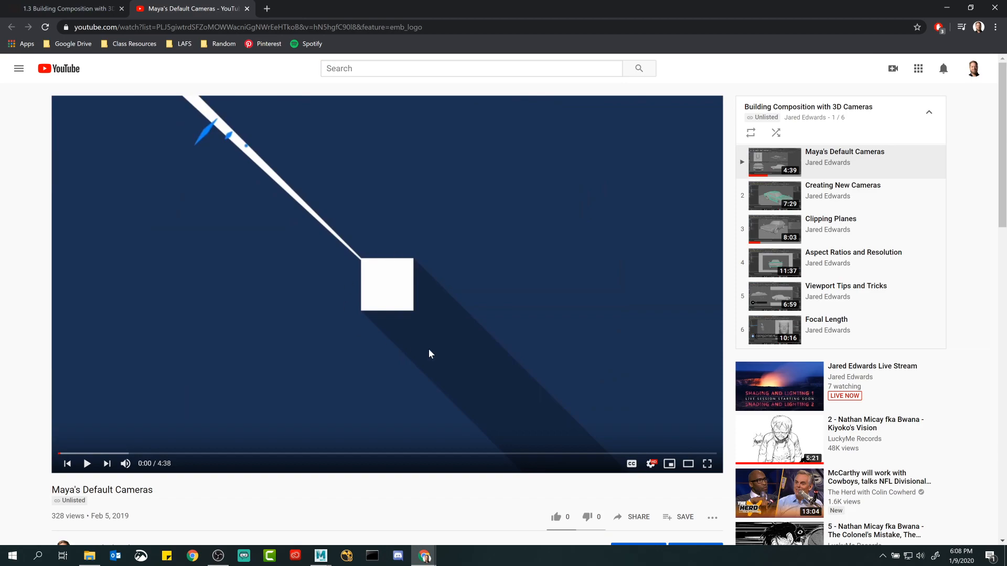
click(278, 453)
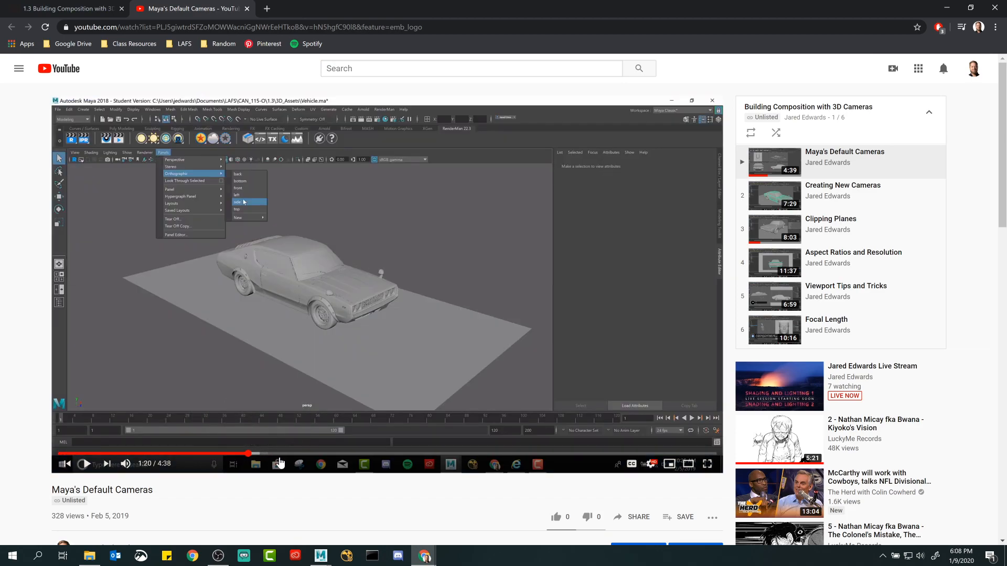
click(317, 455)
click(359, 455)
click(390, 454)
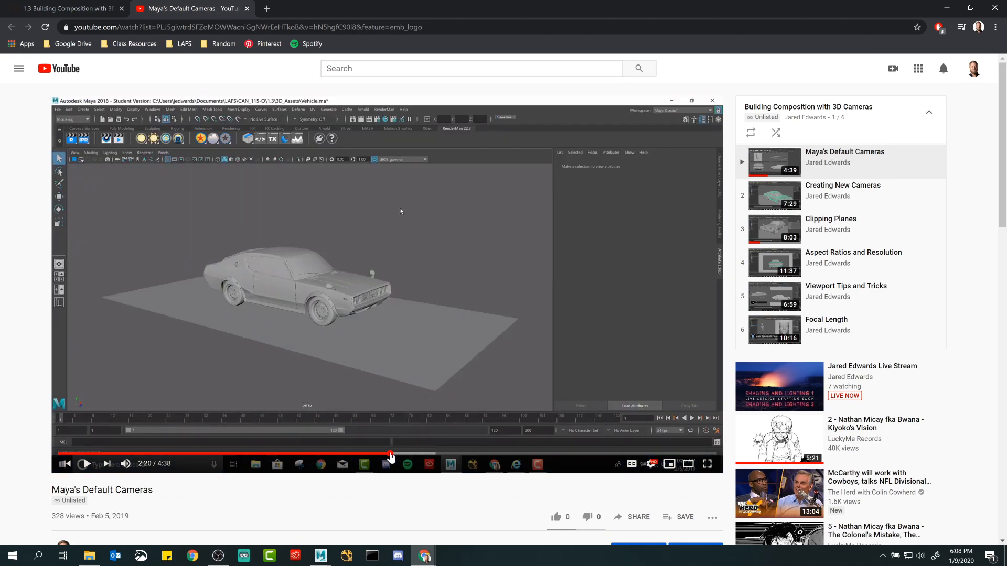
Step: Close the YouTube tab and page through the 1.3 activity's documentation slides up to slide 6
click(247, 8)
scroll(309, 307, down, 8)
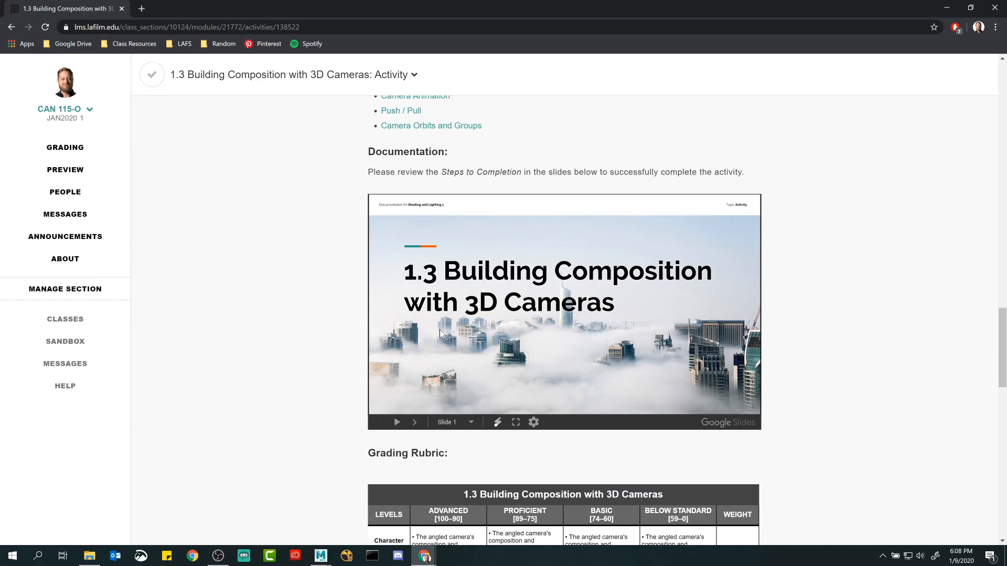
click(413, 423)
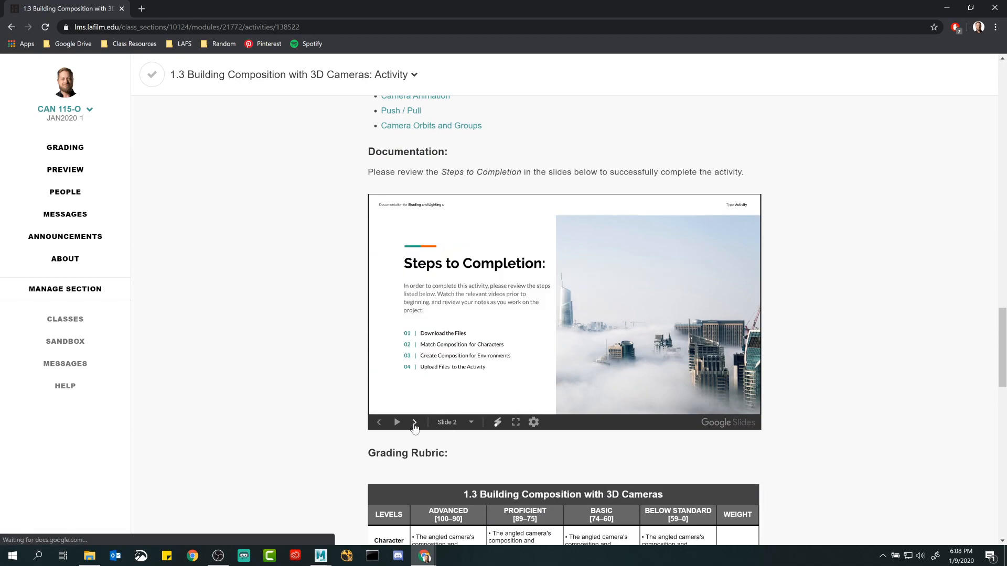
click(414, 423)
click(413, 423)
click(413, 423)
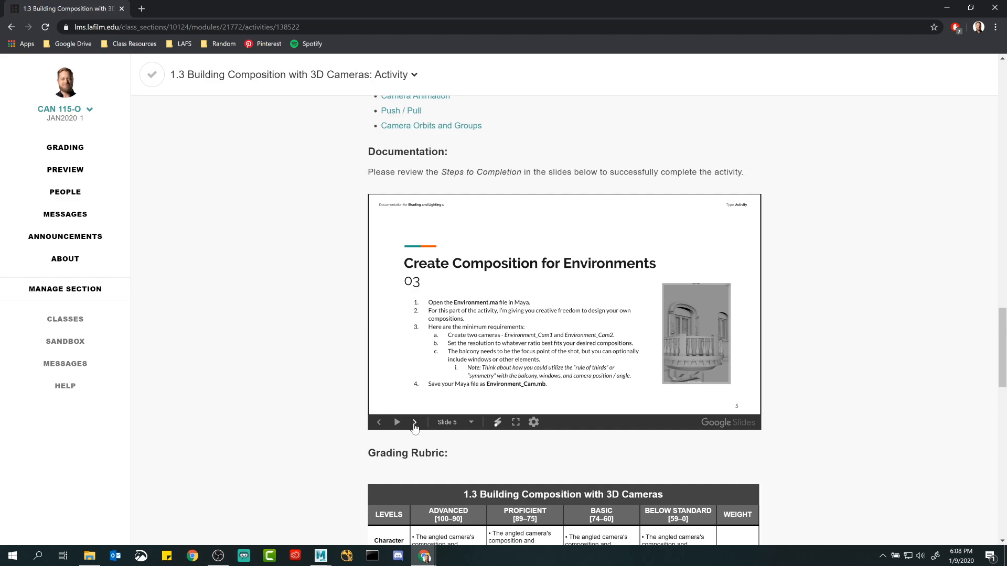
click(414, 423)
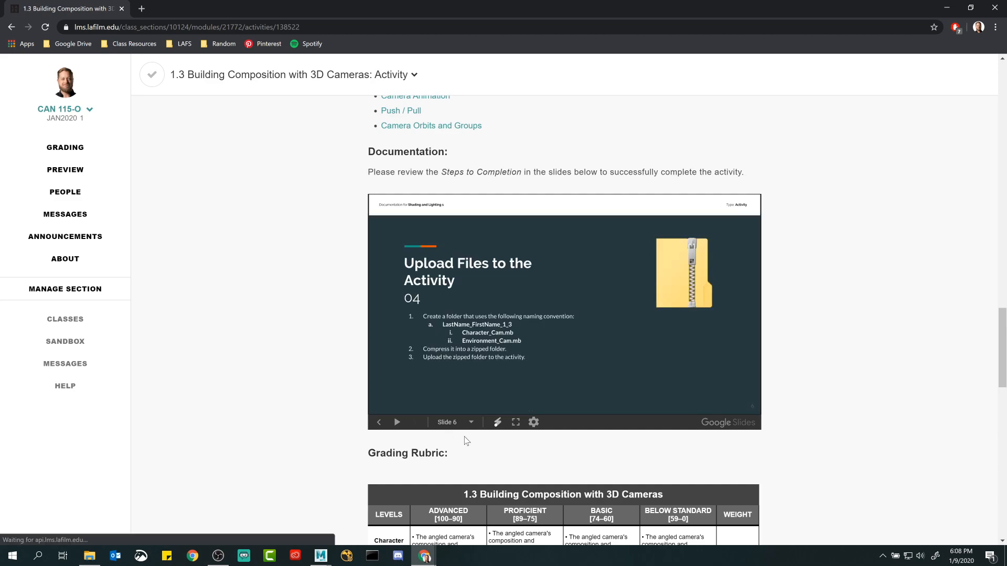
Step: View the documentation slides in full screen, go back to slide 3, Download the Files, and exit full screen
click(516, 423)
click(10, 559)
click(10, 559)
click(11, 558)
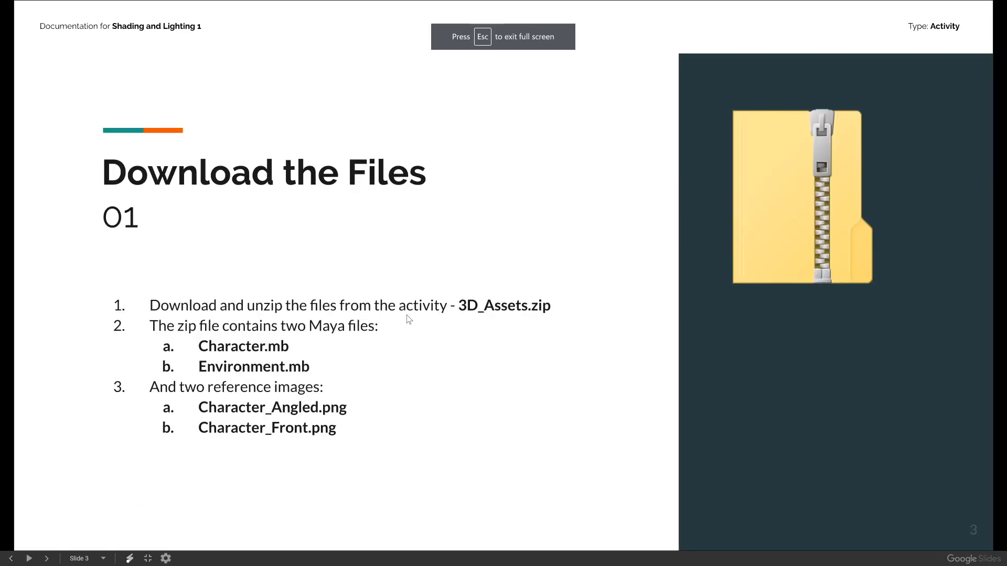
key(Escape)
Step: Look over the grading rubric and submission requirements, and return to the 3D_Assets.zip download
scroll(312, 305, down, 5)
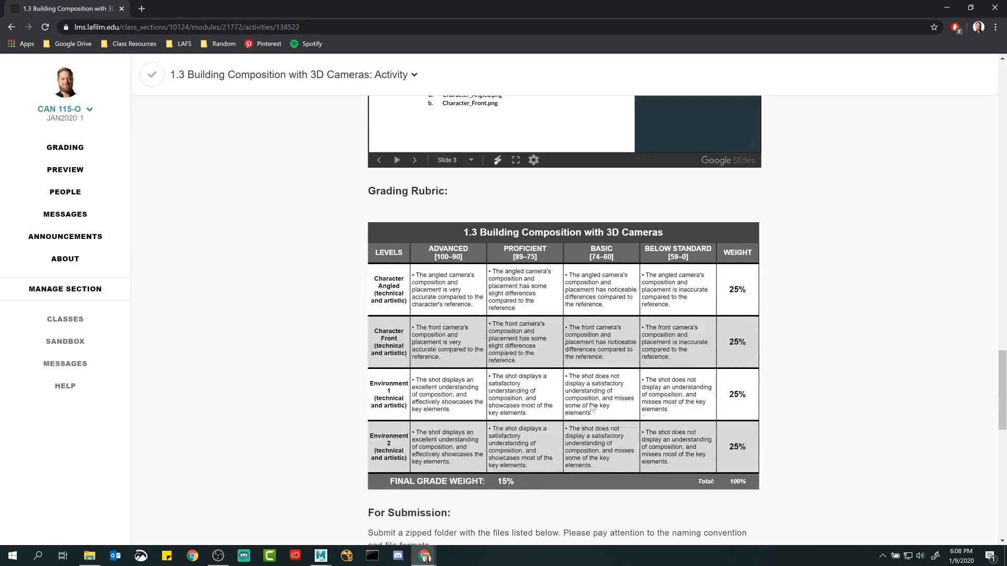
scroll(312, 332, down, 6)
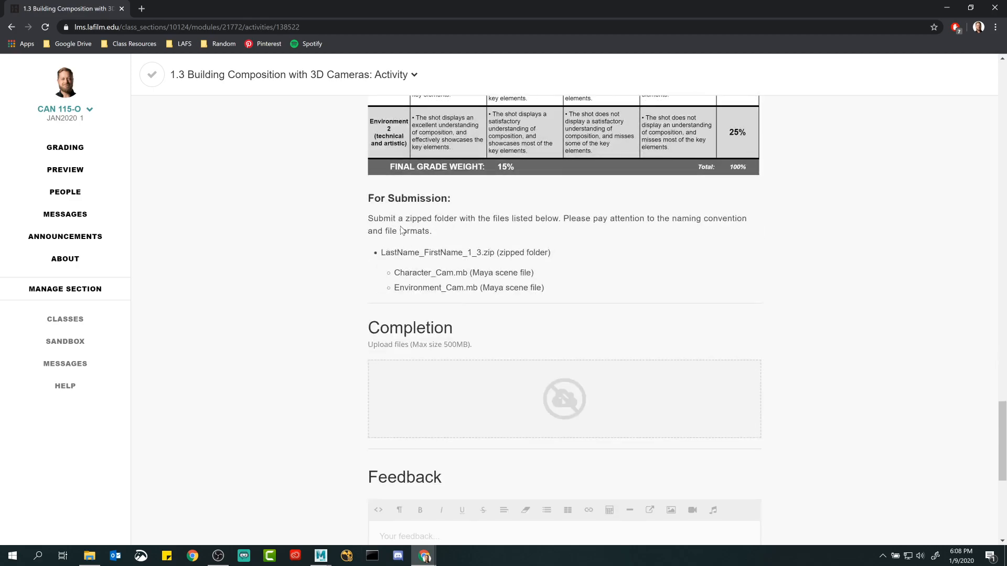
scroll(314, 367, up, 20)
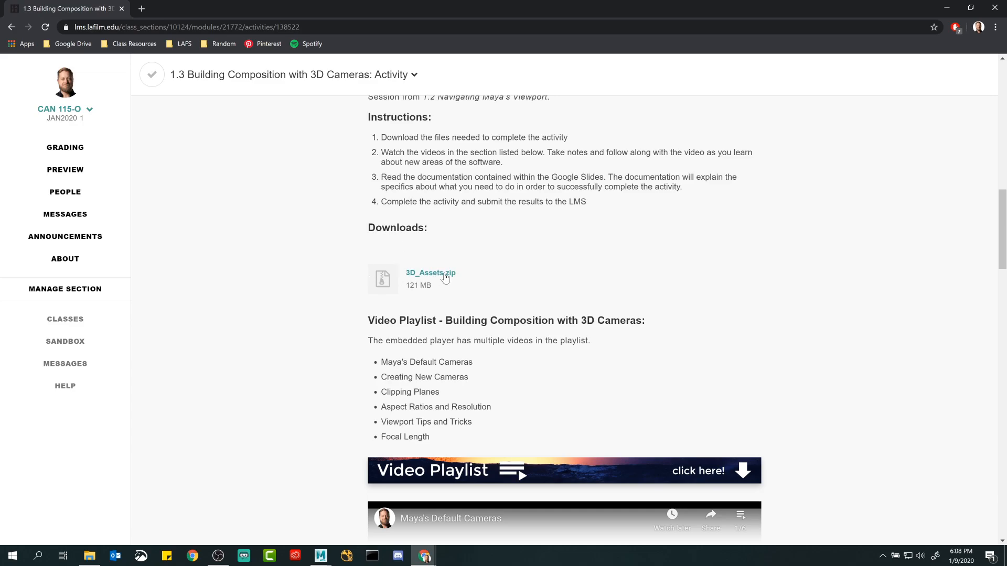
Step: Minimize the browser, switch to File Explorer and go up from the 3D_Assets folder to the Documents folder
click(954, 4)
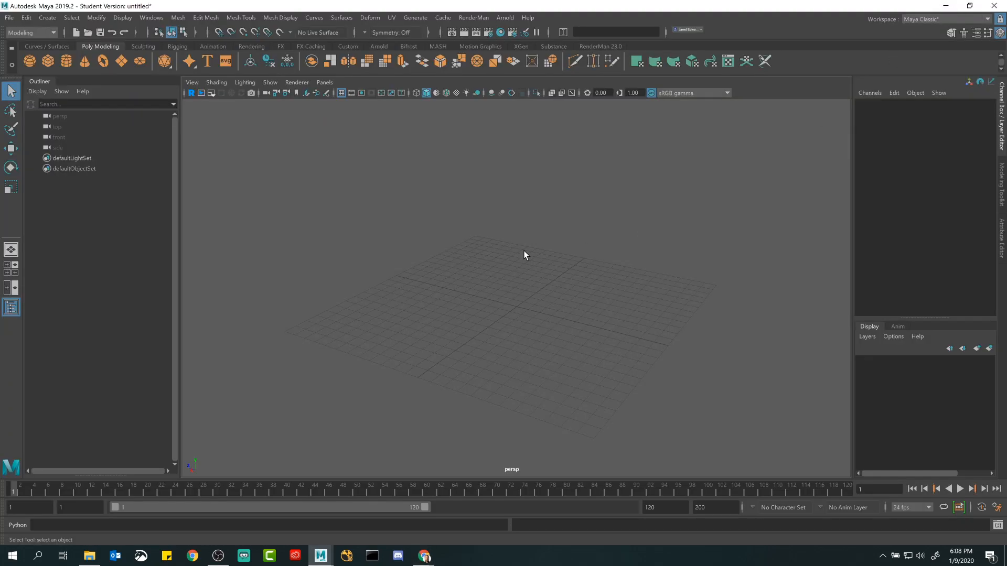
click(89, 556)
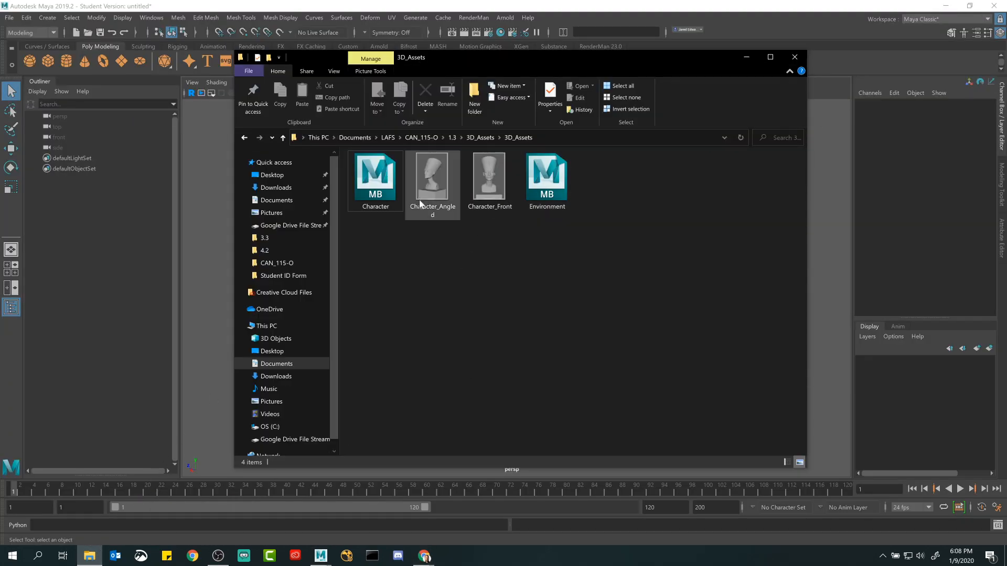
click(283, 138)
click(283, 138)
click(283, 138)
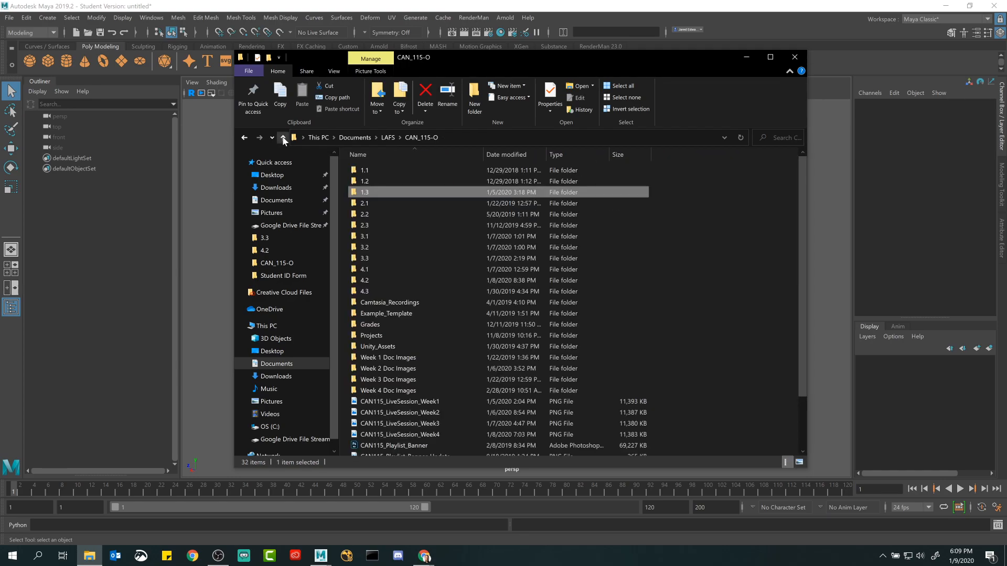
click(284, 135)
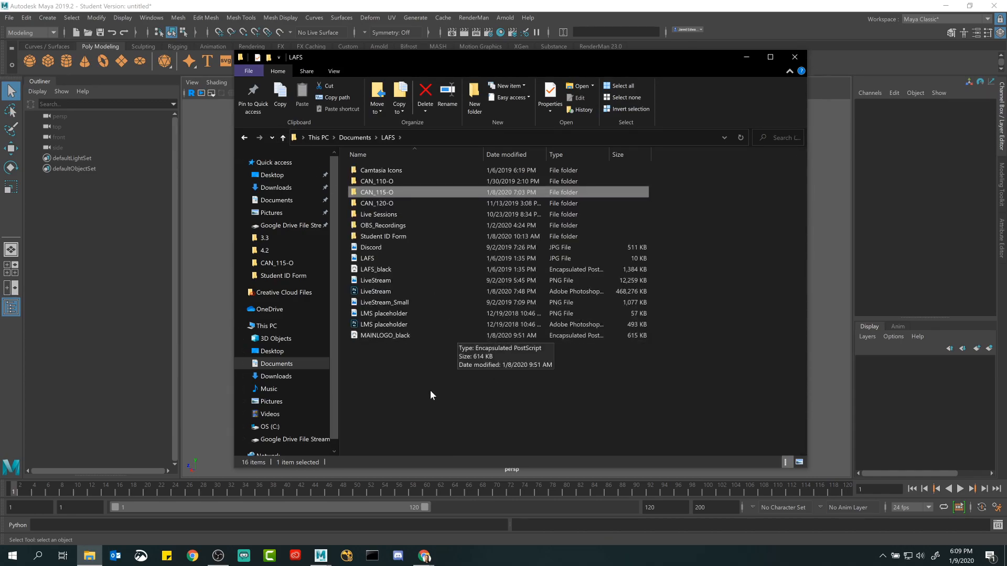
click(284, 138)
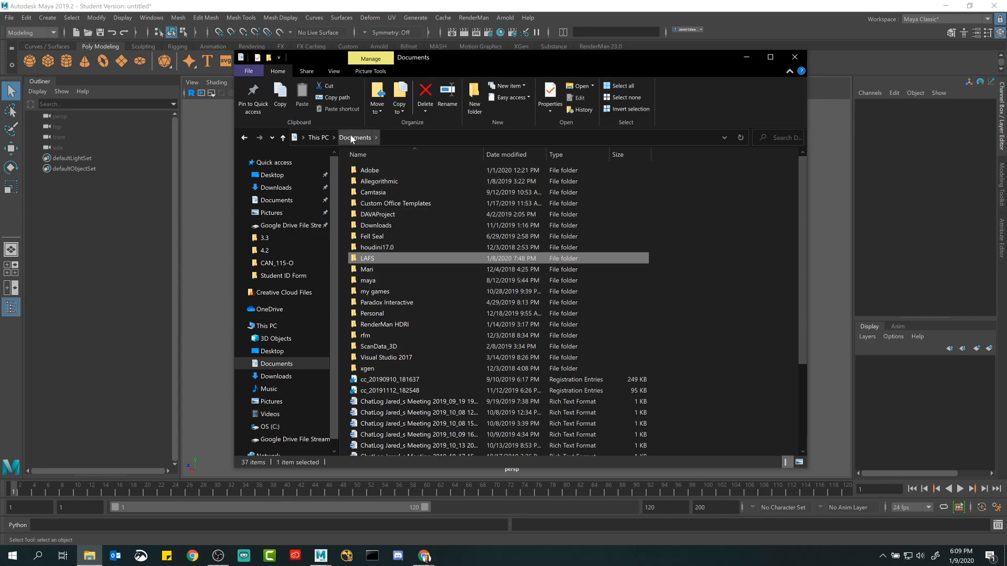
Step: Reposition the File Explorer window, open the LAFS folder and its CAN_115-O subfolder in Documents, and look over its contents
click(267, 370)
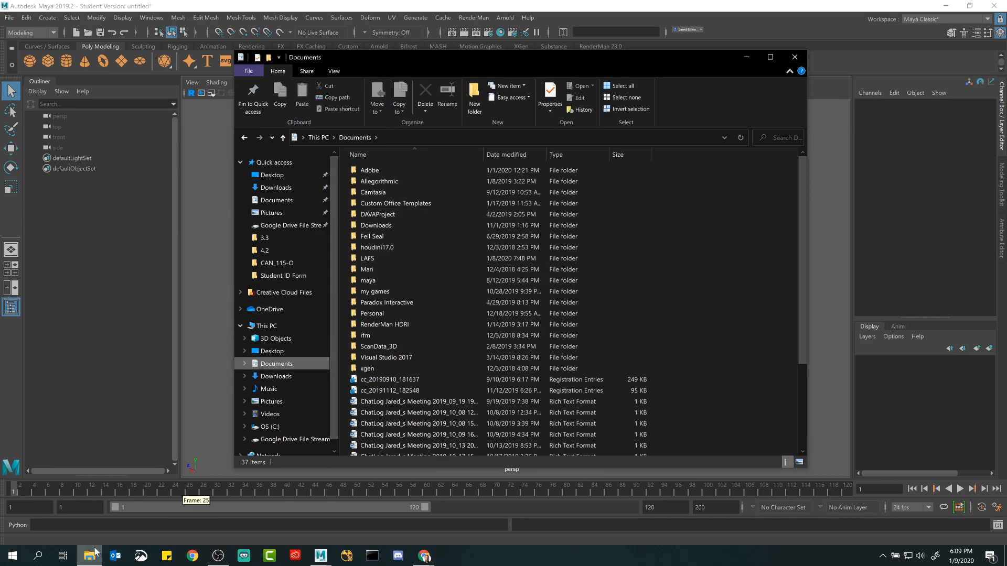
drag(439, 55, 310, 71)
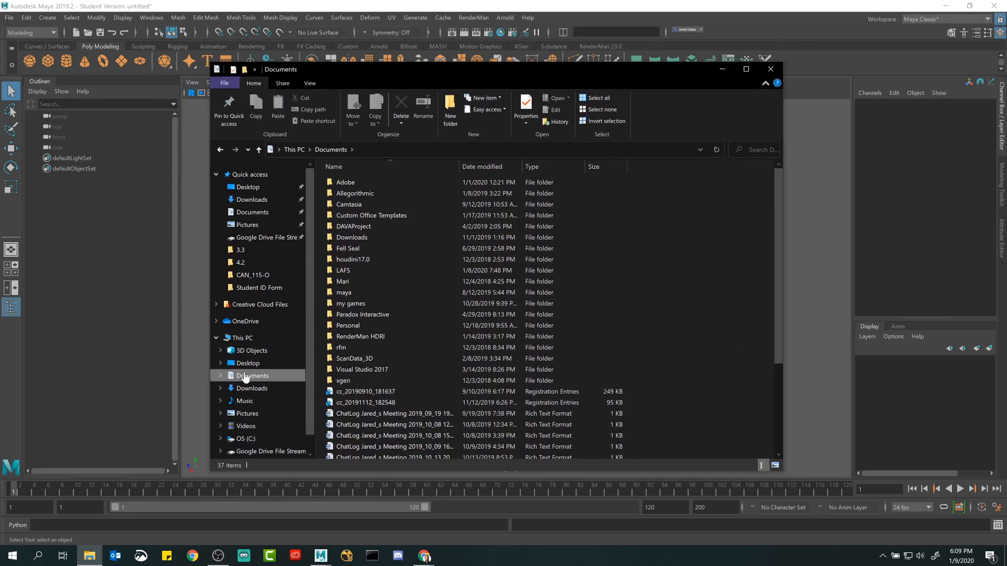
double_click(343, 271)
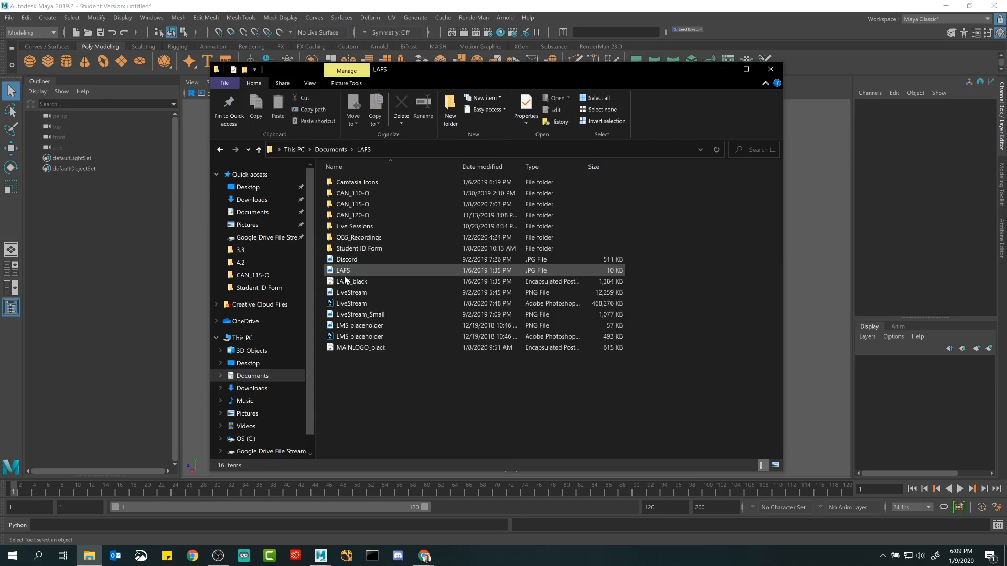
double_click(351, 203)
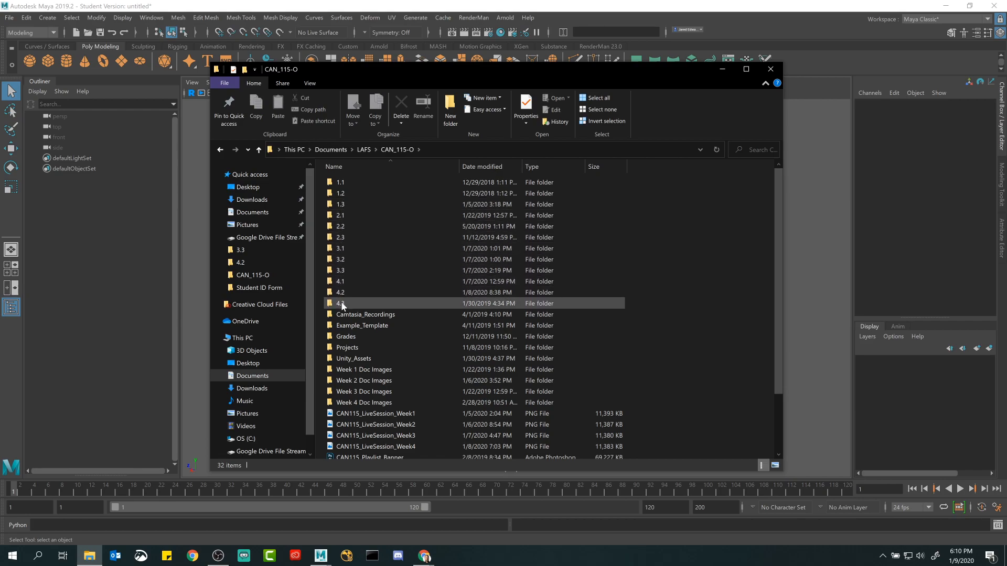
scroll(342, 304, down, 2)
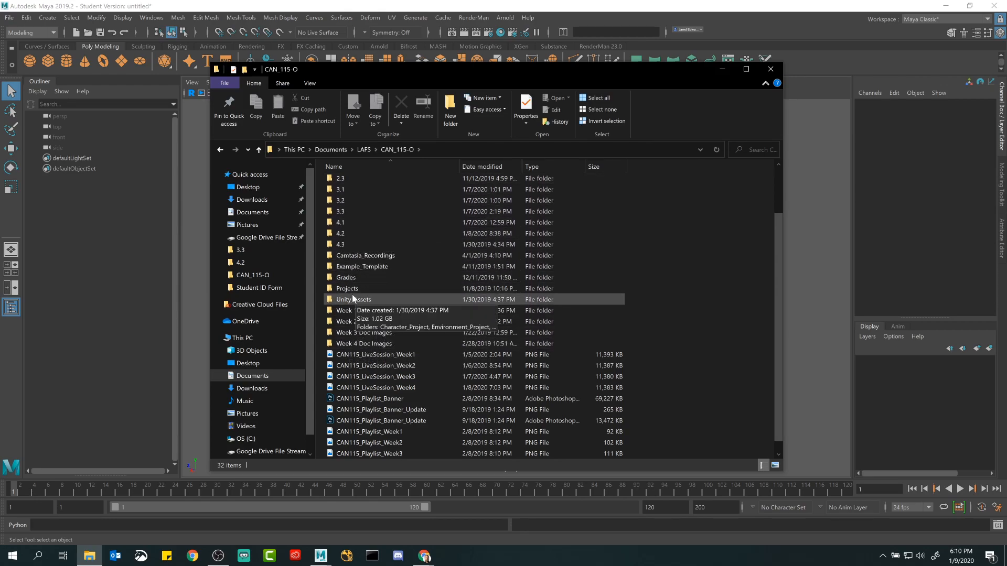
Step: Look through the course folders in CAN_115-O and open its 1.3 subfolder
scroll(372, 348, down, 1)
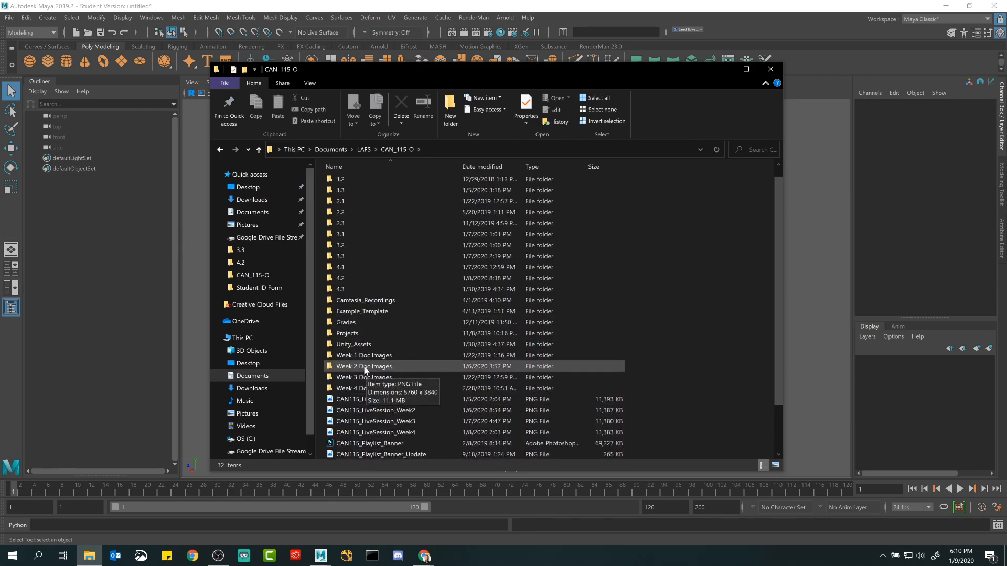
scroll(366, 368, up, 2)
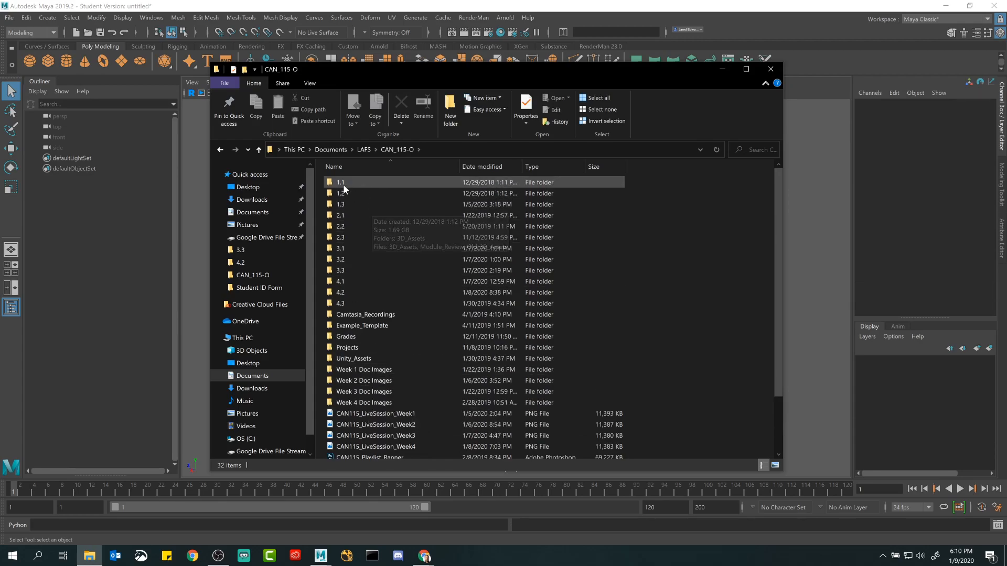
double_click(344, 203)
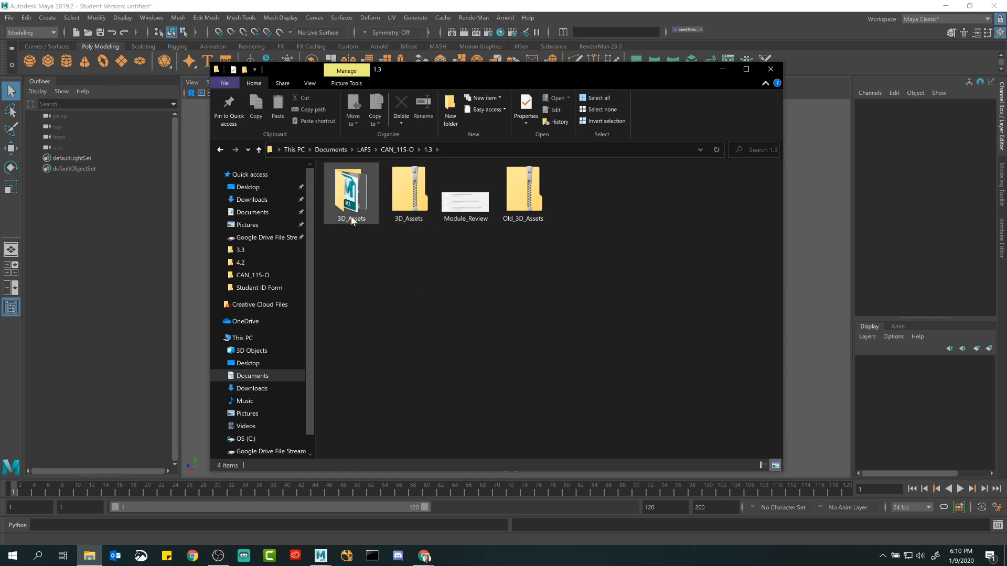
click(258, 149)
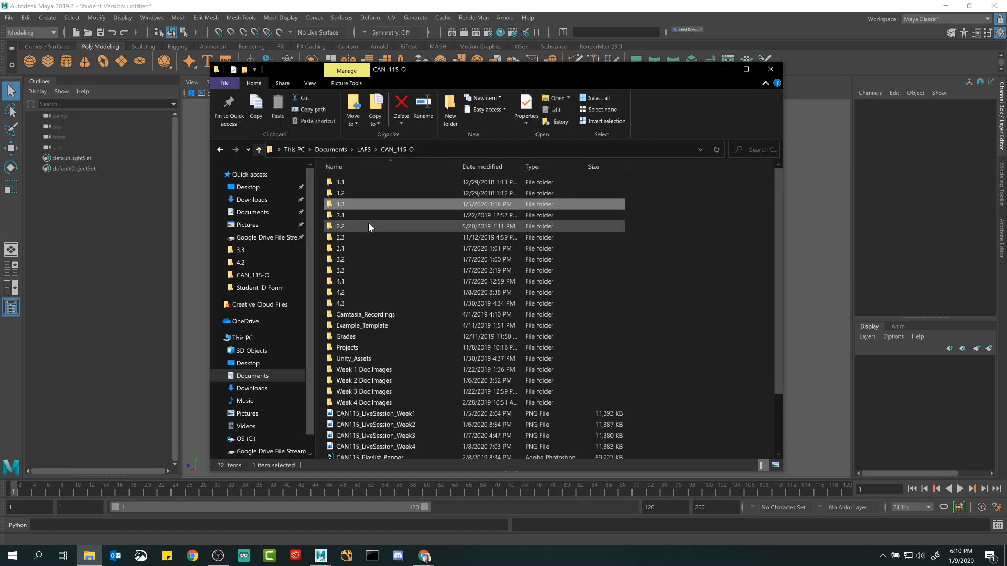
double_click(338, 205)
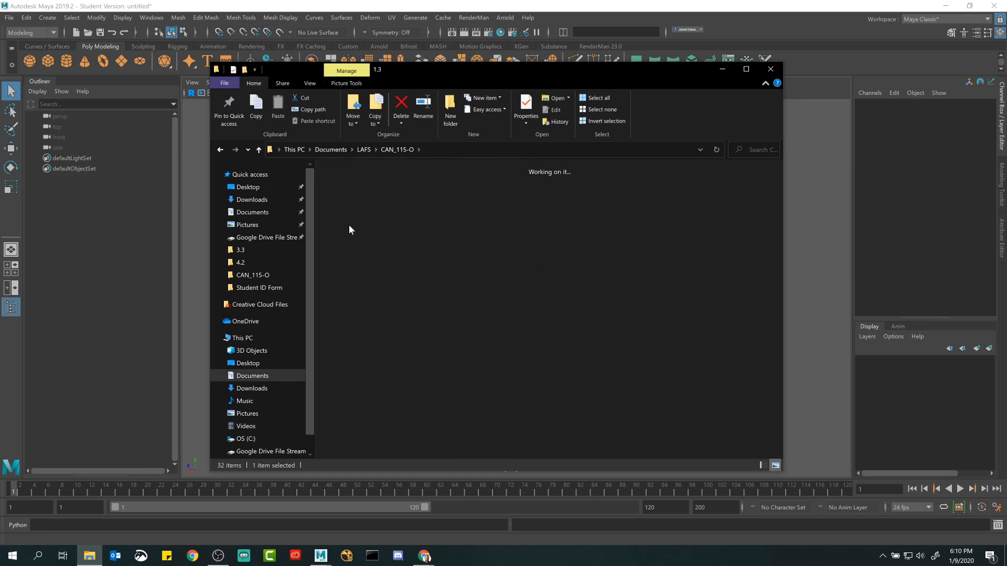
Step: Check the extraction options for the 3D_Assets zip, and open the nested 3D_Assets folder inside the extracted 3D_Assets folder
right_click(403, 191)
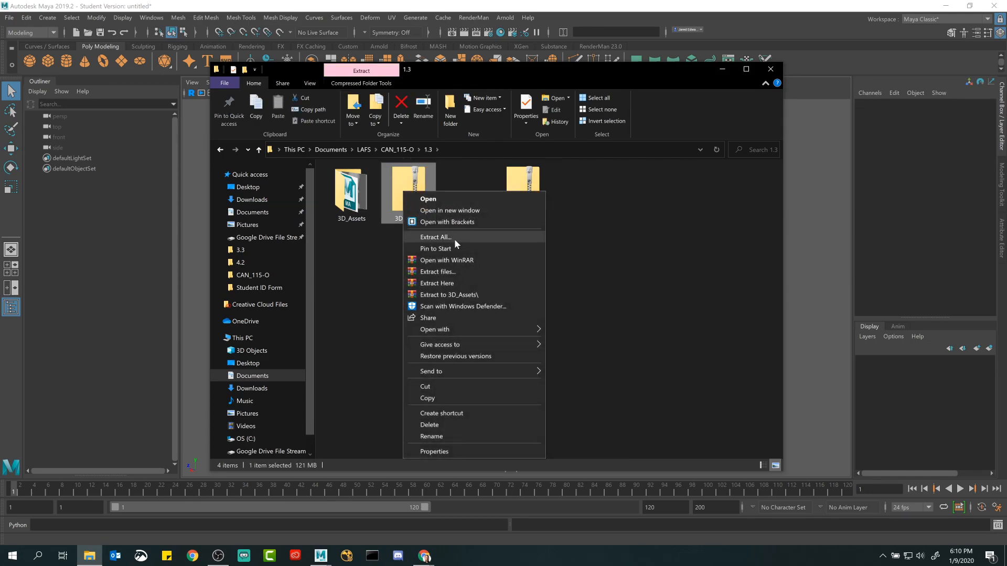
click(575, 253)
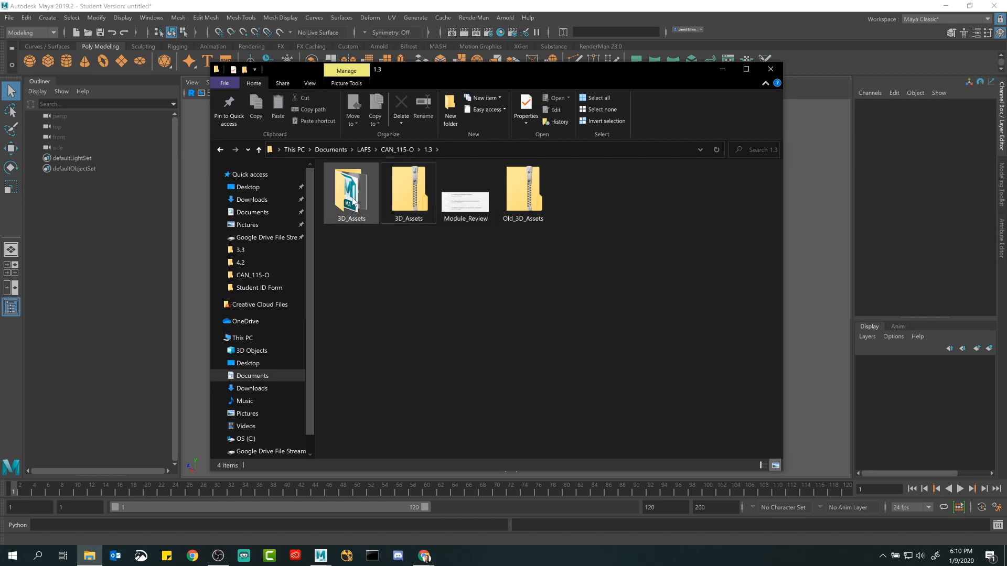
double_click(354, 202)
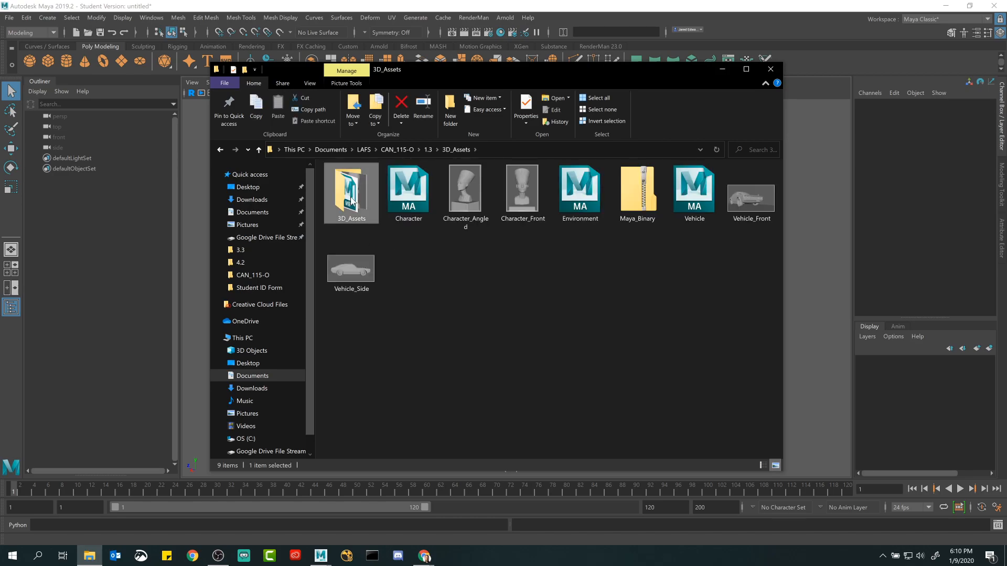
double_click(353, 199)
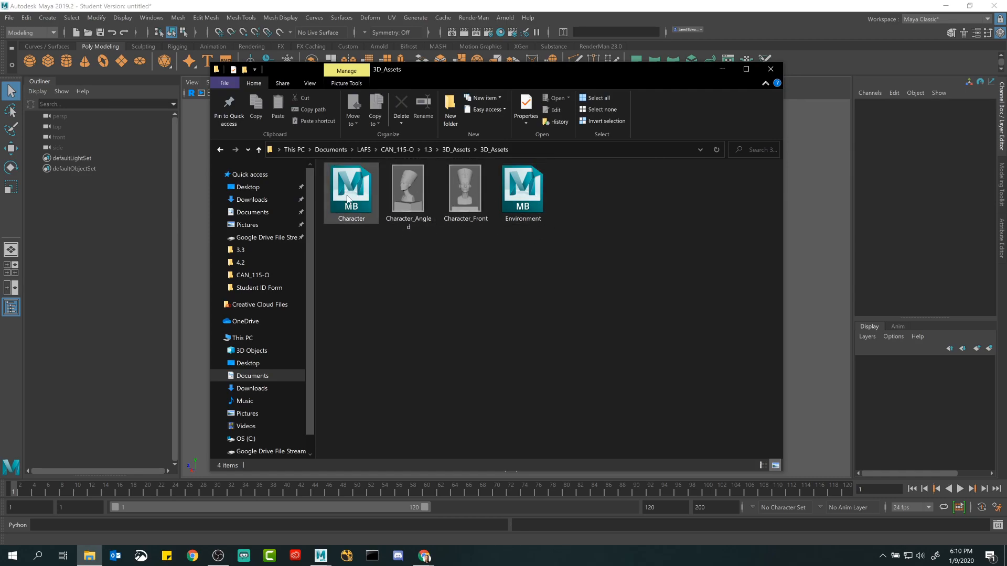
Step: Examine the Character and Environment Maya binary files and the Character_Angled and Character_Front reference images, selecting them in turn
click(346, 195)
click(528, 192)
drag(458, 282, 421, 218)
drag(473, 274, 414, 190)
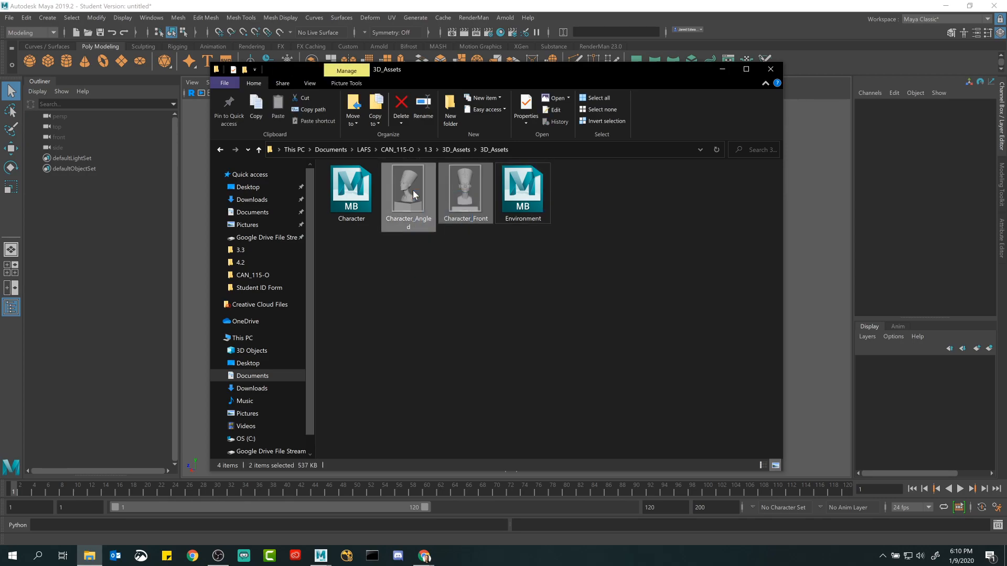
click(498, 250)
click(528, 196)
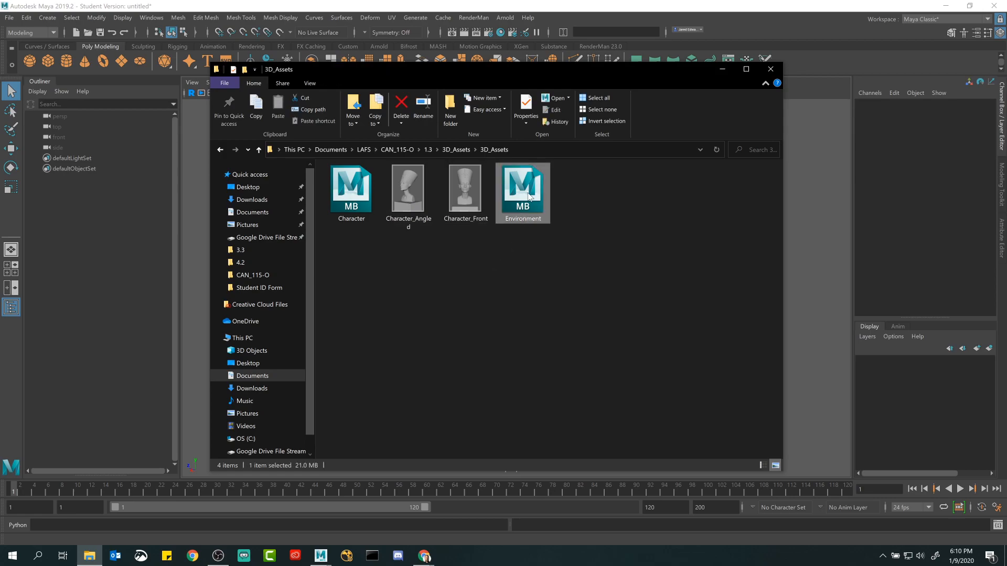
click(482, 274)
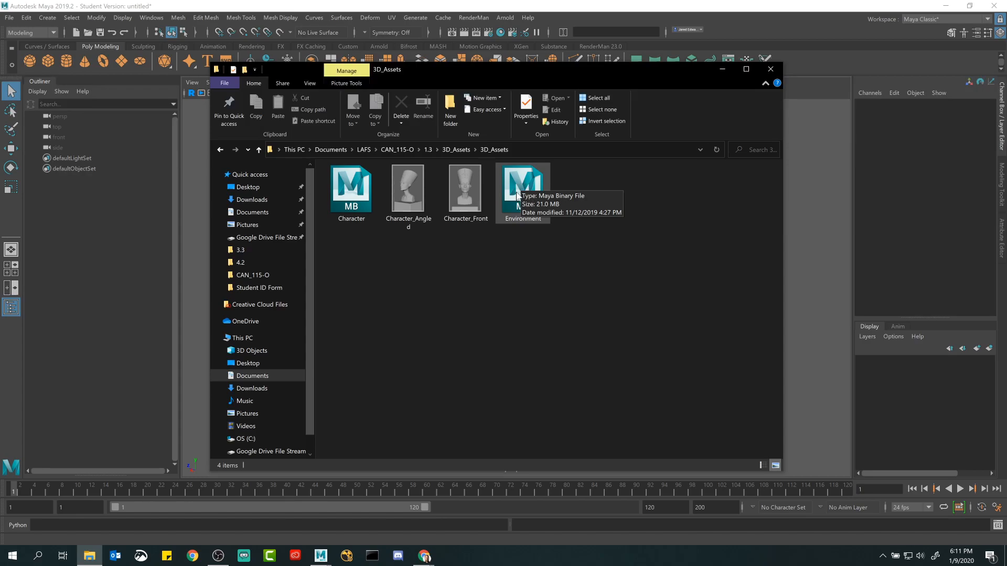
drag(542, 269, 351, 202)
Step: Go back up from the nested 3D_Assets folder to CAN_115-O and look over its list of files and folders
click(259, 149)
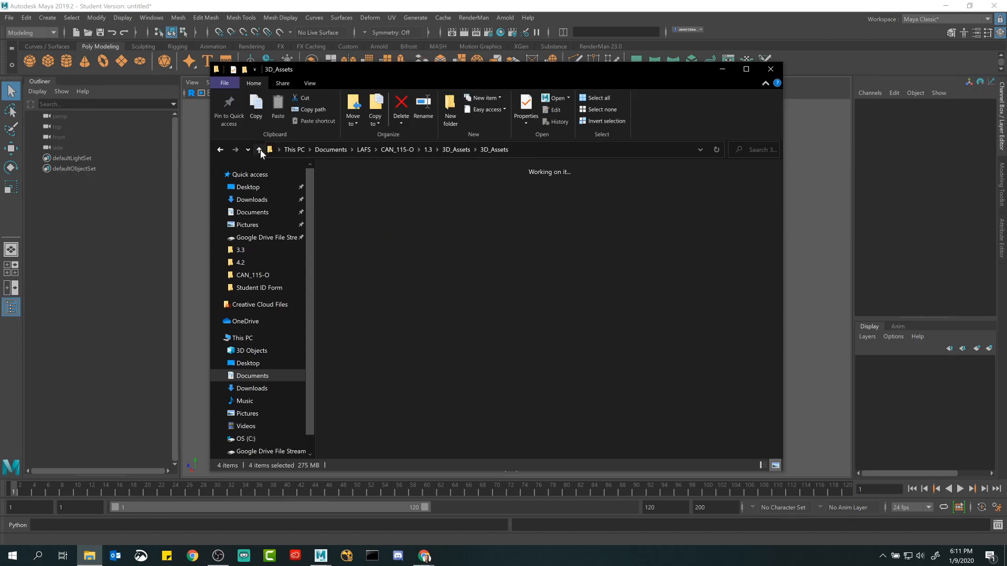
click(259, 149)
click(259, 150)
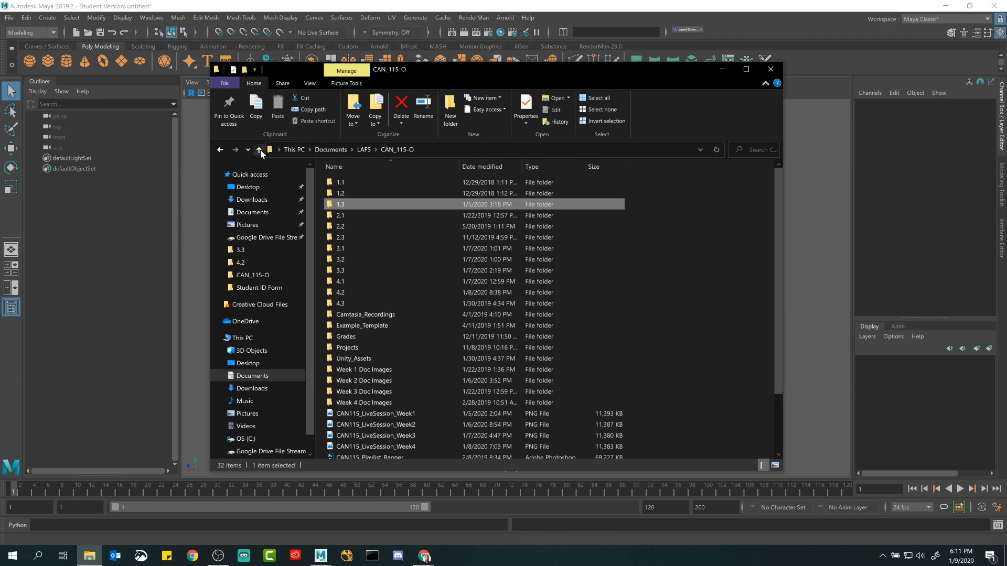
click(646, 254)
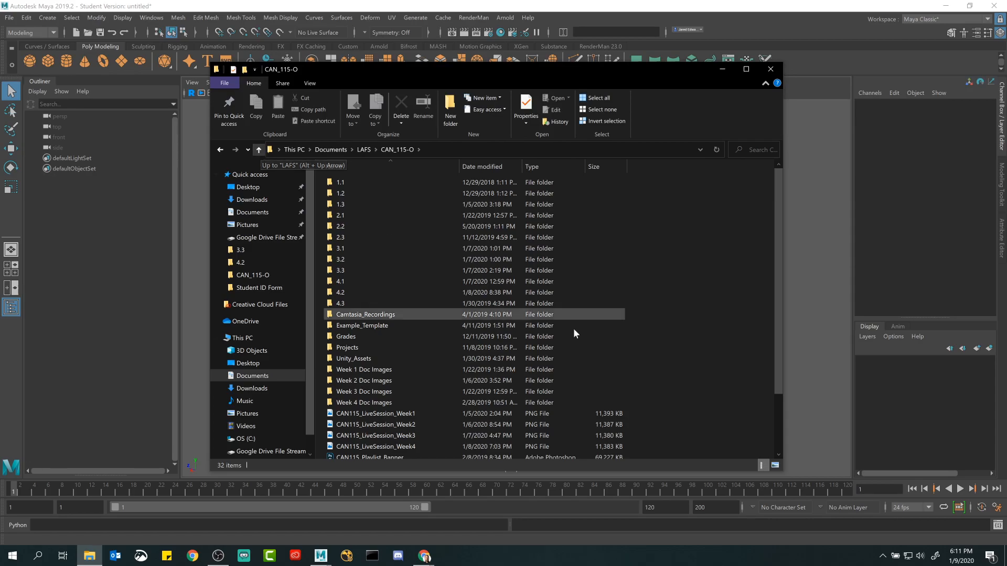
scroll(577, 294, down, 2)
scroll(577, 325, up, 2)
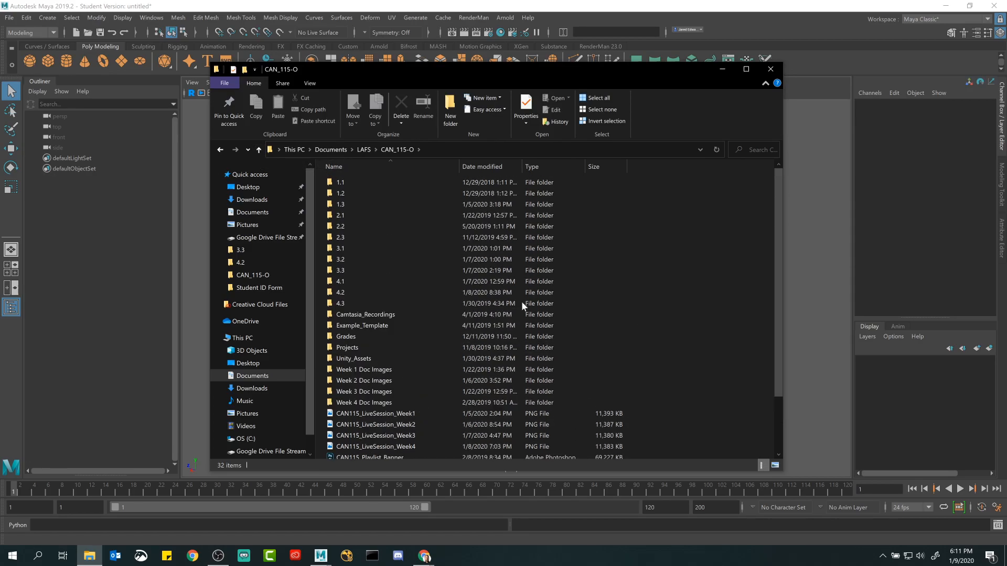
Step: Reopen the 1.3 folder and go down through 3D_Assets into its nested 3D_Assets folder
double_click(347, 204)
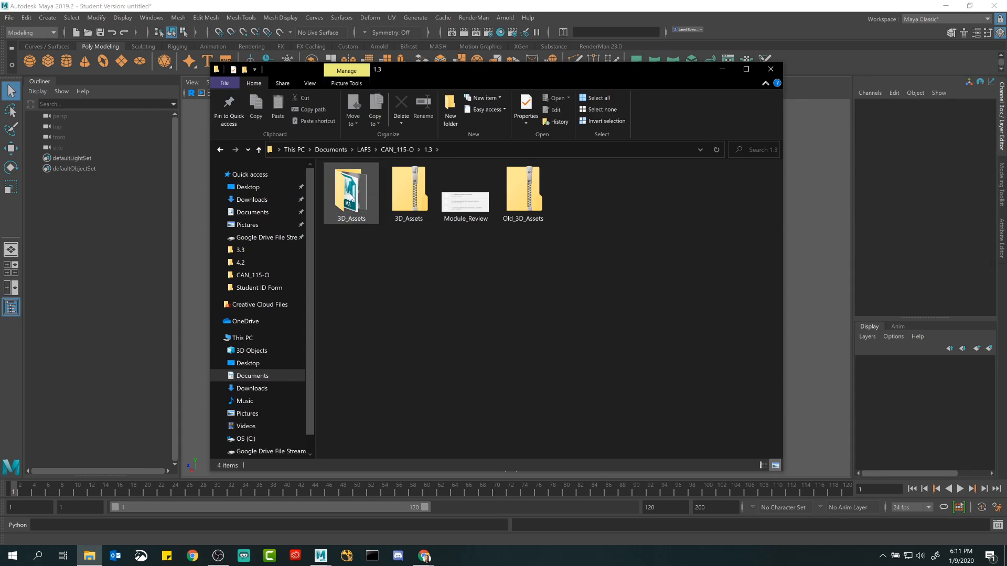
double_click(350, 196)
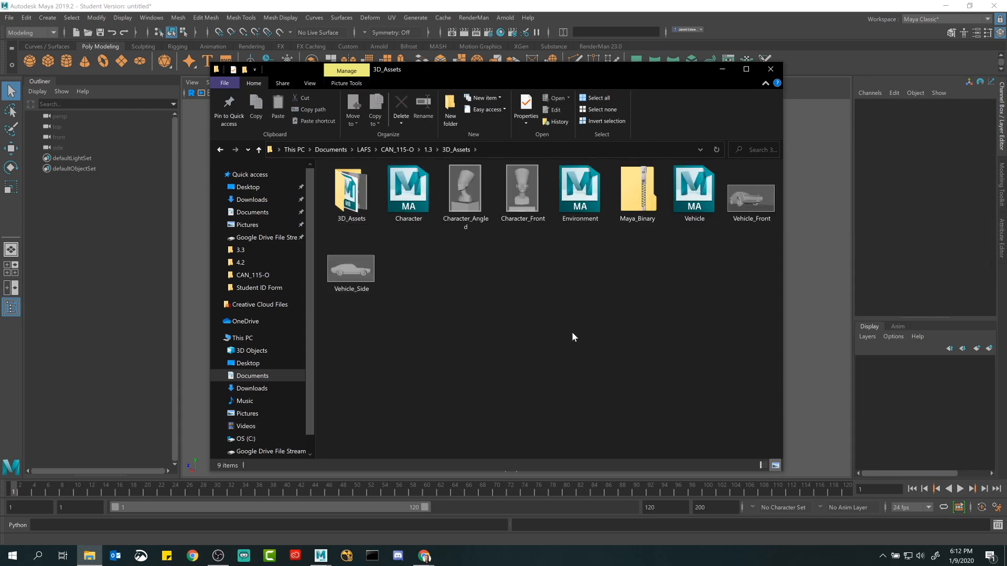
double_click(369, 192)
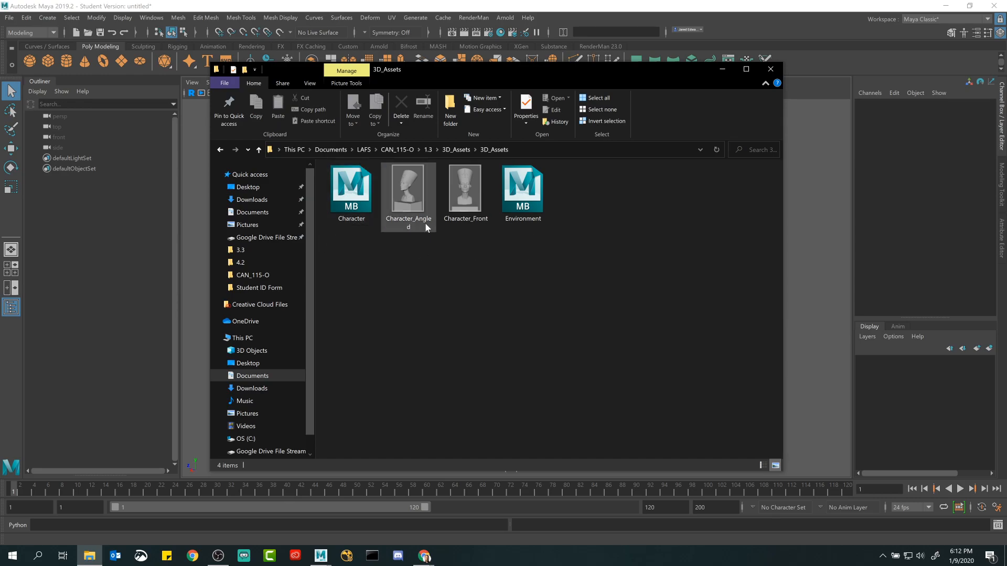
Step: View the Character_Angled and Character_Front reference images alternately in the photo viewer, and close the viewer
double_click(414, 195)
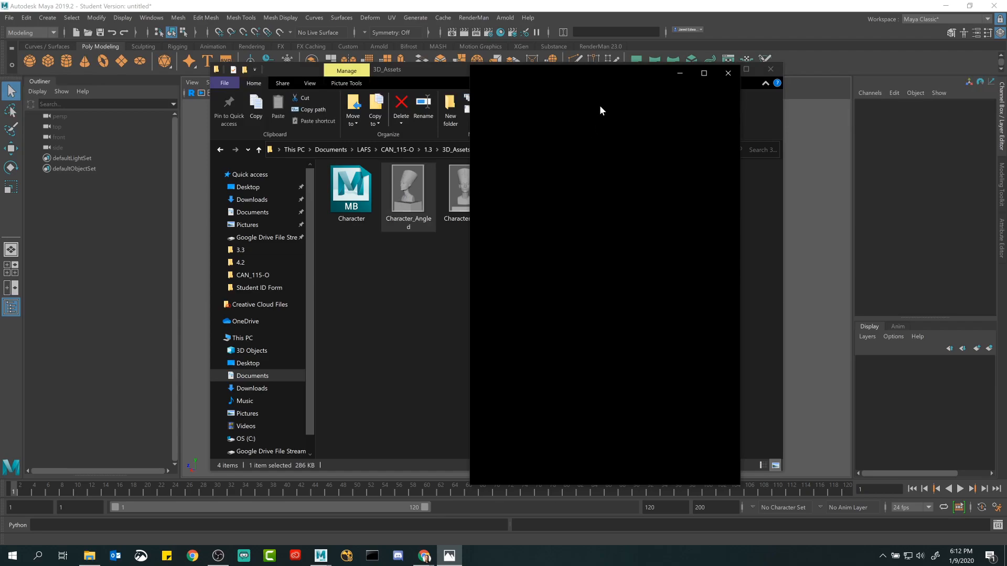
click(748, 240)
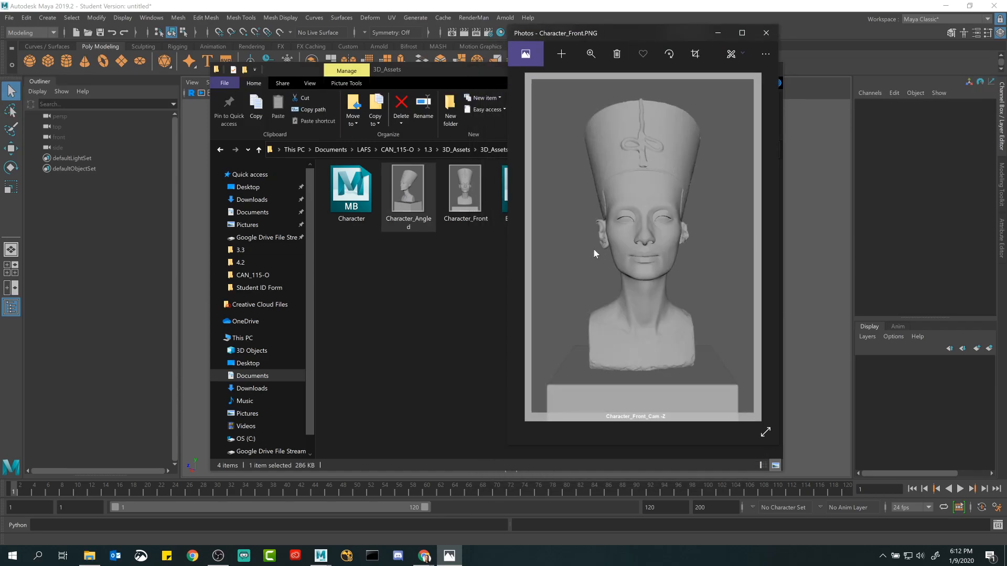
click(540, 251)
click(751, 243)
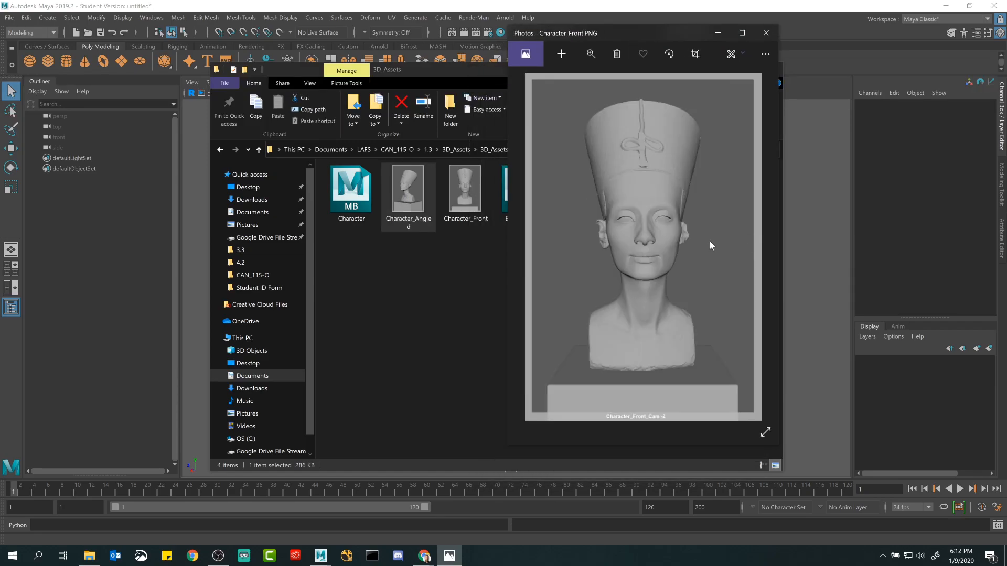
click(530, 242)
click(749, 244)
click(535, 246)
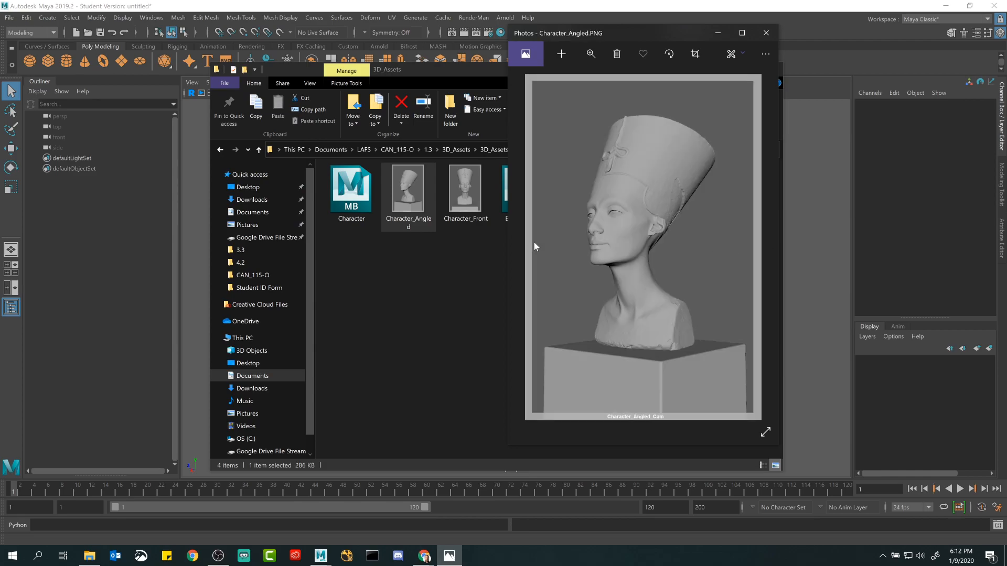
click(766, 33)
Step: Single out the Character Maya binary file in the nested 3D_Assets folder, and minimize File Explorer to return to Maya
click(367, 206)
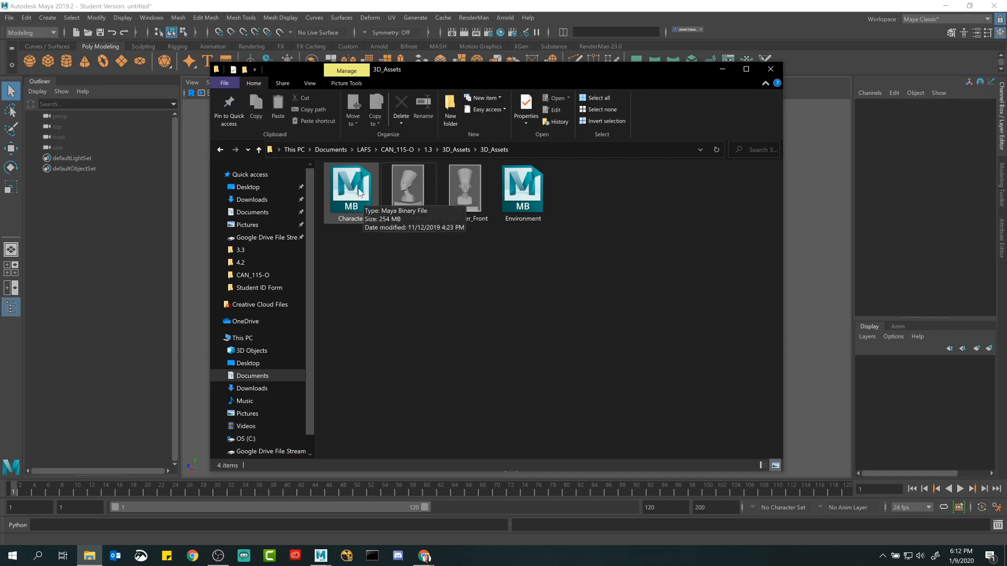
click(427, 222)
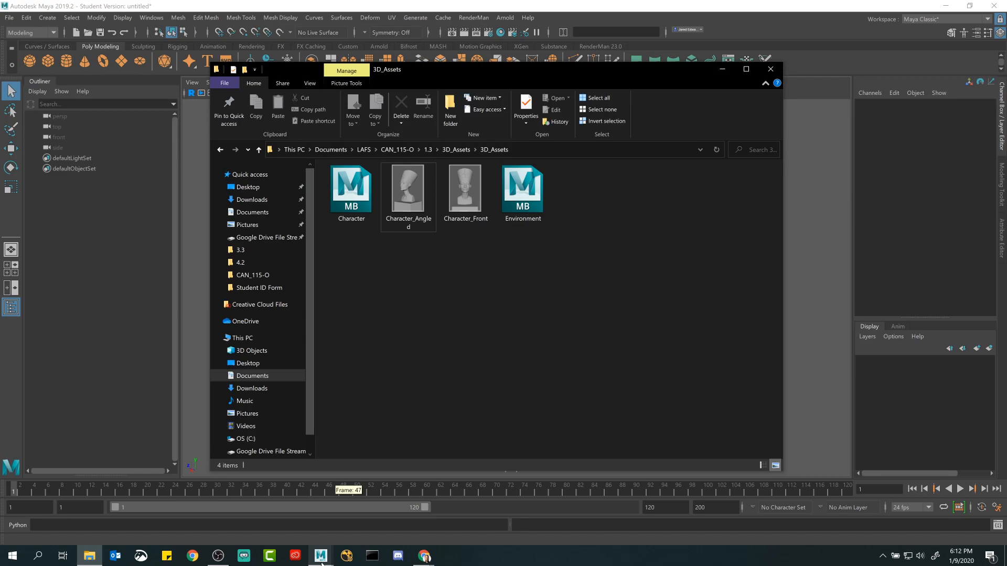
mouse_move(317, 560)
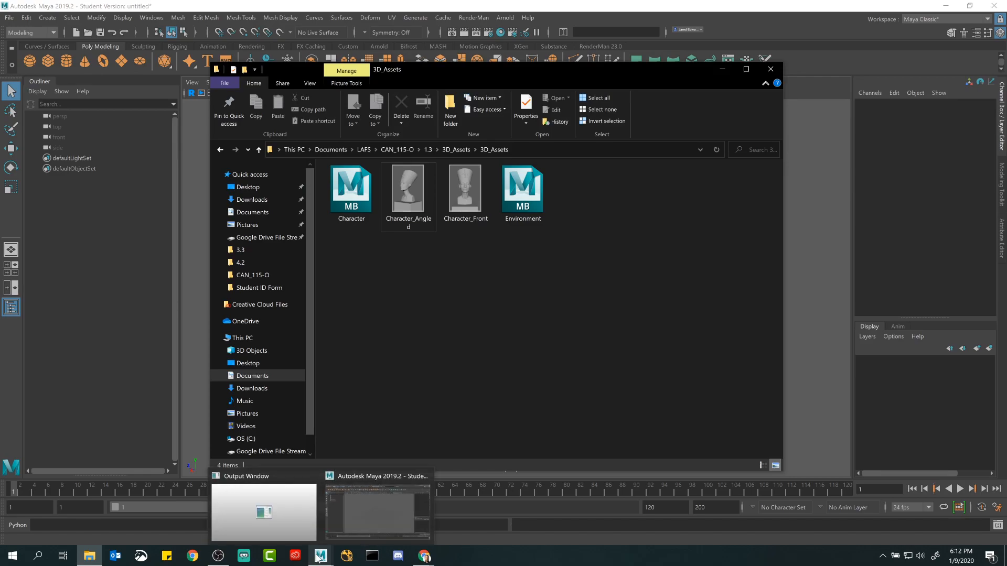
mouse_move(377, 499)
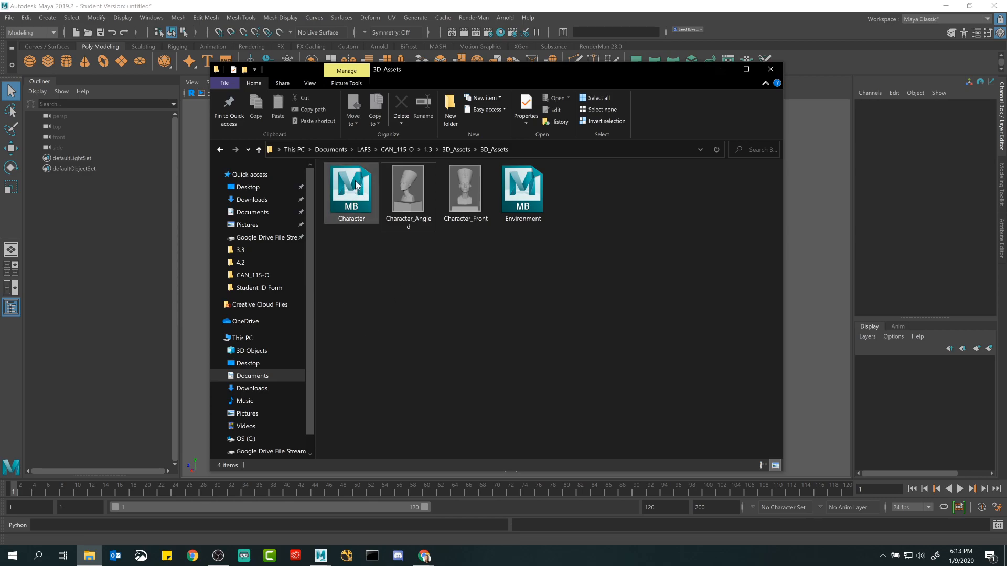
click(347, 198)
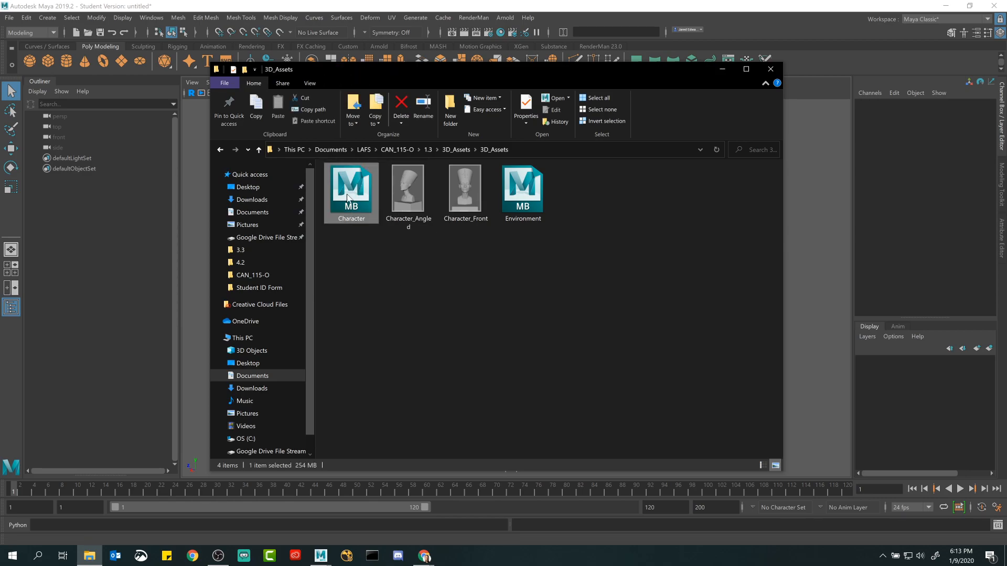
click(362, 253)
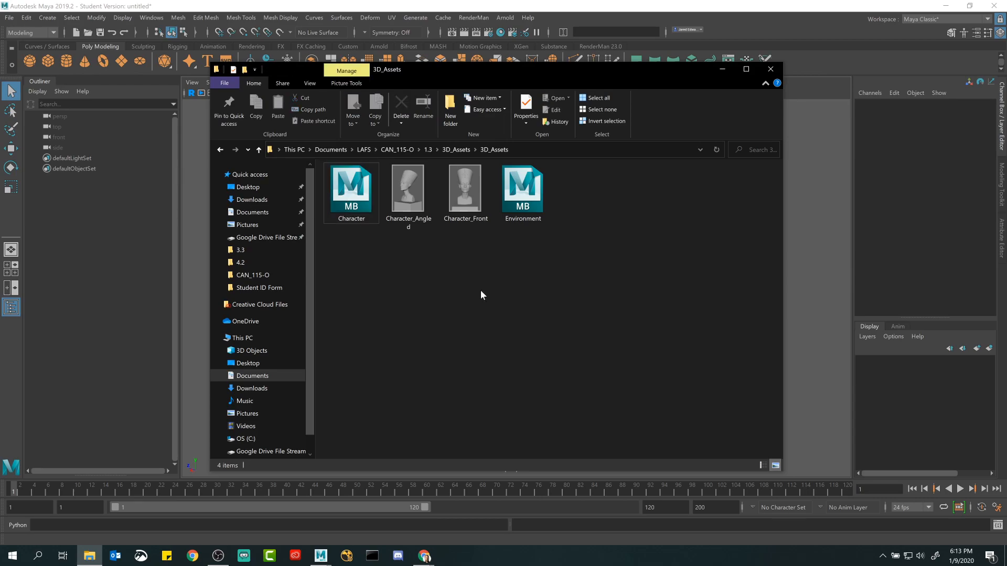
click(726, 68)
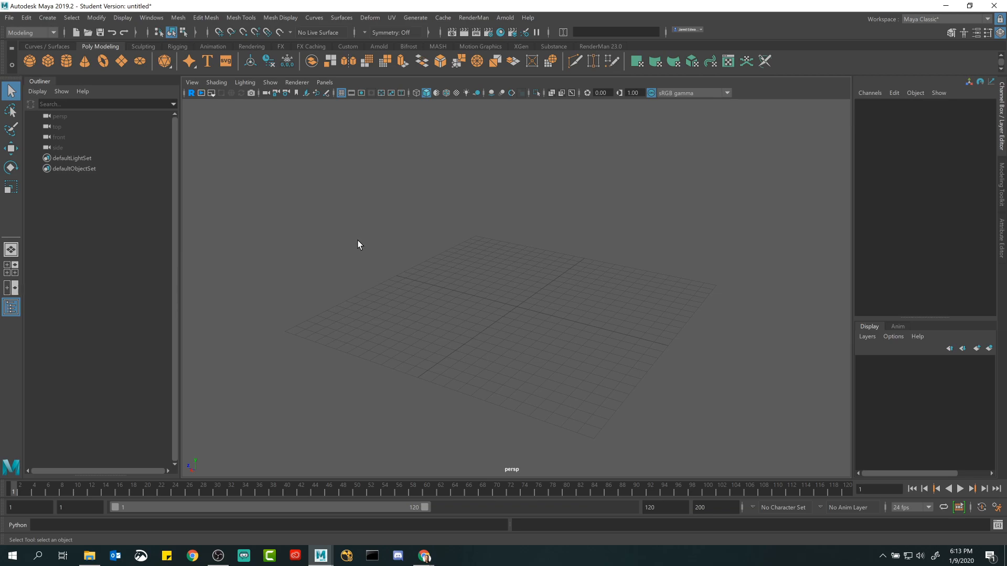
click(9, 17)
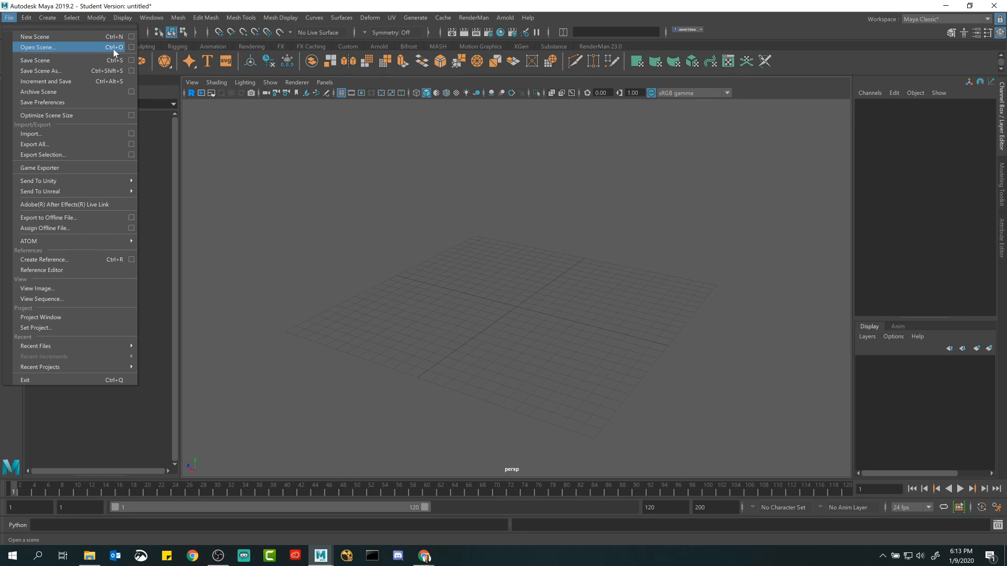
click(244, 149)
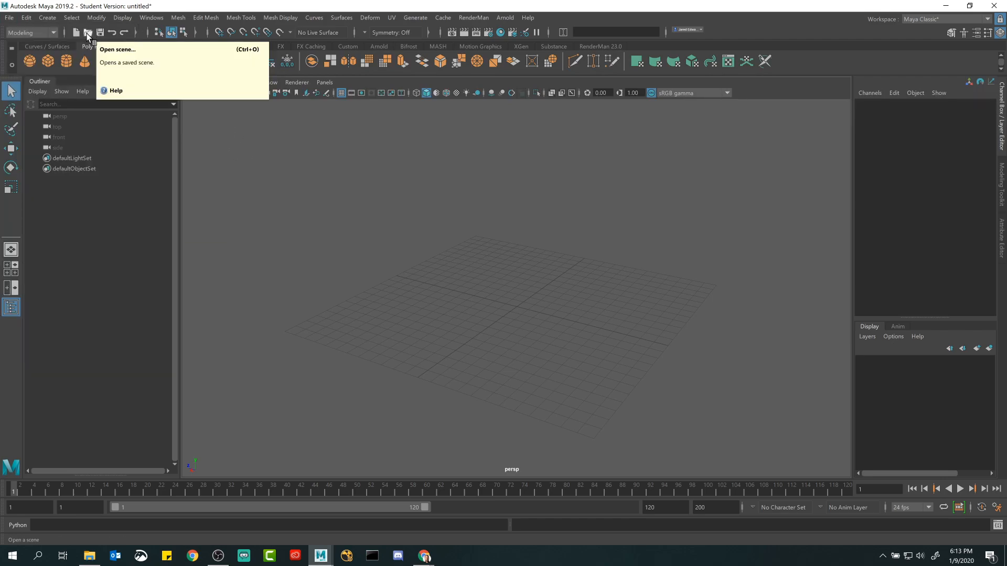
click(9, 18)
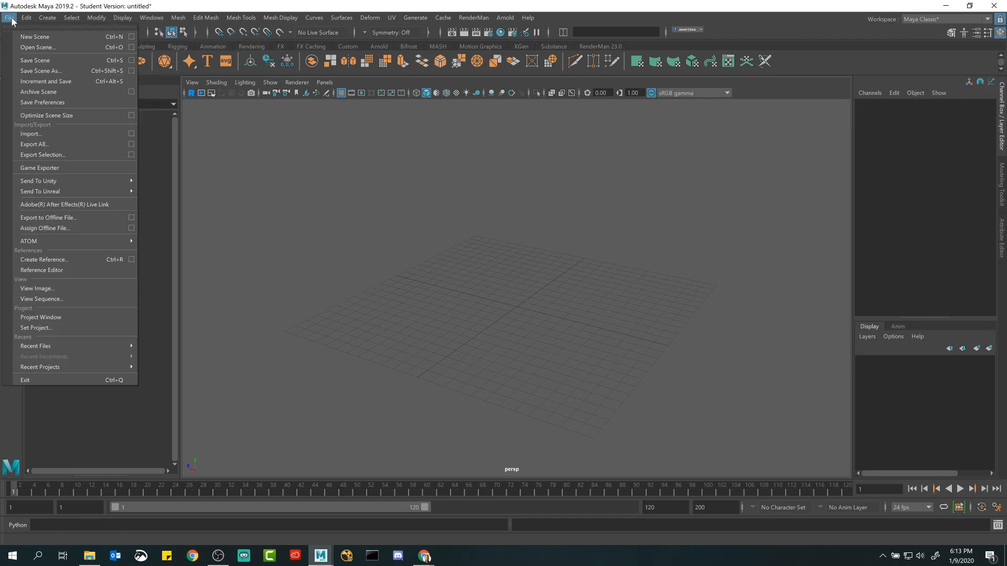
key(Escape)
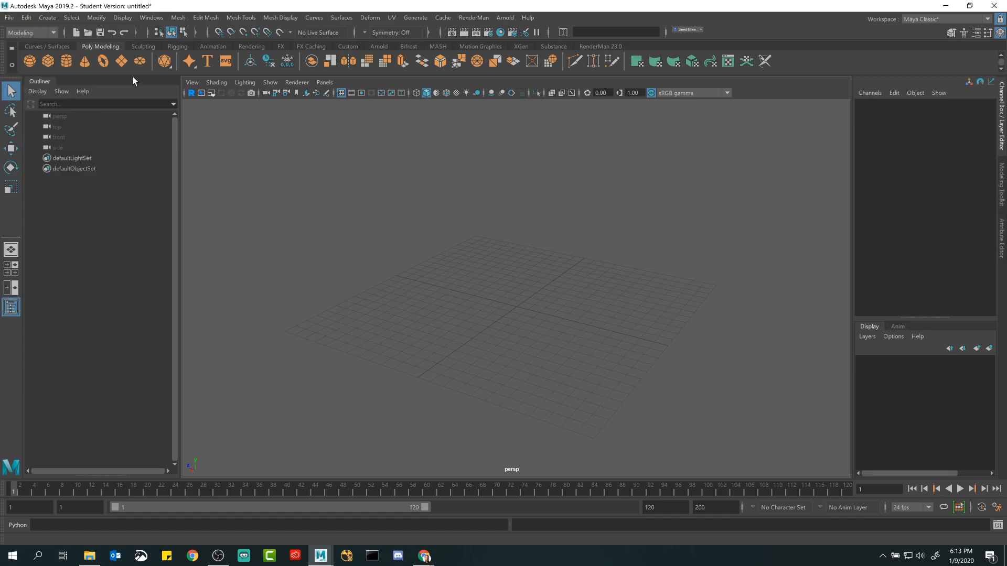
Step: Start opening a scene and browse from Documents through LAFS, CAN_115-O, 1.3 and 3D_Assets to the nested 3D_Assets folder
click(87, 32)
drag(513, 122, 450, 126)
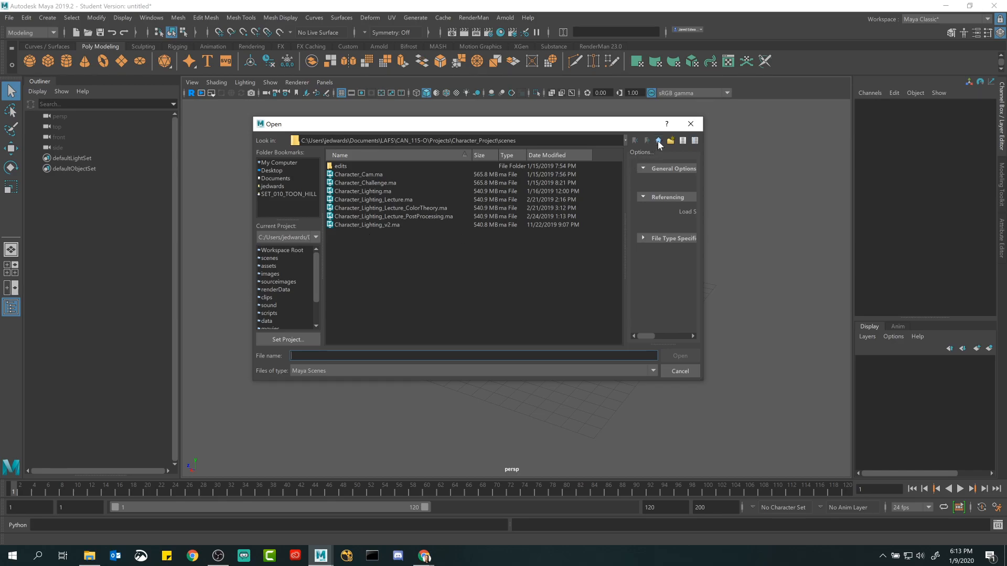
click(275, 178)
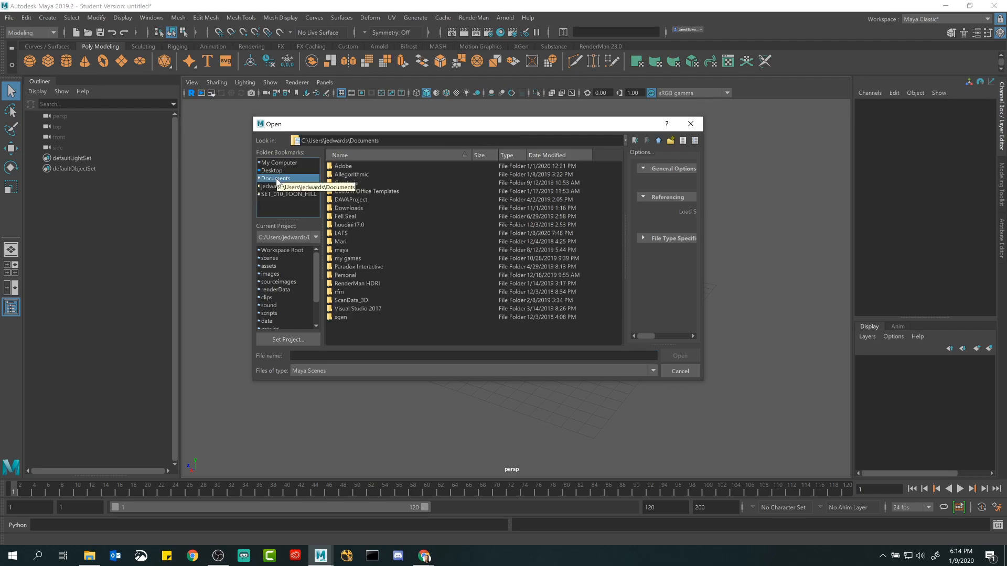
double_click(344, 234)
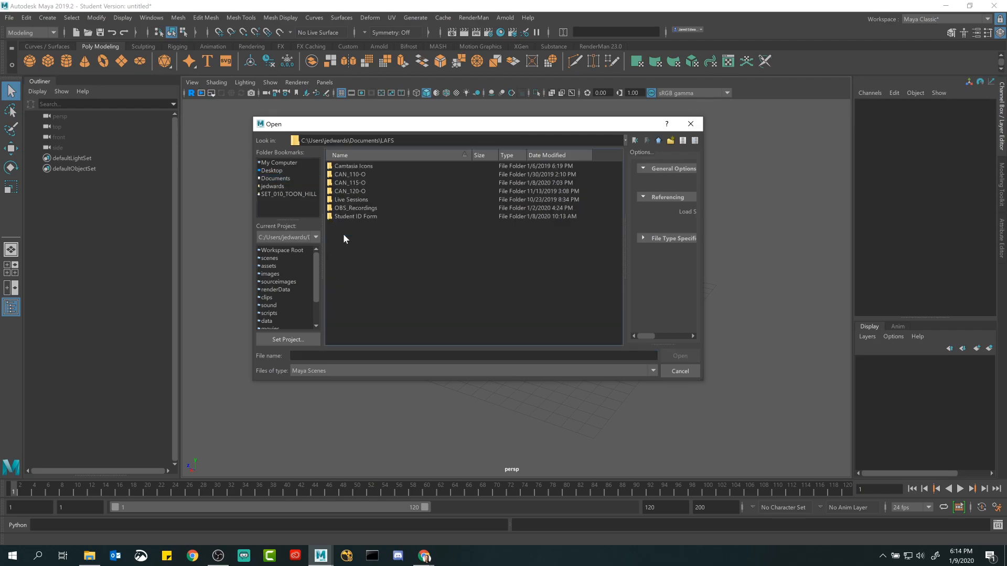
double_click(350, 183)
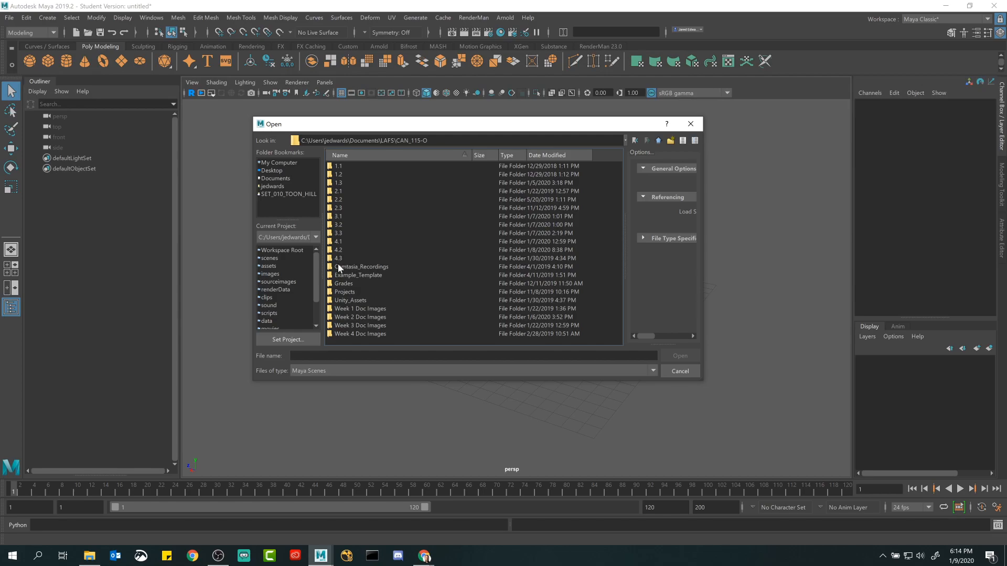
double_click(341, 182)
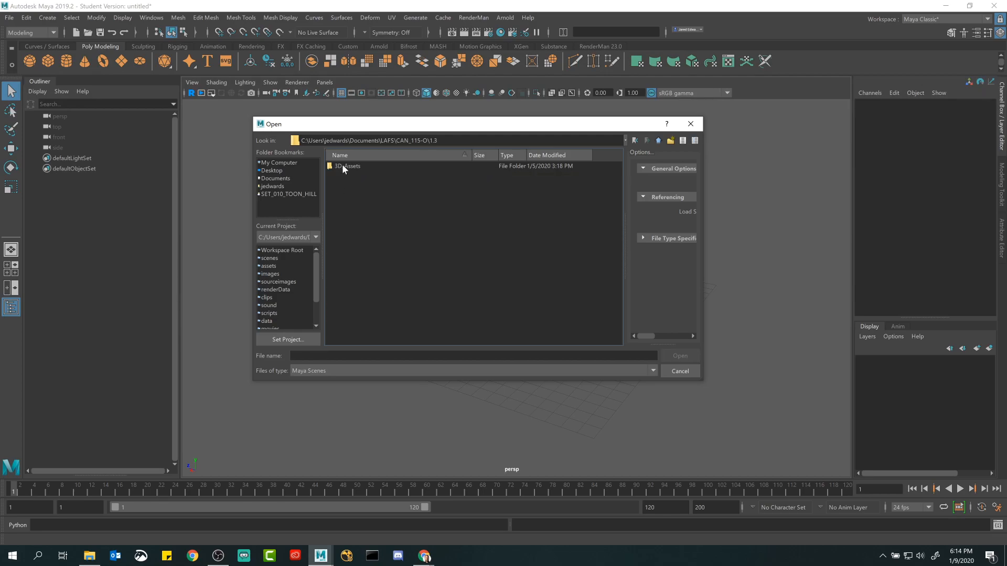
double_click(342, 166)
double_click(342, 165)
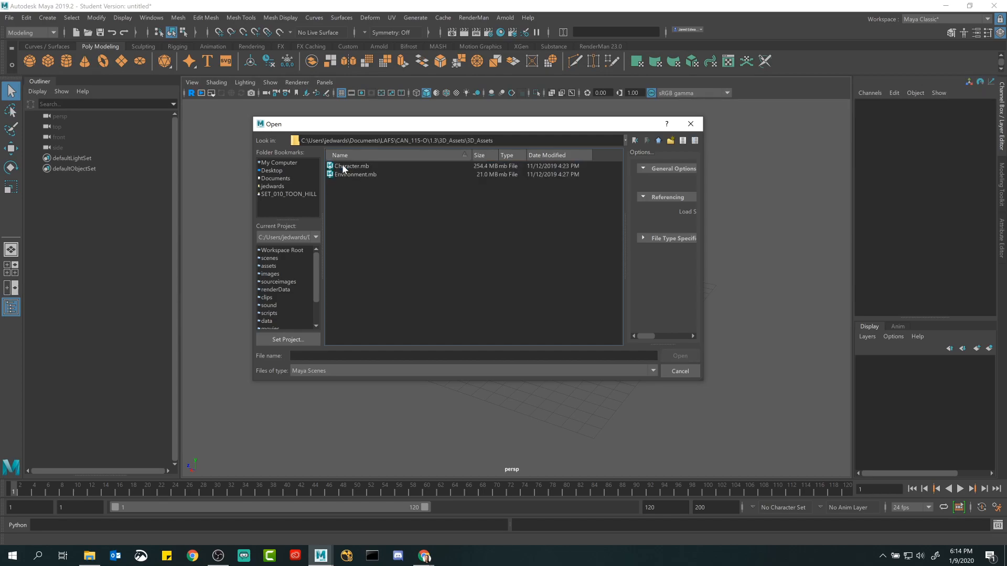
Step: Open Character.mb without saving the untitled scene, and accept the student version notice
click(350, 175)
click(353, 168)
click(354, 172)
click(354, 167)
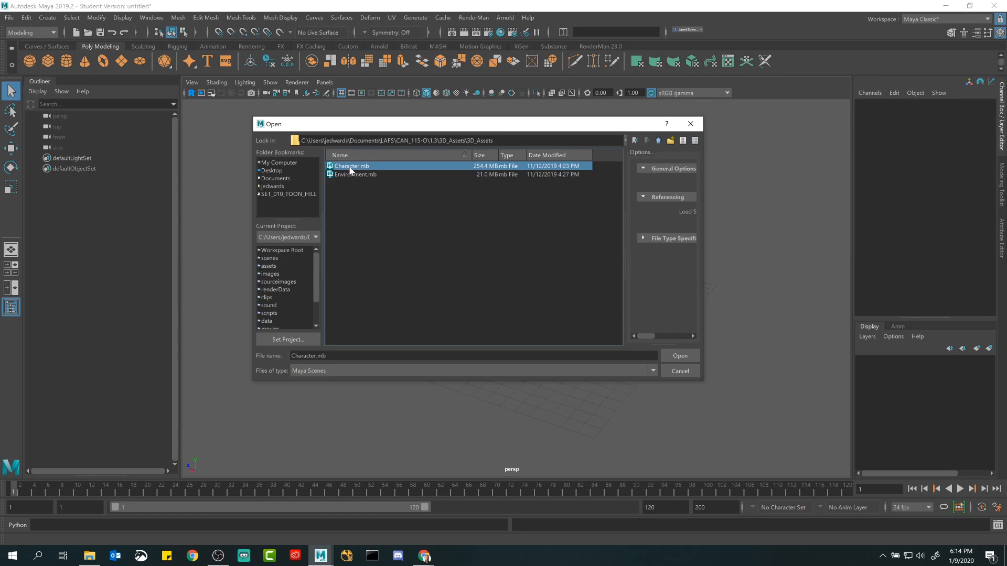
click(680, 356)
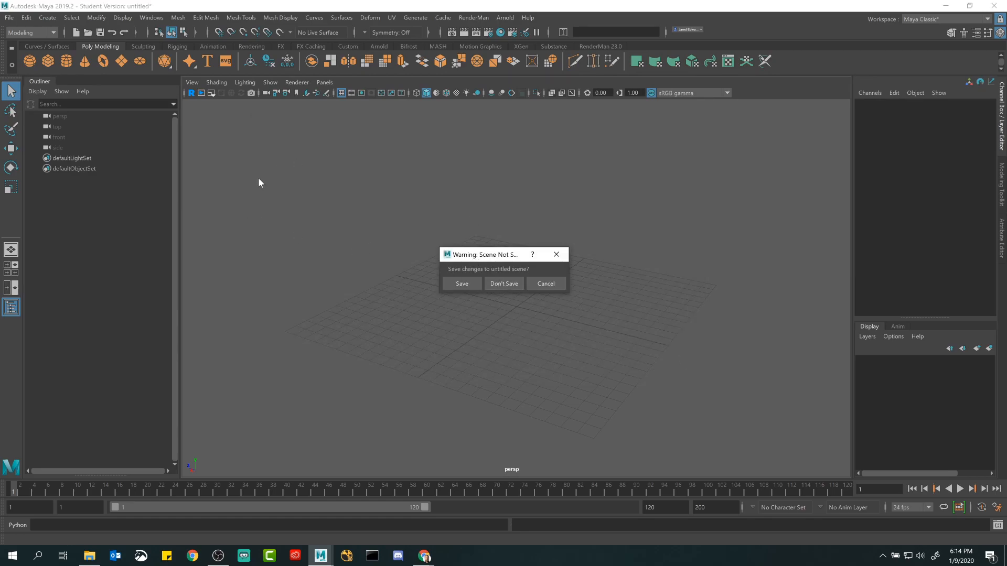
click(505, 284)
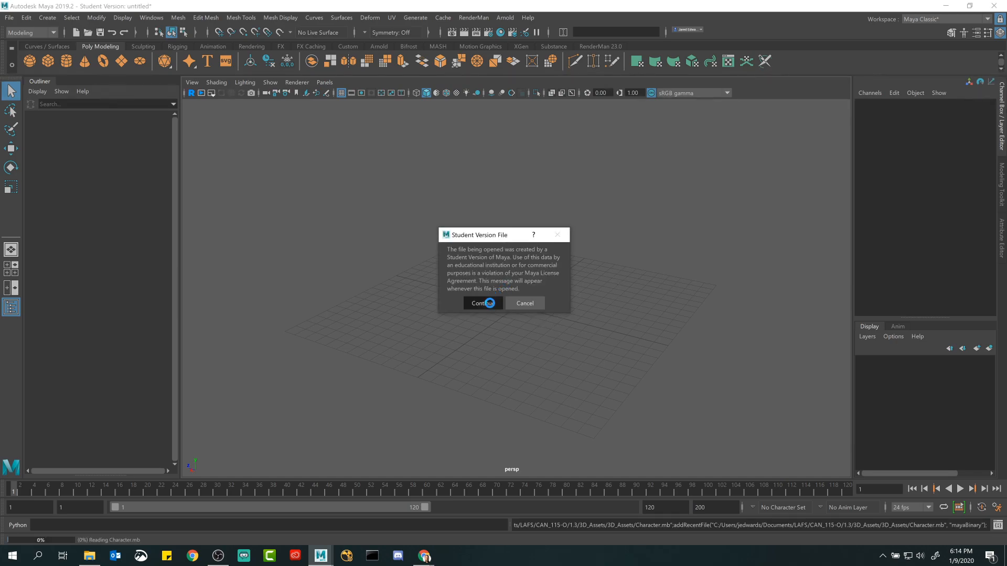
click(483, 301)
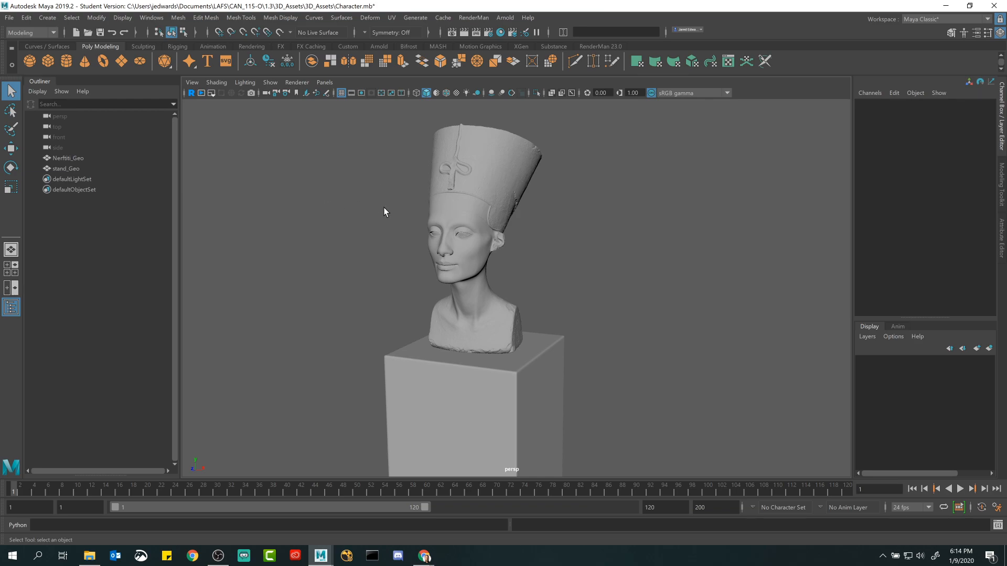
Step: Select the Nerfititi_Geo bust and the stand_Geo pedestal alternately to examine their Outliner entries and channel values
click(453, 206)
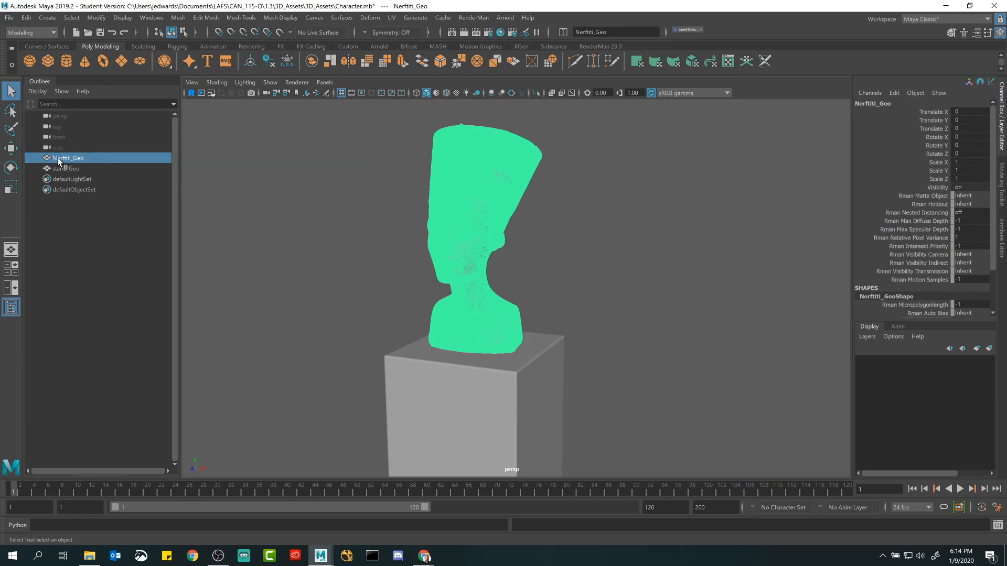
click(344, 209)
click(446, 391)
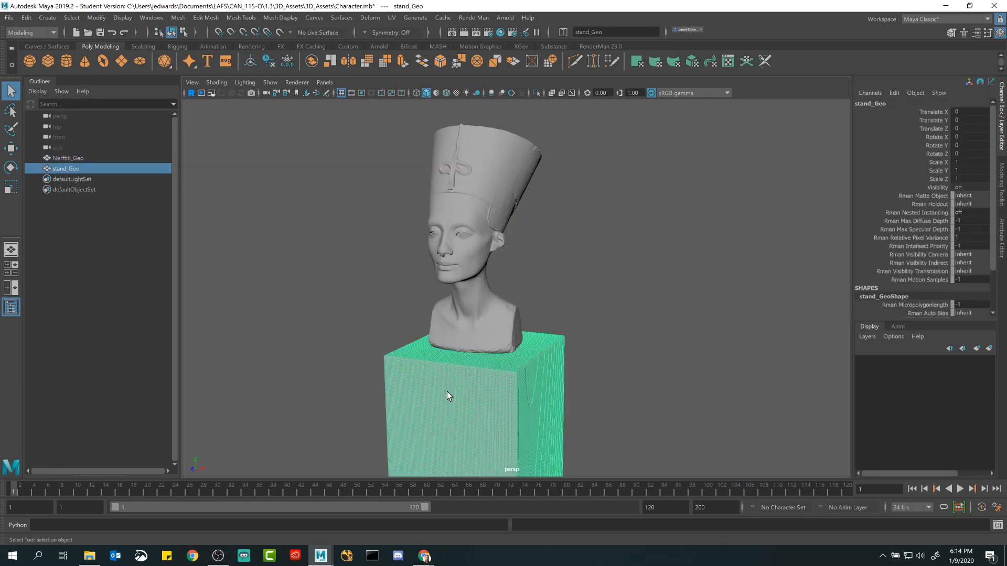
click(71, 157)
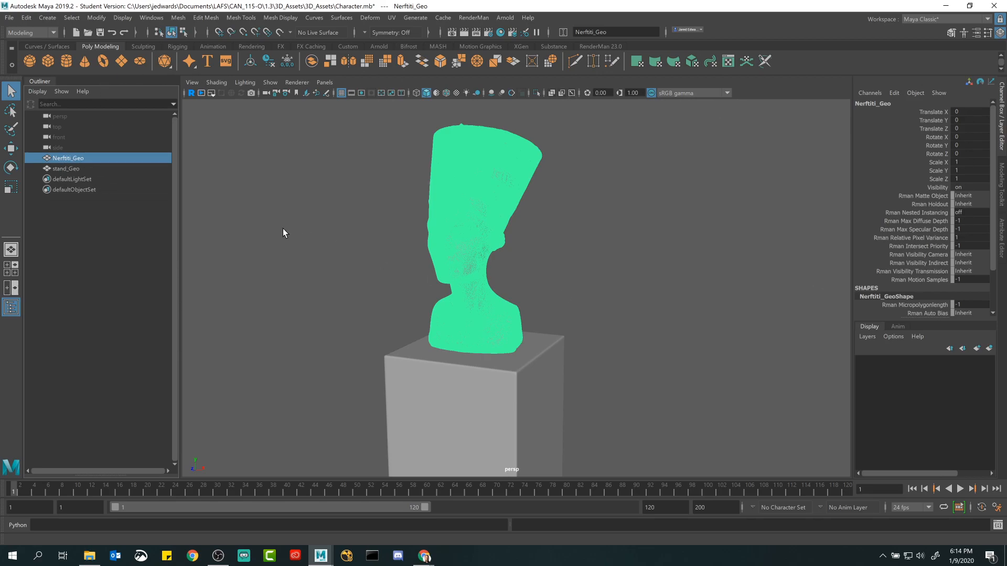
click(362, 273)
click(468, 419)
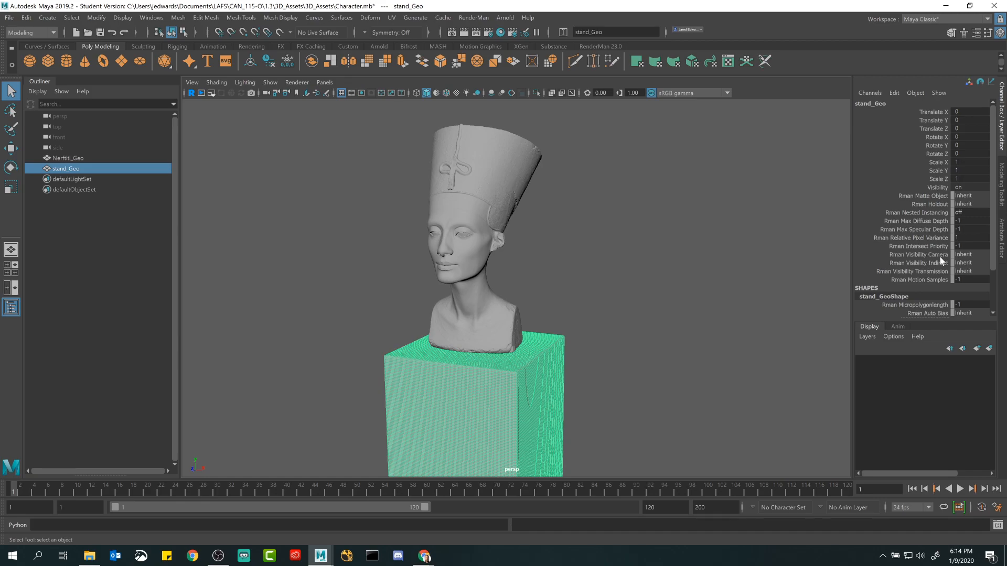
click(457, 193)
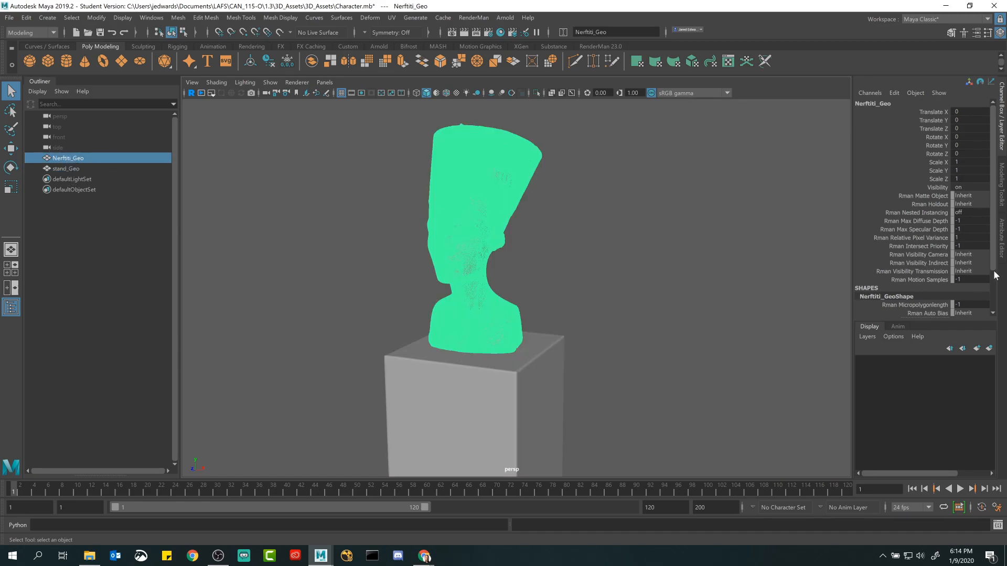
Step: View the bust's and the stand's settings in the Attribute Editor, return to the Channel Box, and clear the selection
click(1000, 249)
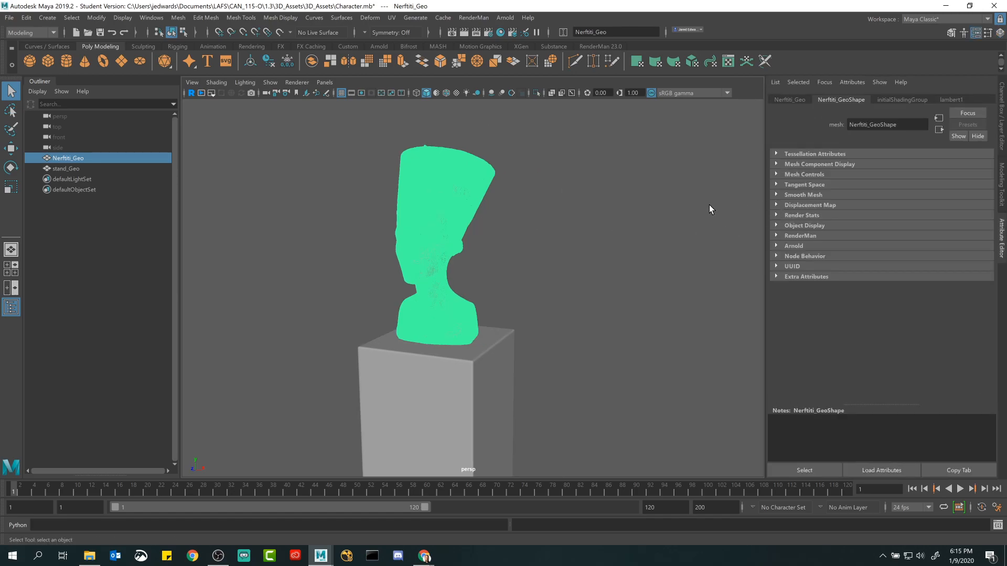
click(511, 376)
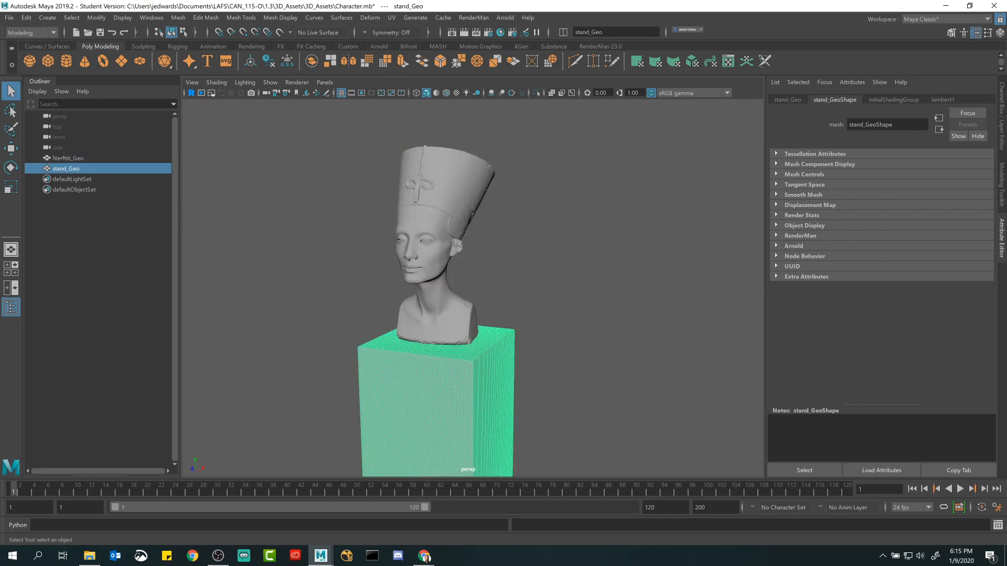
click(1002, 116)
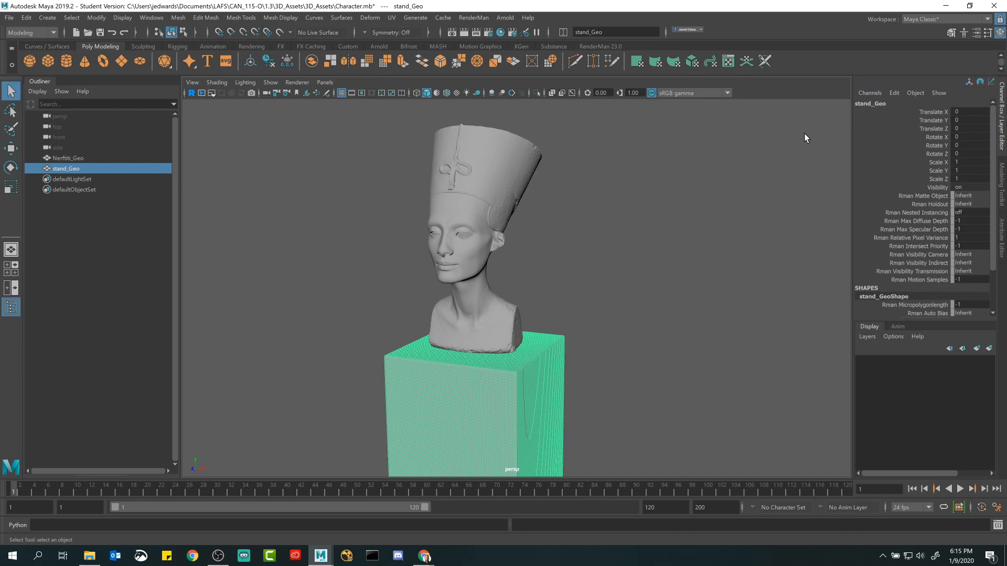
click(566, 257)
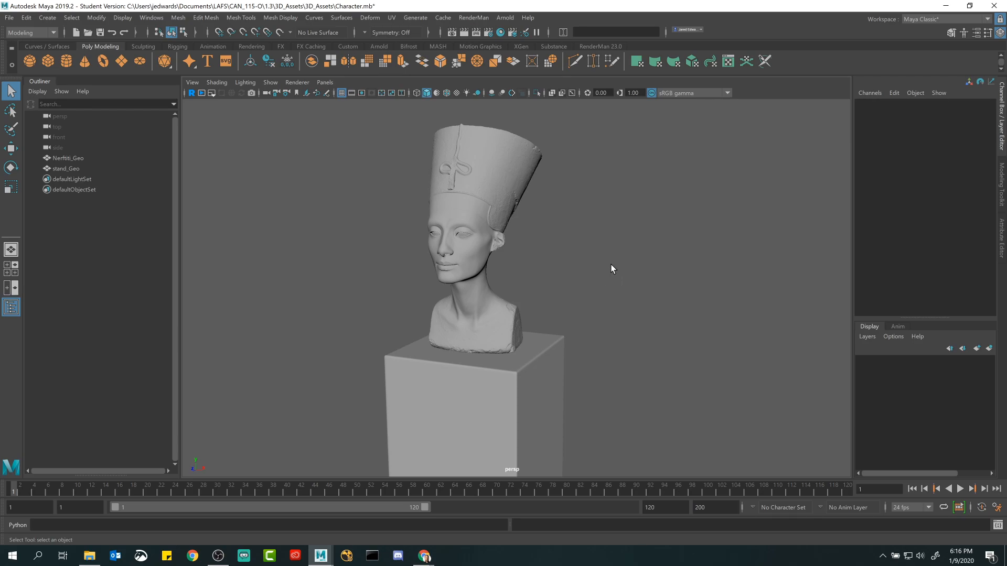
drag(601, 259, 471, 210)
drag(297, 149, 289, 246)
drag(358, 338, 617, 276)
click(647, 269)
mouse_move(582, 235)
right_down()
mouse_move(566, 237)
mouse_move(578, 236)
right_up()
click(595, 212)
click(431, 321)
click(296, 214)
scroll(580, 241, up, 1)
scroll(580, 242, down, 2)
scroll(580, 241, up, 1)
Step: Orbit the perspective view around the bust to examine it from its side
alt+drag(556, 284, 554, 279)
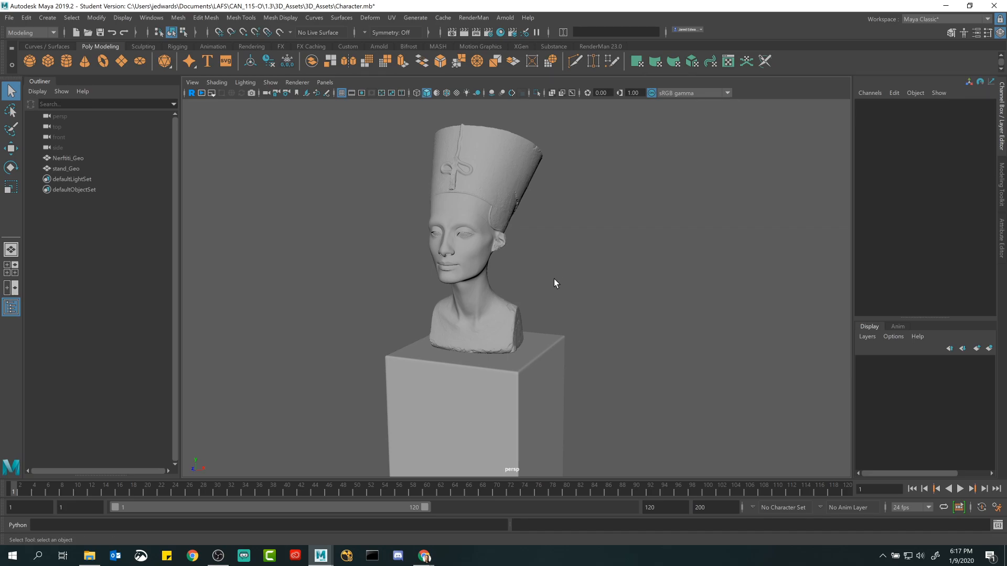
key(alt)
drag(553, 279, 301, 278)
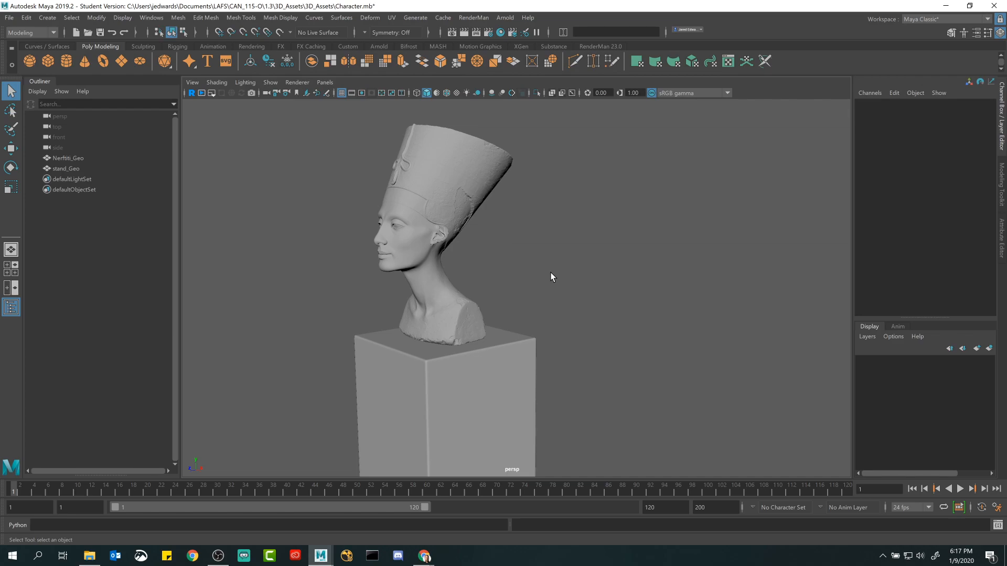
Step: Zoom in and out repeatedly on the bust and its stand in the perspective view
scroll(550, 277, down, 1)
scroll(550, 277, up, 1)
scroll(551, 277, down, 2)
scroll(551, 277, up, 1)
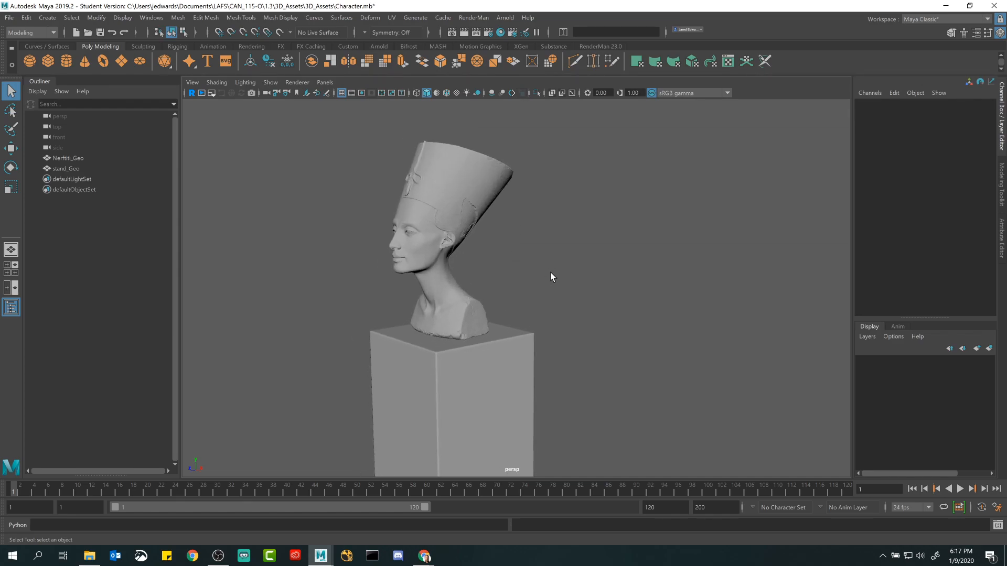
scroll(550, 278, down, 1)
scroll(550, 277, up, 2)
scroll(551, 277, down, 3)
scroll(550, 278, up, 3)
scroll(551, 277, down, 3)
scroll(551, 277, up, 2)
scroll(550, 277, down, 1)
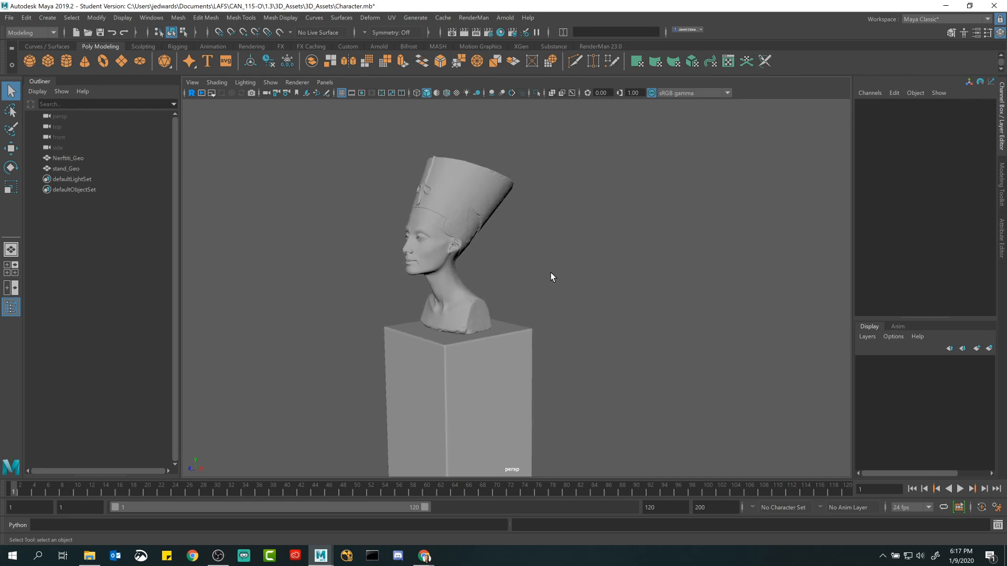
scroll(550, 278, up, 1)
scroll(549, 273, down, 1)
scroll(545, 275, up, 1)
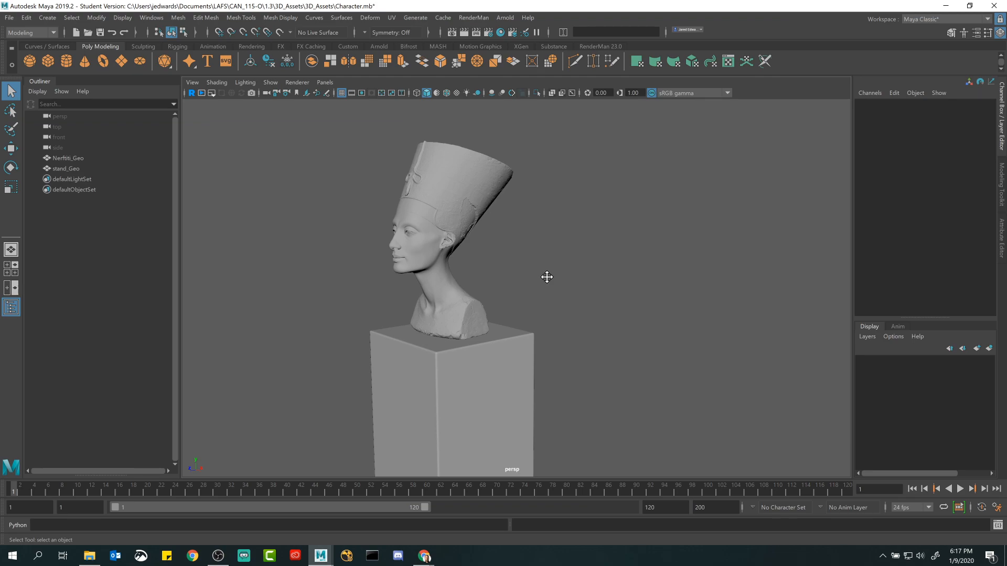
Step: Examine the bust from both sides by combining orbiting, panning and zooming in the perspective view
mouse_move(547, 276)
mouse_down()
mouse_move(587, 231)
mouse_move(591, 290)
mouse_move(515, 297)
mouse_move(545, 262)
mouse_move(596, 281)
mouse_move(560, 304)
mouse_move(490, 279)
mouse_move(546, 251)
mouse_move(581, 290)
mouse_move(509, 305)
mouse_move(528, 251)
mouse_move(504, 323)
mouse_move(486, 290)
mouse_move(537, 282)
mouse_move(535, 292)
mouse_move(600, 272)
mouse_move(545, 279)
mouse_up()
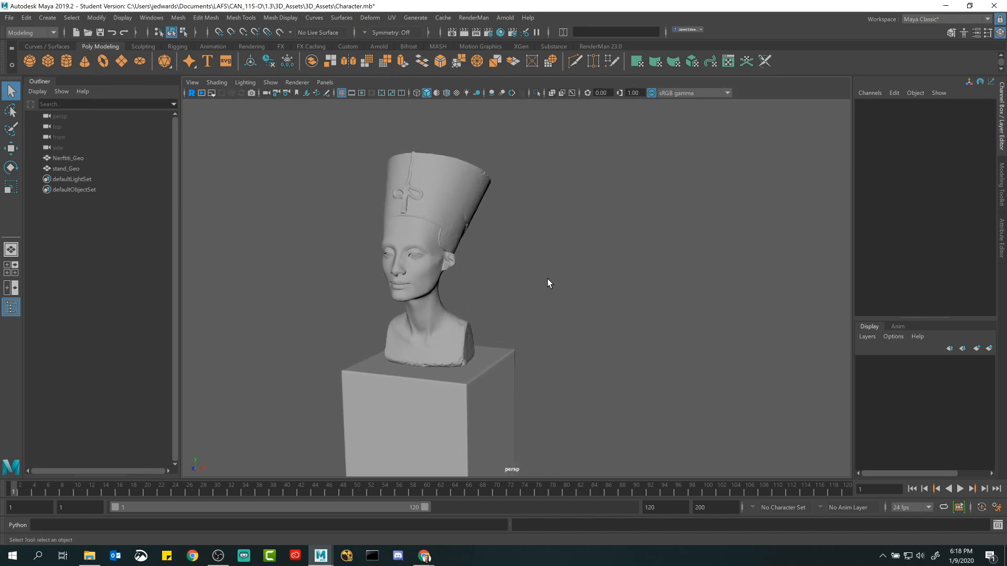
alt+right_drag(546, 278, 499, 294)
alt+drag(499, 295, 577, 263)
alt+middle_drag(576, 257, 539, 302)
alt+drag(539, 301, 582, 307)
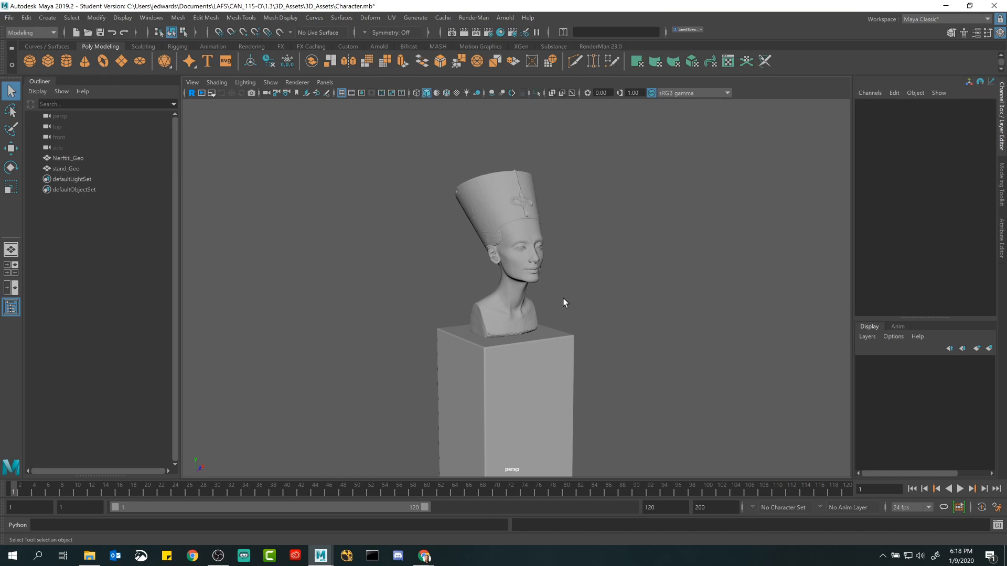
alt+drag(562, 299, 515, 301)
Step: Zoom far out from the bust and stand, and bring them back close and centred in a near-frontal view
scroll(515, 301, down, 6)
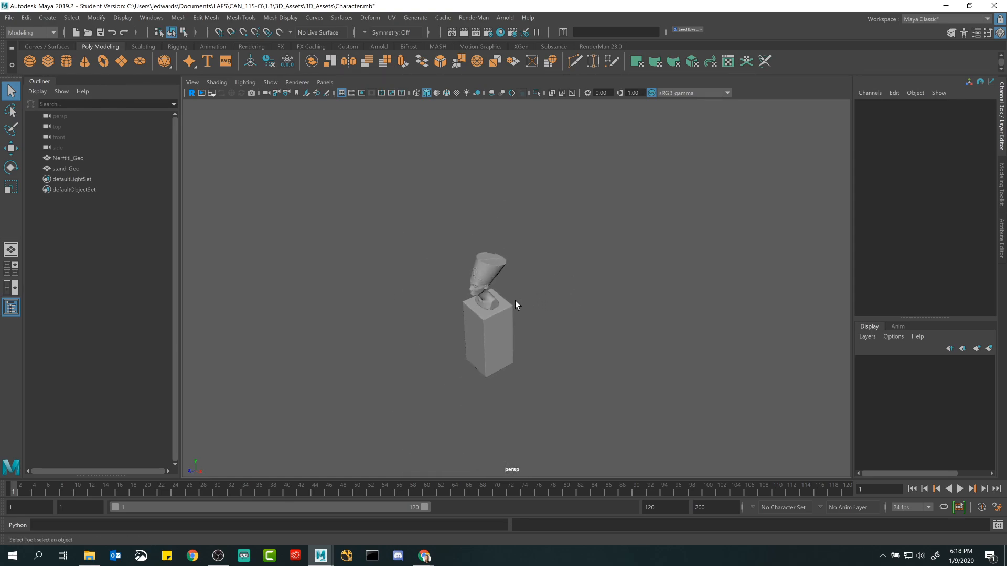
alt+middle_drag(556, 293, 512, 293)
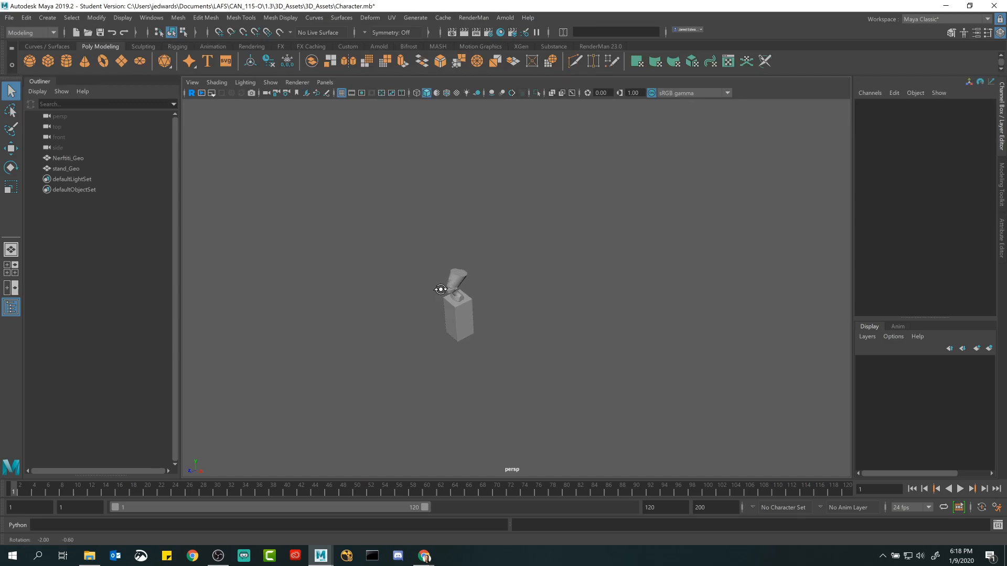
alt+drag(439, 289, 452, 285)
alt+middle_drag(419, 290, 445, 279)
alt+right_drag(447, 280, 933, 446)
alt+middle_drag(526, 312, 610, 307)
alt+drag(610, 306, 563, 280)
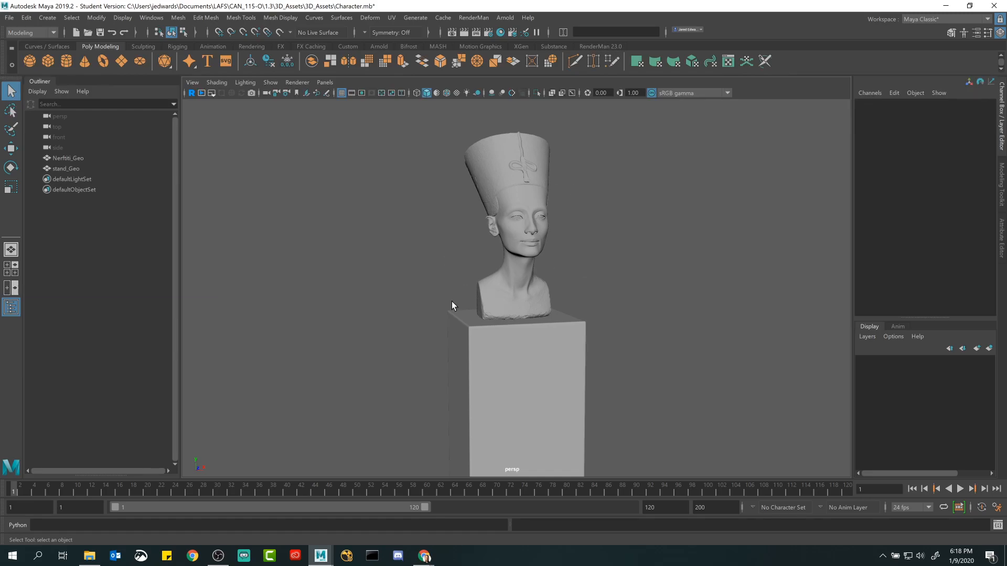
Step: Orbit around the bust from its front to a raised three-quarter view, adjusting the zoom to keep the head framed
alt+drag(550, 327, 495, 295)
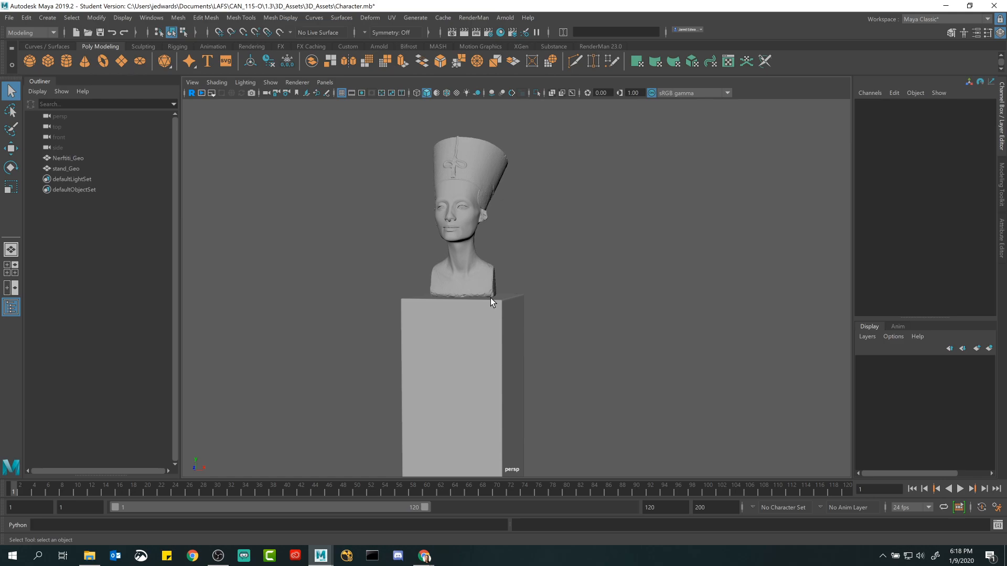
alt+drag(510, 175, 660, 198)
alt+right_drag(661, 199, 528, 292)
alt+drag(528, 292, 690, 280)
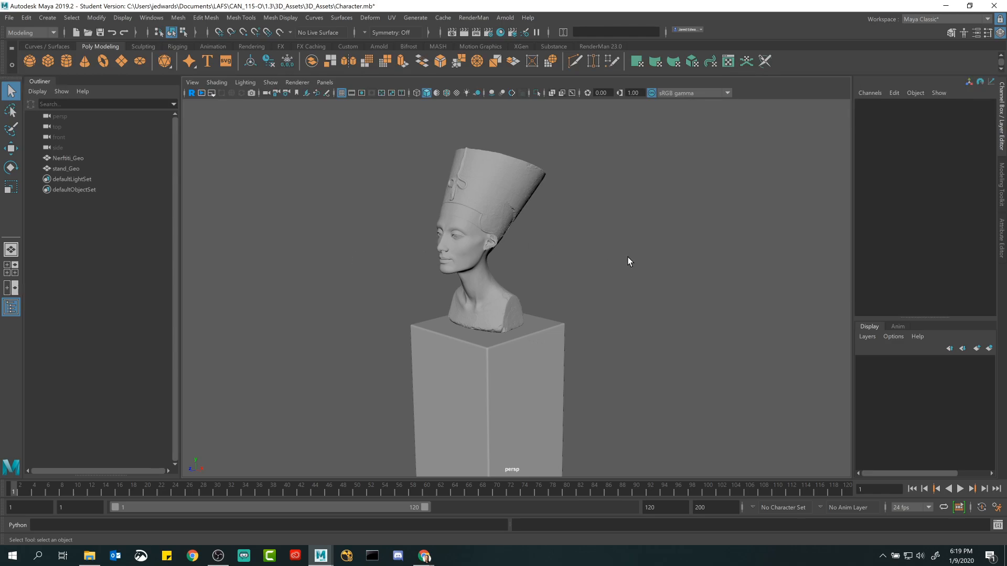
Step: Zoom in on the bust and past it until it leaves the perspective view, and orbit the camera
alt+right_drag(648, 295, 390, 256)
alt+right_drag(550, 260, 443, 259)
alt+right_drag(615, 253, 464, 273)
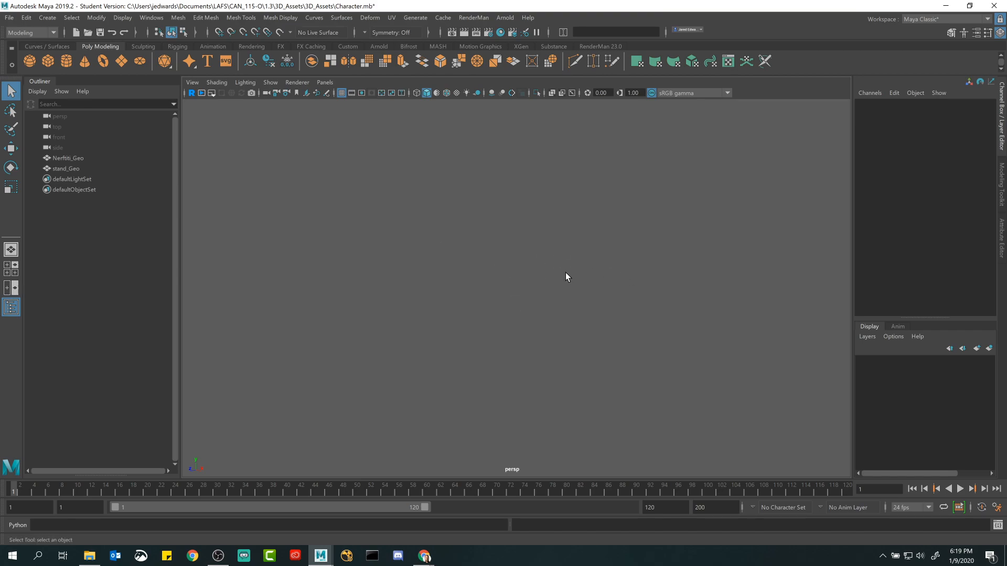
alt+drag(564, 274, 433, 294)
Step: Run the Outliner command twice to bring up the list of scene objects
click(151, 18)
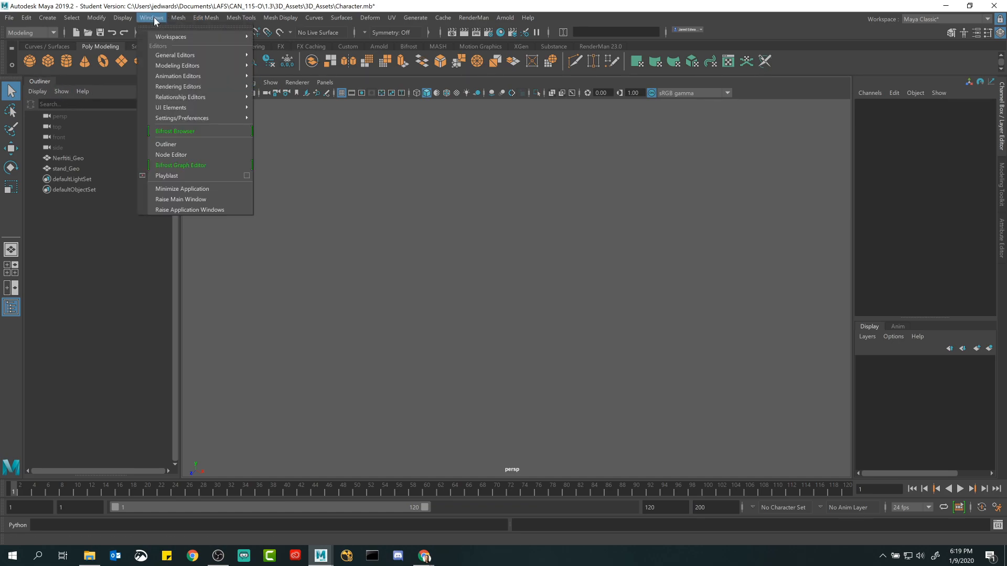
click(169, 143)
click(151, 18)
click(163, 142)
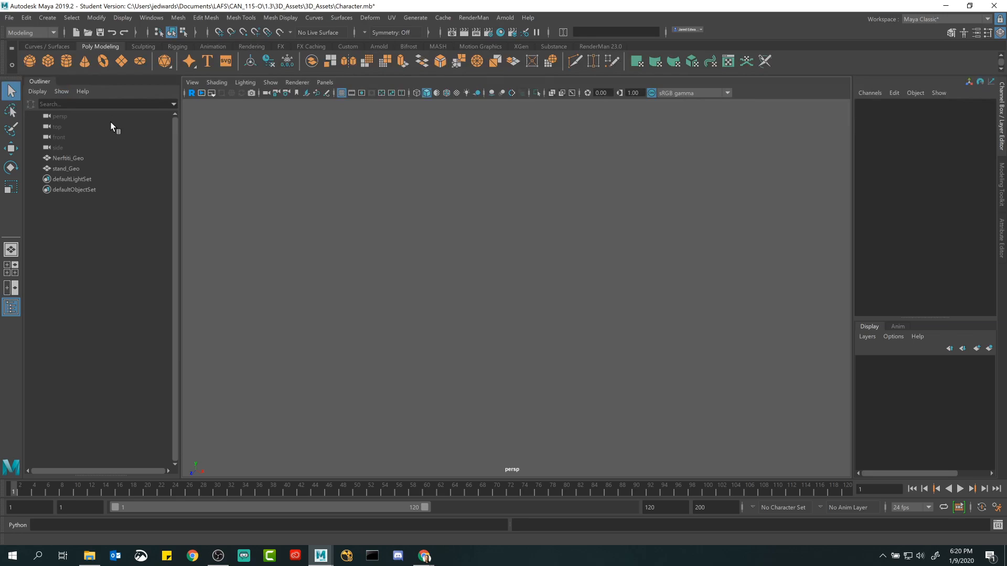
Step: Toggle the docked Outliner beside the viewport off and on repeatedly
click(9, 312)
click(9, 311)
click(9, 312)
click(9, 312)
click(9, 310)
click(9, 310)
click(12, 312)
click(14, 314)
click(14, 313)
click(14, 314)
click(14, 313)
click(14, 314)
Step: Open the Outliner, select the bust, the side camera and the stand from its list, and undo the last selection
click(151, 17)
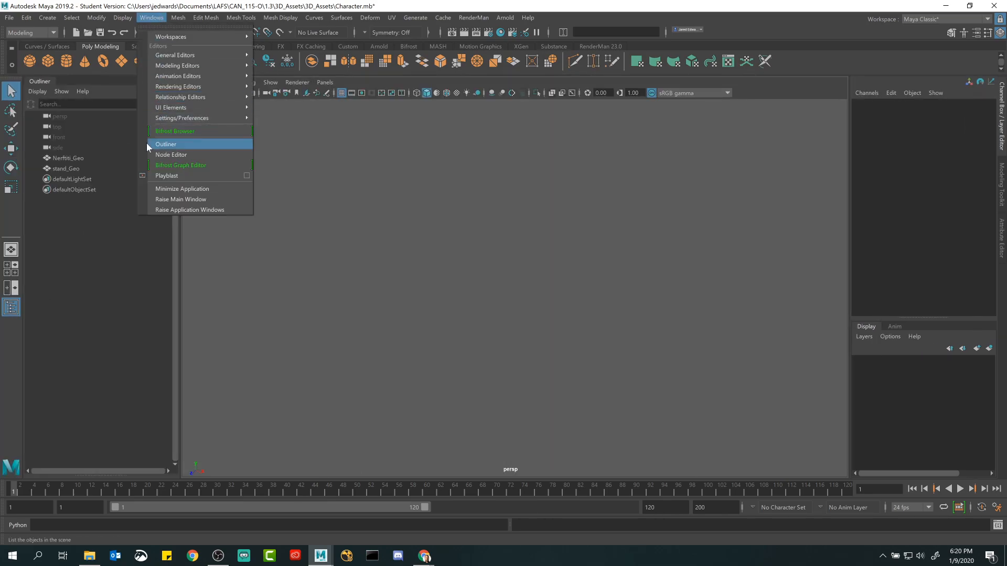
click(179, 146)
click(70, 160)
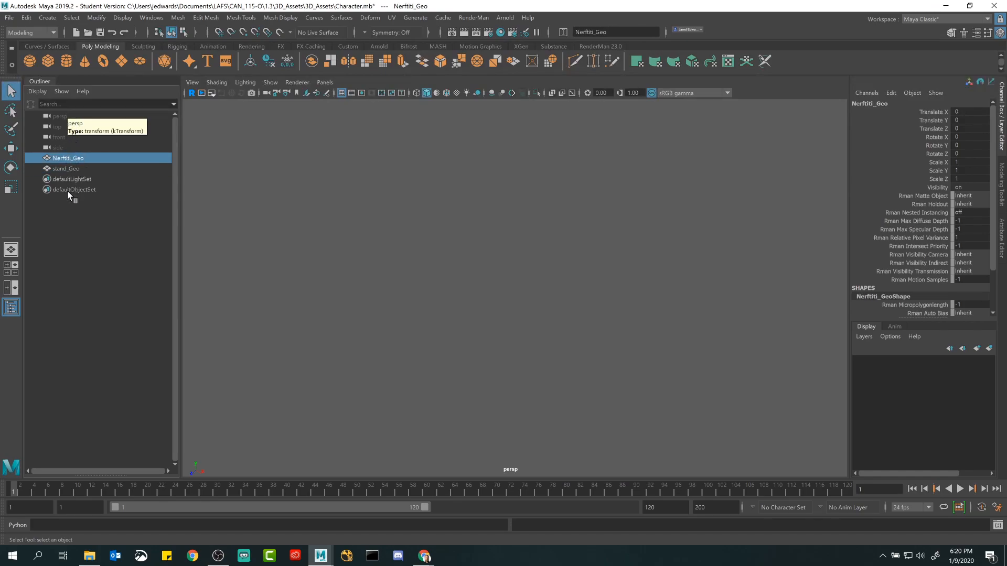
key(alt)
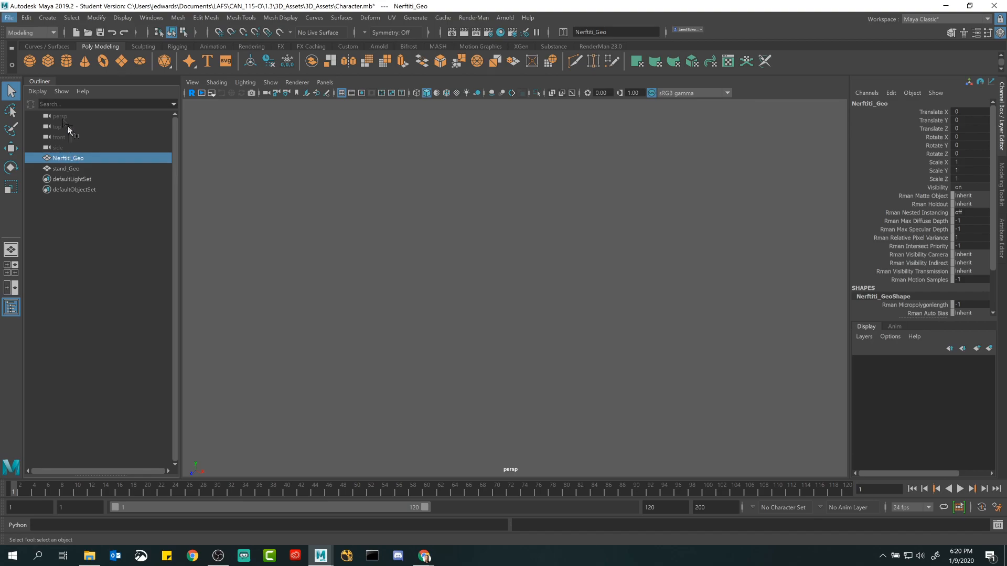
key(Up)
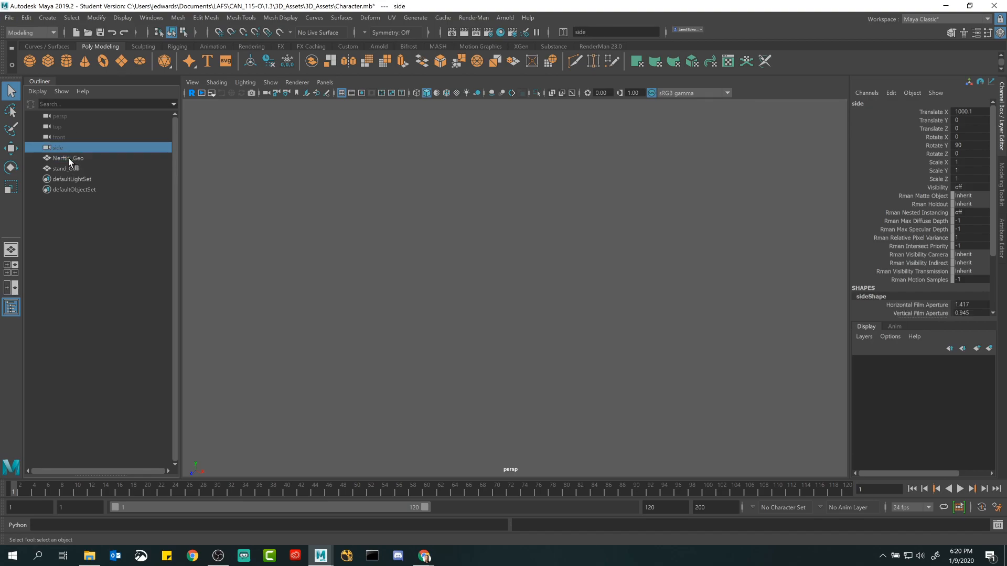
click(65, 168)
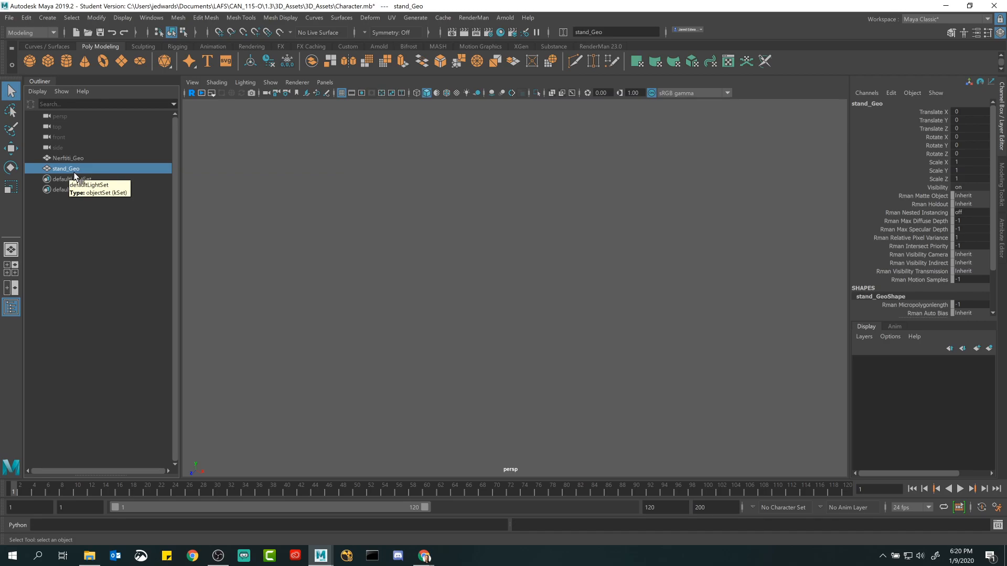
click(66, 159)
click(67, 169)
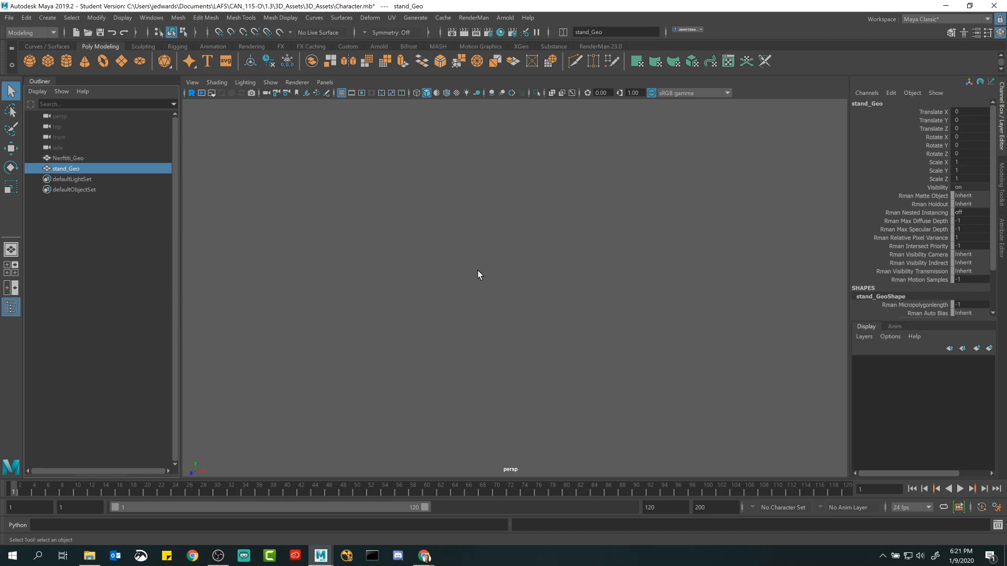
key(ctrl+z)
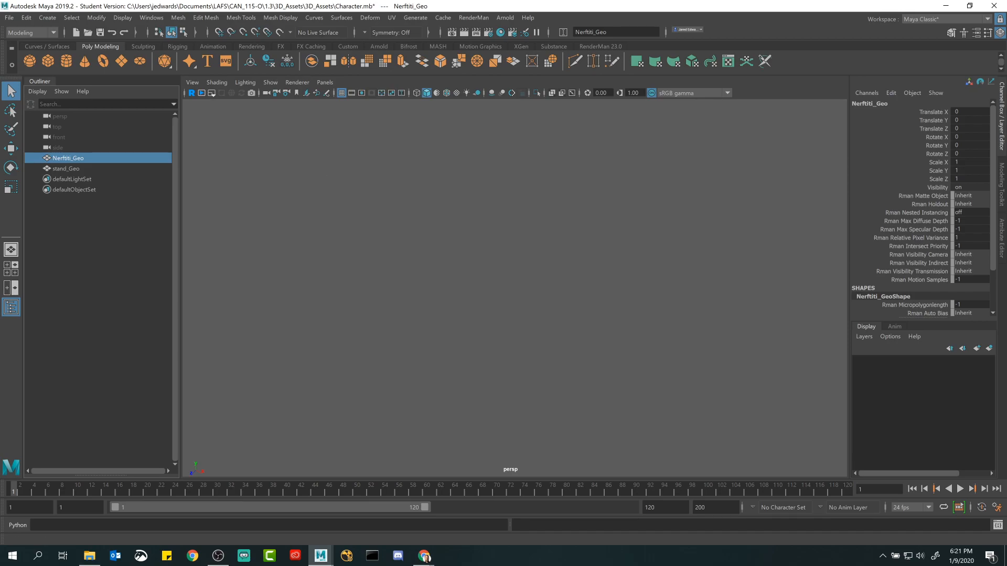
Step: Turn off the computer's Wi-Fi, return to the Maya scene and clear the selection
key(alt+Tab)
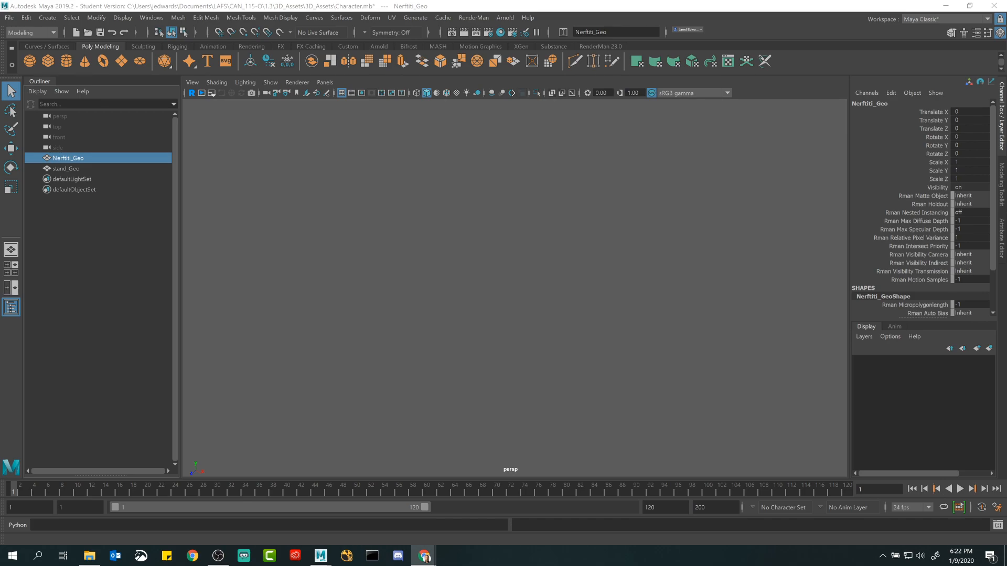
click(908, 560)
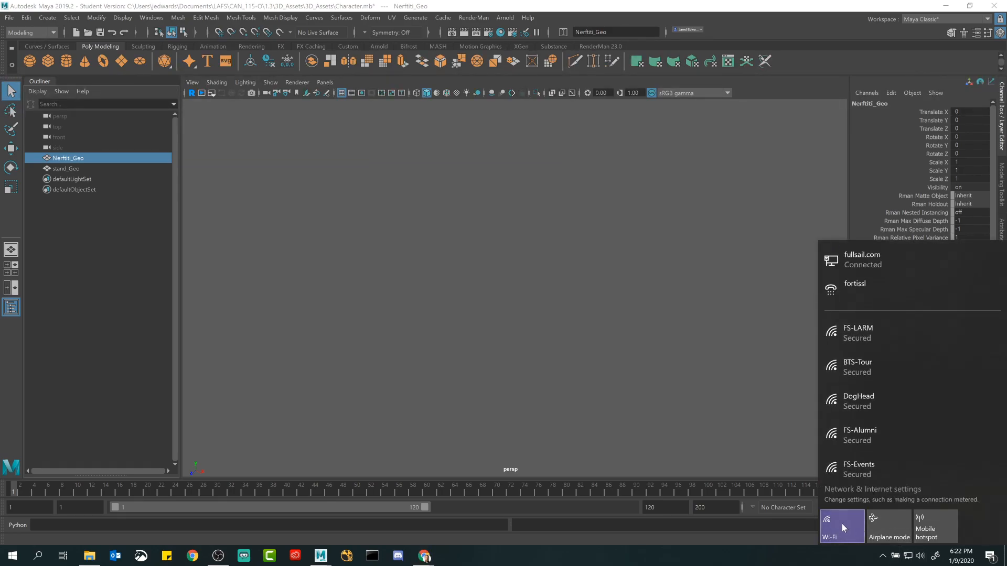
click(841, 523)
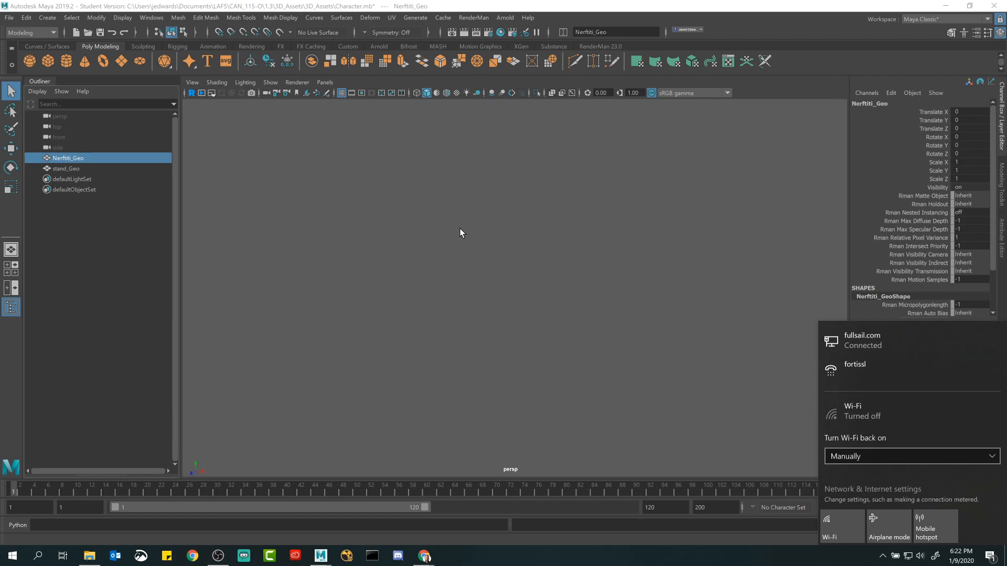
click(443, 232)
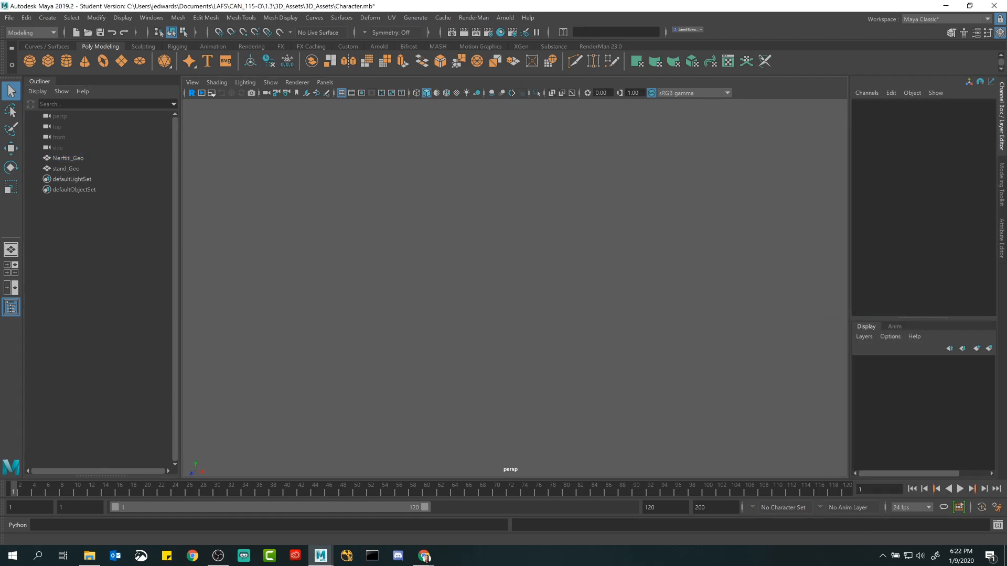
key(alt+Tab)
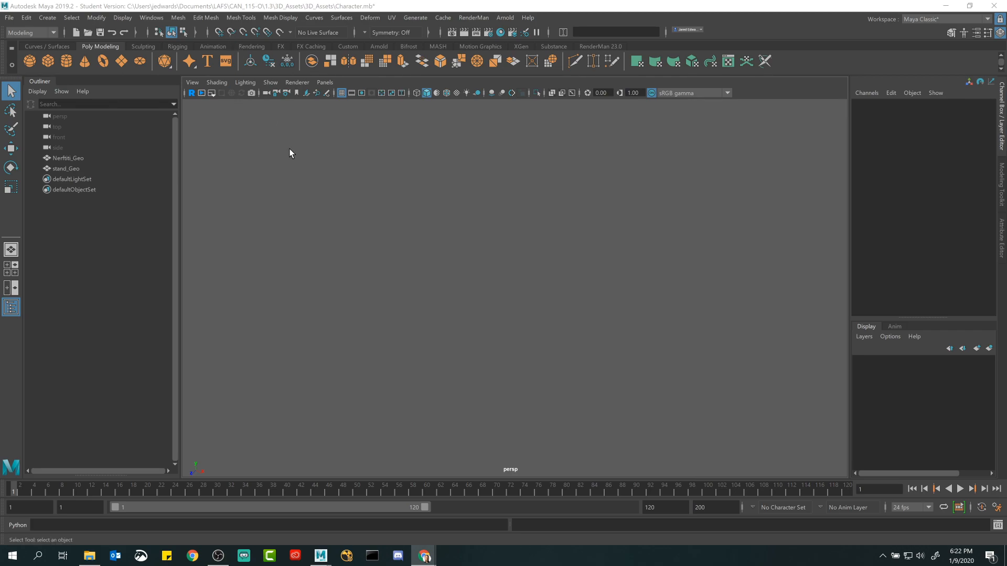
click(415, 323)
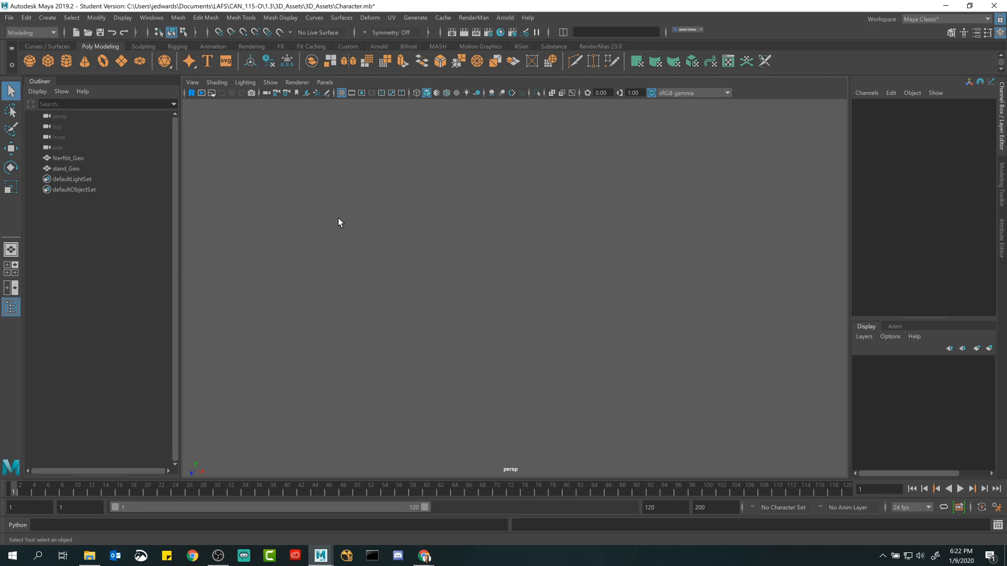
Step: Select the bust geometry in the Outliner, frame it in the perspective view, orbit around it and deselect it
click(70, 158)
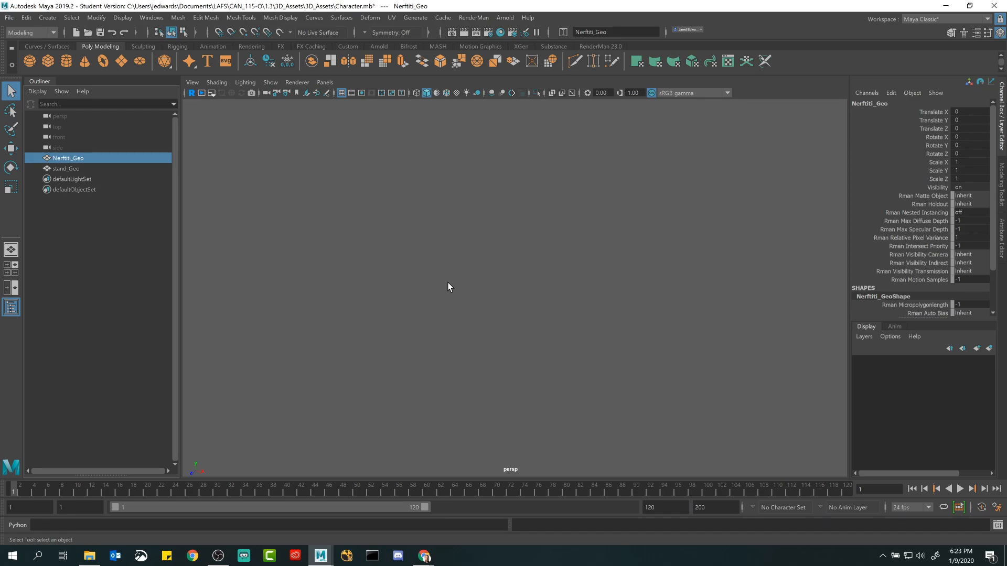
key(f)
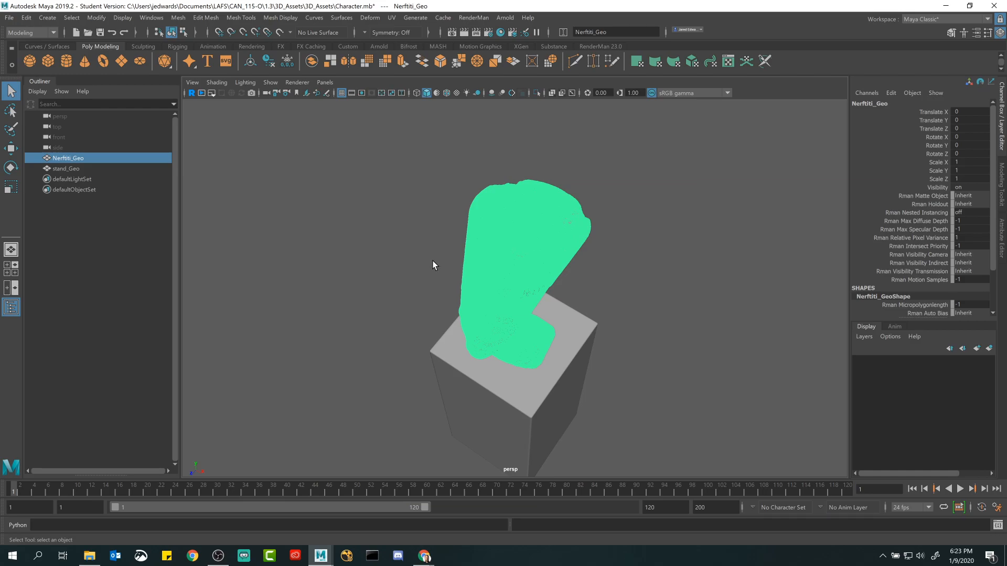
alt+drag(438, 242, 482, 229)
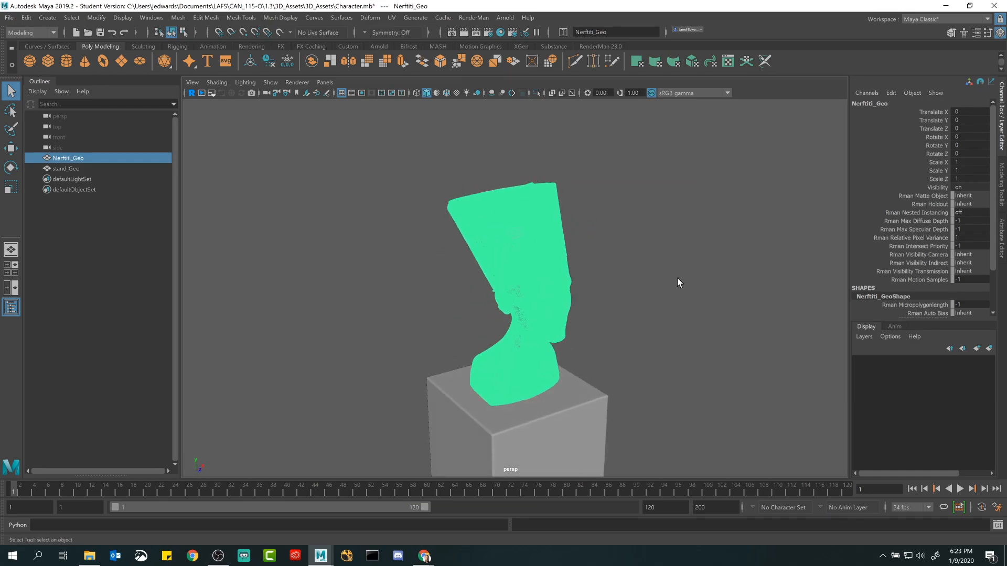
click(656, 269)
Step: Select and frame the stand in the viewport, do the same with the bust, and clear the selection
alt+right_drag(659, 291, 591, 276)
alt+middle_drag(591, 276, 665, 237)
click(580, 323)
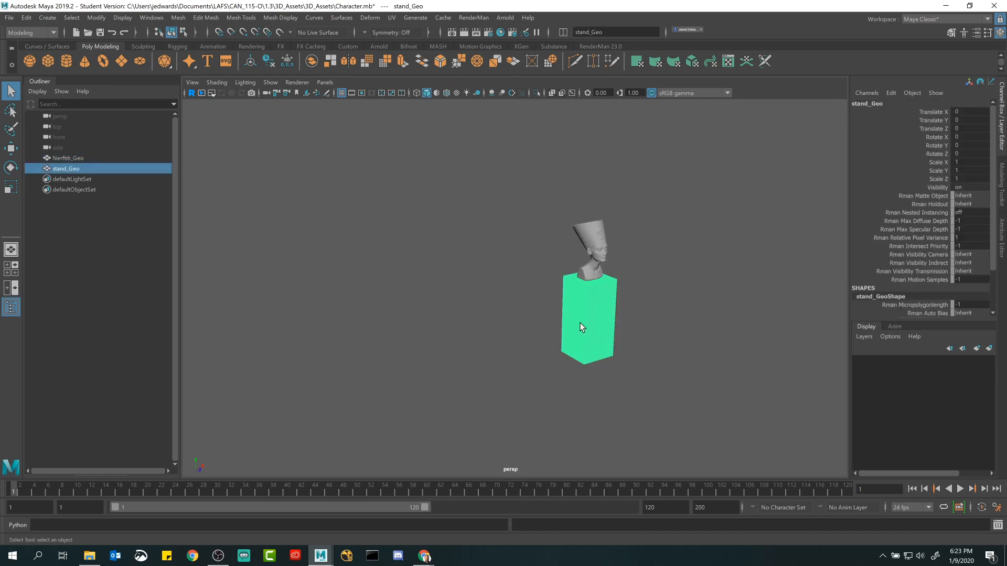
key(f)
click(521, 122)
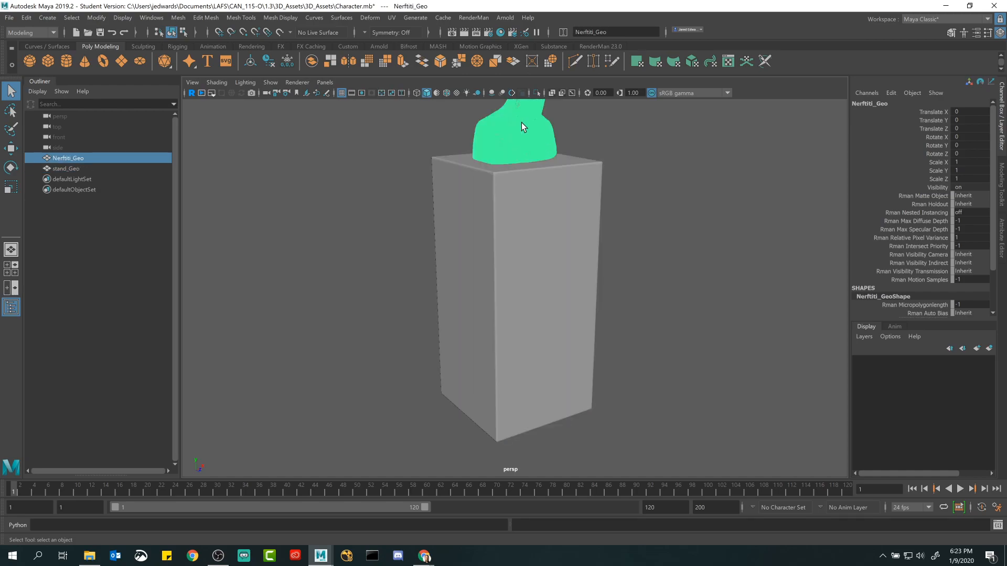
key(f)
click(673, 258)
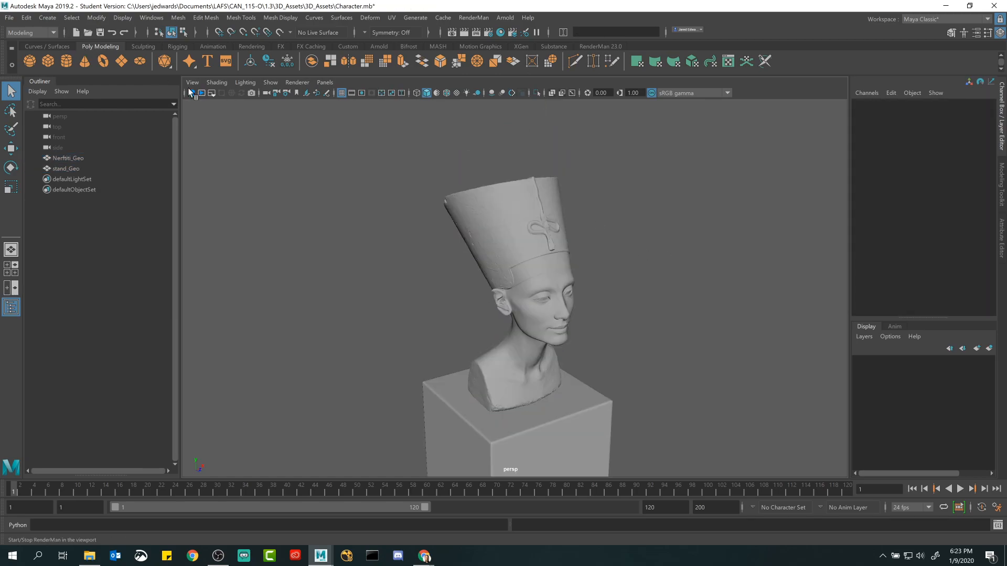
Step: Create a polygon cube, move it to about X 142 and Y 77, scale it uniformly to about 34.5, and deselect it
click(48, 60)
alt+right_drag(500, 284, 465, 258)
alt+middle_drag(465, 259, 430, 168)
key(w)
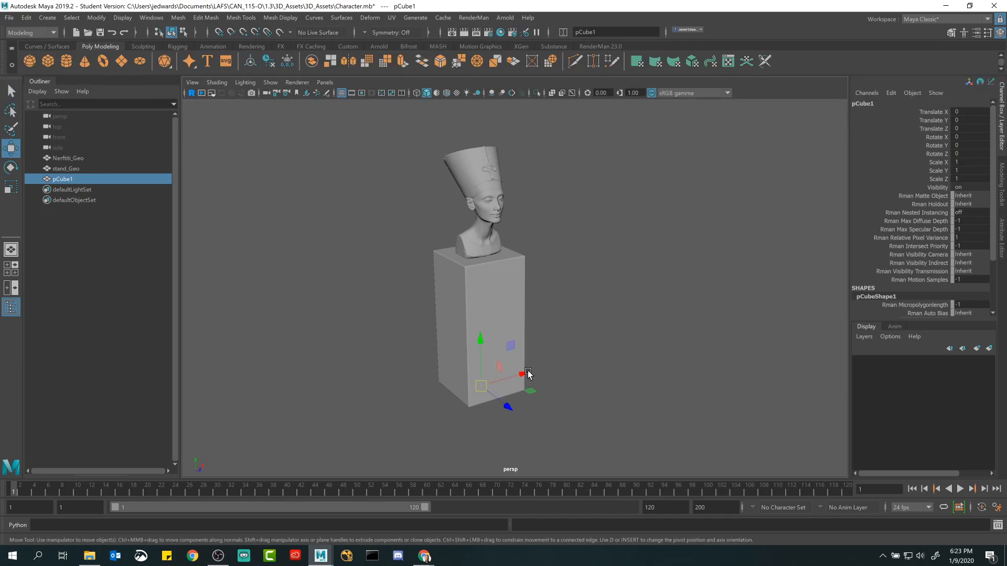
drag(519, 377, 682, 326)
drag(690, 263, 683, 207)
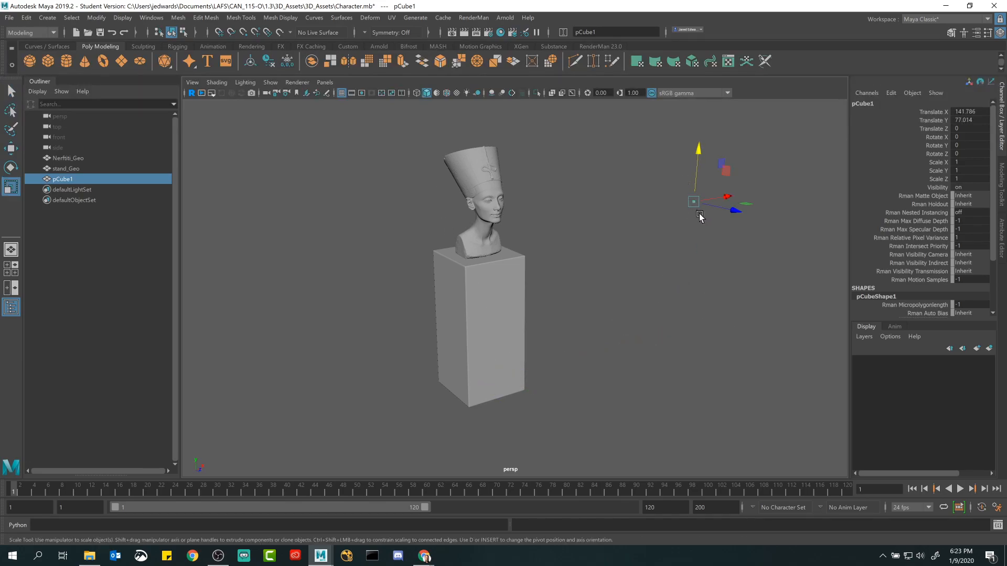
key(q)
click(614, 305)
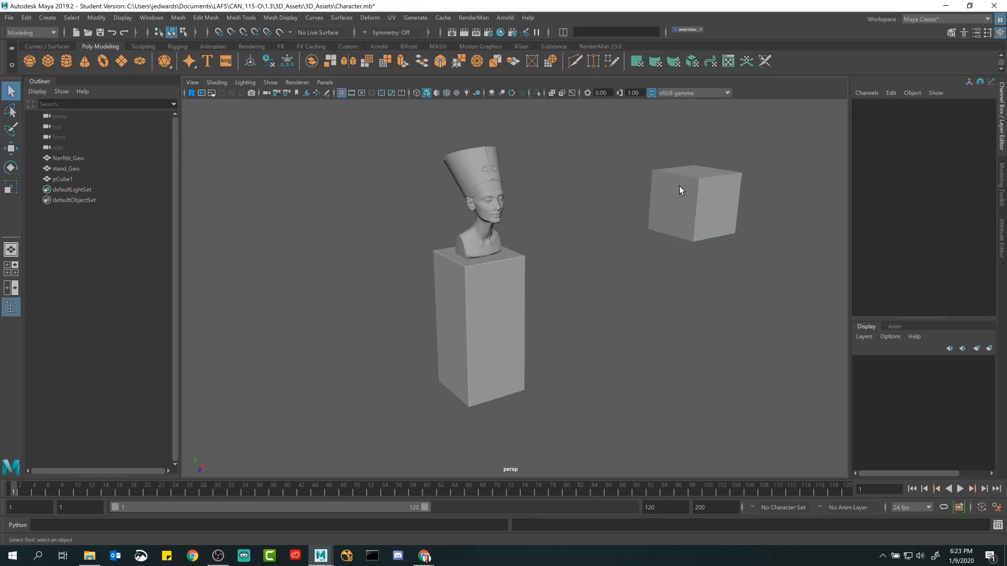
Step: Select and frame the cube, orbit around it, frame the bust behind it, and clear the selection
alt+drag(641, 231, 606, 247)
click(694, 209)
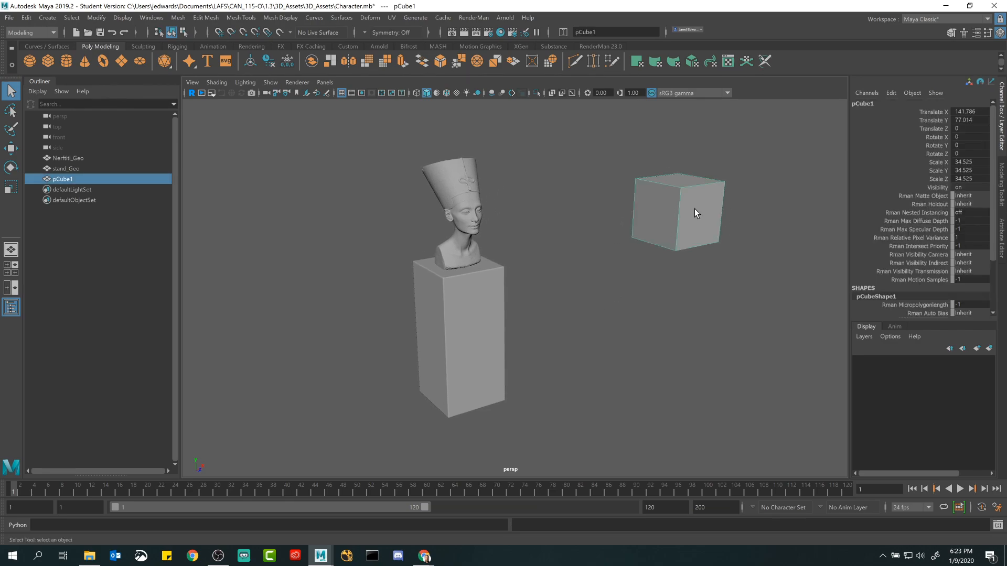
key(f)
alt+drag(694, 209, 397, 236)
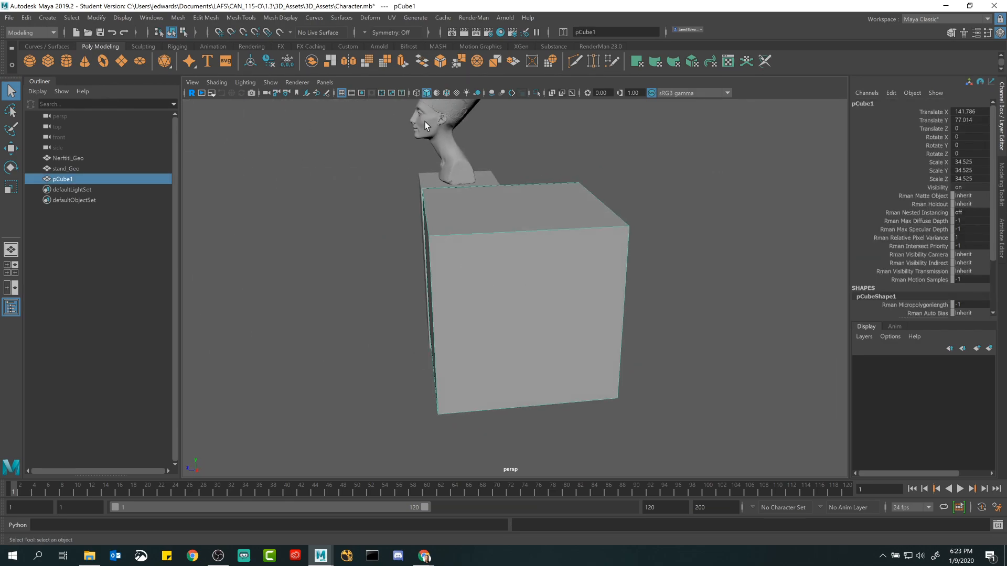
click(426, 126)
key(f)
click(402, 220)
Step: Pick the objects from the Outliner, framing the cube, the bust and the cube again in the perspective view
click(73, 159)
click(71, 169)
click(71, 175)
click(72, 169)
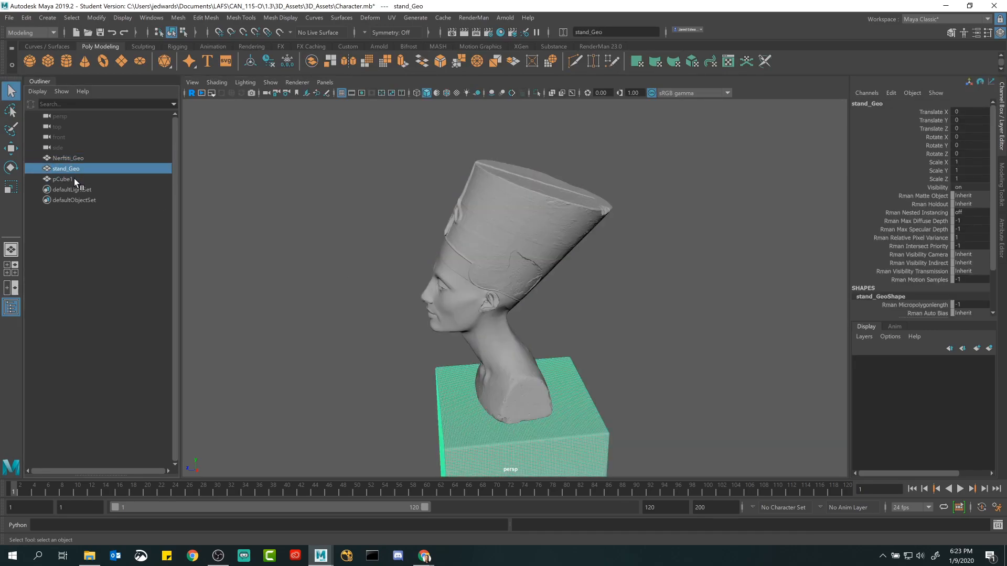
click(74, 178)
key(f)
click(78, 158)
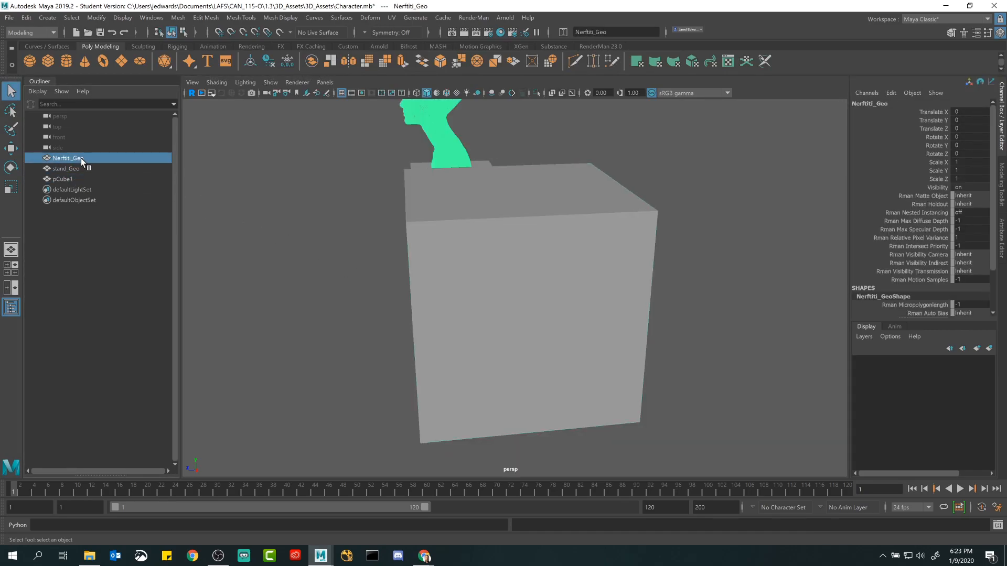
key(f)
click(93, 178)
key(f)
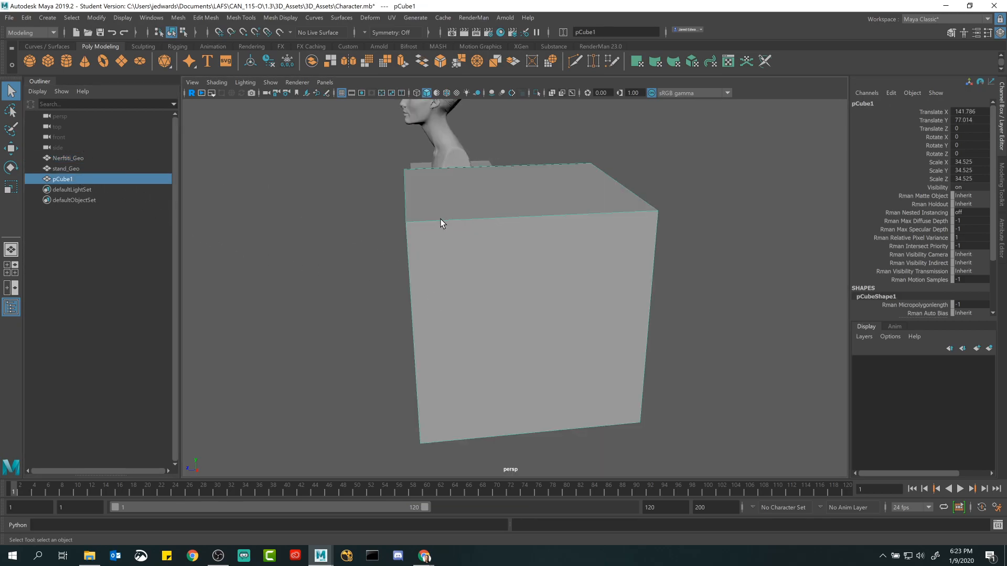
Step: Bring the bust, stand and cube into view together, and select each of them in turn in the Outliner
alt+drag(392, 229, 462, 230)
scroll(393, 231, down, 9)
alt+middle_drag(393, 231, 512, 227)
scroll(376, 250, up, 4)
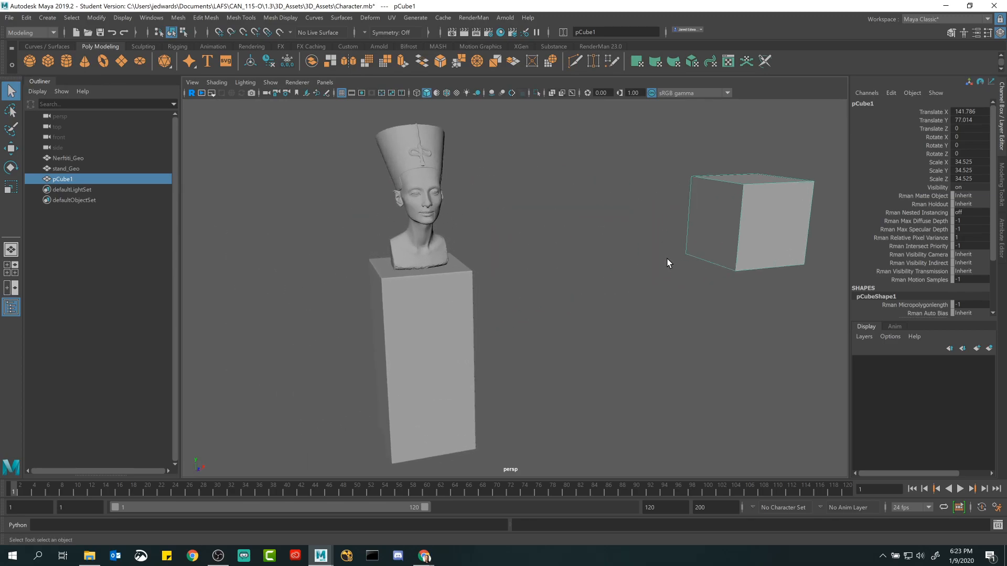
click(79, 159)
click(76, 168)
click(74, 178)
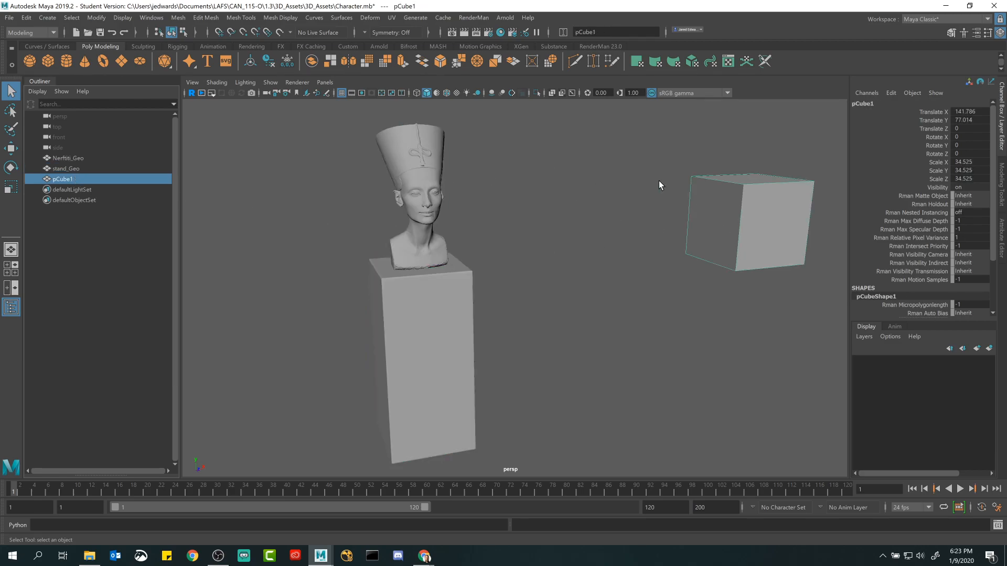
Step: Delete the cube beside the bust and stand
alt+drag(738, 225, 557, 301)
click(587, 251)
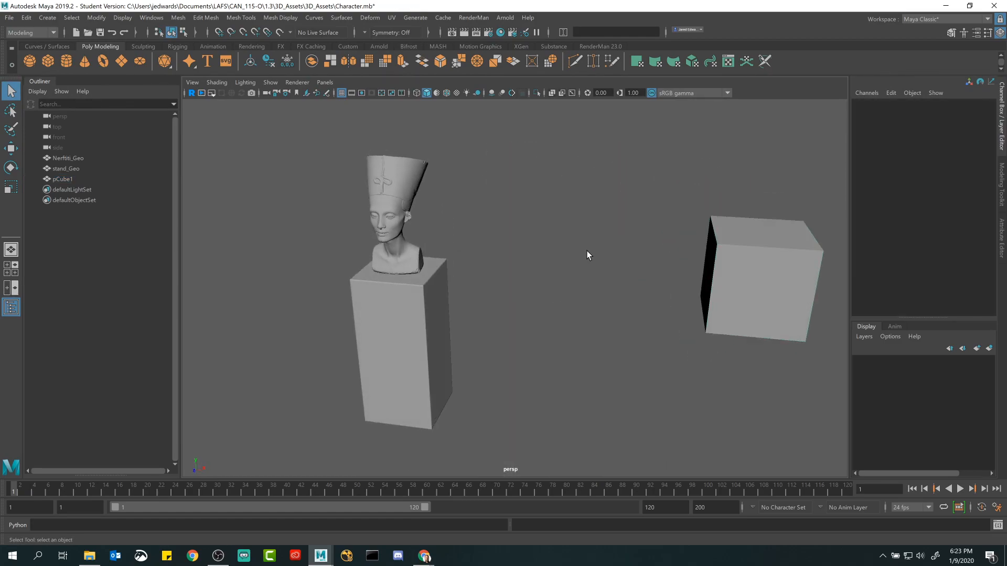
click(757, 260)
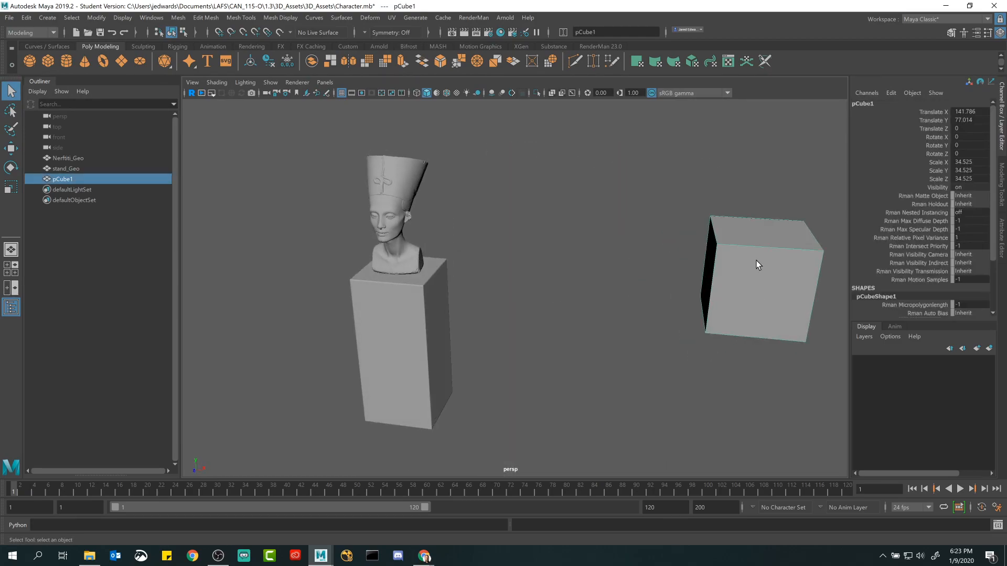
key(Delete)
Step: Bring the bust close in a frontal perspective view, select it, and clear the selection
alt+drag(429, 219, 466, 230)
scroll(519, 270, up, 3)
alt+middle_drag(523, 270, 543, 289)
scroll(508, 273, up, 3)
scroll(577, 295, down, 1)
scroll(543, 294, up, 1)
click(480, 178)
click(663, 289)
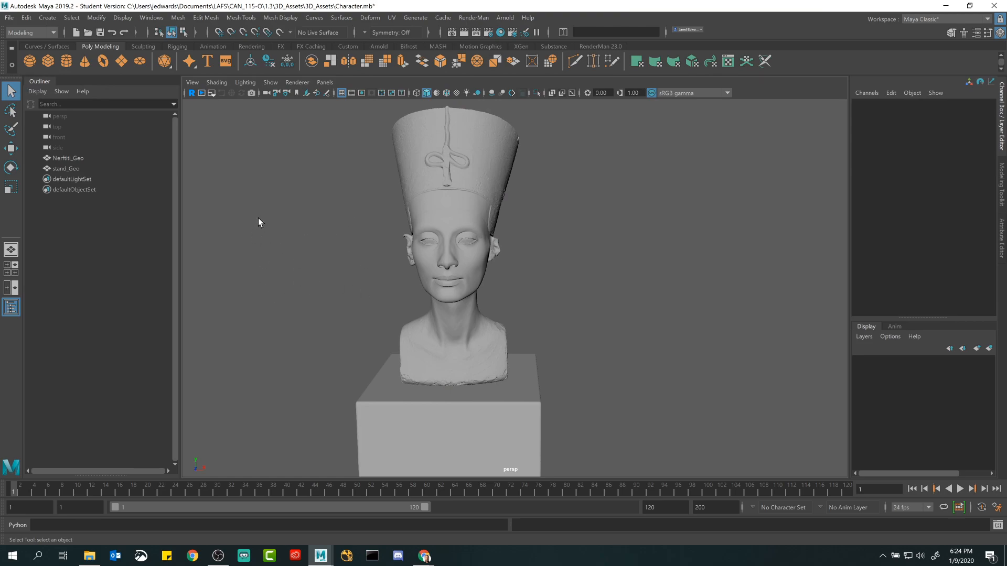
Step: Select the persp camera in the Outliner and move its view around the bust and stand
alt+drag(498, 375, 381, 321)
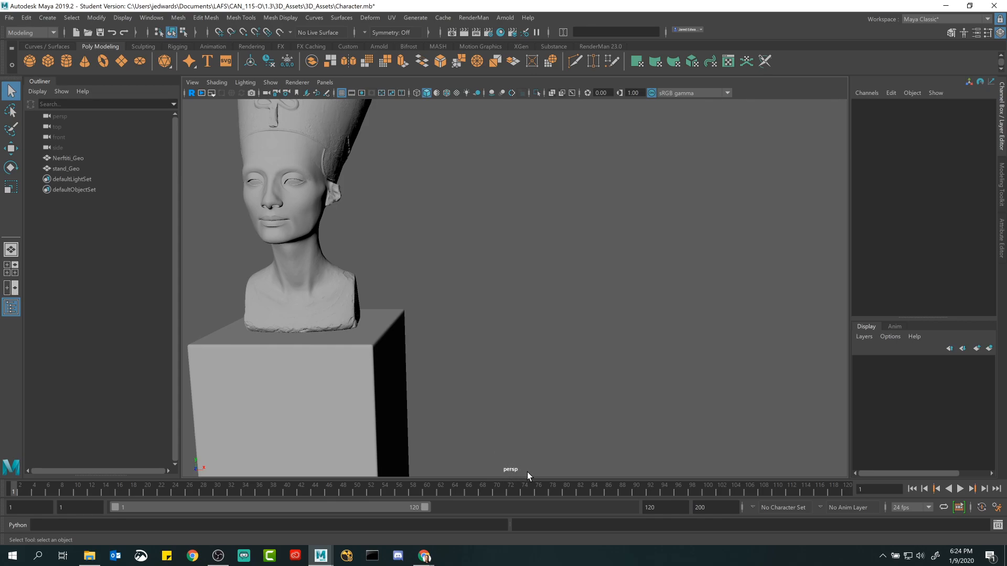
click(66, 118)
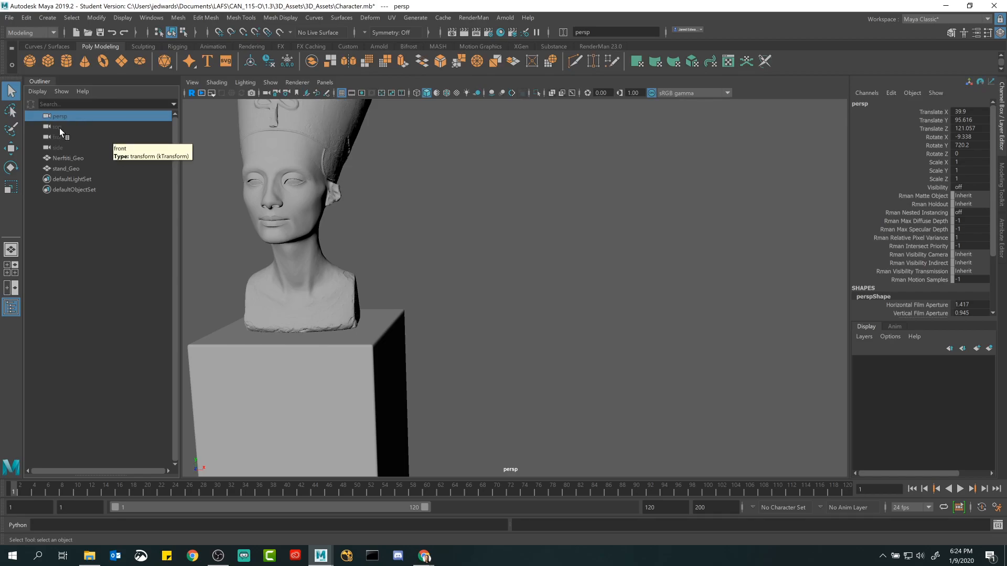
alt+right_drag(614, 335, 495, 449)
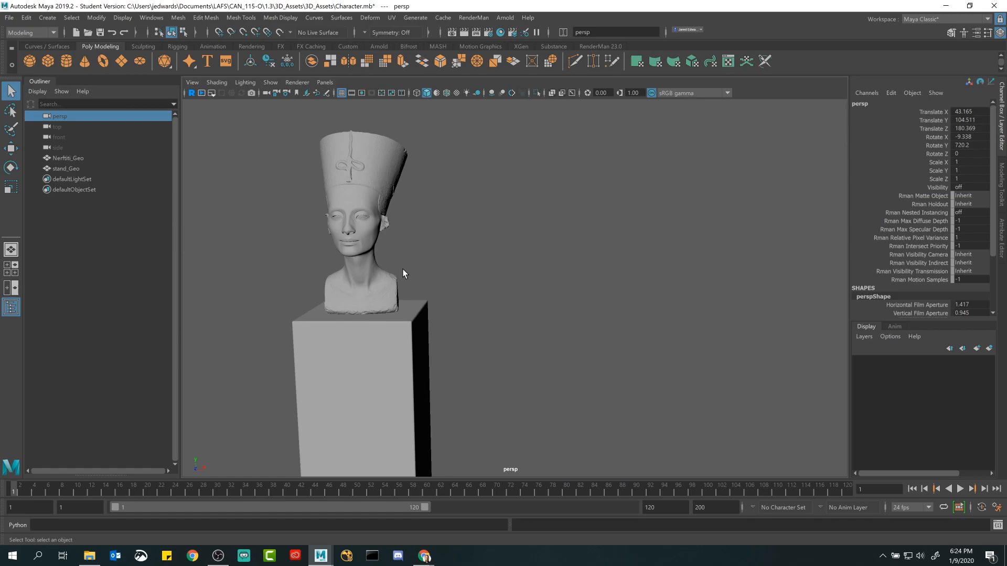
alt+middle_drag(347, 194, 394, 209)
alt+drag(318, 196, 357, 204)
alt+drag(506, 241, 578, 258)
Step: Open the Character_Angled reference image from the 3D_Assets folder and place it beside the bust, with the folder window out of the way
click(89, 555)
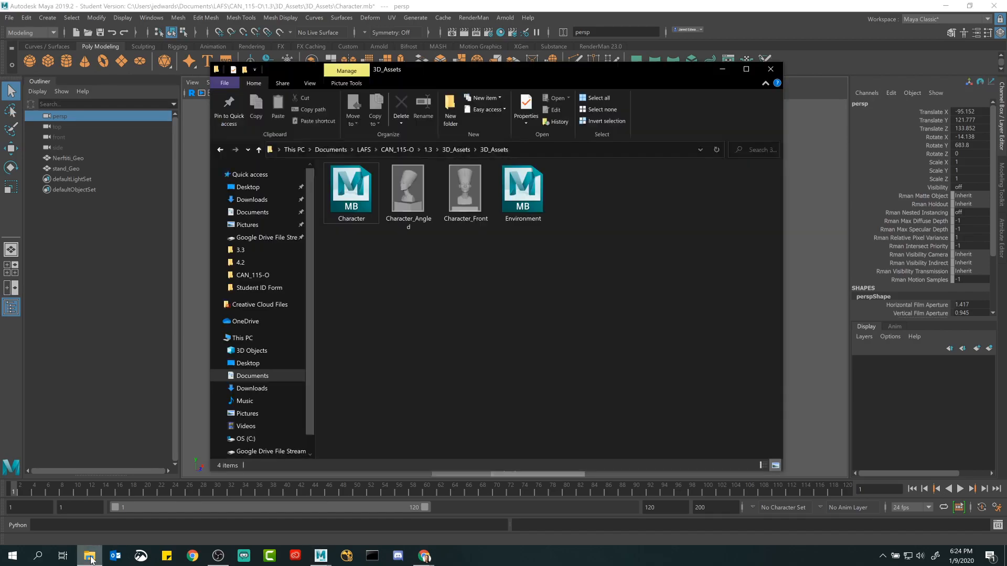
double_click(400, 199)
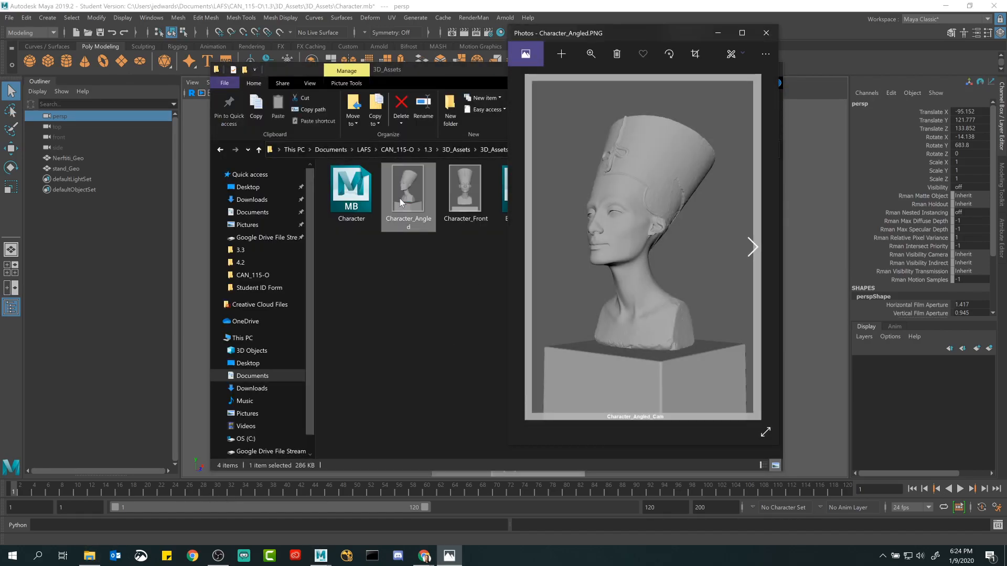
drag(596, 32, 779, 49)
click(534, 74)
click(721, 72)
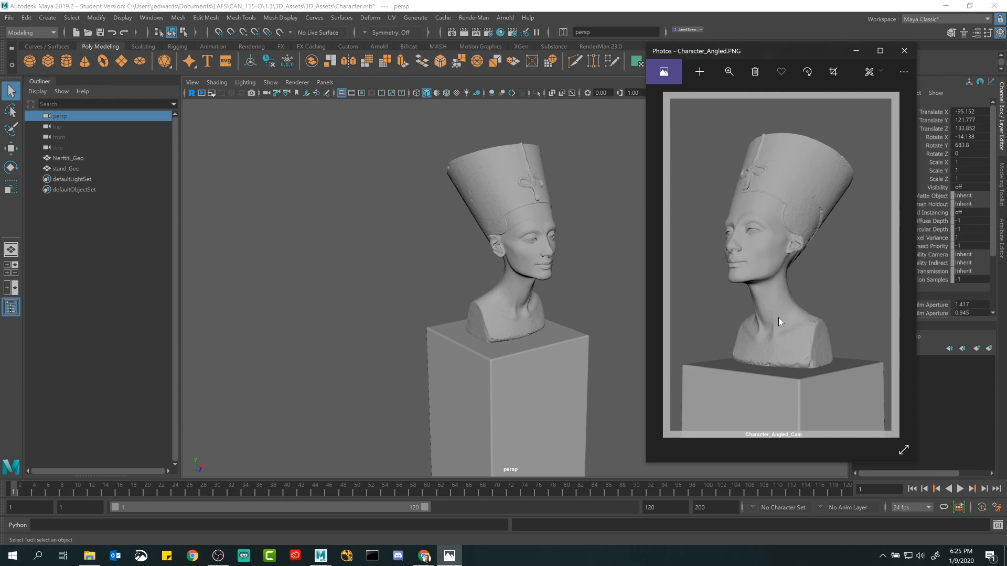
Step: Select the bust, move it about 20.9 units along X, undo the move and clear the selection
click(461, 238)
alt+middle_drag(537, 240, 571, 244)
alt+drag(571, 245, 546, 220)
click(571, 252)
key(w)
alt+drag(572, 263, 580, 402)
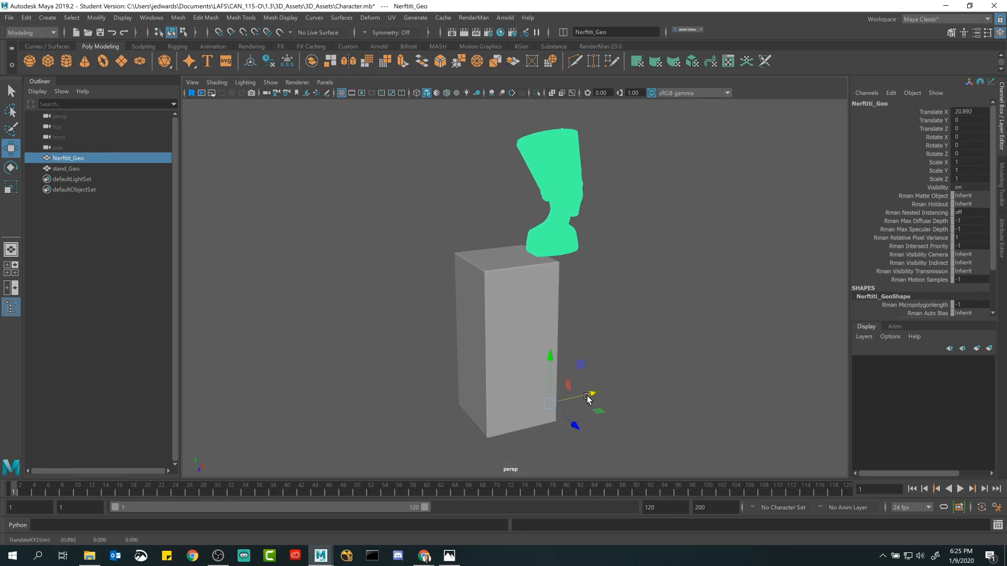
key(ctrl+z)
key(q)
click(662, 266)
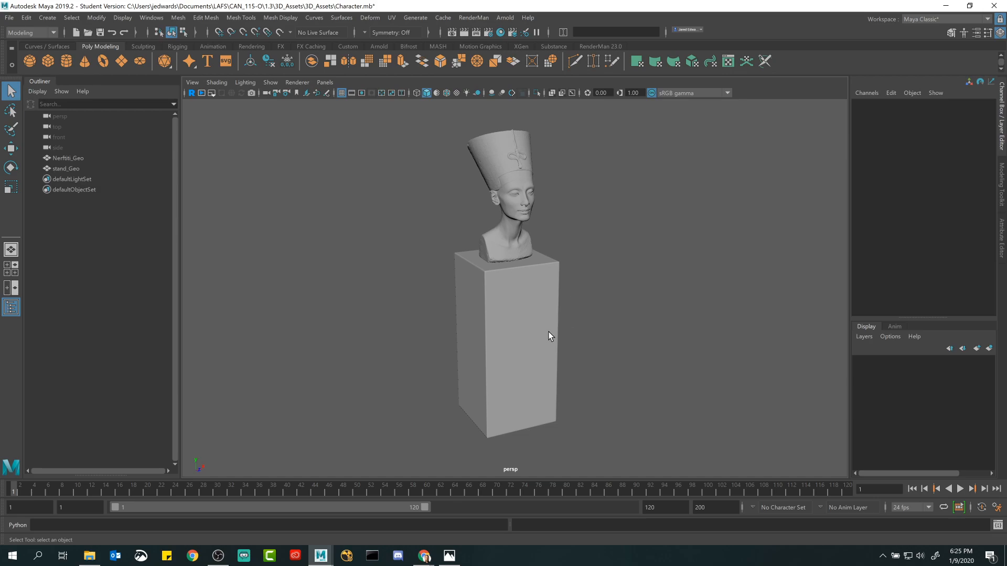
Step: Compare the Character_Angled reference with the bust in the perspective view, adjusting the view, and minimize the reference image
click(451, 557)
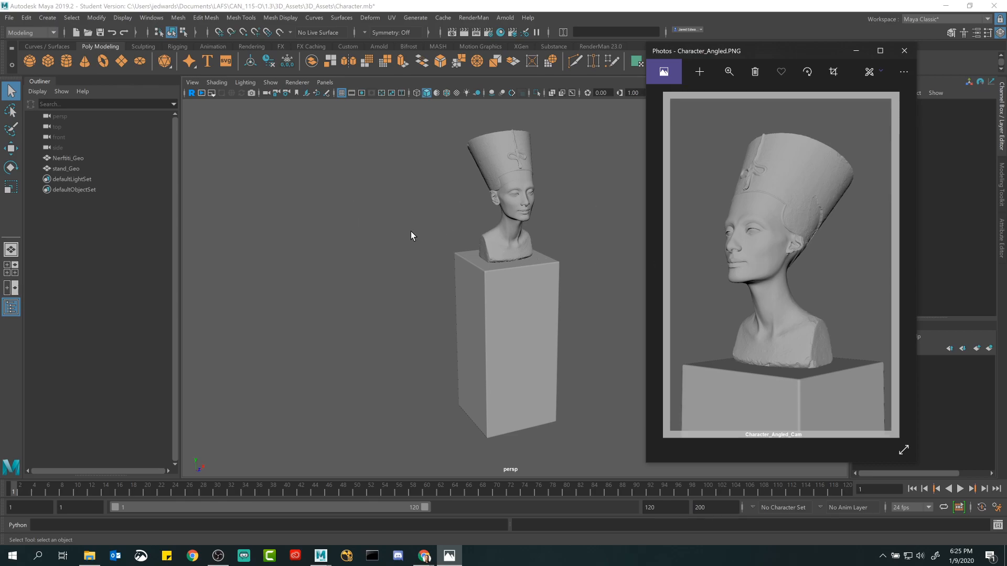
alt+middle_drag(510, 200, 499, 244)
alt+drag(499, 243, 600, 320)
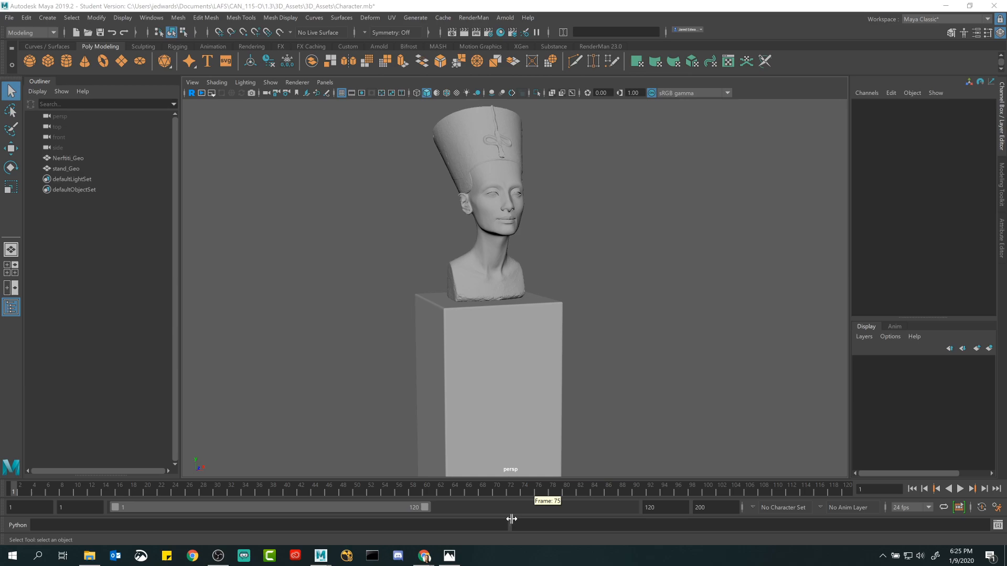
key(alt+Tab)
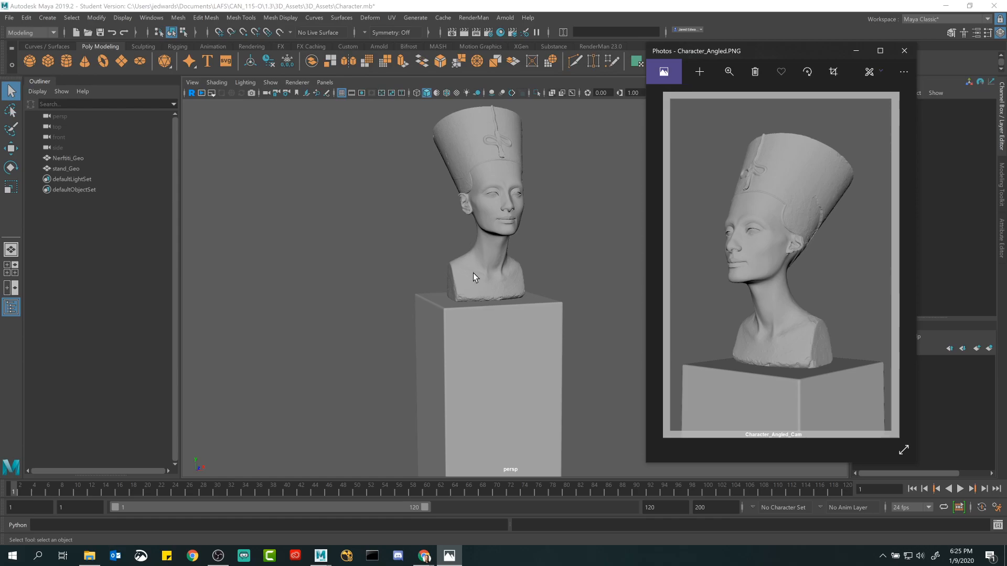
click(861, 51)
alt+middle_drag(567, 197, 561, 254)
alt+right_drag(561, 253, 620, 249)
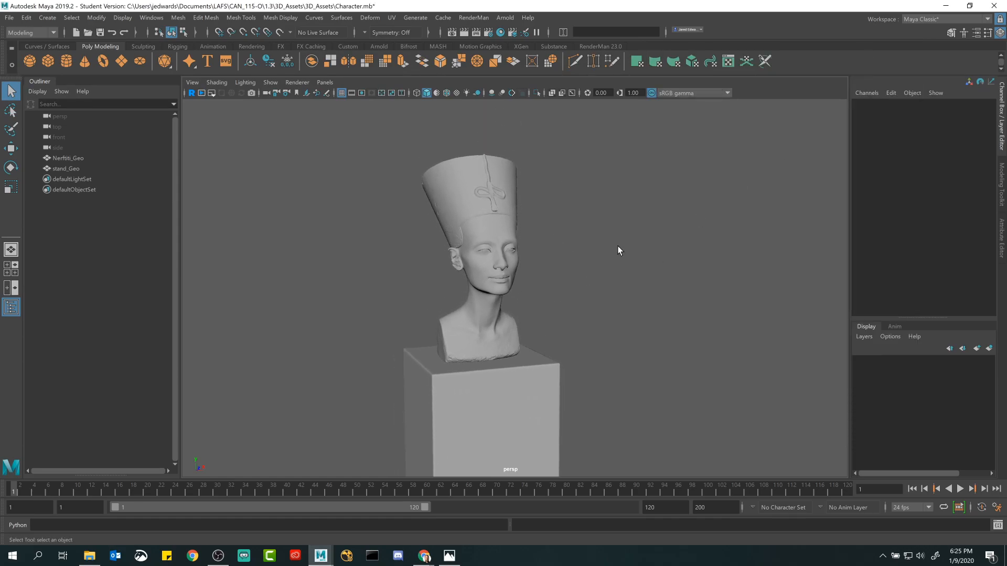
Step: Create a new basic camera in the scene
click(47, 18)
mouse_move(131, 87)
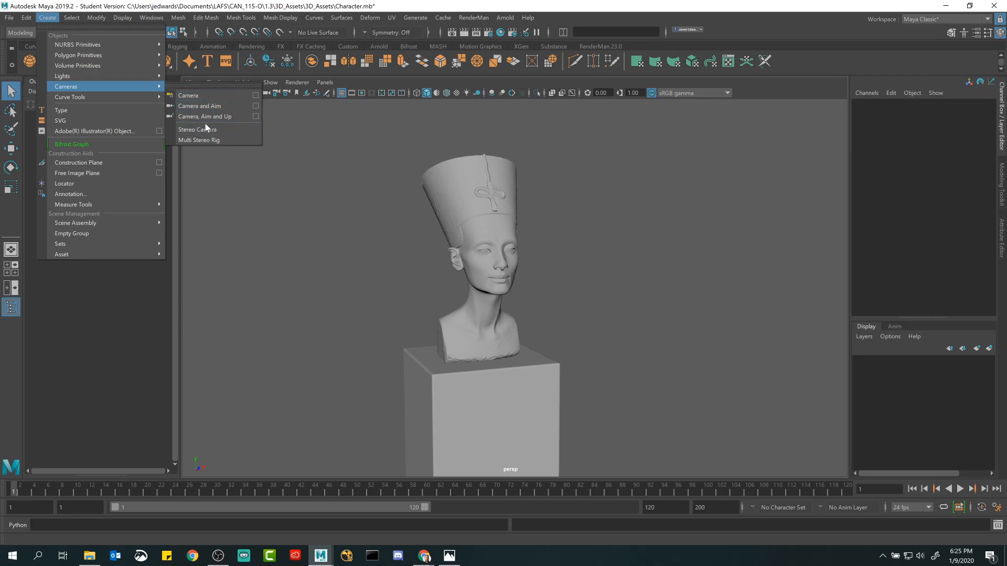
click(193, 99)
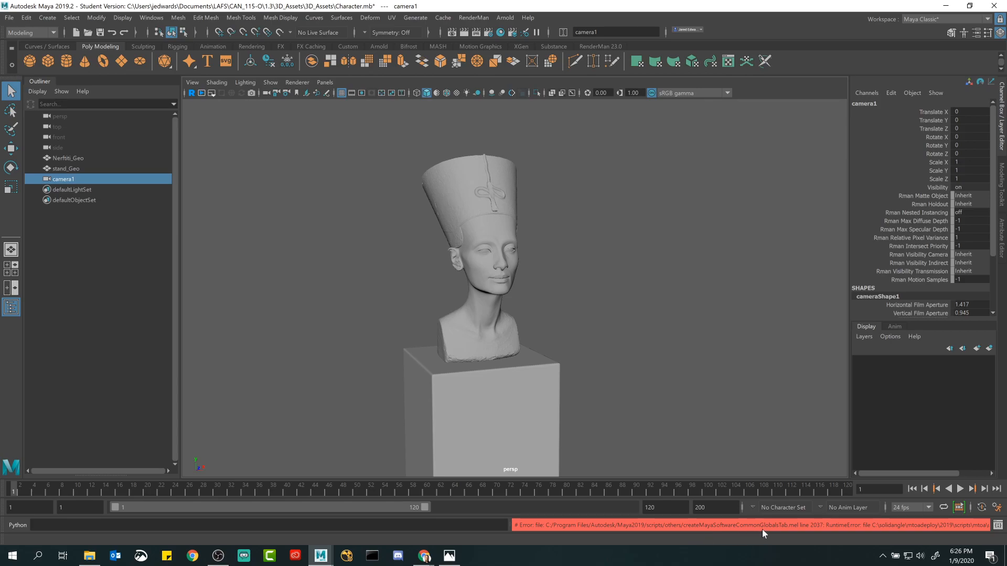
Step: Examine the error message in the Script Editor's history and close the editor
click(998, 526)
drag(465, 101, 489, 106)
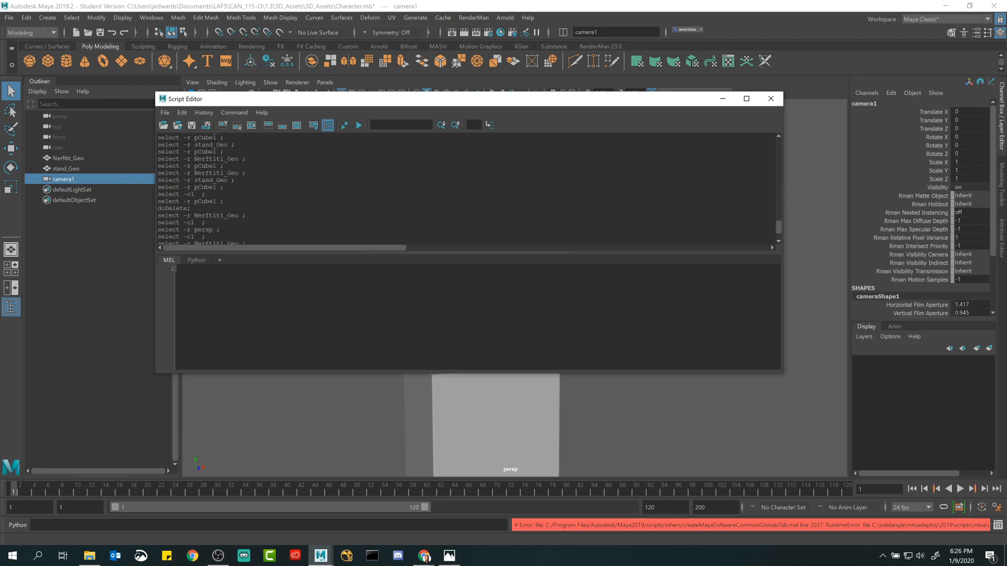
drag(158, 137, 223, 216)
click(206, 137)
scroll(469, 188, down, 3)
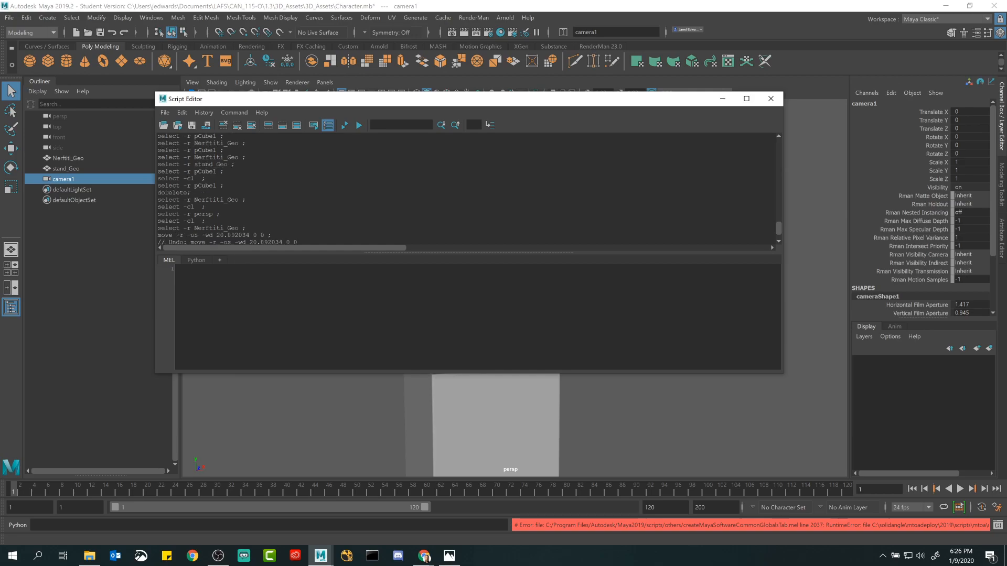
drag(161, 233, 808, 234)
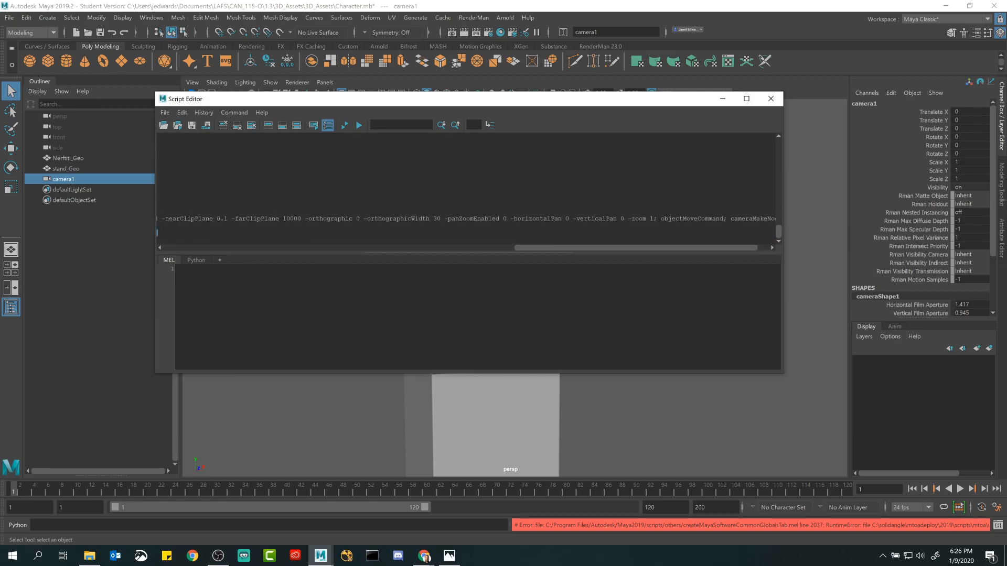
drag(612, 249, 379, 257)
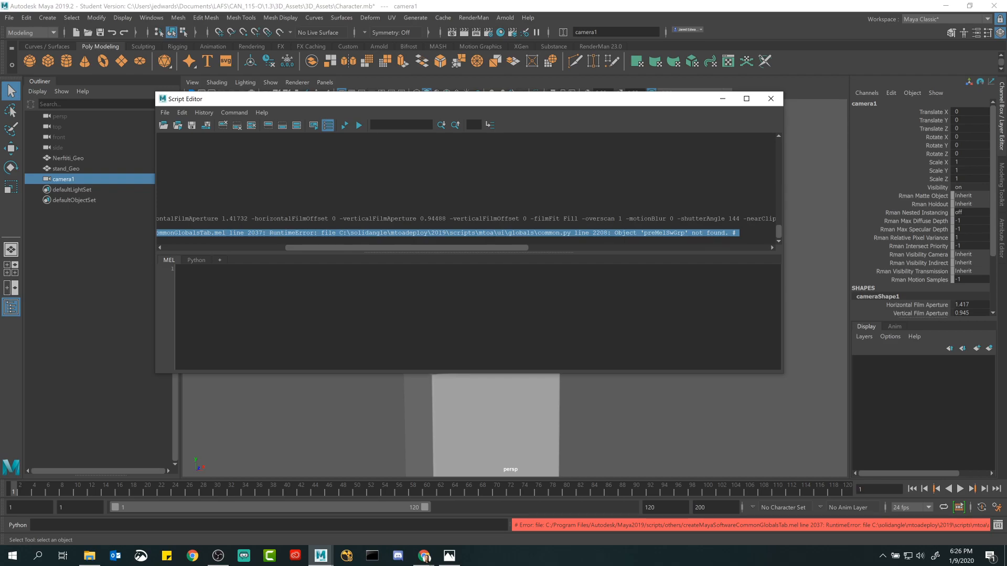
click(739, 234)
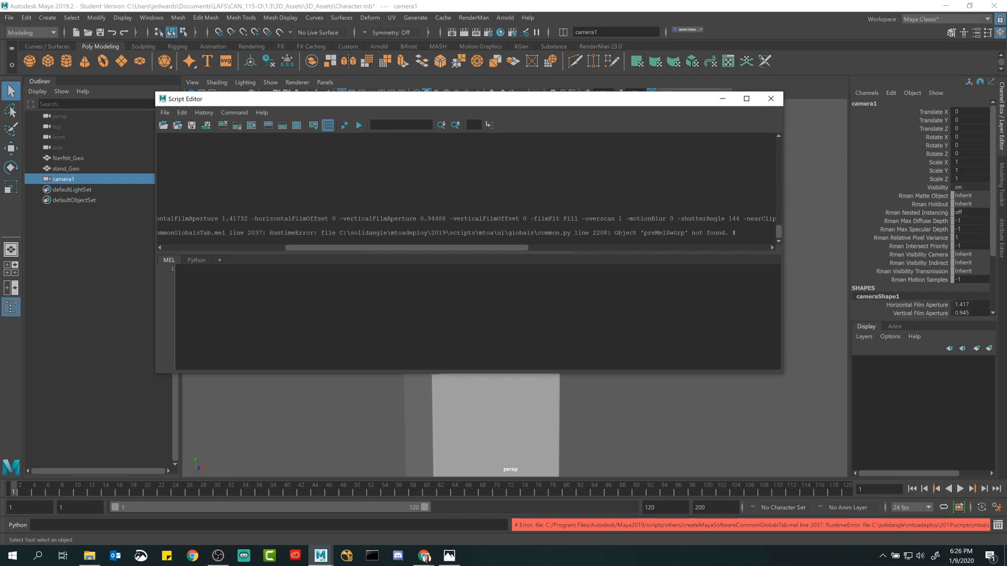
click(764, 99)
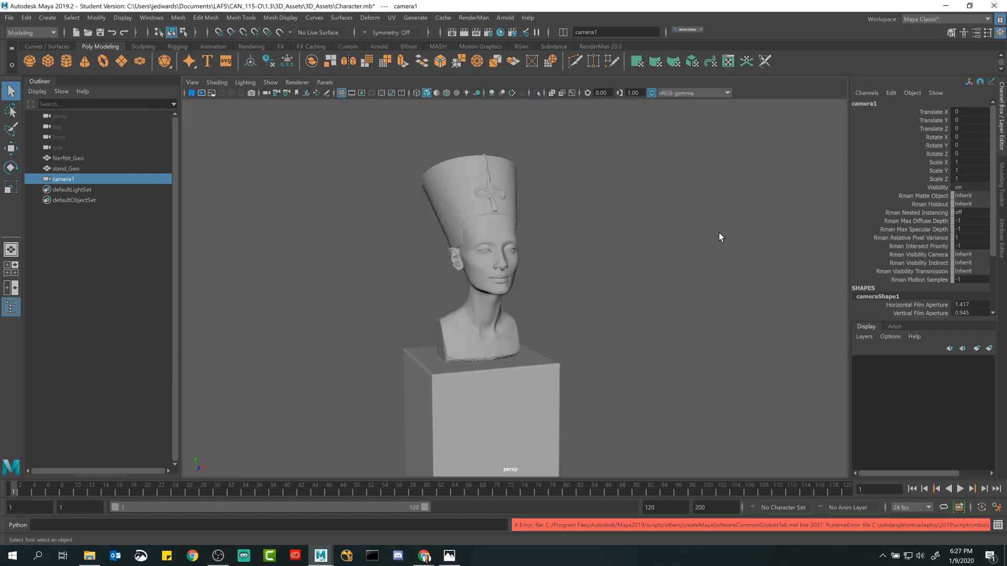
Step: Select camera1 in the Outliner and switch the workspace to the four-view layout
click(611, 340)
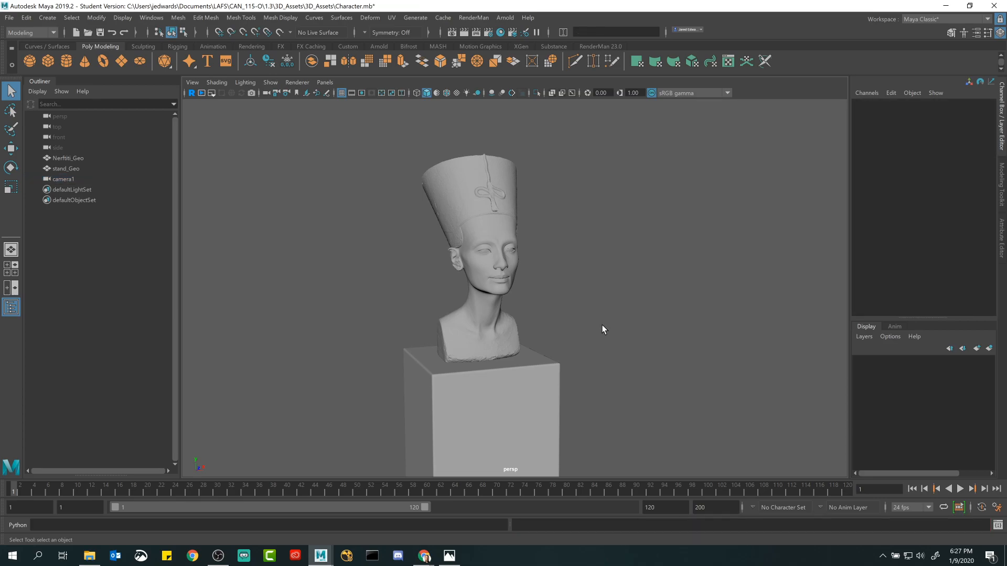
click(66, 179)
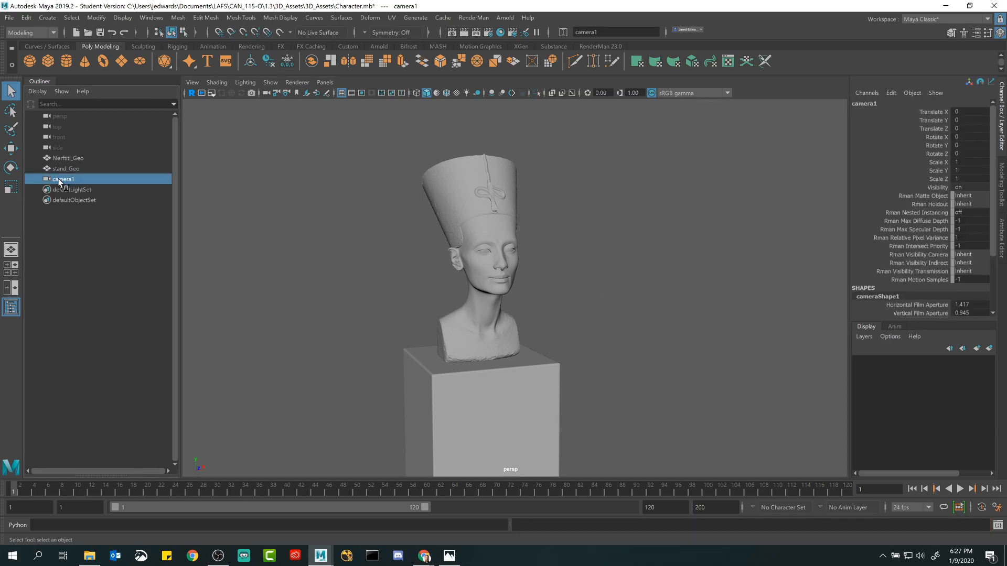
alt+drag(346, 220, 508, 216)
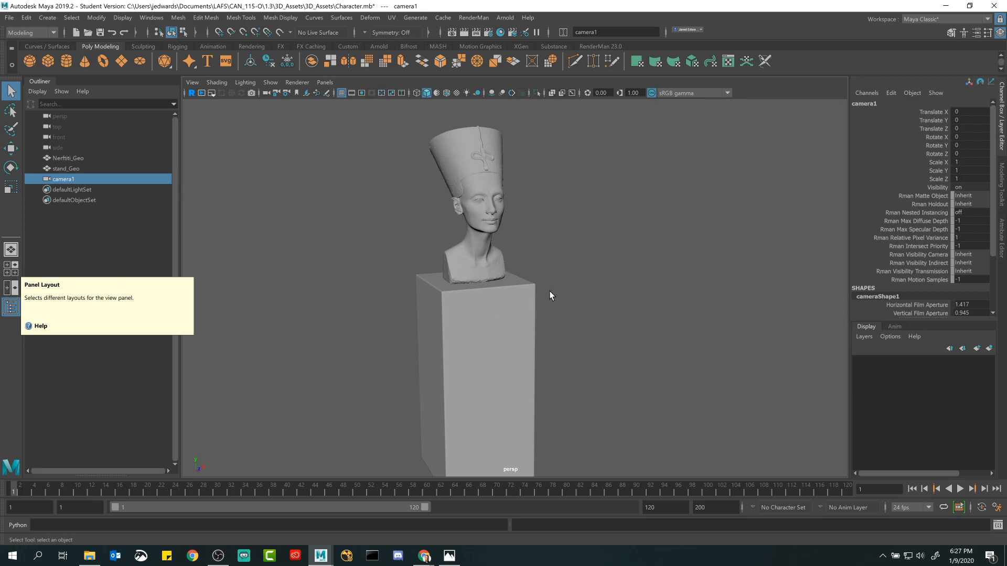
click(9, 269)
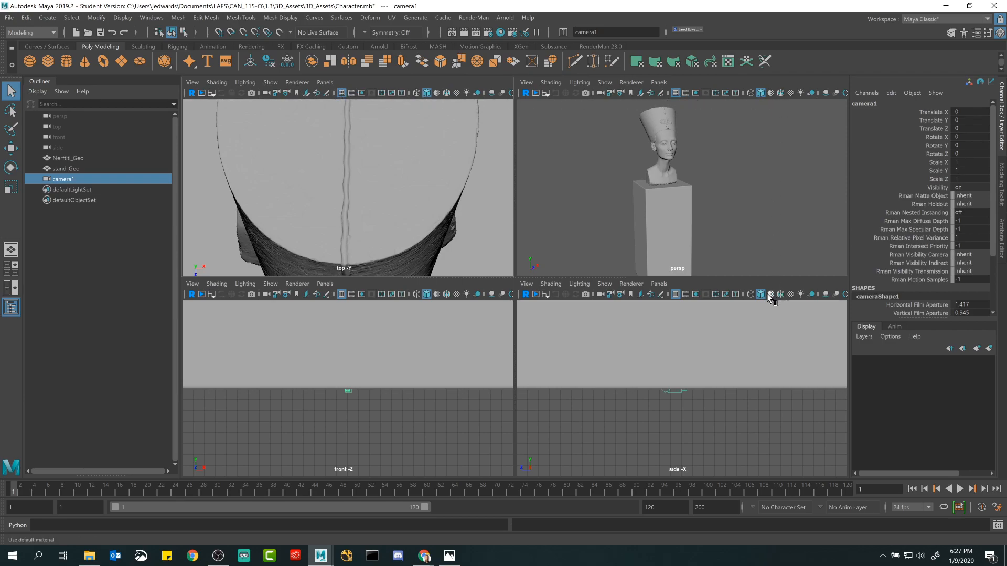
Step: Bring the bust and the upper part of the stand into the side view
alt+drag(693, 163, 719, 162)
alt+middle_drag(701, 363, 700, 386)
alt+right_drag(700, 386, 577, 383)
alt+middle_drag(712, 328, 705, 414)
alt+right_drag(705, 414, 610, 344)
alt+middle_drag(650, 341, 655, 430)
alt+middle_drag(671, 320, 670, 429)
Step: Try to orbit the side view, and turn the perspective view to face the bust
alt+drag(710, 423, 682, 427)
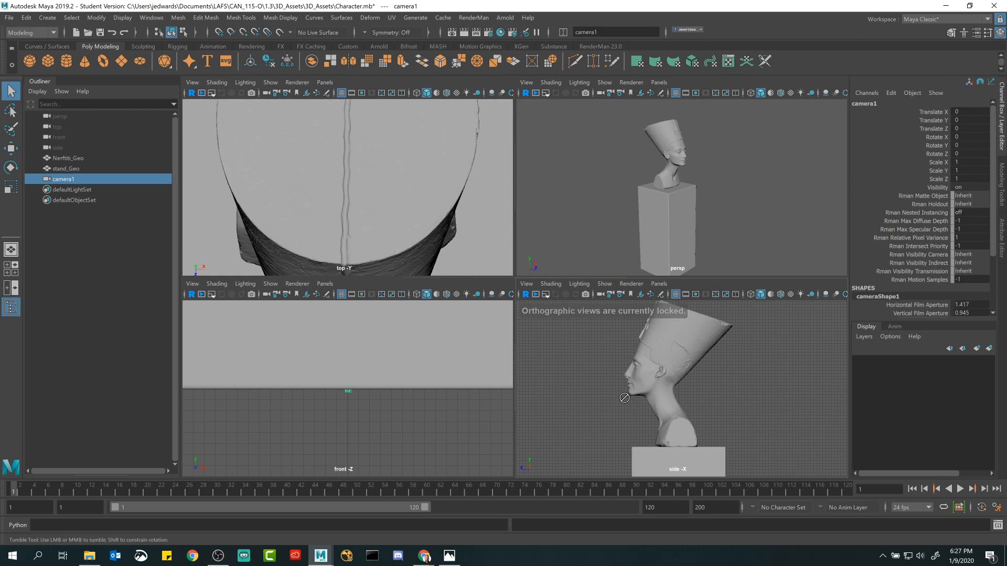
mouse_move(692, 188)
alt+mouse_down()
mouse_move(719, 191)
mouse_move(690, 185)
alt+mouse_up()
alt+drag(716, 383, 738, 371)
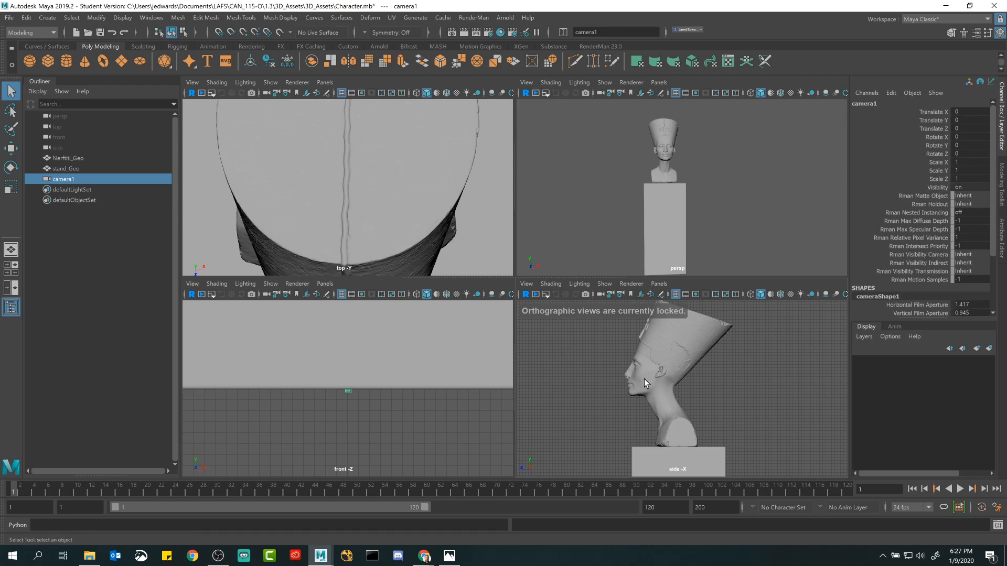
alt+drag(645, 323, 616, 367)
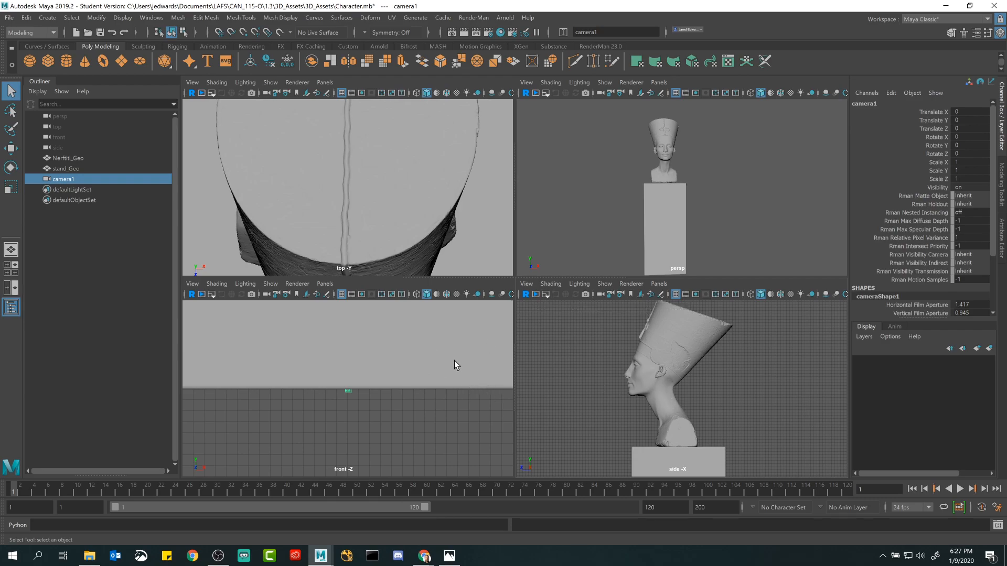
Step: Bring the bust into the front and top views, zoom out the side view slightly, and clear the selection
alt+right_drag(448, 362, 293, 354)
mouse_move(362, 320)
alt+middle_down()
mouse_move(367, 419)
mouse_move(394, 467)
alt+middle_up()
alt+middle_drag(398, 325, 397, 414)
mouse_move(398, 411)
alt+right_down()
mouse_move(361, 403)
mouse_move(325, 420)
mouse_move(278, 418)
alt+right_up()
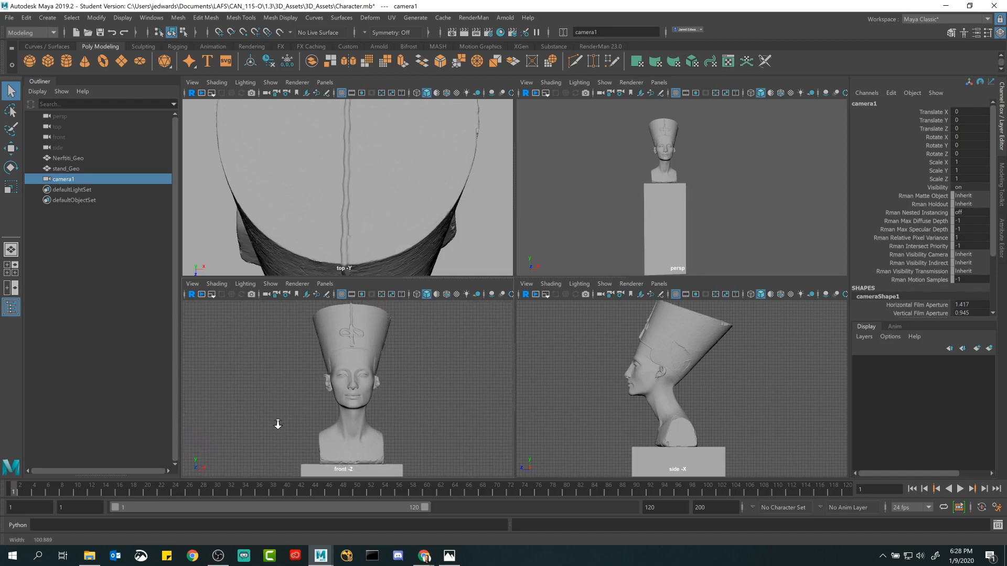
alt+right_drag(427, 195, 370, 198)
alt+right_drag(690, 414, 662, 414)
alt+middle_drag(321, 371, 300, 360)
alt+right_drag(300, 360, 270, 360)
alt+middle_drag(285, 359, 309, 362)
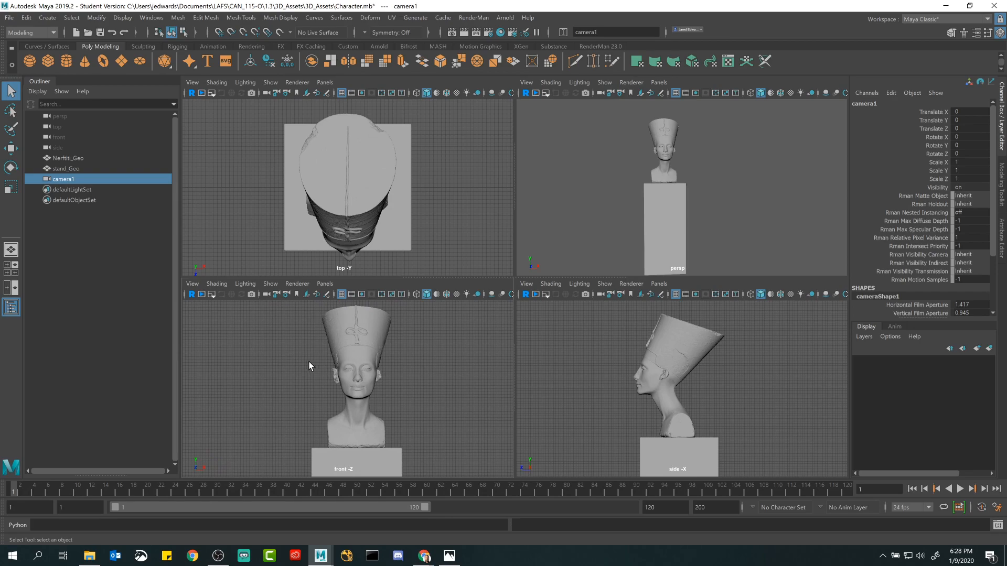
click(364, 319)
click(499, 360)
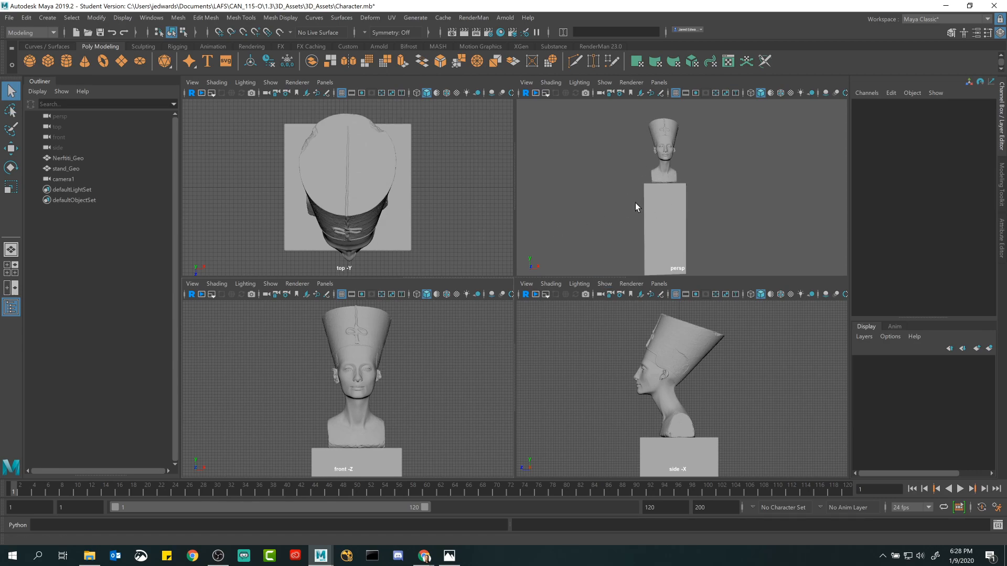
Step: Select the bust in the perspective view with the Move tool active, and center its pivot
click(671, 138)
alt+drag(637, 150, 671, 166)
alt+right_drag(672, 167, 723, 220)
key(w)
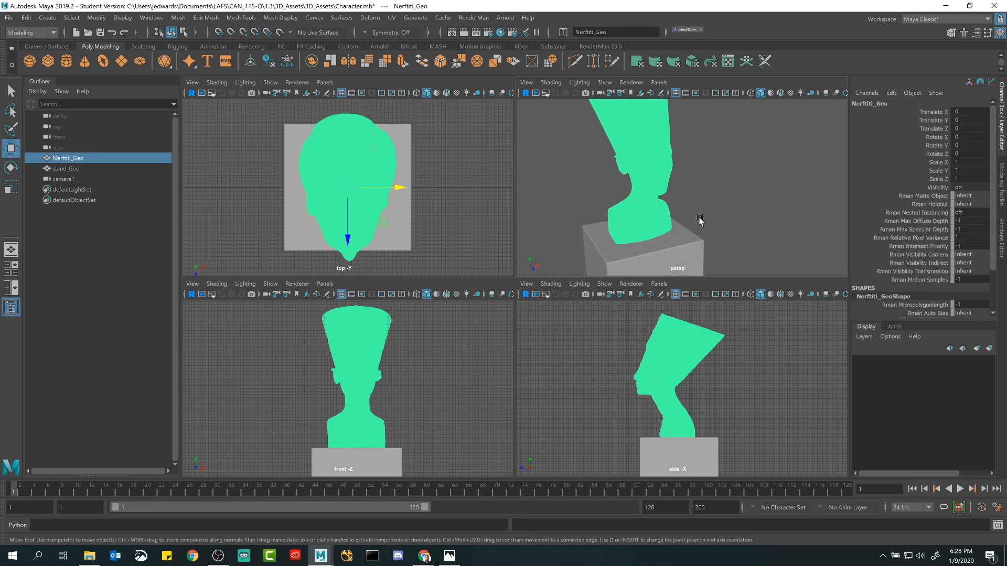
alt+drag(701, 220, 660, 157)
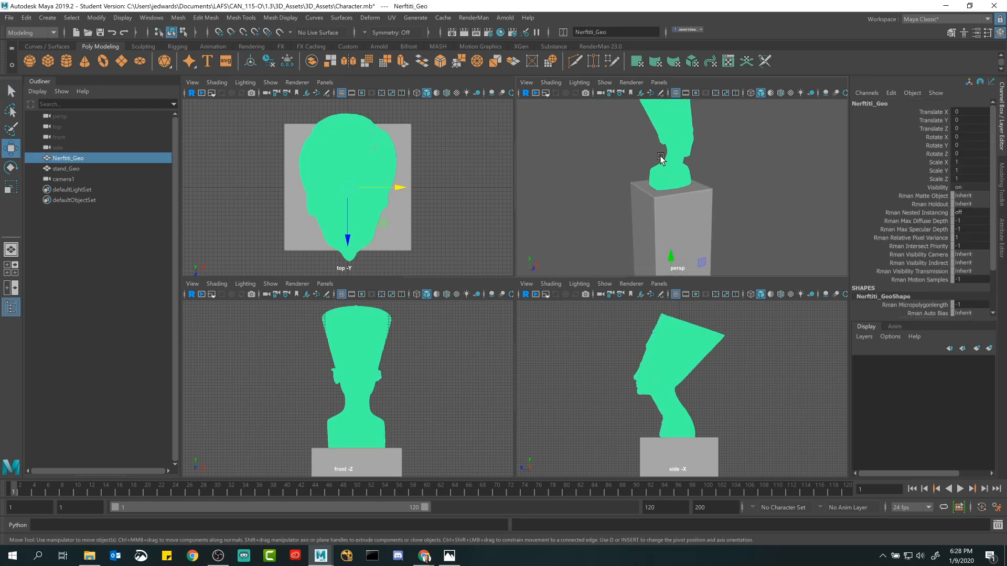
click(251, 63)
key(f)
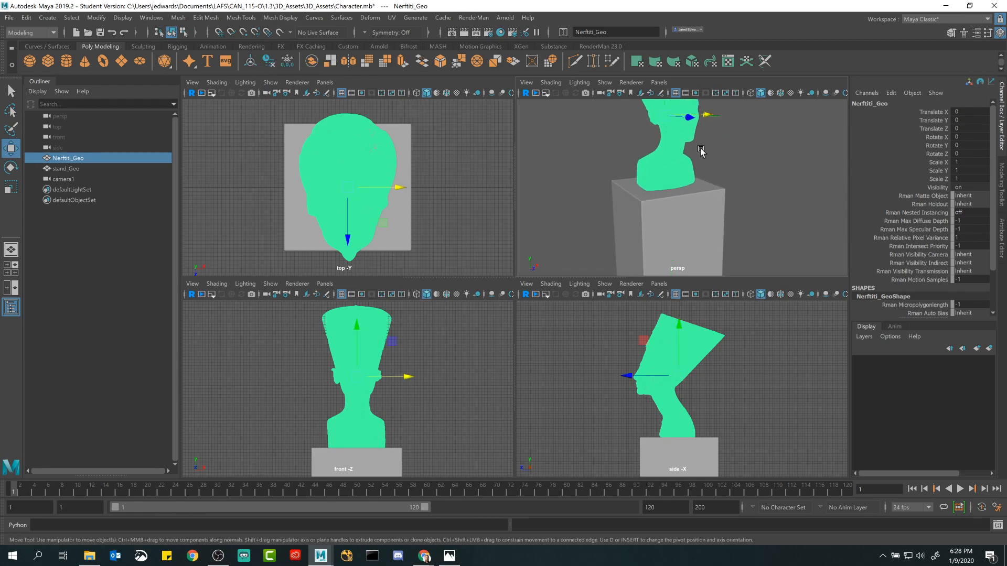
Step: Lower the bust to about -10.4 in Y, and raise it back to about -0.8 onto the stand
drag(686, 140, 692, 169)
scroll(746, 190, down, 2)
alt+middle_drag(745, 191, 720, 141)
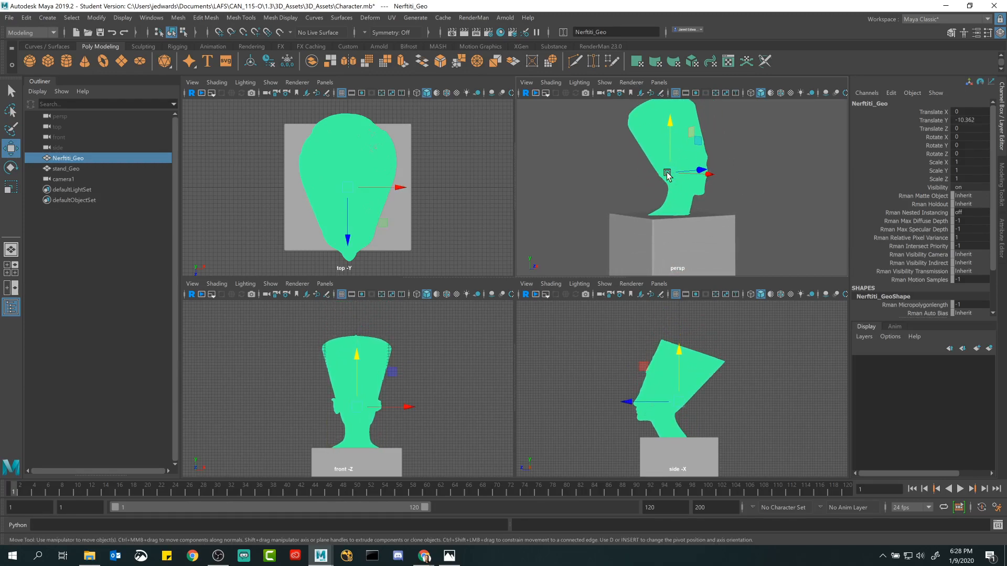
drag(673, 129, 677, 100)
Step: Zoom the side view in on the bust's base where it meets the stand, and display that view in wireframe
alt+middle_drag(693, 330, 699, 262)
alt+right_drag(683, 365, 833, 419)
alt+middle_drag(734, 346, 733, 404)
mouse_move(732, 404)
alt+right_down()
mouse_move(811, 441)
mouse_move(745, 395)
alt+right_up()
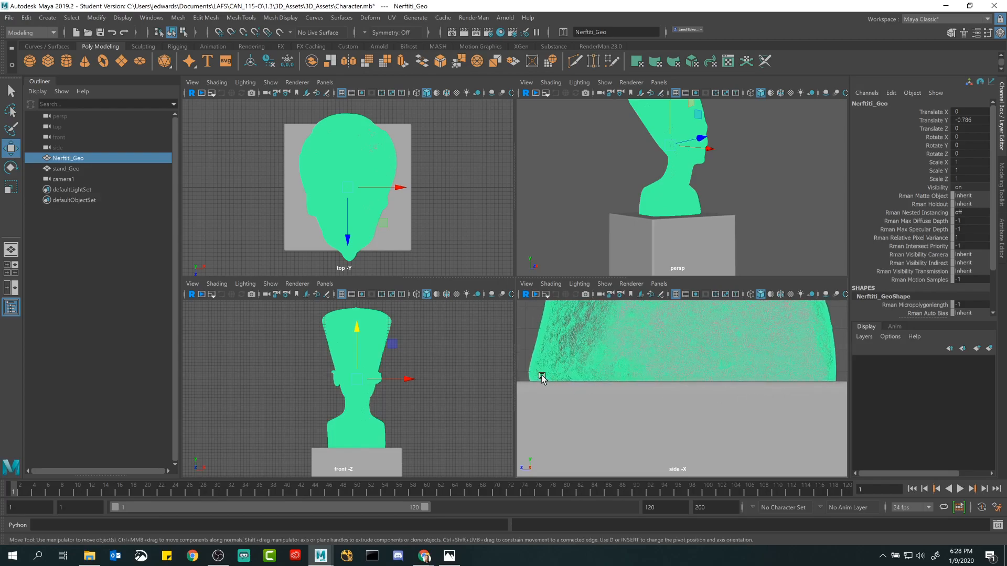
drag(516, 358, 502, 357)
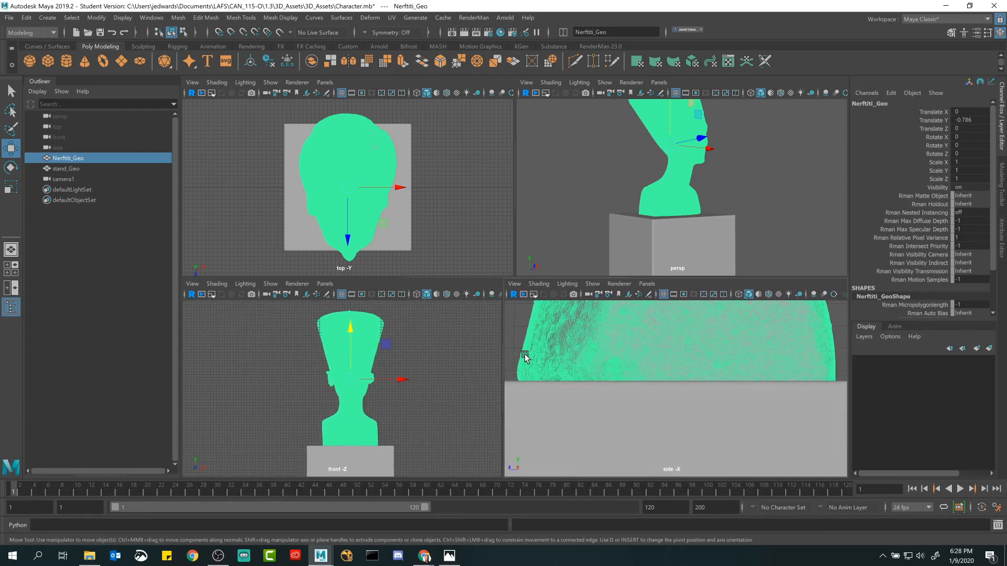
alt+right_drag(690, 382, 708, 371)
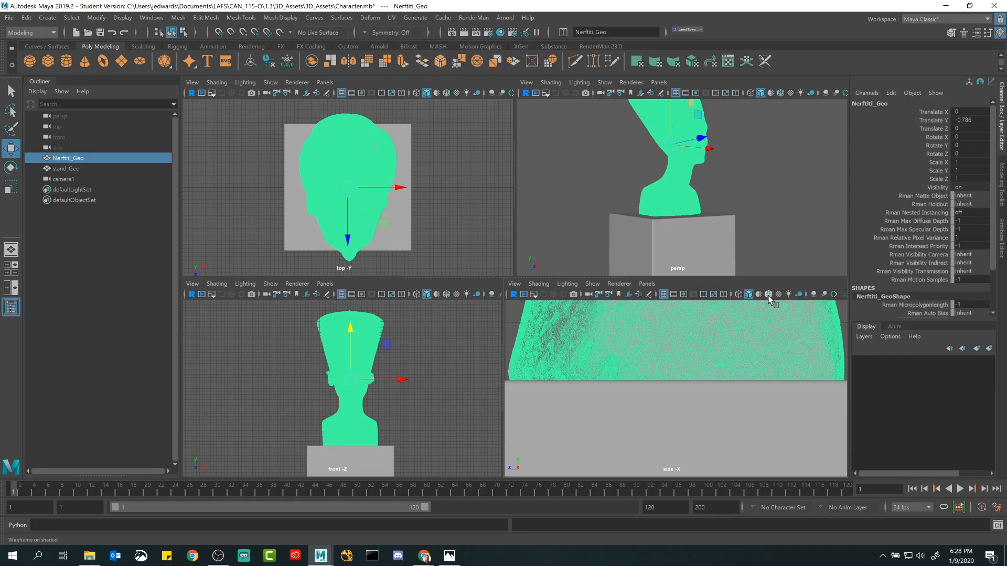
key(4)
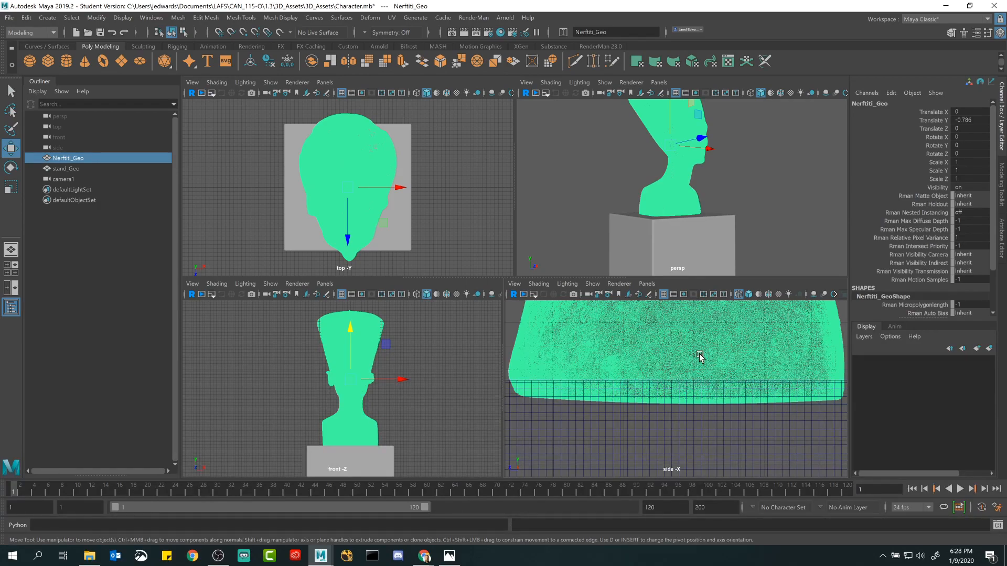
alt+middle_drag(674, 135, 676, 157)
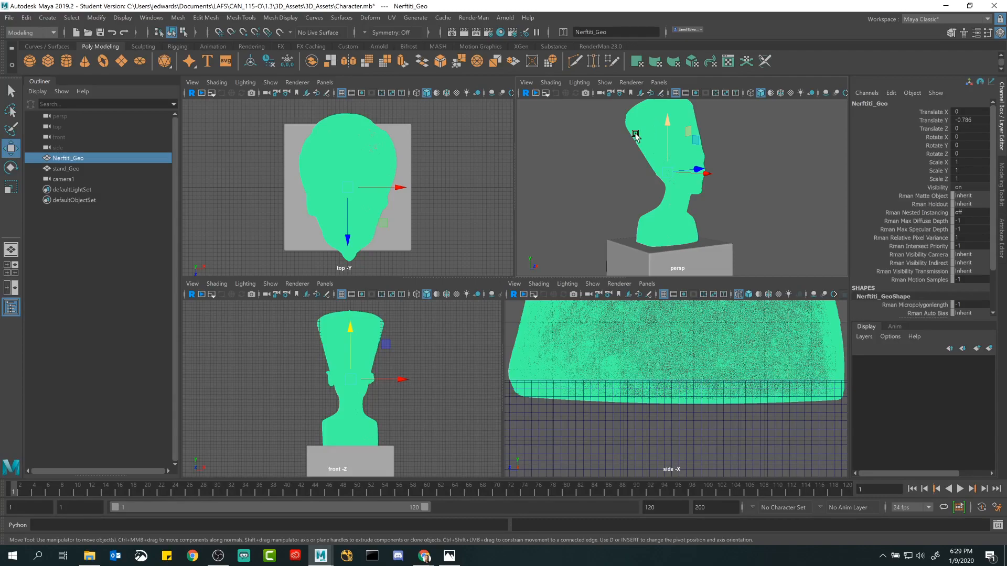
Step: Switch to the Select tool, and practise clearing the selection and selecting the bust in the perspective view
click(570, 151)
click(669, 137)
click(592, 186)
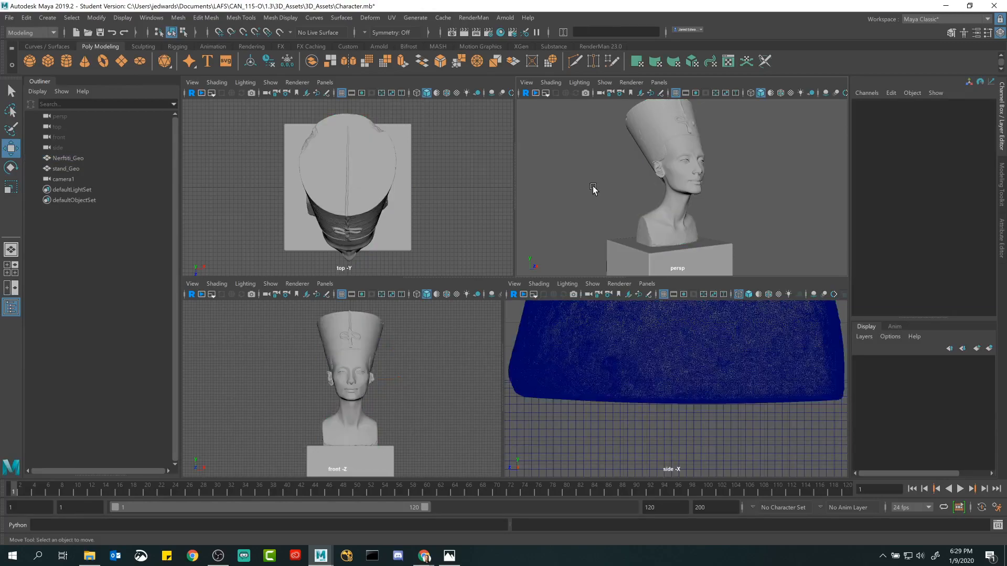
click(11, 91)
click(661, 137)
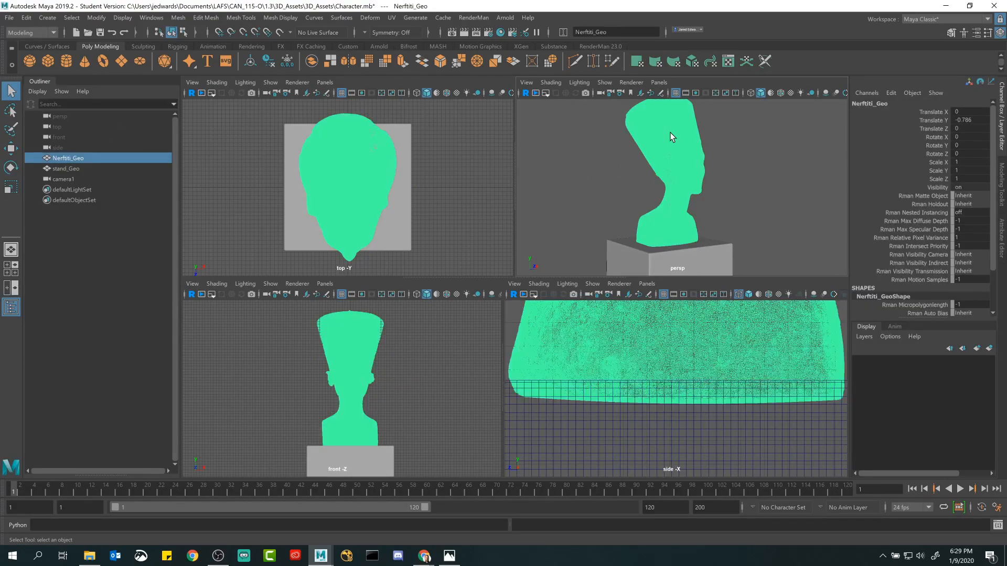
click(602, 191)
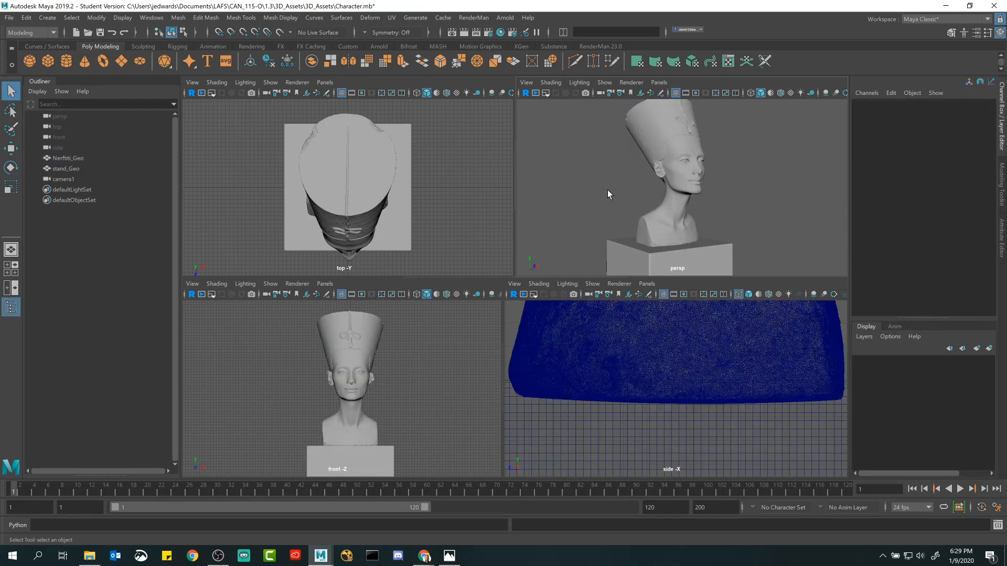
click(662, 146)
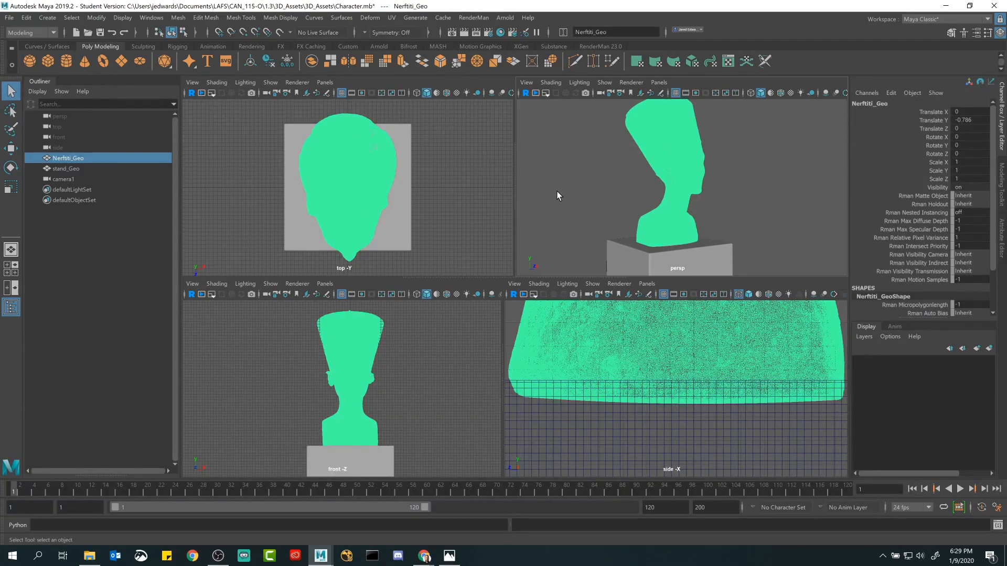
Step: Cycle through the Move, Rotate and Scale manipulators on the selected bust, and return to the Select tool
key(w)
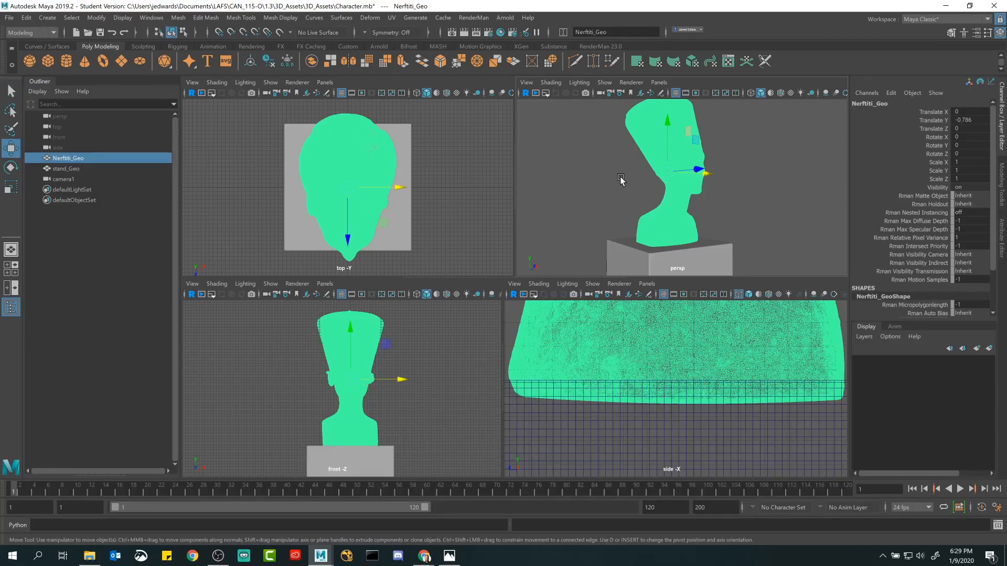
key(e)
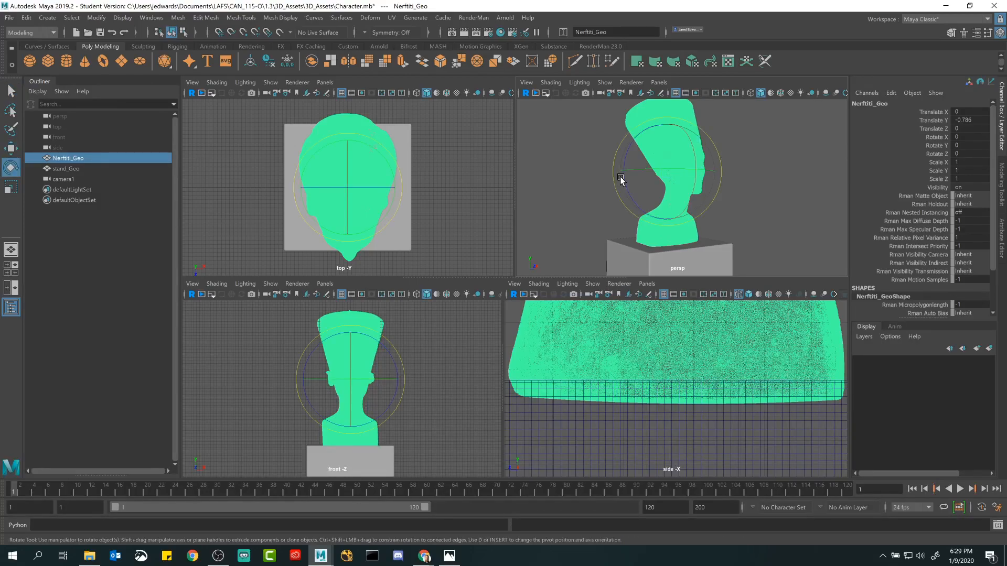
key(r)
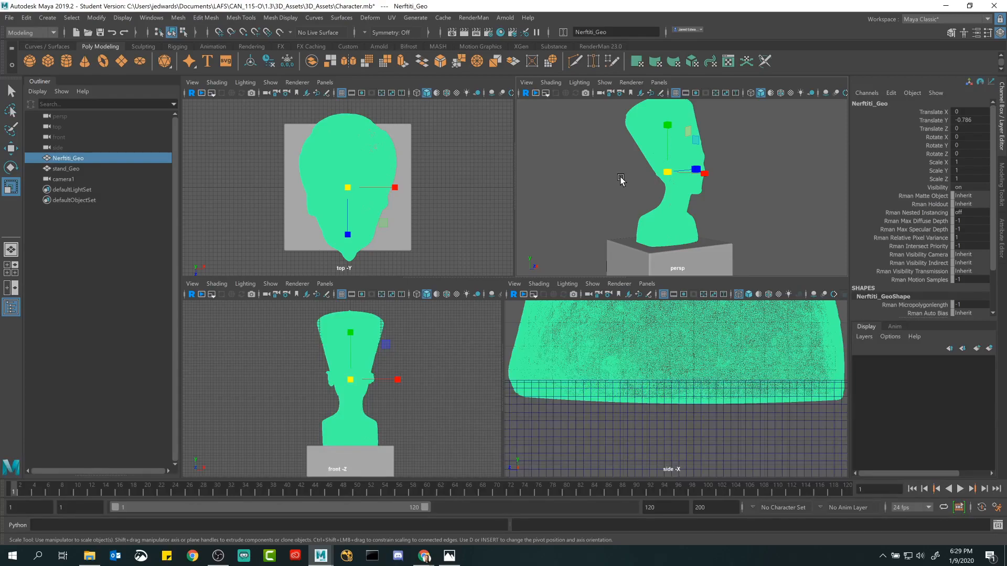
key(w)
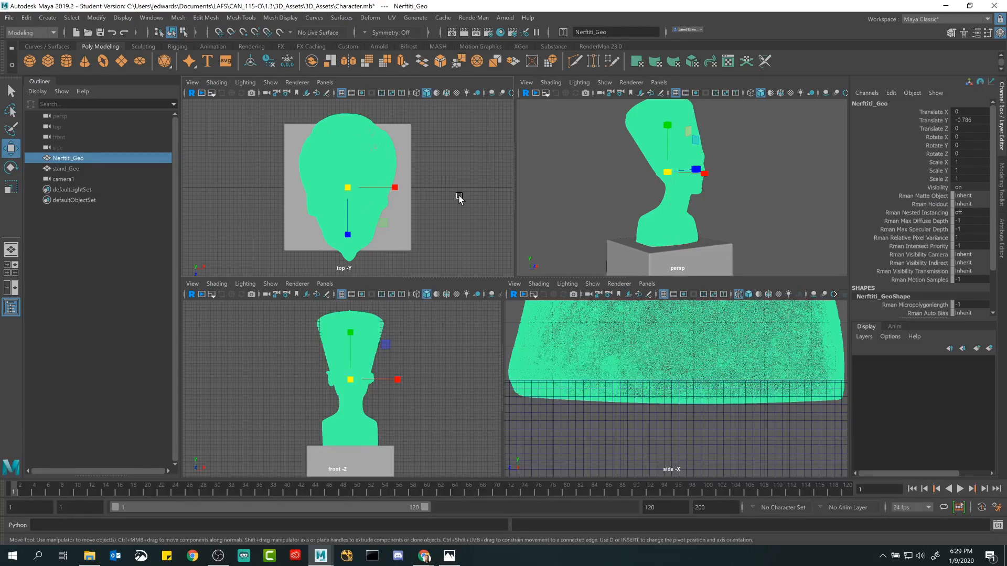
key(r)
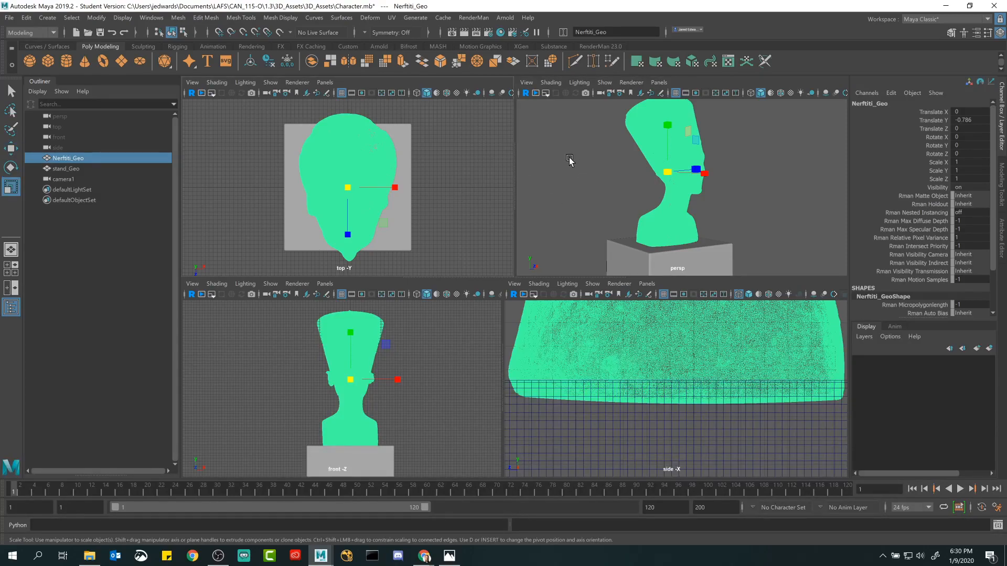
key(w)
key(r)
key(w)
key(e)
key(w)
key(r)
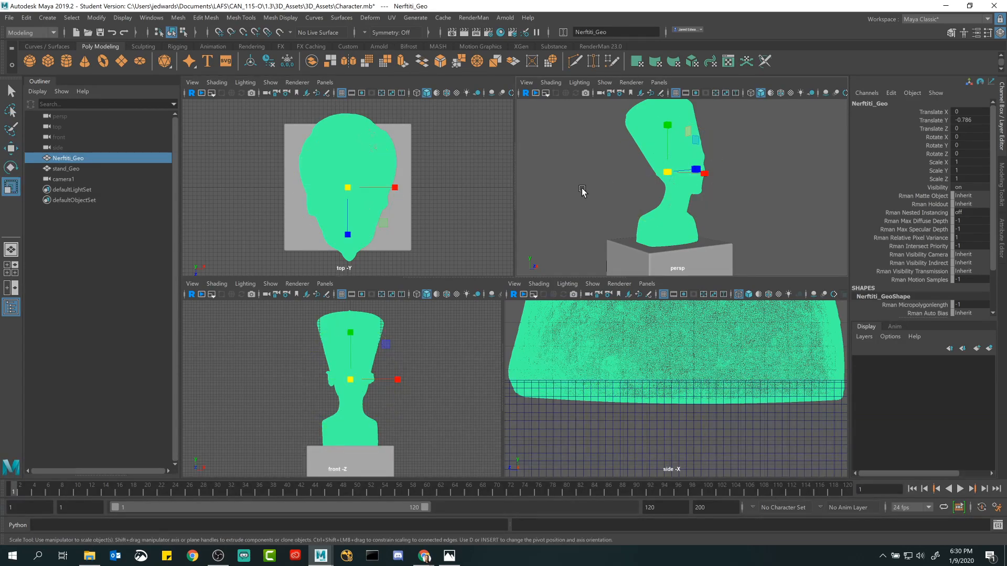
key(q)
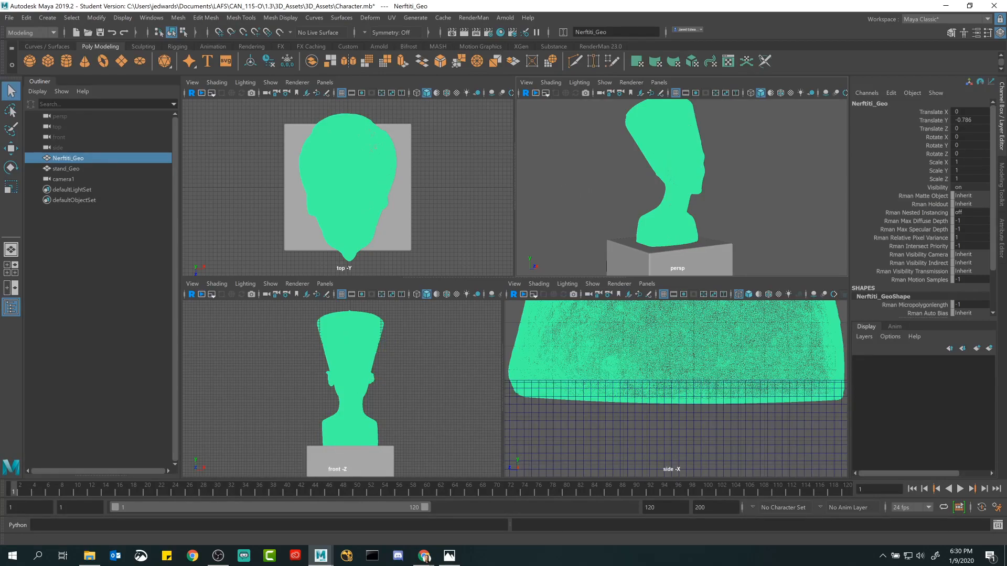
Step: Reselect the bust with the Move tool, and raise it to about 0.21 in Y so its base meets the stand
key(alt+Tab)
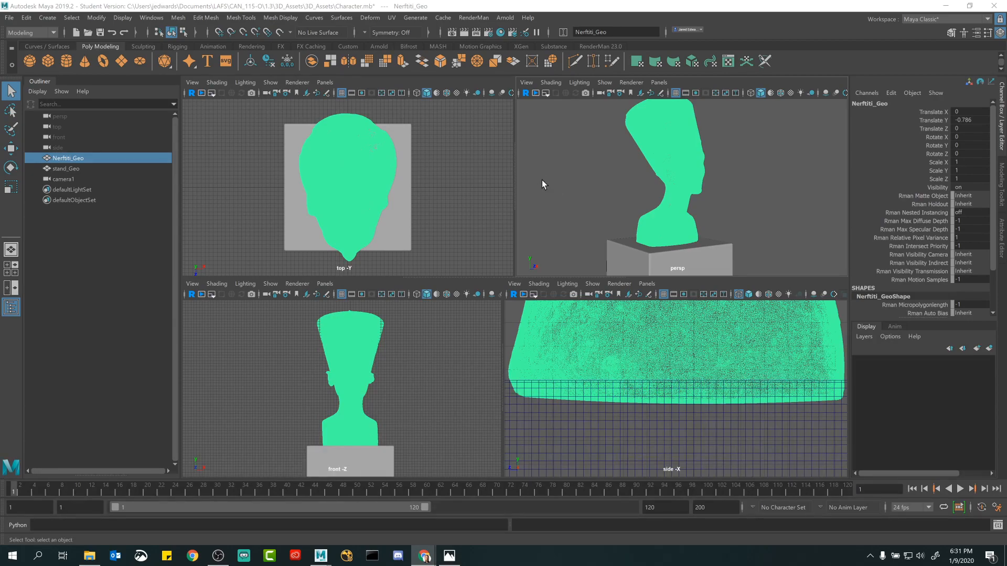
click(576, 181)
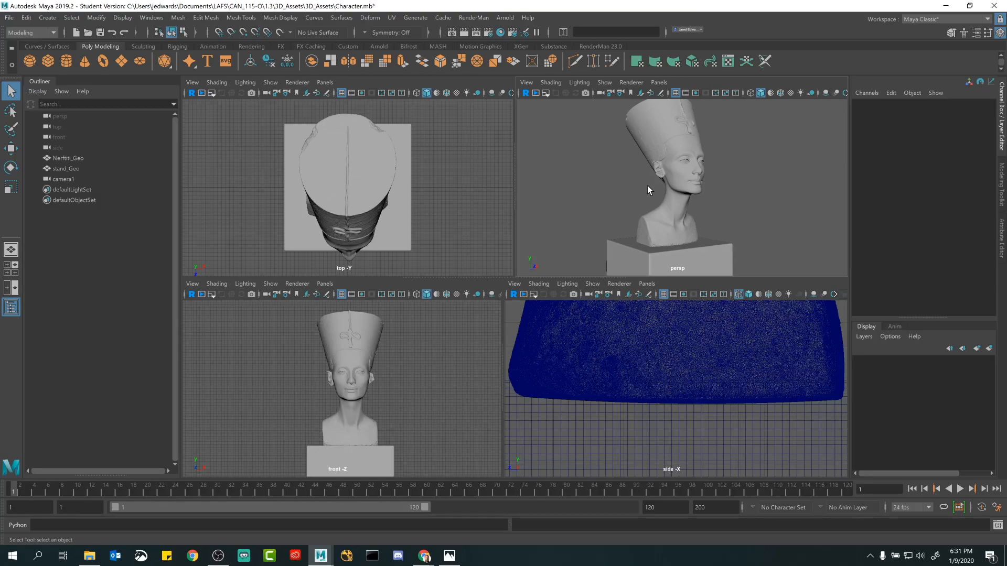
click(669, 166)
key(w)
drag(653, 163, 666, 118)
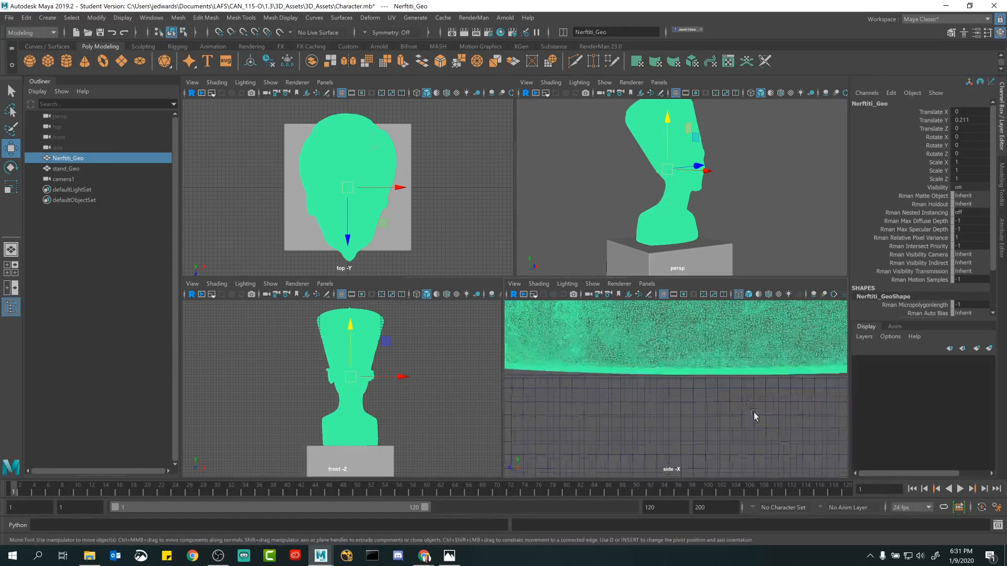
scroll(750, 411, up, 10)
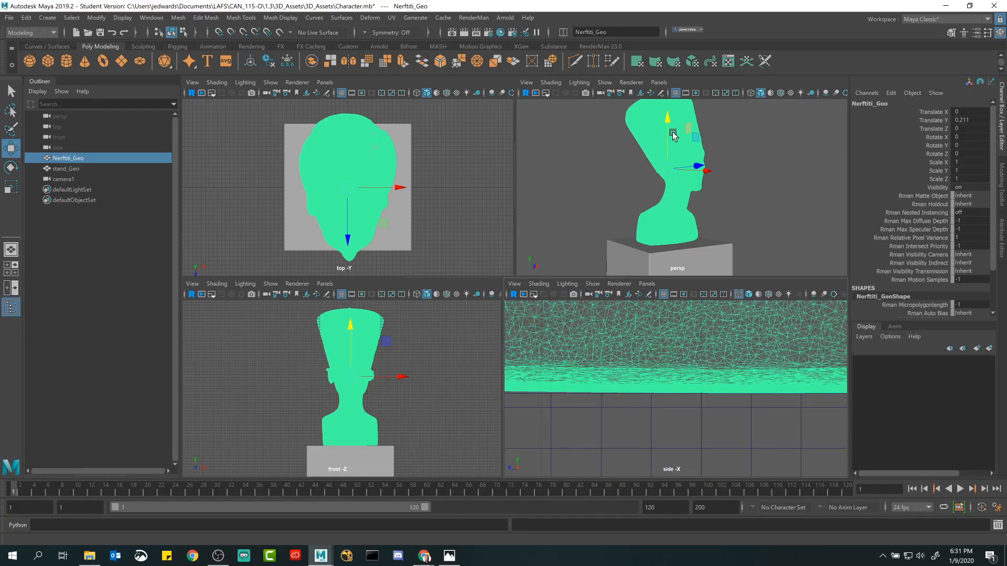
drag(667, 124, 669, 125)
Step: Return to the Select tool, zoom out the perspective and side views to show the bust on its stand, and clear the selection
key(q)
scroll(700, 201, down, 5)
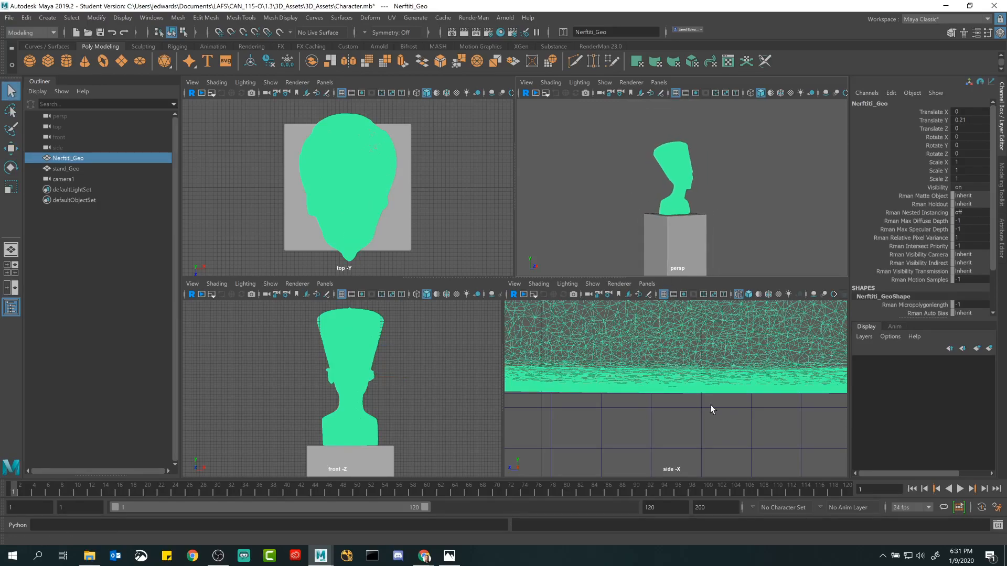
scroll(697, 388, down, 10)
scroll(703, 386, down, 5)
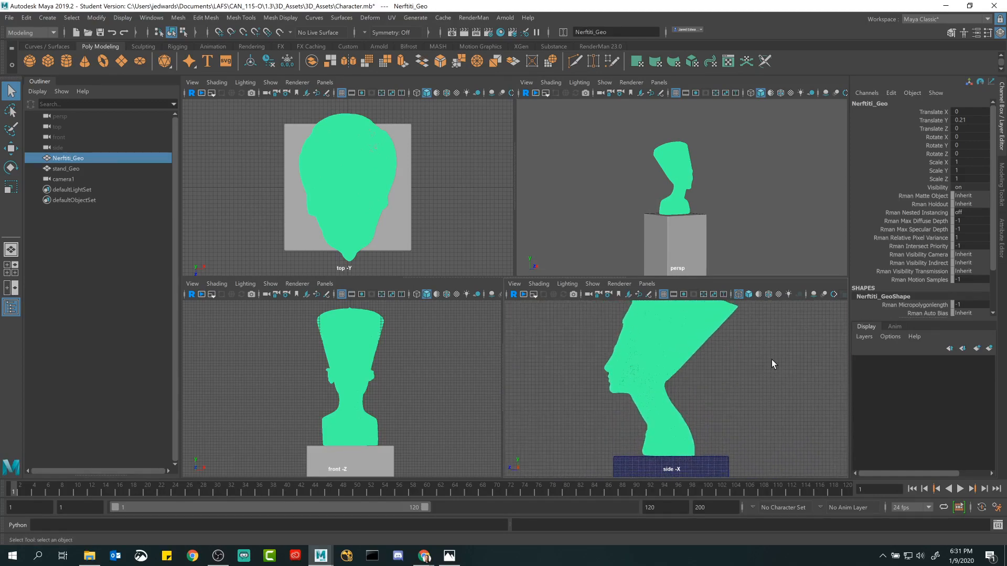
click(770, 361)
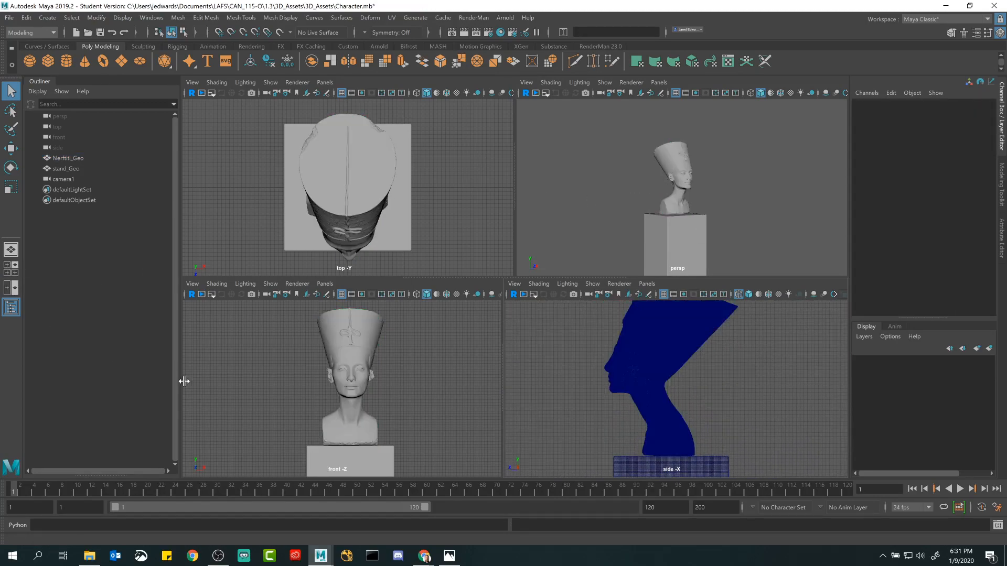
Step: Toggle repeatedly between the four-view layout and single maximized views, including the top view, and finish in the maximized perspective view
click(11, 250)
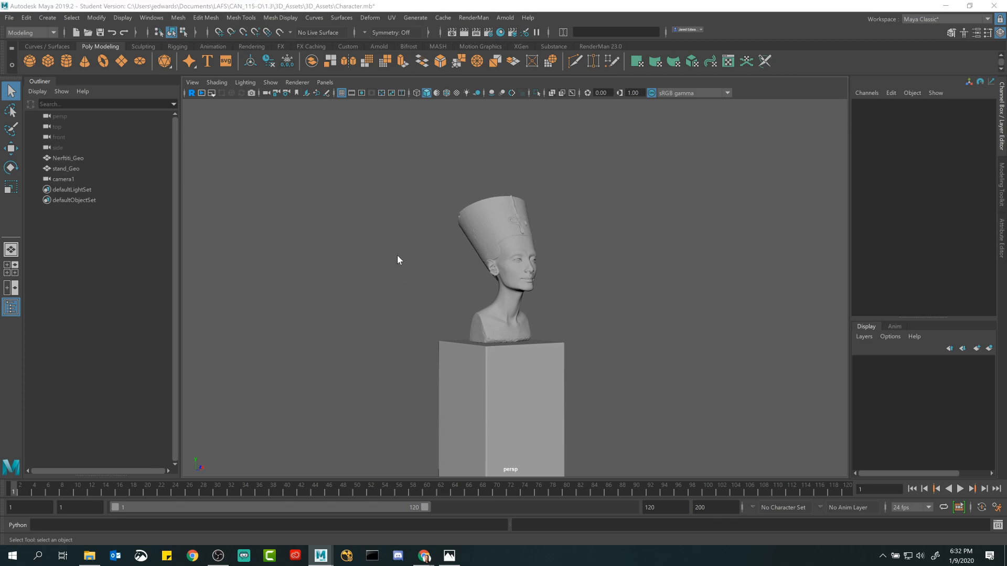
key(space)
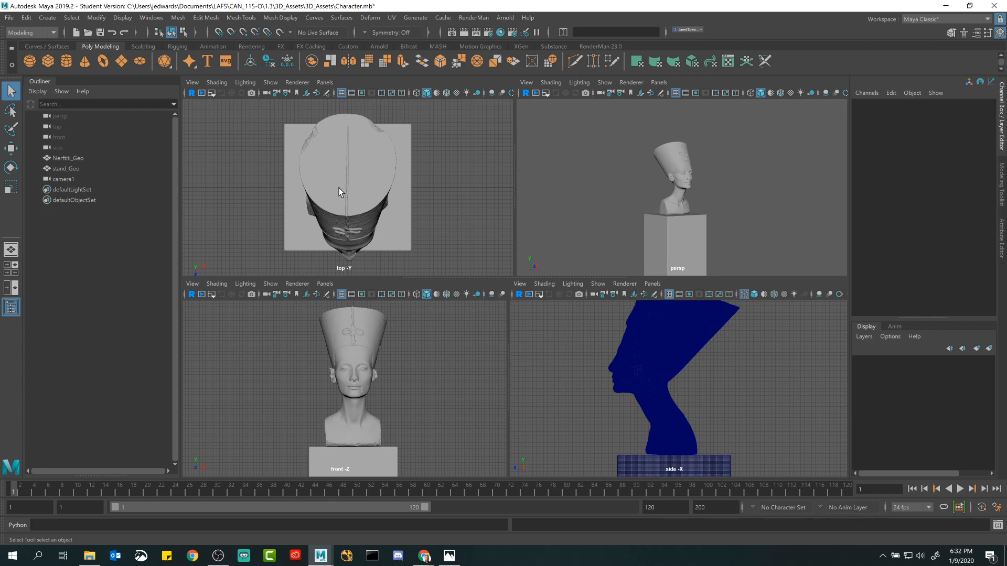
key(space)
key(space)
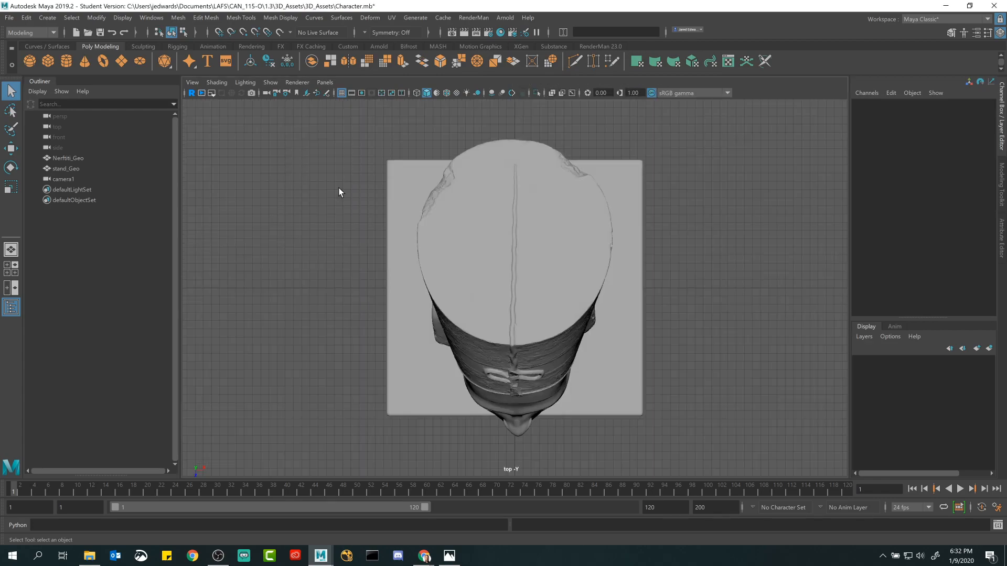
key(space)
key(space)
key(space)
key(space)
key(space)
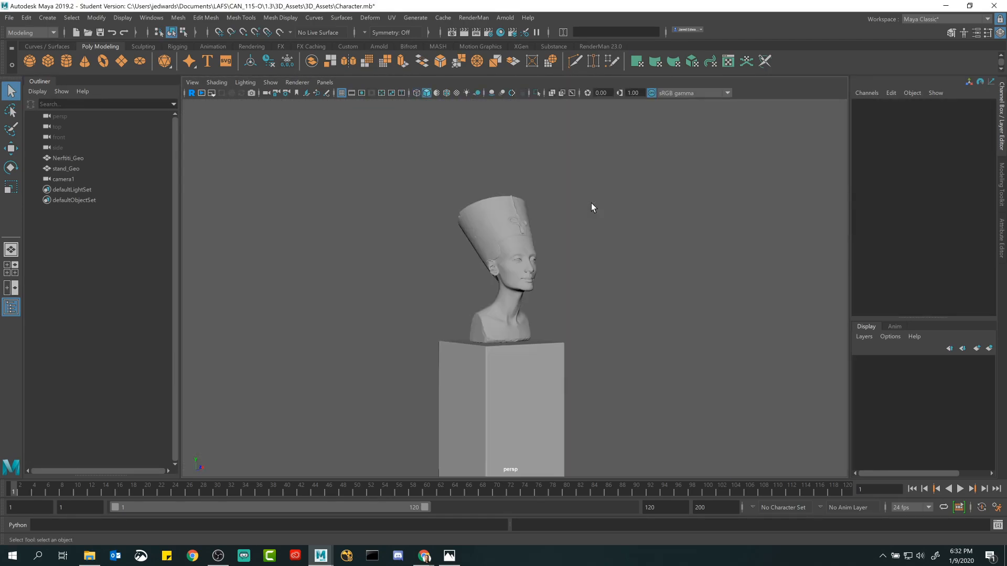
key(space)
key(space)
key(space)
key(space)
key(space)
key(space)
key(space)
key(space)
key(space)
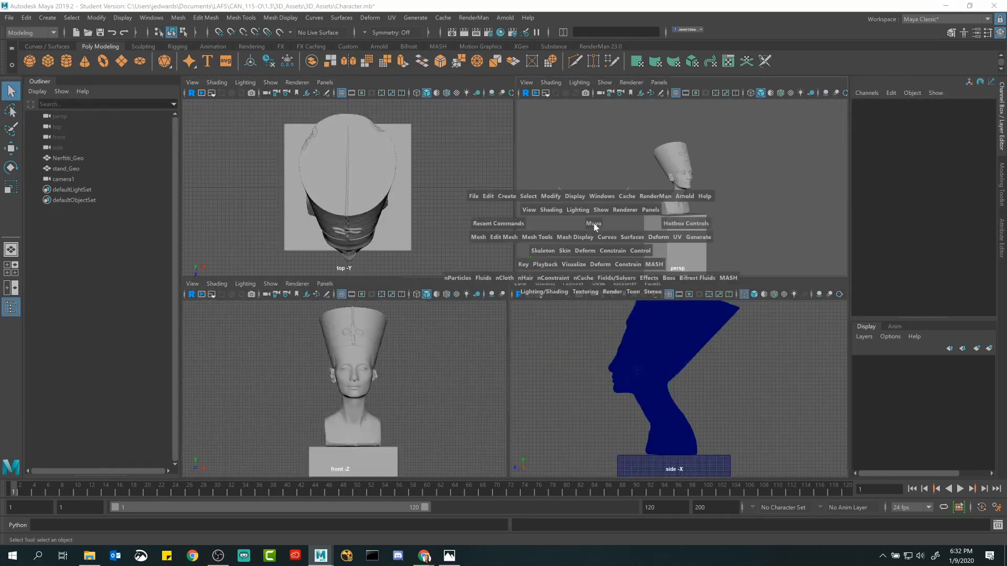
key(space)
key(space)
key(space)
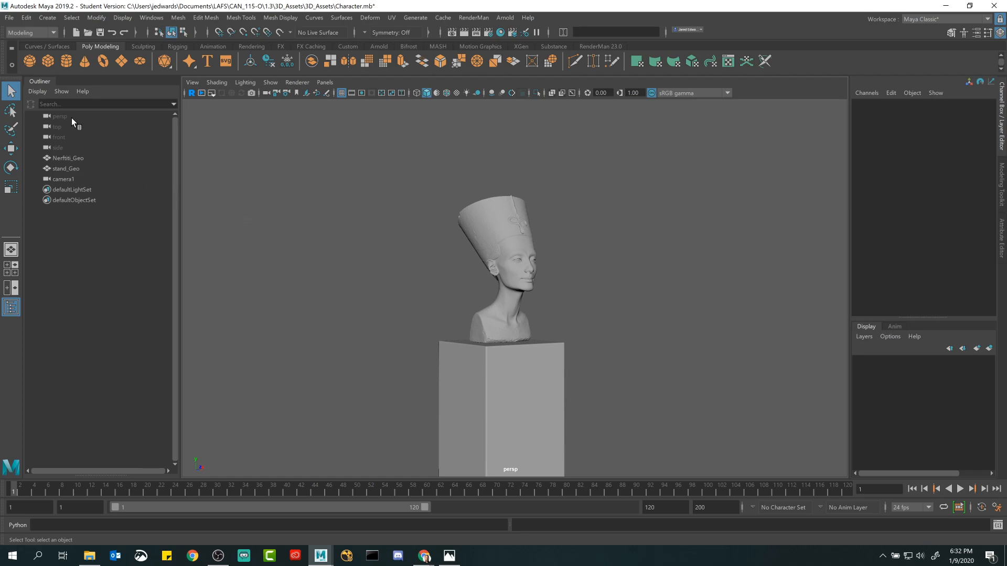
Step: Select the default persp, top, front and side cameras together, and replace that selection with camera1
drag(65, 116, 66, 146)
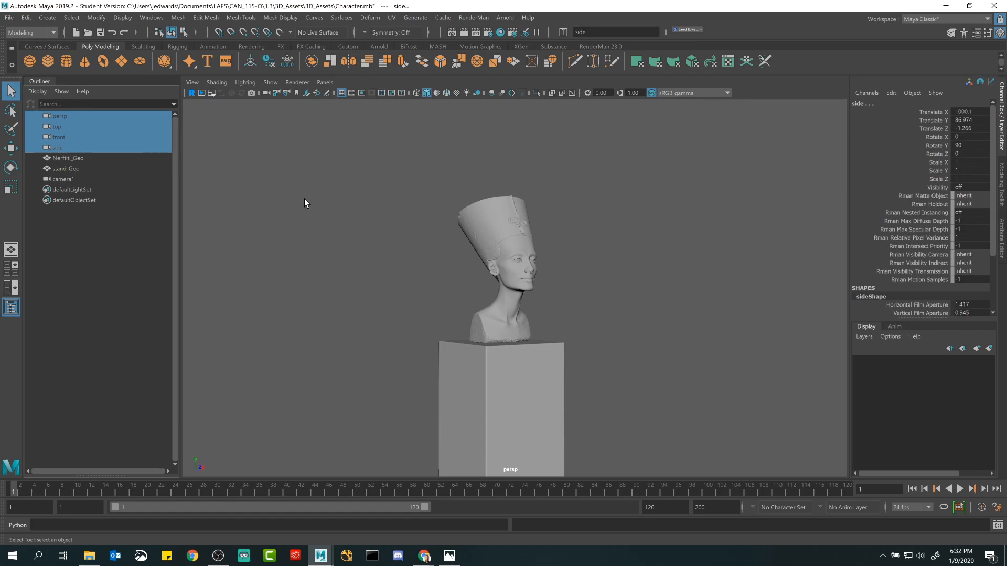
click(352, 270)
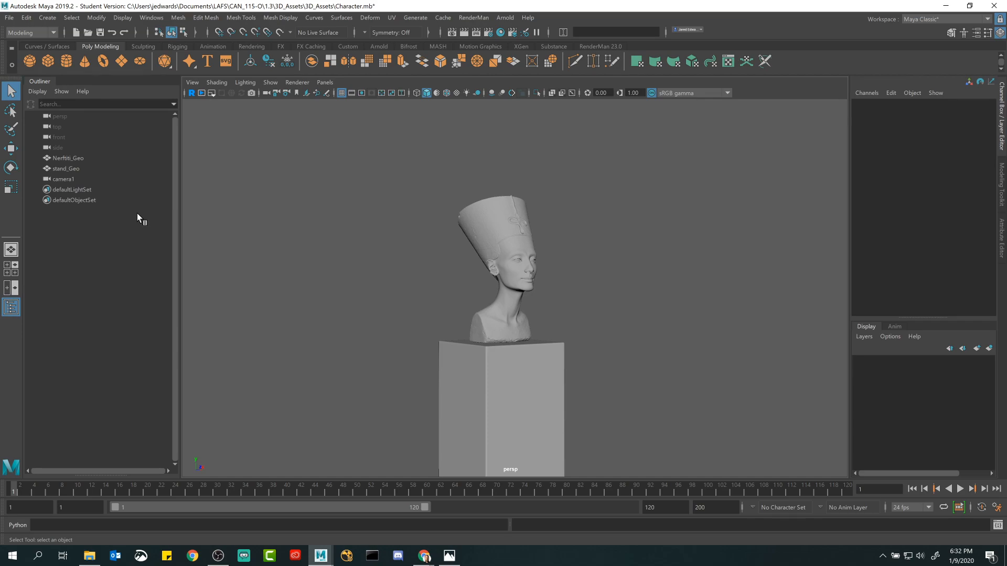
click(67, 180)
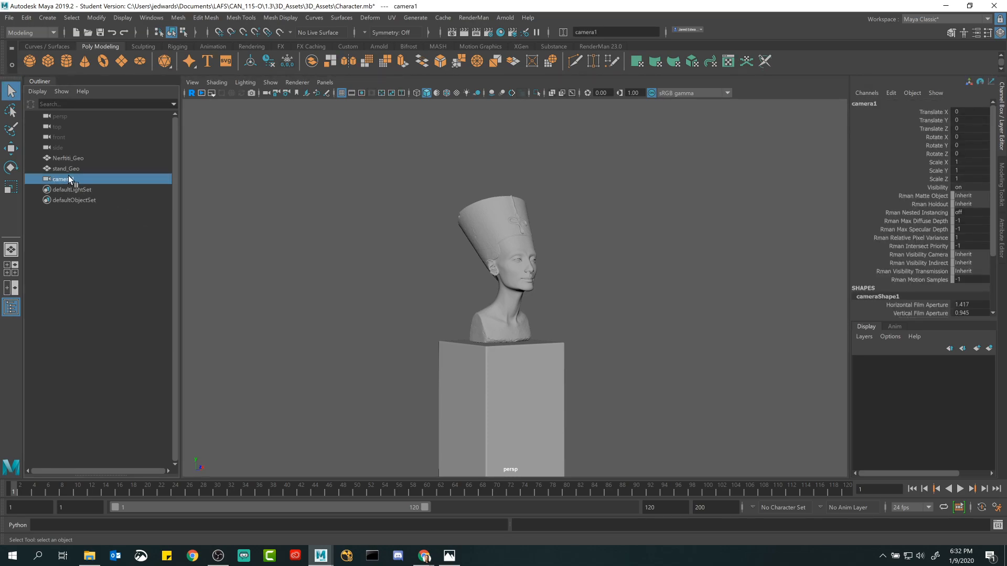
Step: Show the four-view layout, clear the selection, restore the maximized perspective view, and reselect camera1
key(space)
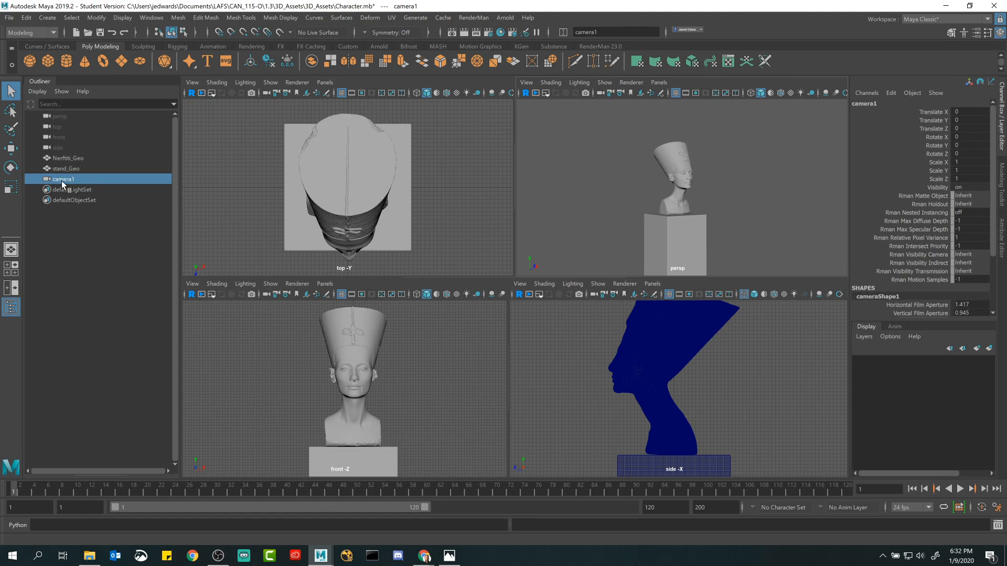
click(576, 194)
key(space)
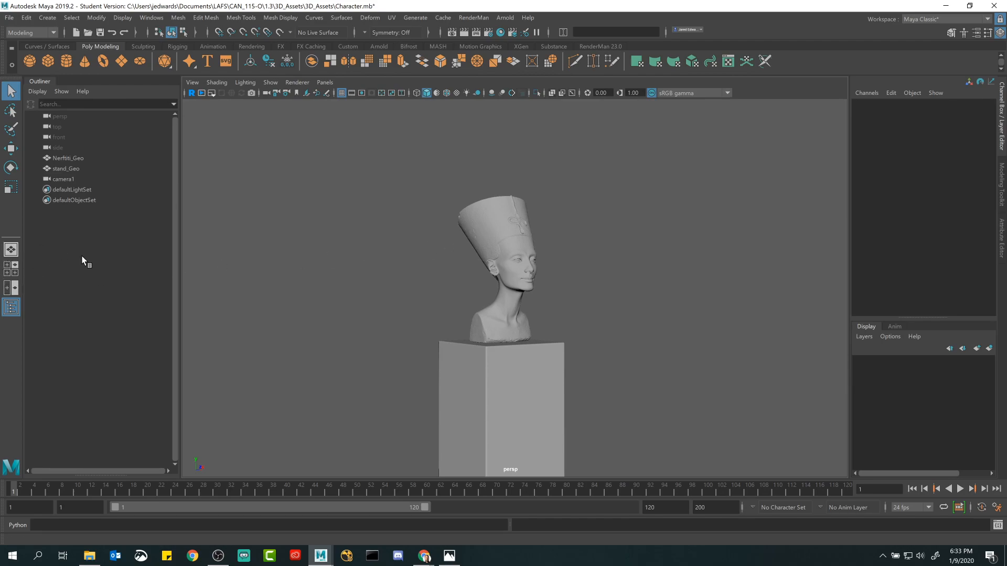
click(74, 179)
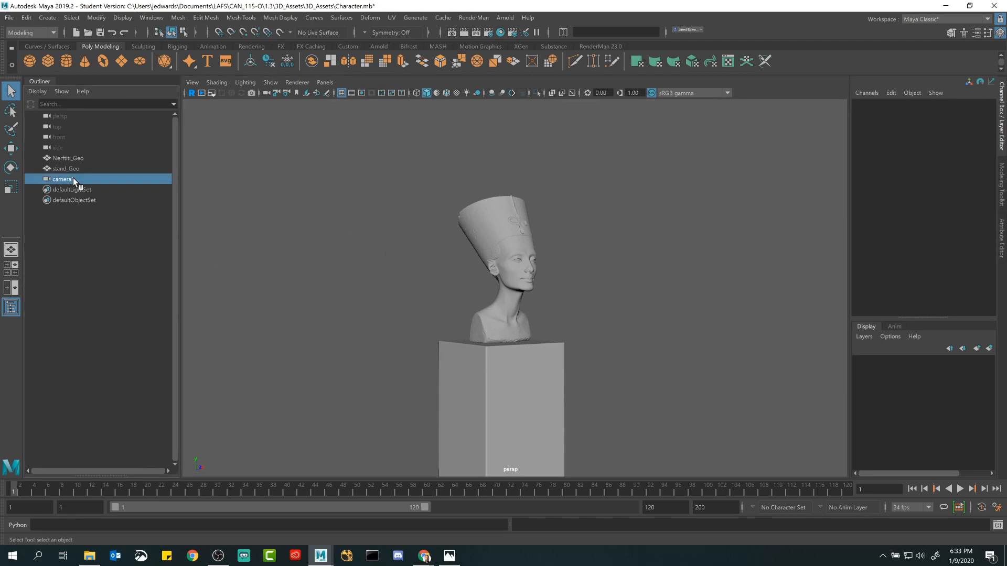
Step: Look through camera1 in the maximized perspective viewport
alt+drag(400, 284, 403, 247)
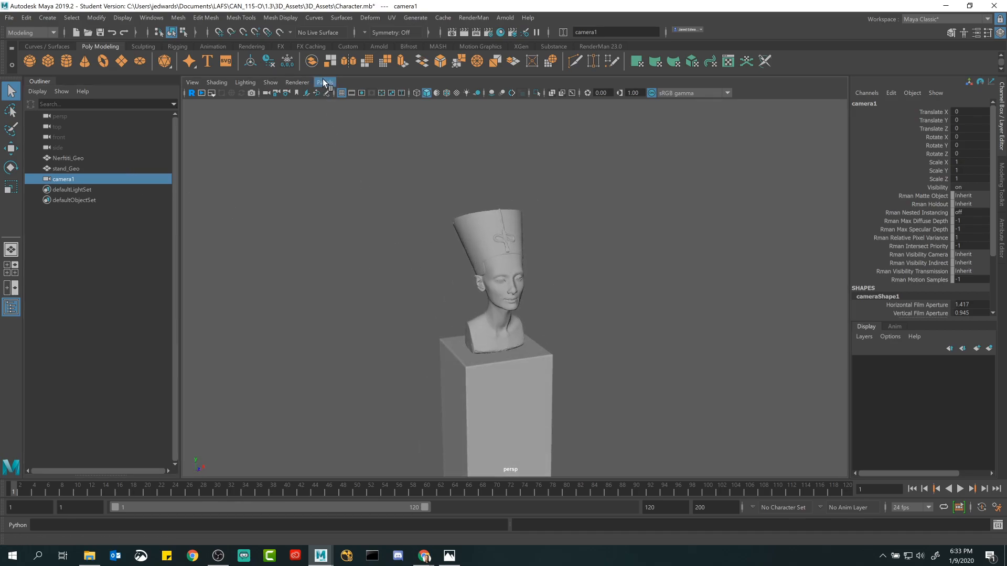
click(324, 83)
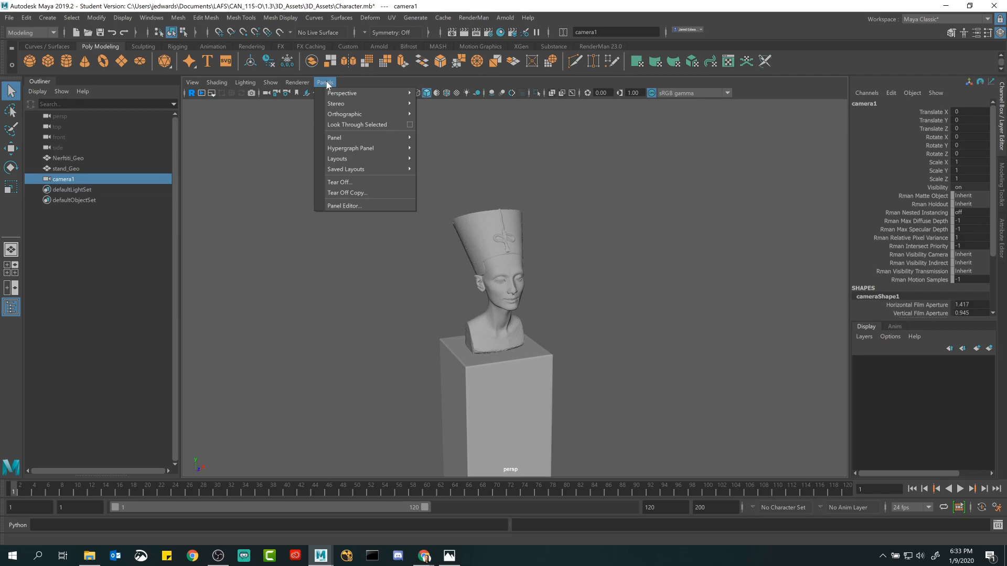
mouse_move(339, 118)
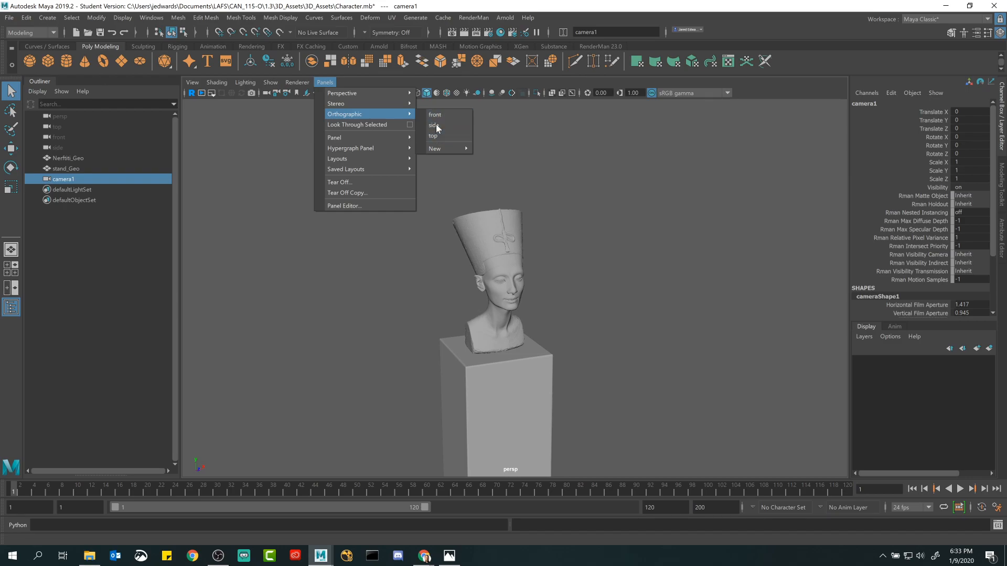
mouse_move(345, 93)
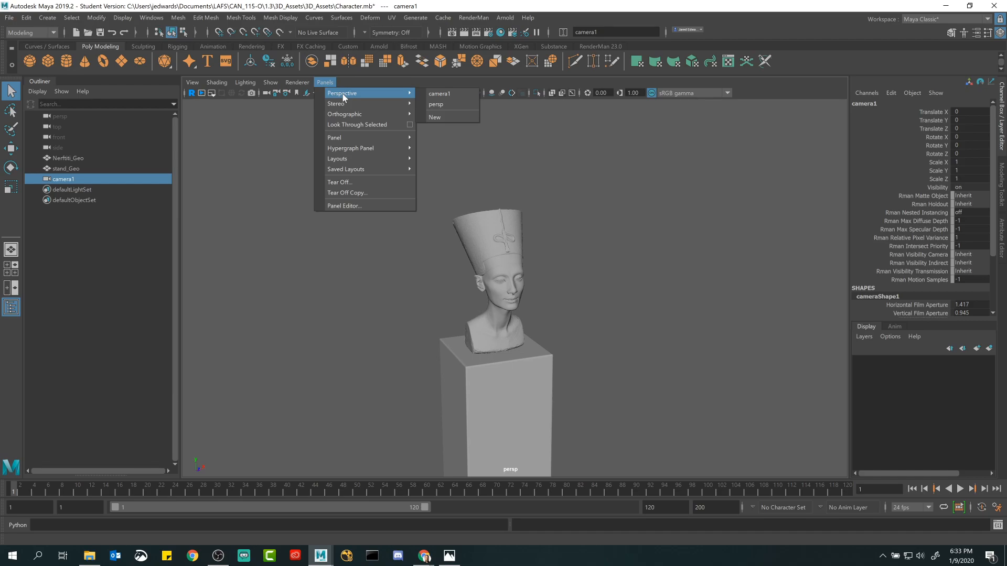
click(428, 93)
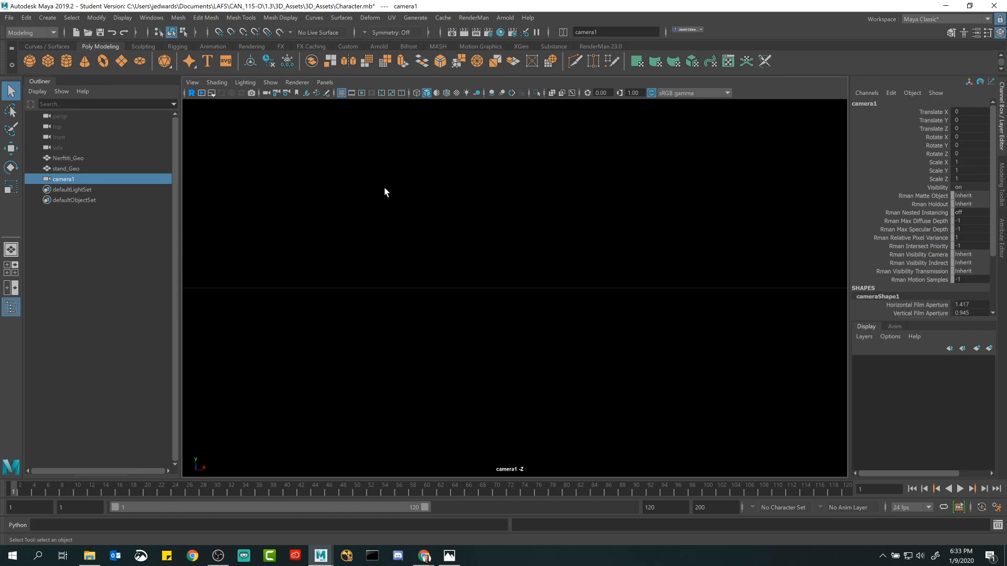
Step: Switch the viewport back to the default persp camera and orbit around the bust on its stand
click(323, 83)
mouse_move(367, 94)
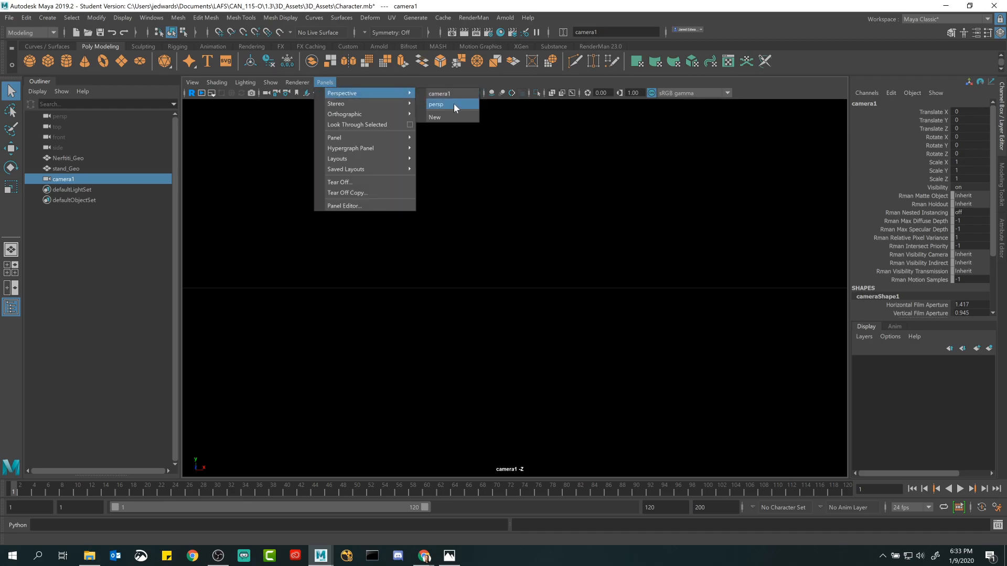
click(454, 105)
alt+drag(422, 283, 439, 271)
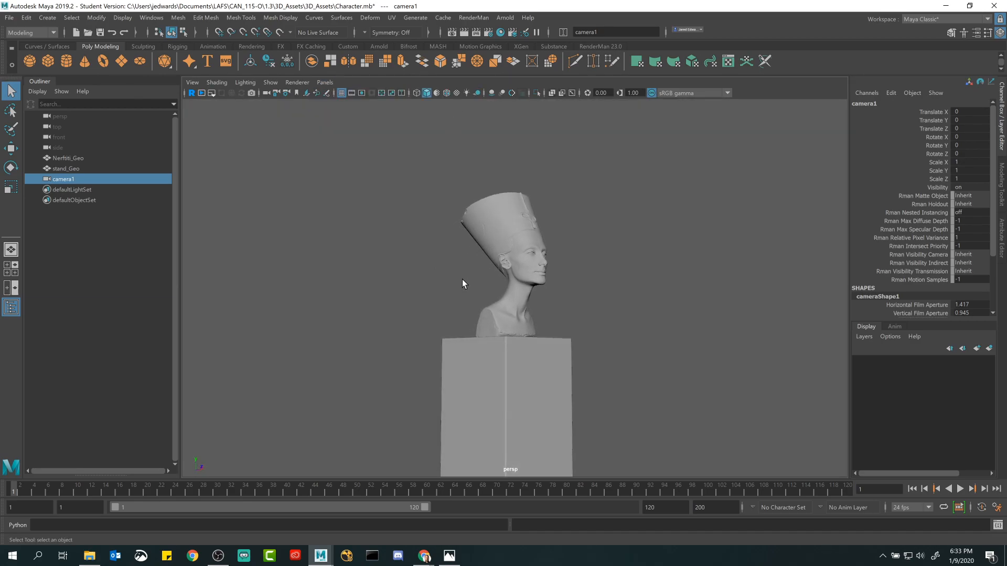
Step: Select the Nerftiti_Geo bust and frame it in the perspective view, clearing the selection after inspecting it
alt+middle_drag(462, 279, 448, 168)
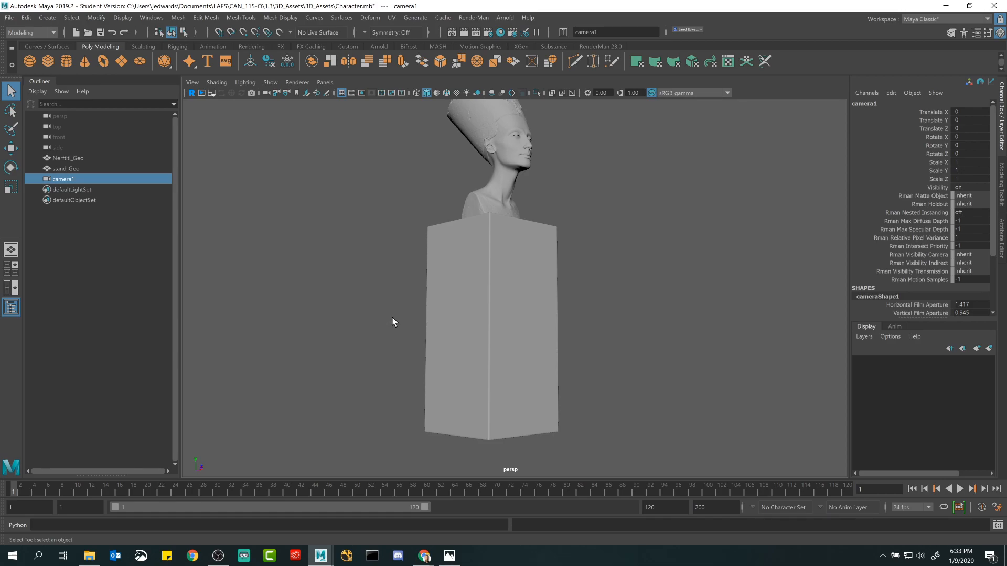
click(66, 158)
click(65, 169)
click(65, 181)
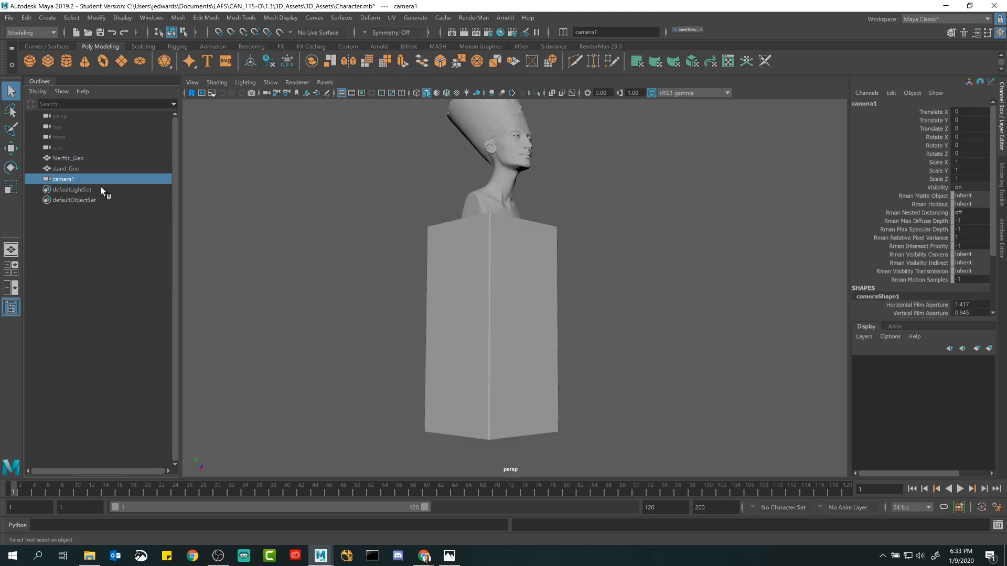
click(477, 127)
key(f)
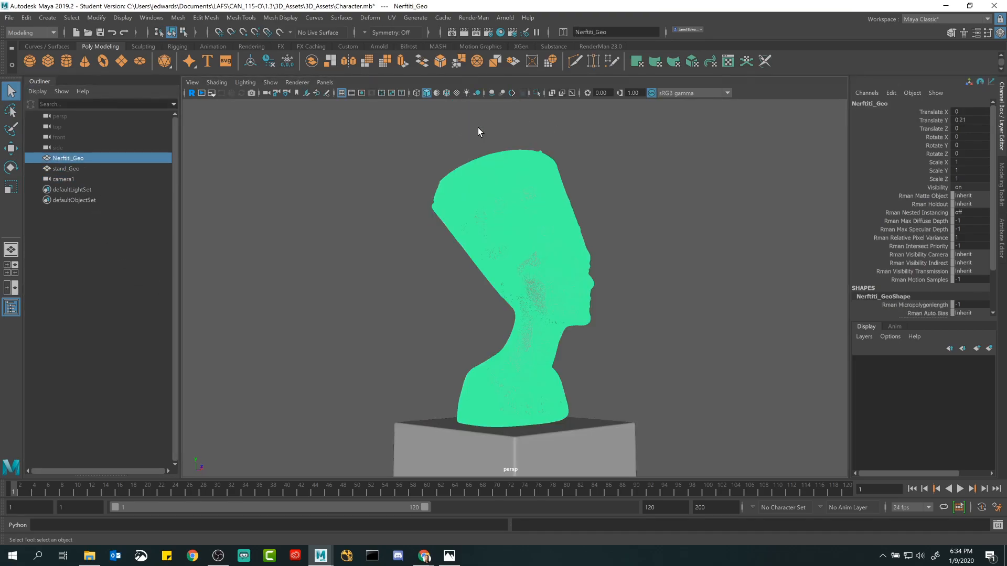
click(257, 228)
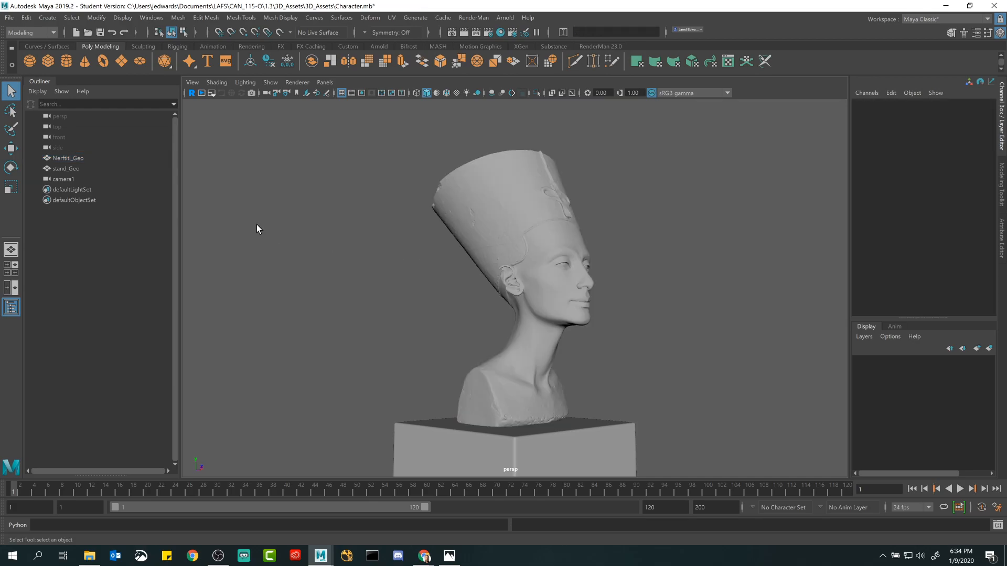
Step: Select camera1, frame it in the perspective view and examine its position at the base of the stand
click(69, 179)
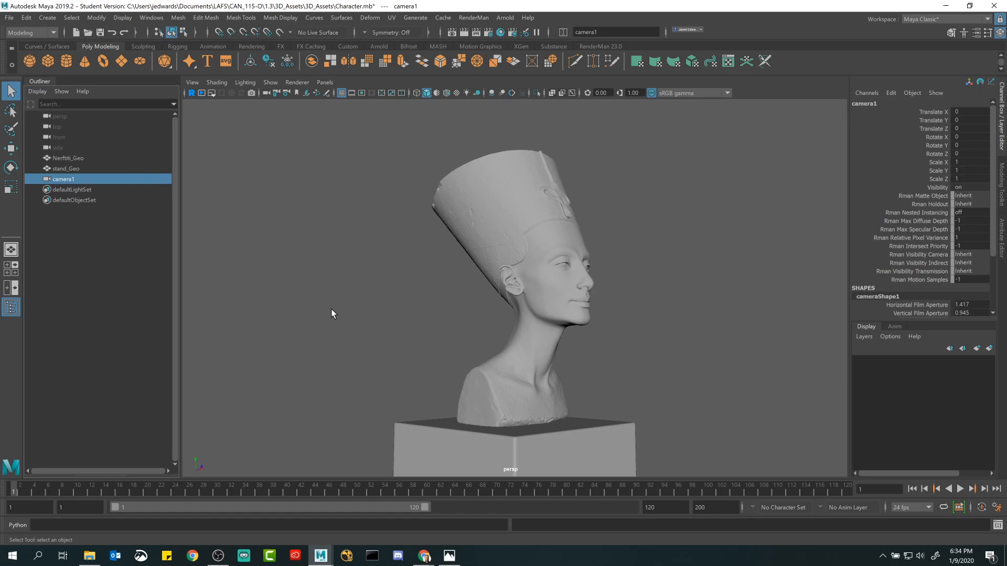
key(f)
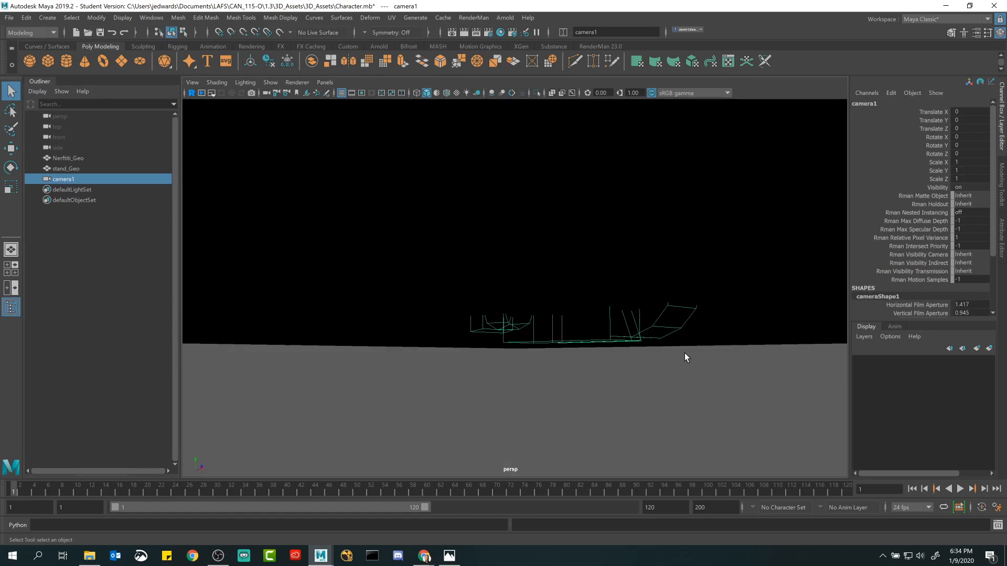
alt+right_drag(726, 367, 168, 337)
alt+right_drag(629, 334, 423, 328)
alt+drag(423, 329, 438, 313)
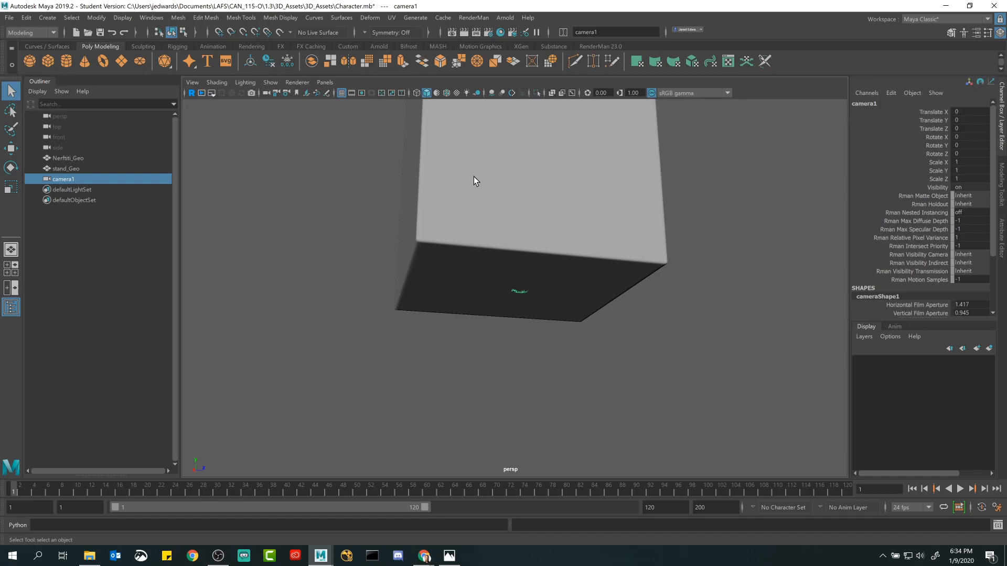
alt+drag(600, 297, 532, 305)
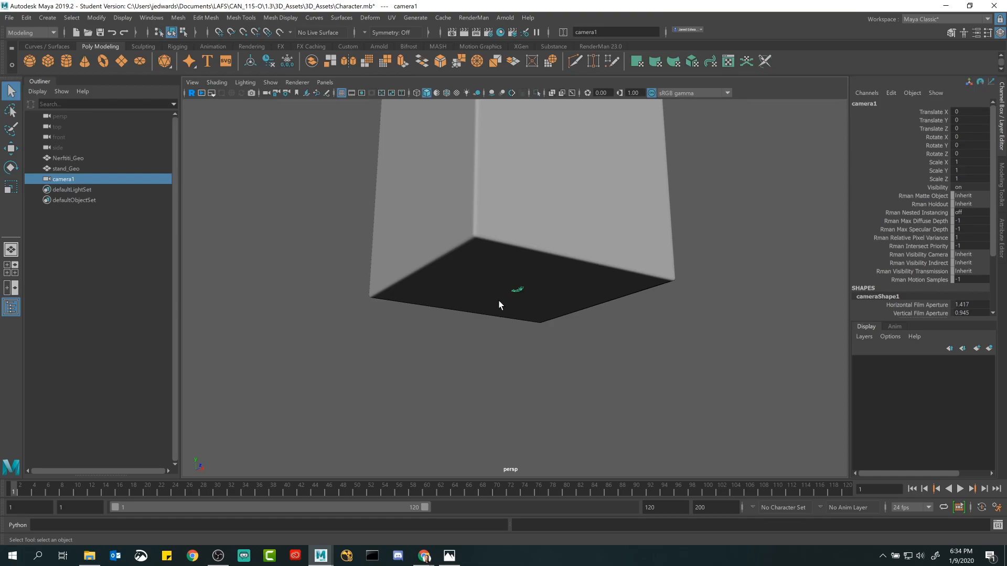
alt+right_drag(457, 210, 744, 367)
alt+right_drag(513, 299, 381, 259)
Step: Restore the shaded display and hide the stand_Geo pedestal to expose the camera at its base
click(502, 220)
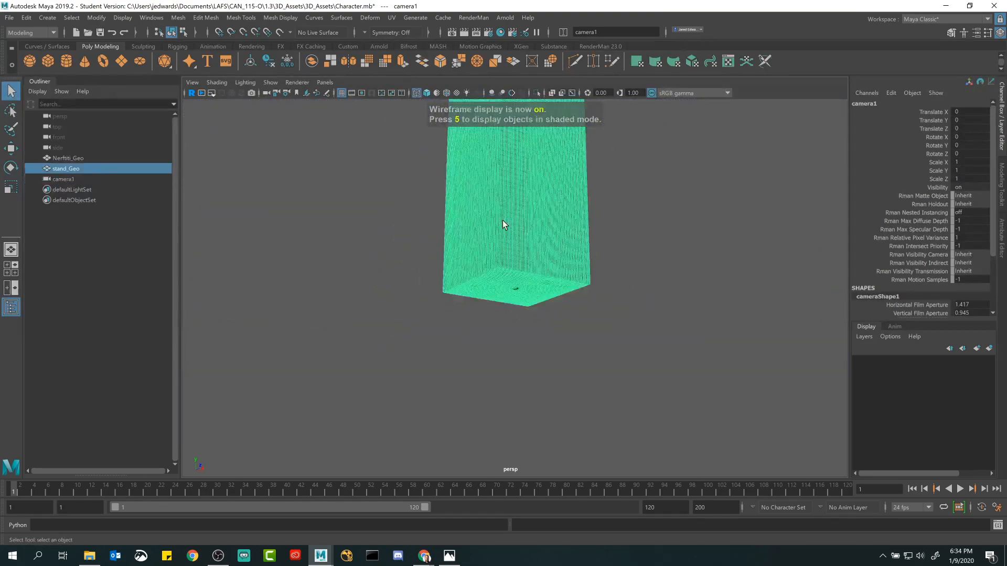
key(5)
alt+drag(502, 220, 543, 182)
click(596, 233)
click(513, 282)
click(572, 283)
click(530, 271)
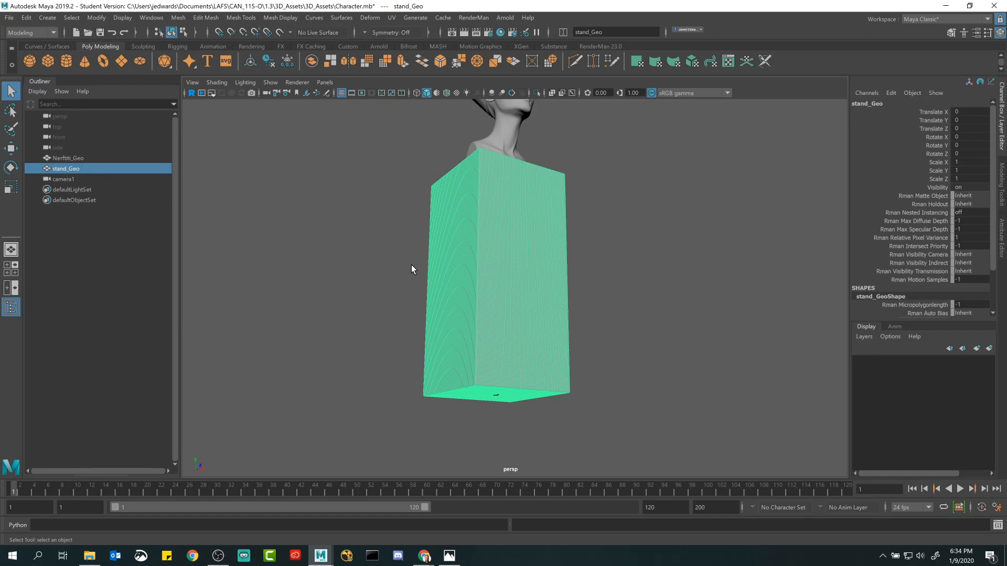
key(ctrl+h)
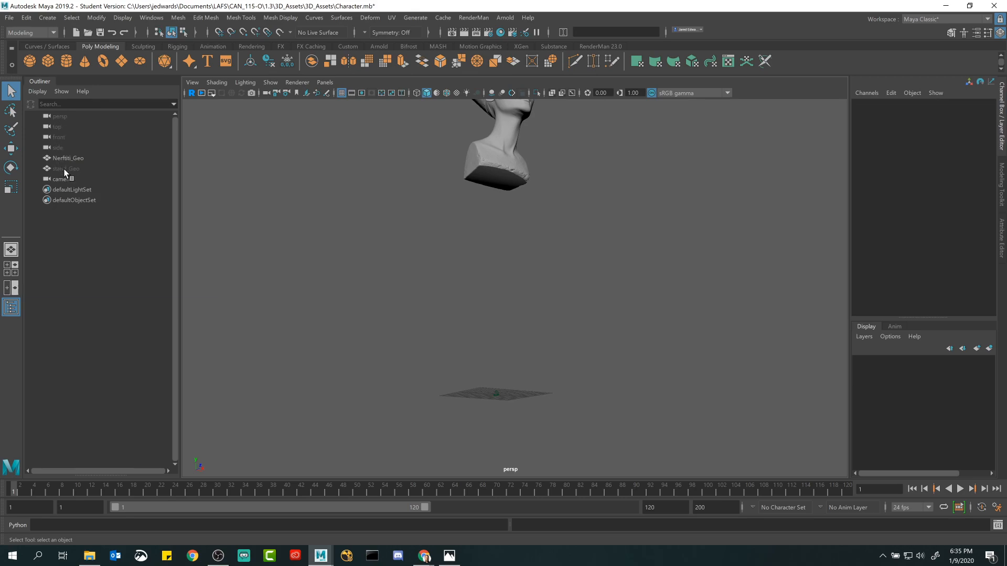
Step: Examine camera1 at the centre of the grid up close and select it
alt+drag(495, 359, 488, 380)
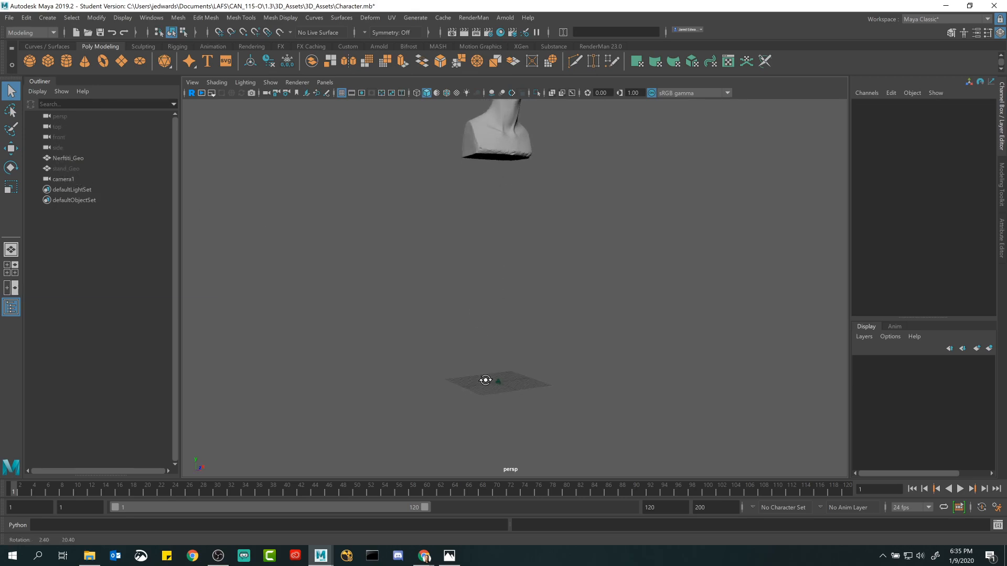
alt+middle_drag(488, 380, 511, 337)
alt+right_drag(511, 337, 603, 328)
alt+middle_drag(602, 328, 613, 218)
alt+drag(613, 218, 630, 249)
alt+right_drag(631, 250, 651, 267)
alt+middle_drag(495, 225, 569, 295)
alt+right_drag(568, 295, 587, 301)
alt+drag(587, 301, 636, 350)
alt+middle_drag(631, 301, 517, 280)
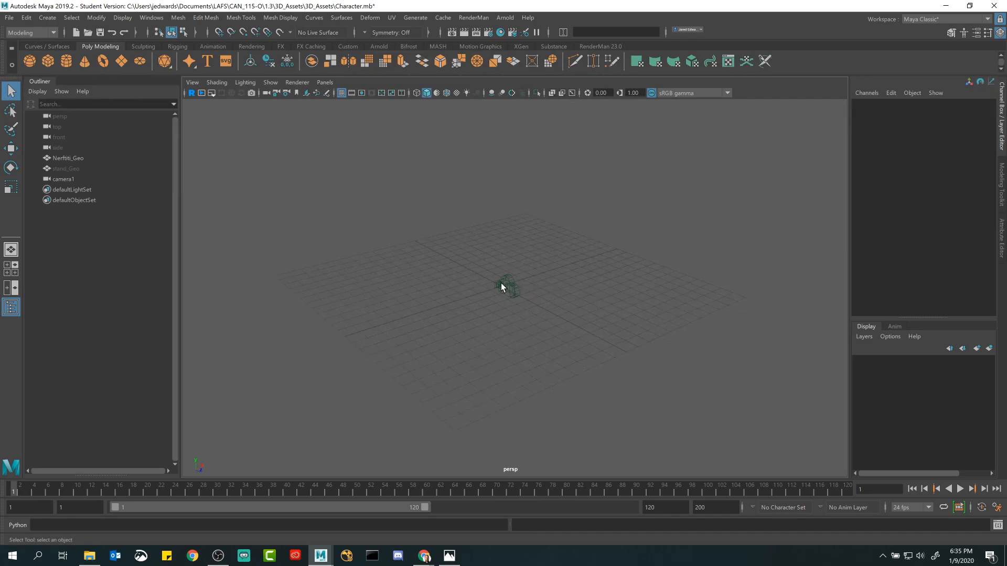
click(501, 282)
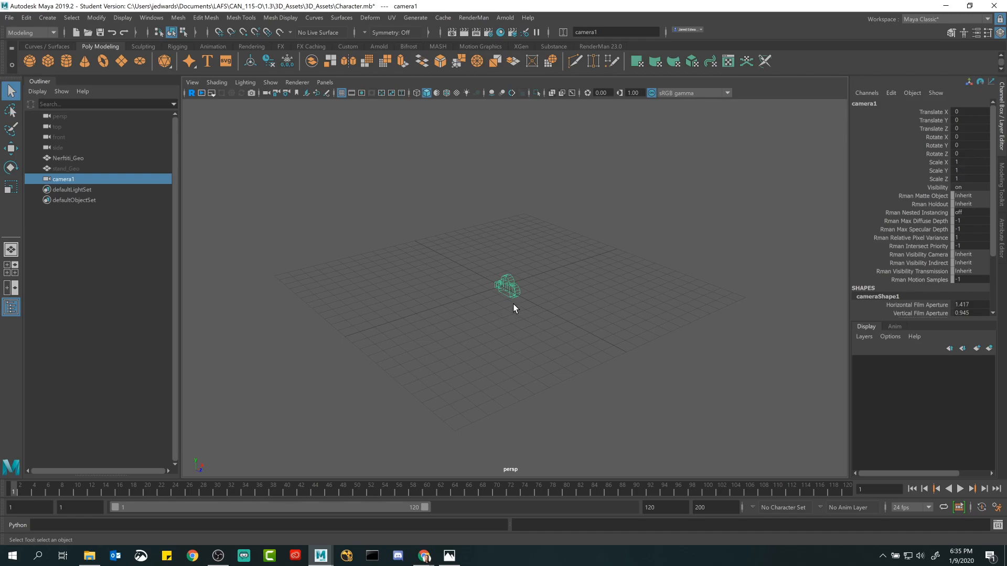
Step: Make the hidden stand_Geo visible again and clear the selection
click(80, 169)
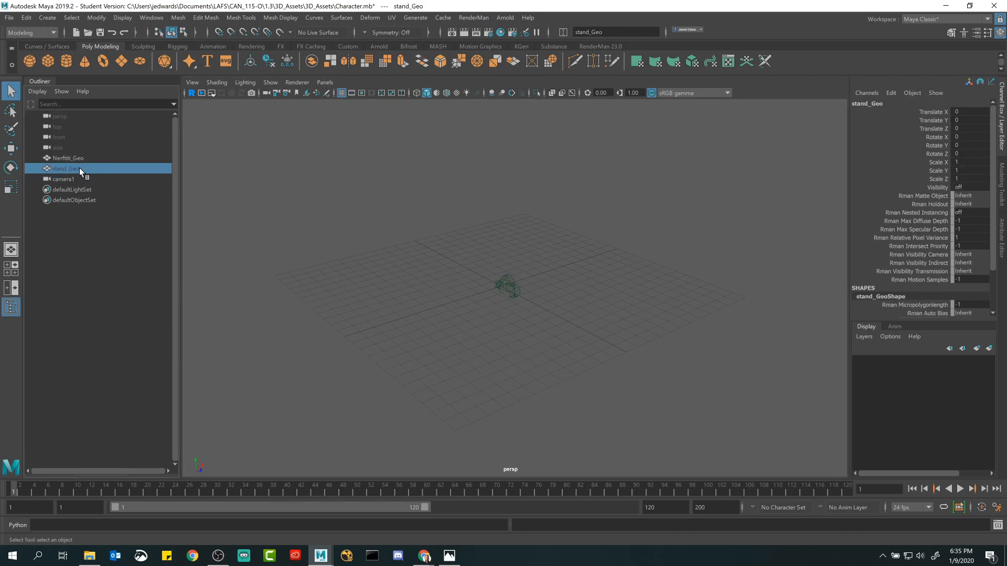
key(h)
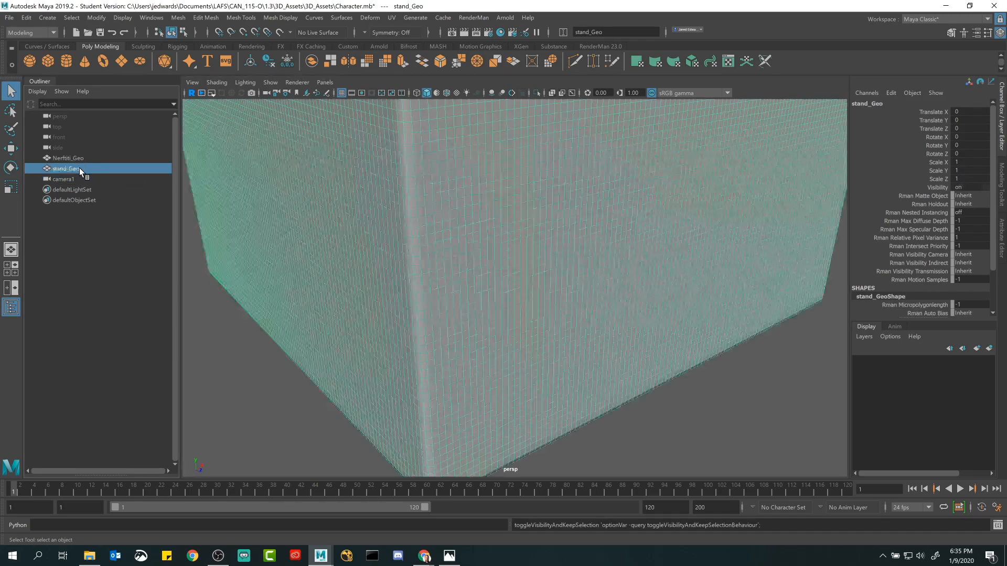
scroll(486, 277, down, 15)
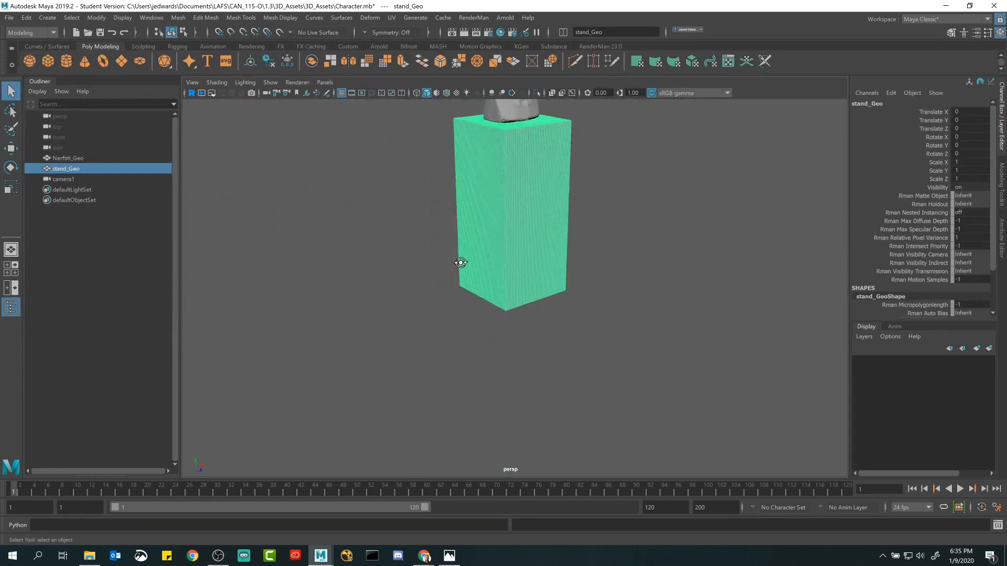
click(347, 236)
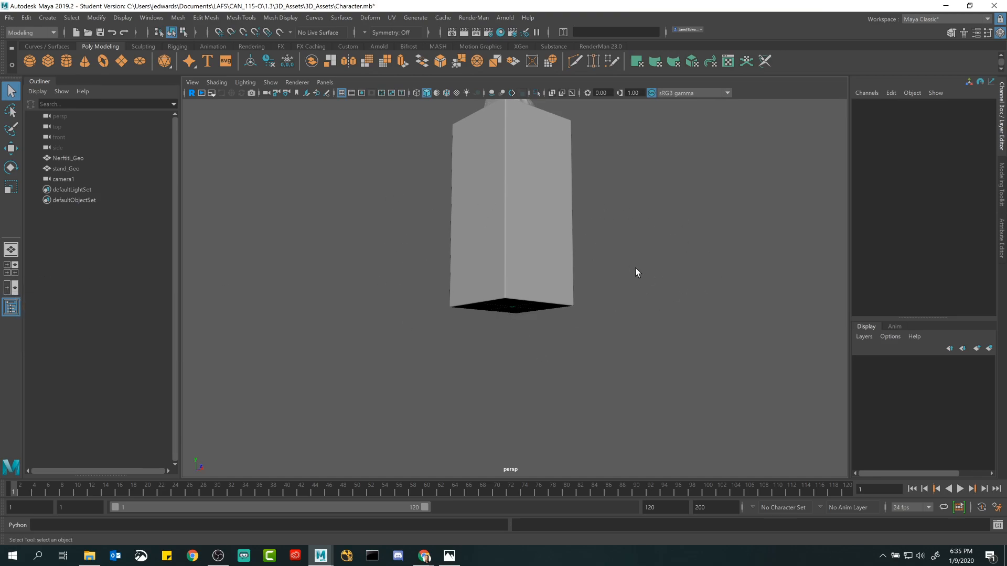
Step: Switch to the two-pane side-by-side layout and frame the bust and stand in the perspective view
click(10, 290)
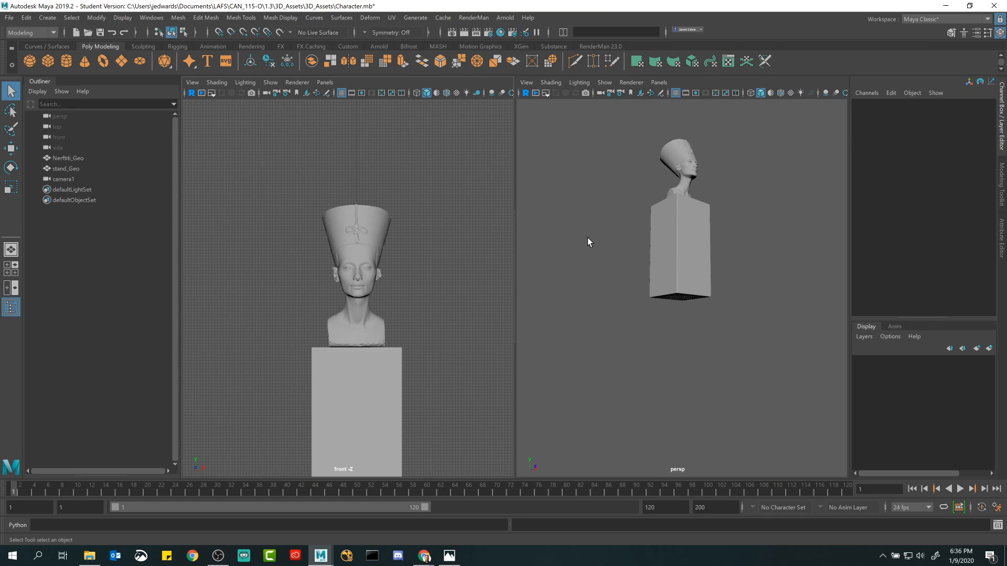
alt+drag(602, 200, 613, 285)
alt+right_drag(613, 291, 673, 303)
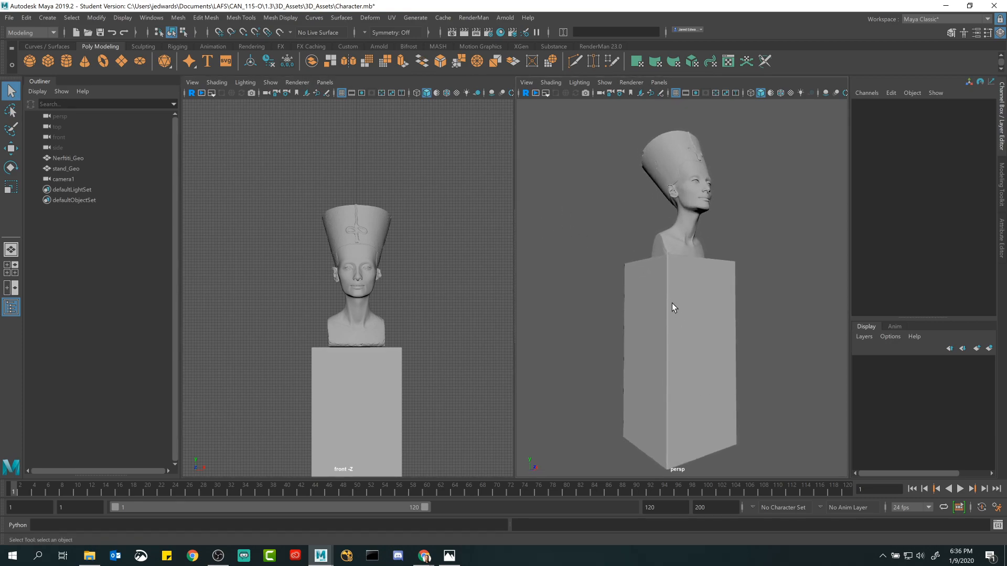
alt+middle_drag(650, 289, 639, 310)
alt+right_drag(639, 310, 648, 307)
alt+drag(648, 307, 649, 281)
alt+right_drag(650, 281, 594, 252)
alt+middle_drag(593, 253, 590, 205)
alt+drag(590, 205, 623, 346)
alt+drag(612, 249, 656, 348)
alt+drag(658, 396, 681, 326)
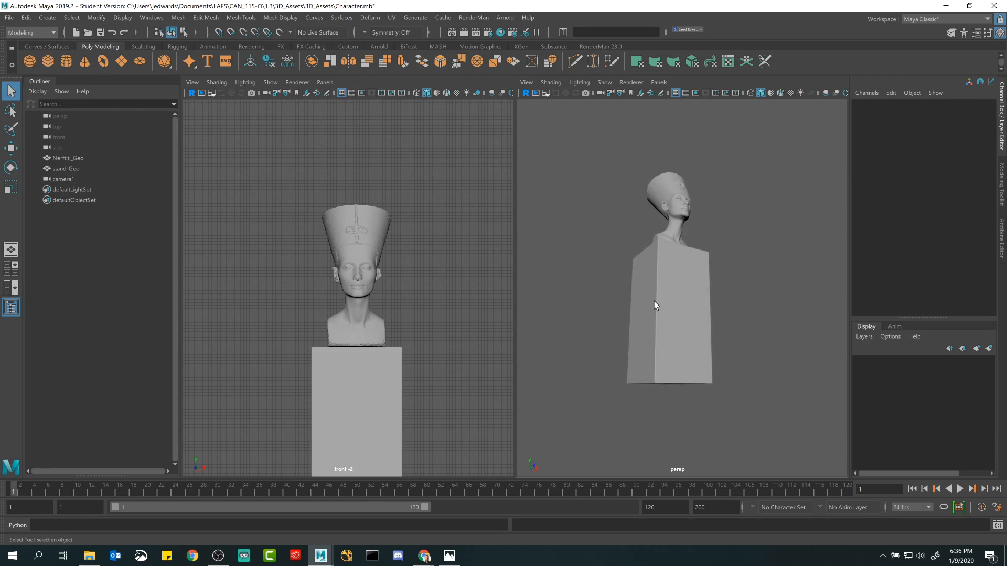
Step: Replace the front view with the view through camera1
click(328, 84)
mouse_move(367, 93)
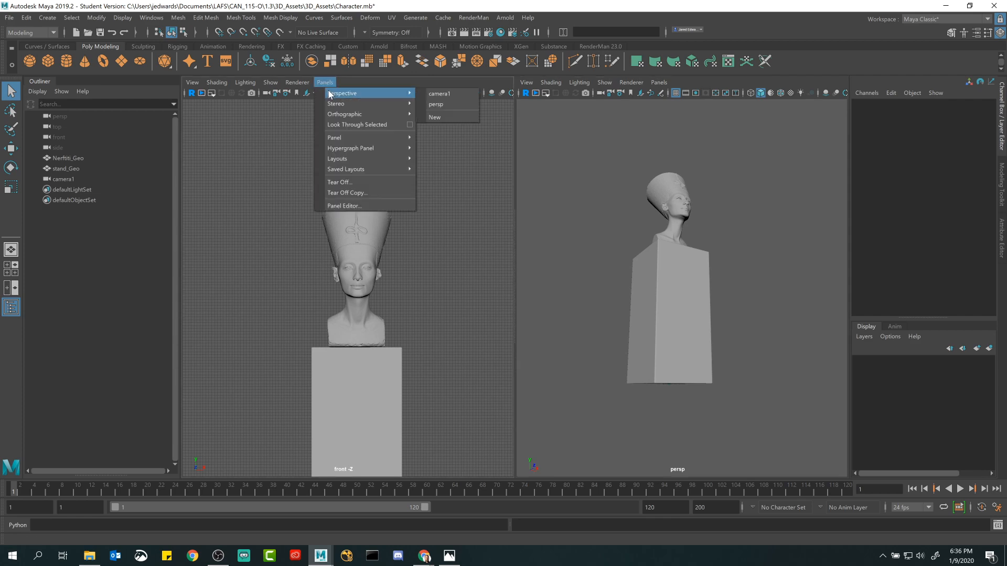
click(445, 94)
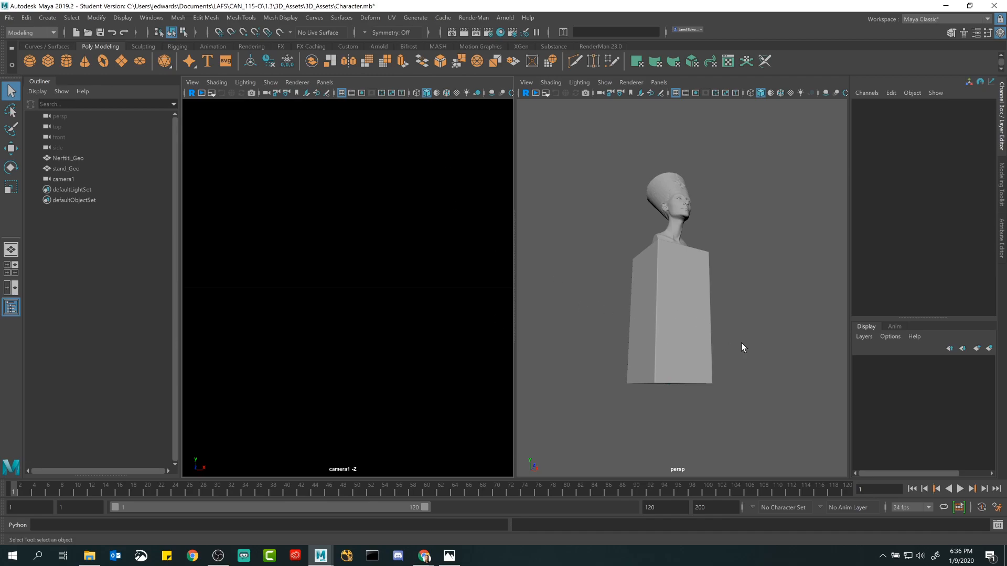
Step: Select camera1 and move it out of the stand along Z to about 99.95
alt+drag(741, 343, 741, 332)
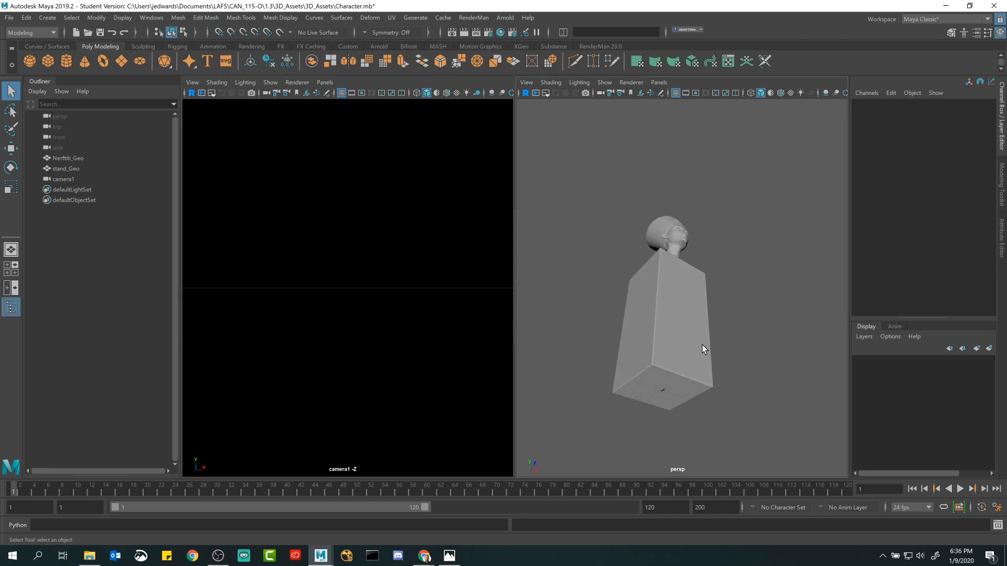
alt+middle_drag(702, 345, 701, 250)
alt+right_drag(702, 251, 747, 380)
click(675, 304)
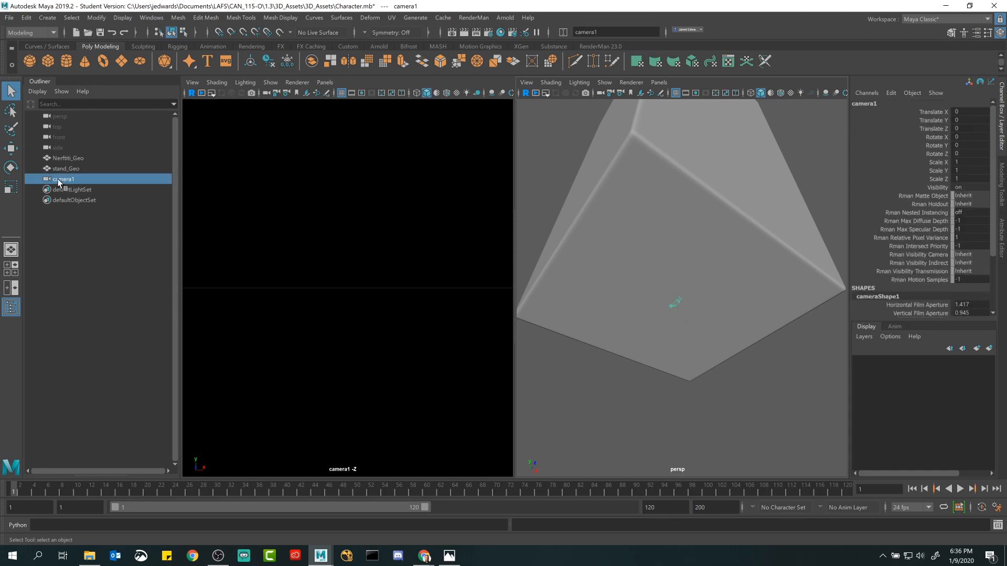
alt+right_drag(798, 286, 593, 274)
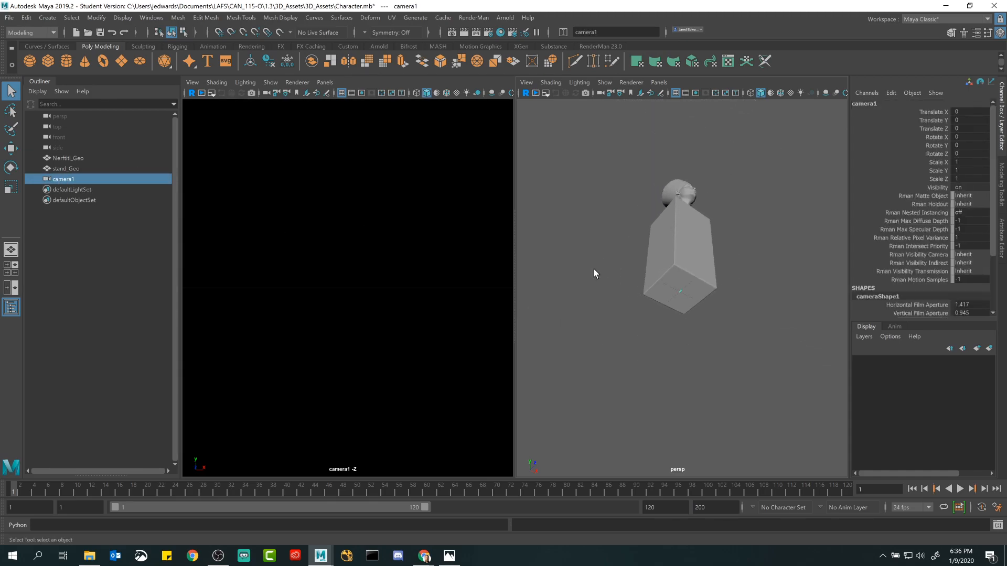
key(w)
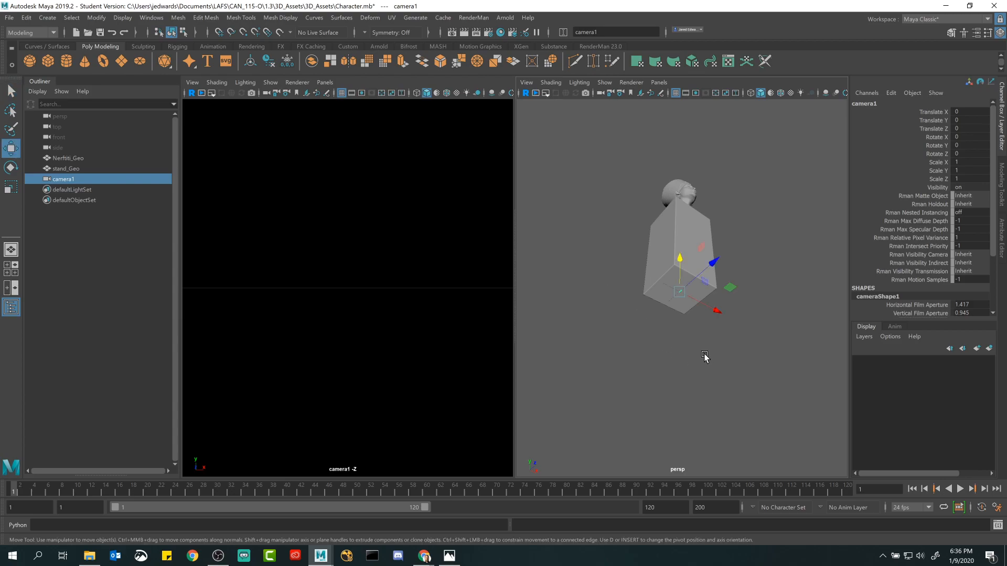
drag(712, 262, 898, 105)
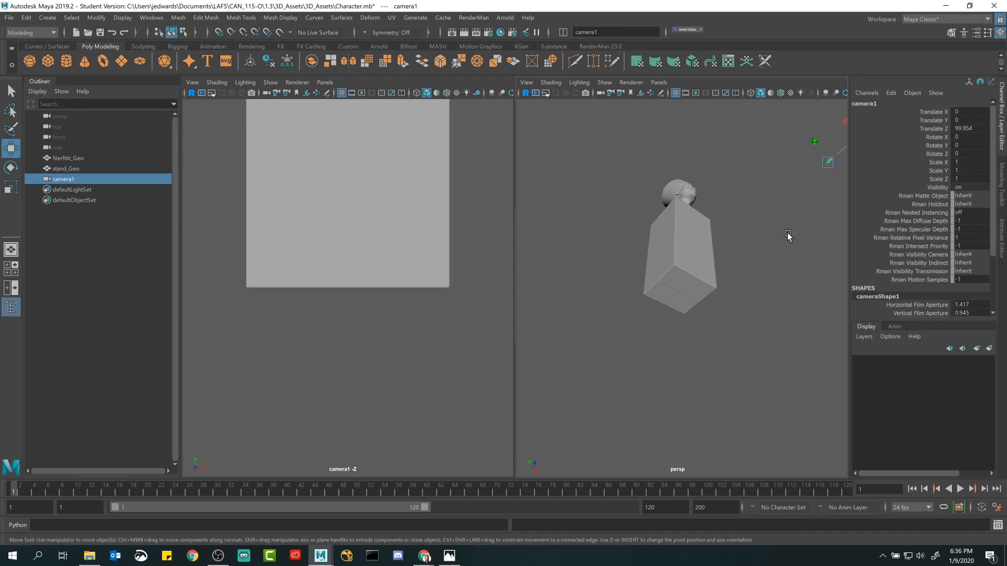
Step: Raise camera1 to about 87.17 in Y and shift it to about -1.02 in X to frame the bust
alt+right_drag(786, 236, 670, 215)
alt+drag(670, 215, 710, 231)
alt+drag(758, 328, 745, 339)
alt+drag(688, 276, 708, 227)
mouse_move(722, 274)
alt+mouse_down()
mouse_move(706, 283)
mouse_move(748, 272)
mouse_move(712, 283)
mouse_move(728, 278)
alt+mouse_up()
alt+right_drag(728, 279, 727, 325)
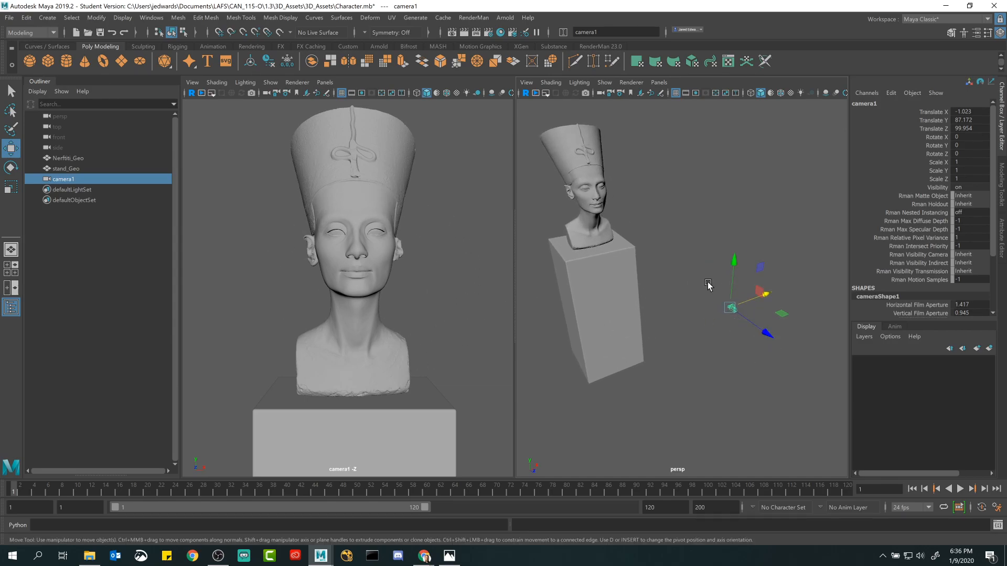
Step: Shift camera1 along X to about 0.71 to centre the bust in its view, keeping the camera selected
alt+drag(779, 296, 731, 274)
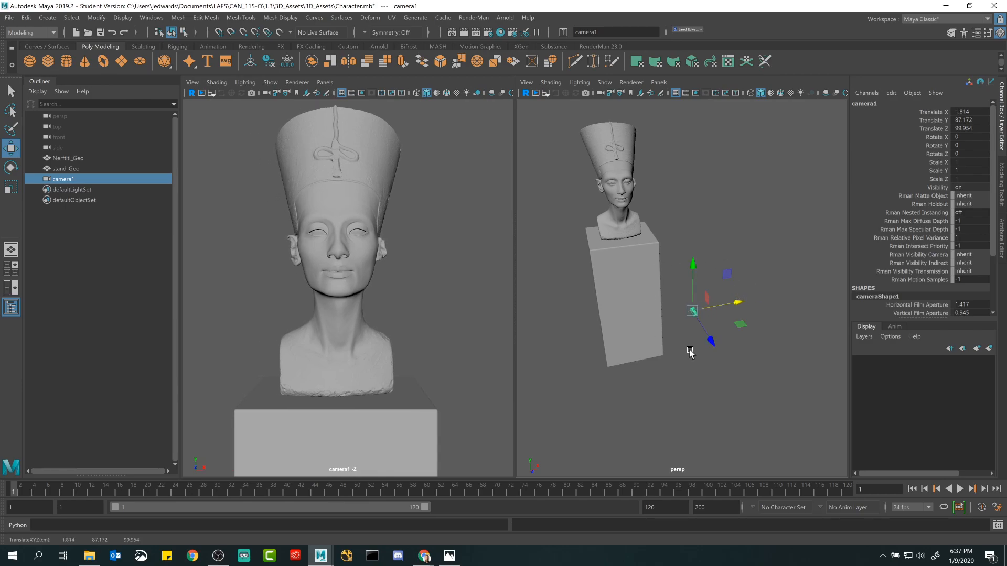
alt+drag(652, 316, 751, 304)
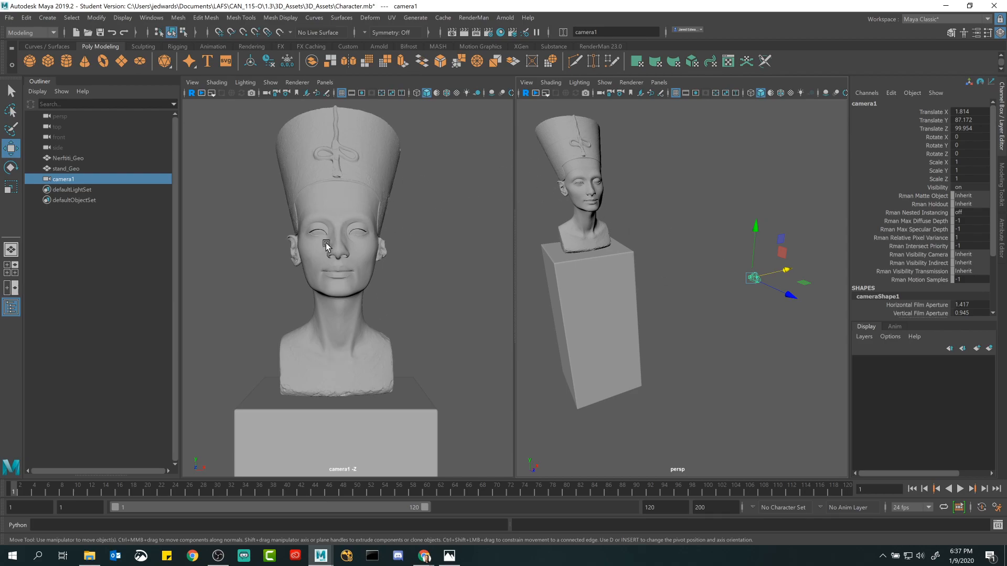
alt+drag(725, 285, 682, 294)
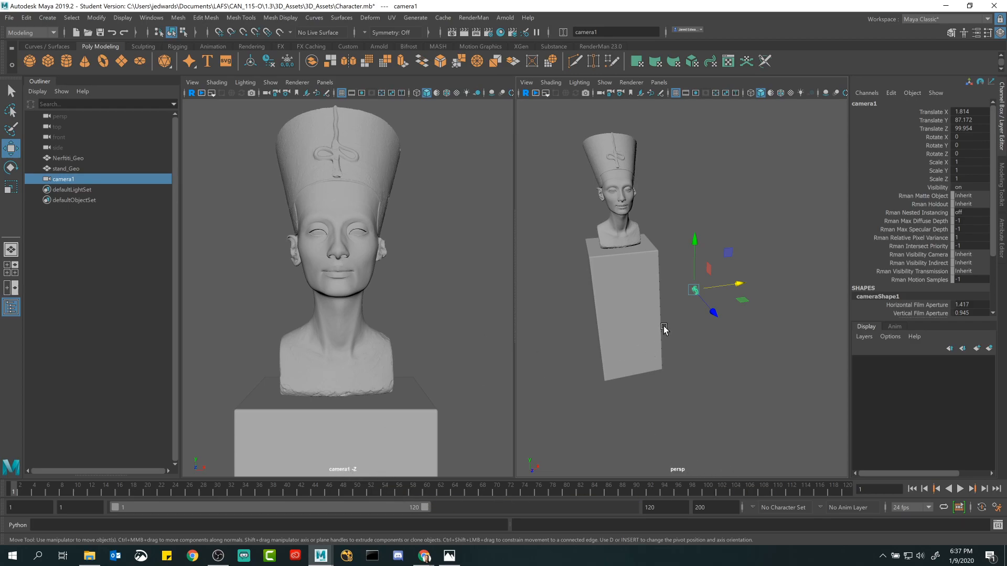
mouse_move(740, 288)
mouse_down()
mouse_move(715, 288)
mouse_move(738, 287)
mouse_up()
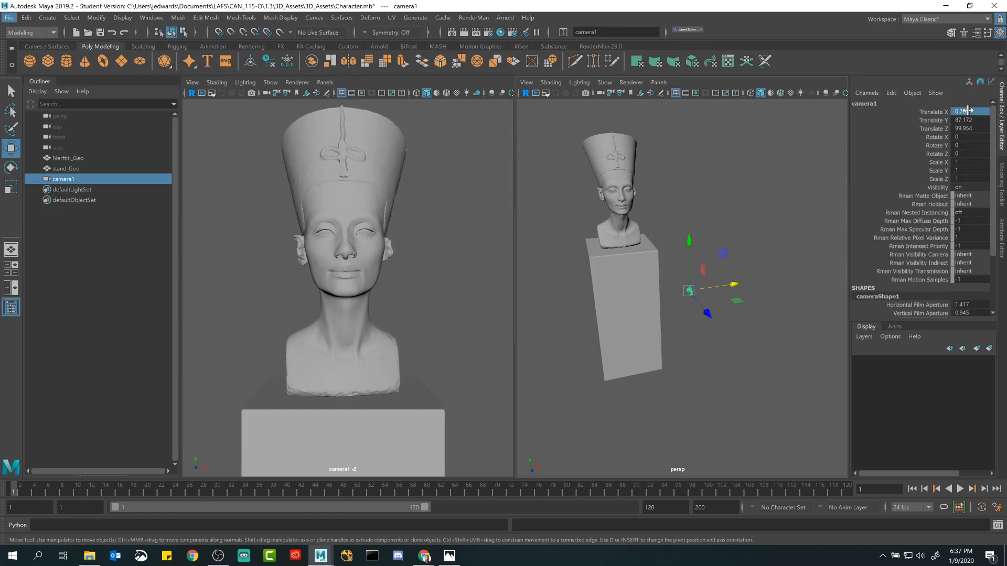
click(699, 344)
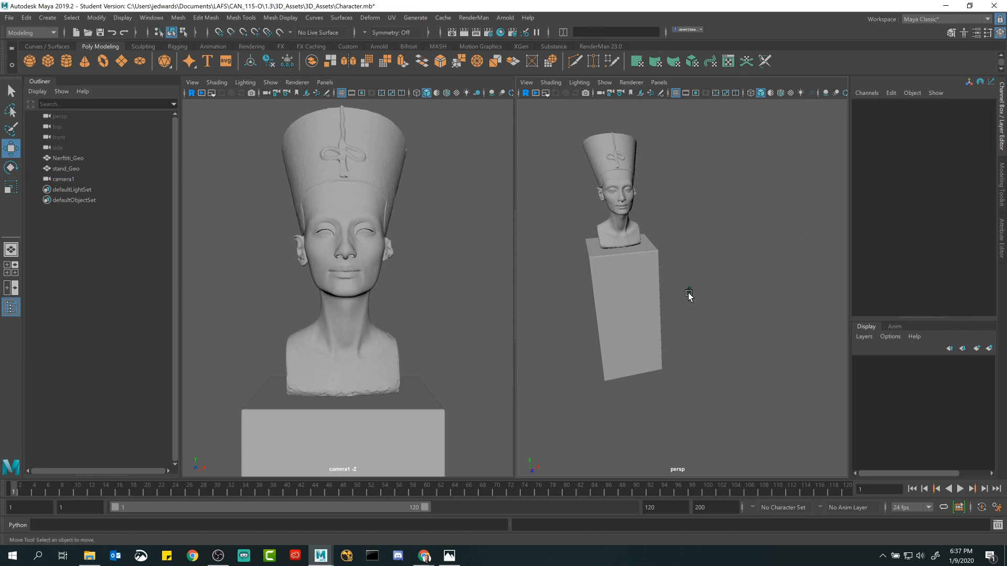
click(688, 291)
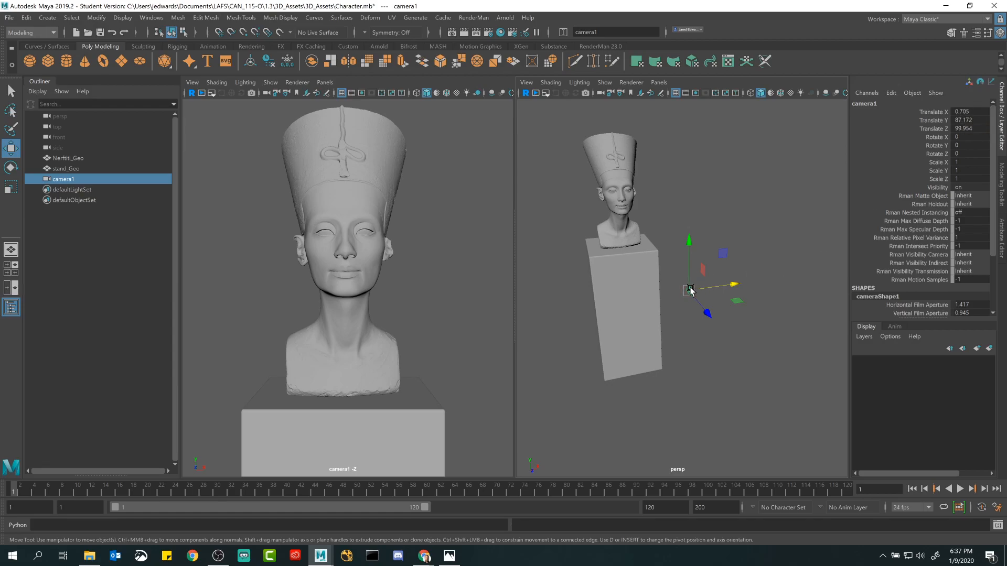
Step: Reset camera1's X, Y and Z translation to 0
drag(966, 111, 968, 128)
text(0)
key(Return)
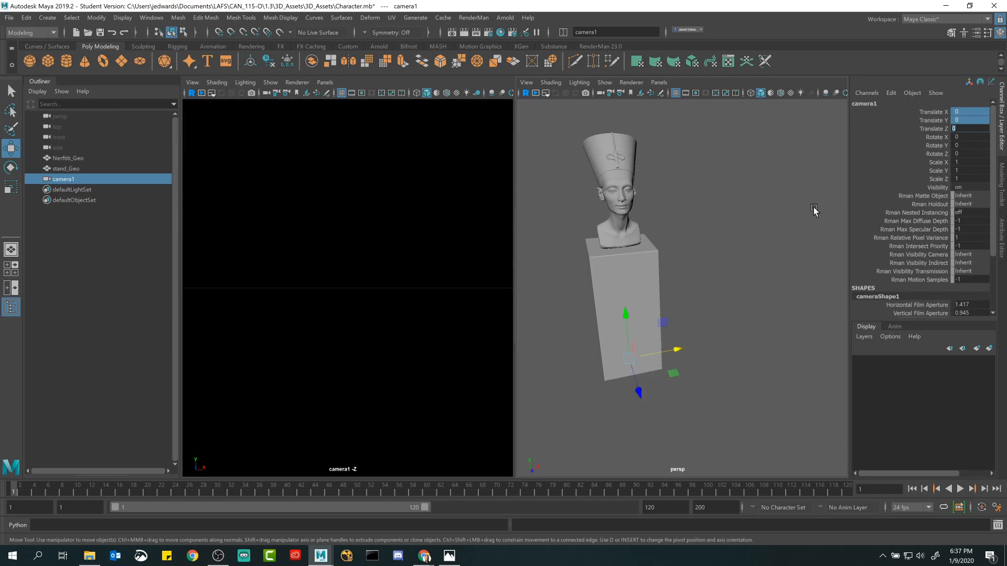
Step: Try to move camera1 out of the stand along Z in the perspective view, and undo the move
alt+drag(679, 337, 826, 146)
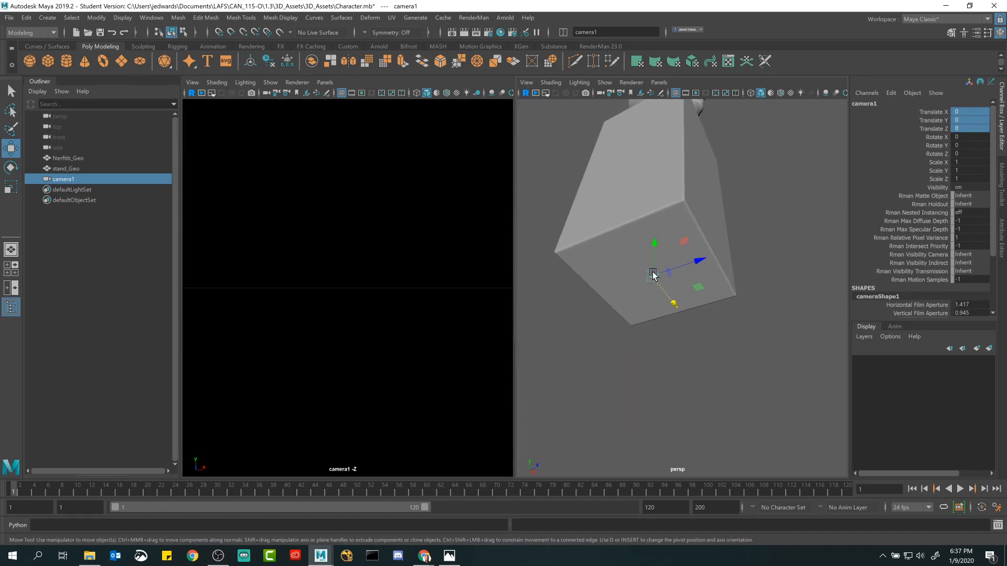
scroll(734, 291, down, 5)
alt+drag(749, 286, 727, 306)
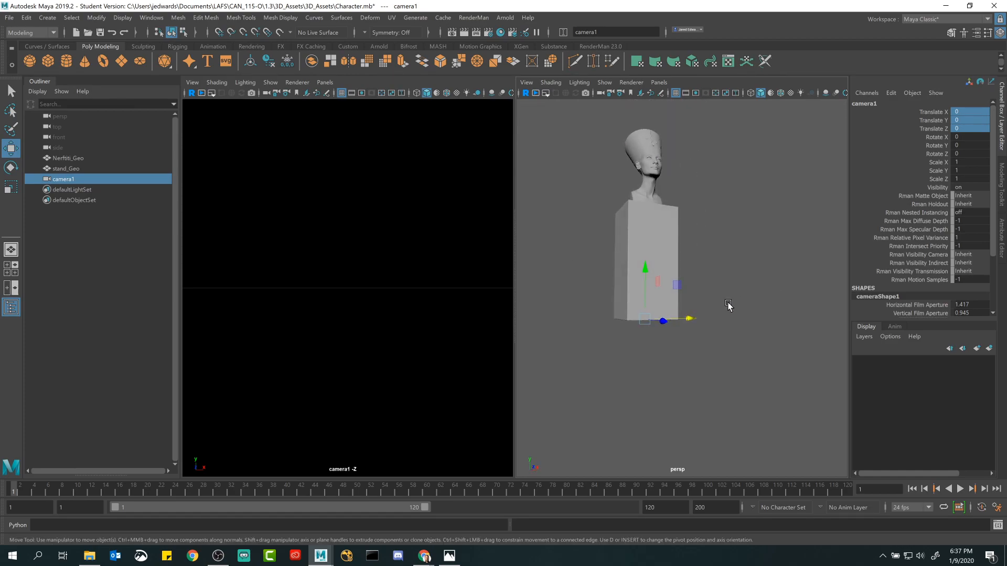
alt+middle_drag(731, 306, 750, 302)
scroll(749, 303, up, 4)
drag(697, 339, 755, 364)
key(ctrl+z)
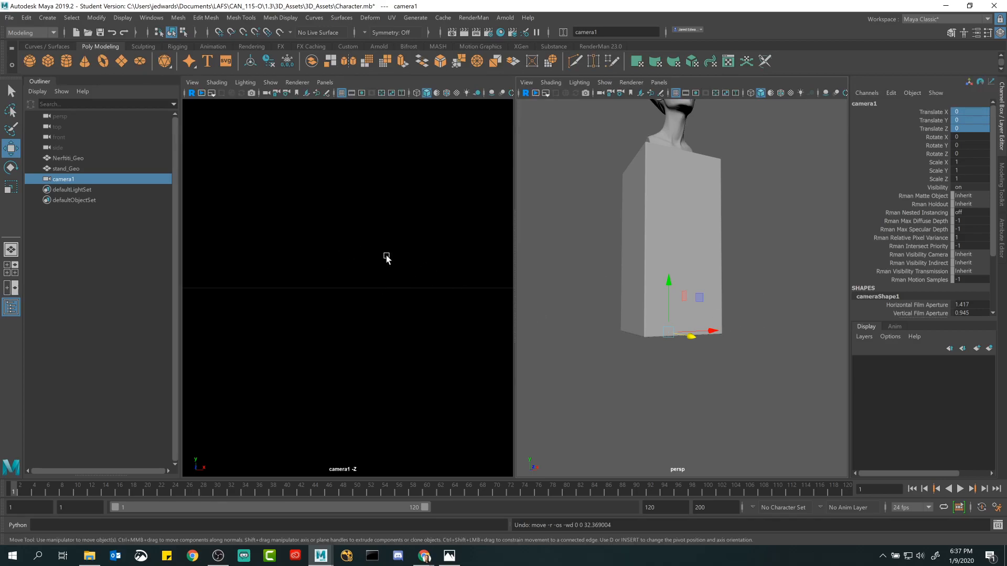
Step: Dolly camera1 back out of the stand through its own view to about 95.03 in Z
alt+right_drag(477, 260, 358, 260)
mouse_move(425, 260)
alt+right_down()
mouse_move(314, 259)
mouse_move(346, 255)
mouse_move(341, 240)
alt+right_up()
alt+right_drag(435, 237, 342, 229)
alt+right_drag(438, 226, 349, 226)
alt+right_drag(727, 340, 690, 338)
alt+drag(690, 338, 701, 354)
alt+right_drag(700, 354, 677, 349)
alt+right_drag(417, 286, 379, 278)
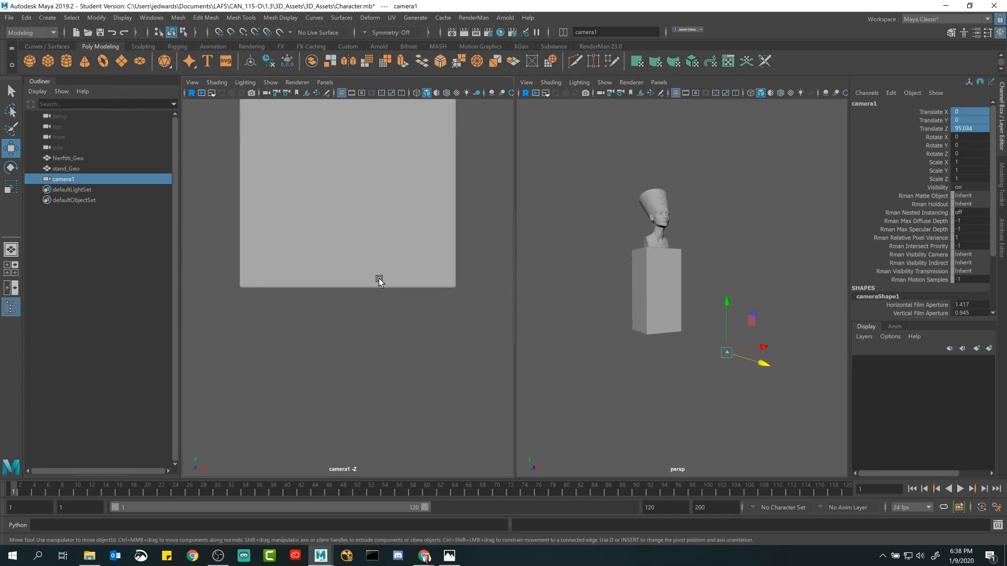
Step: Pan camera1 in its own view up to the bust, to about 0.48 in X and 89.92 in Y
alt+middle_drag(335, 128, 333, 269)
alt+middle_drag(337, 274, 341, 310)
mouse_move(333, 211)
alt+middle_down()
mouse_move(345, 312)
mouse_move(349, 279)
mouse_move(332, 276)
alt+middle_up()
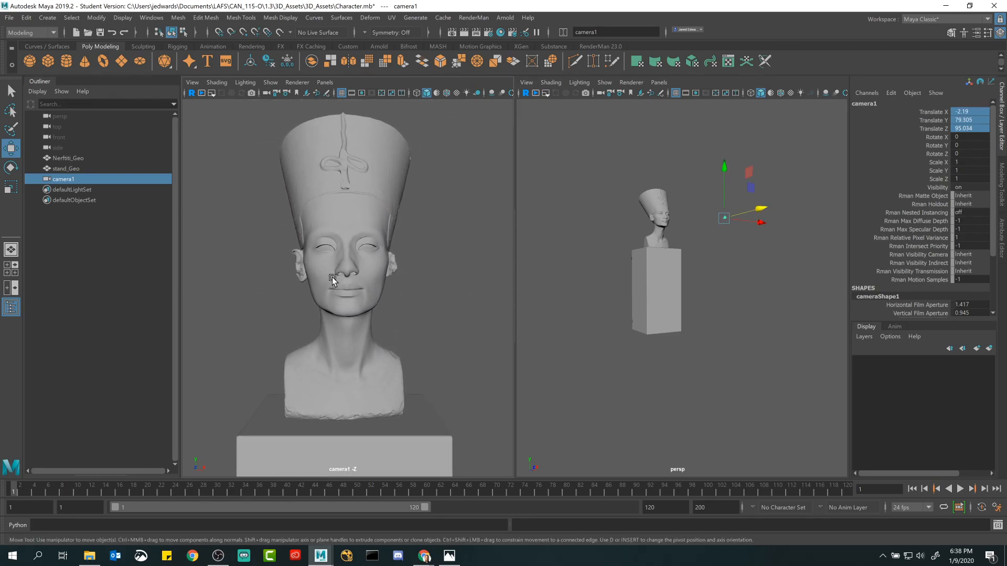
Step: Try to lower camera1 along Y with the Move tool, and undo the move
mouse_move(728, 150)
mouse_down()
mouse_move(727, 162)
mouse_move(728, 151)
mouse_up()
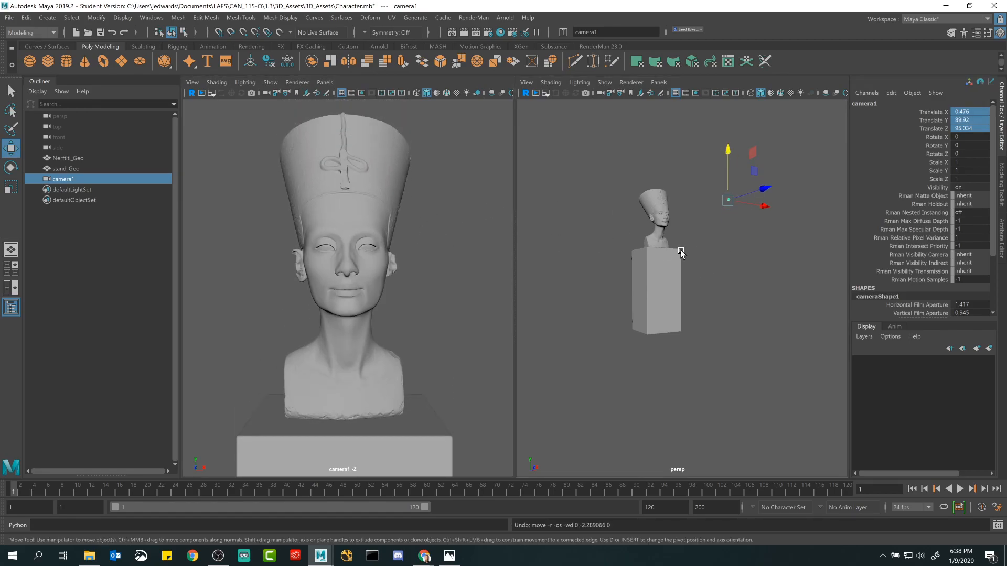
mouse_move(728, 150)
mouse_down()
mouse_move(726, 172)
mouse_move(726, 163)
mouse_up()
key(ctrl+z)
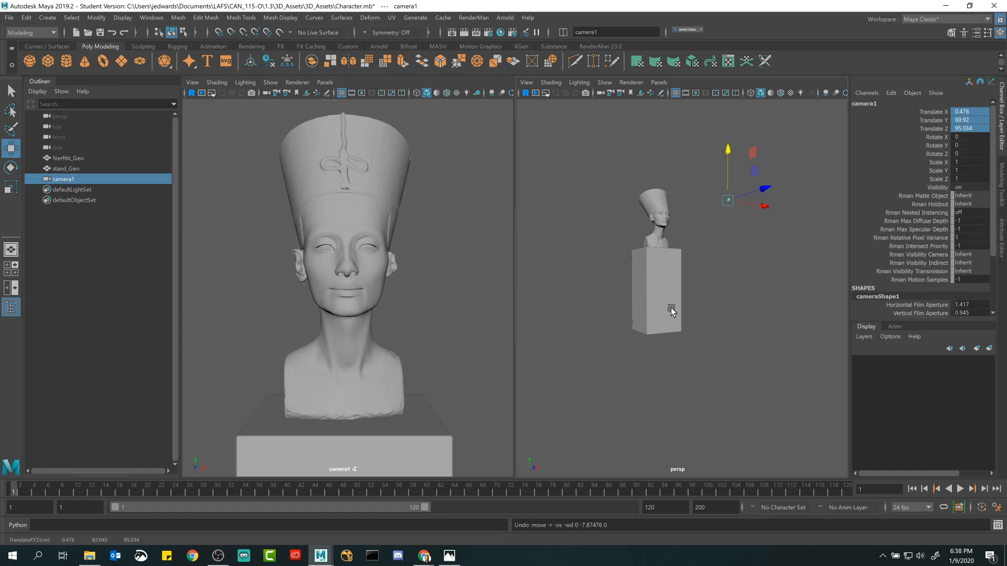
Step: Orbit camera1 around the bust to an angled view rotated about -3 in X and 16 in Y
alt+drag(665, 312, 644, 347)
scroll(377, 261, down, 1)
alt+drag(376, 261, 461, 250)
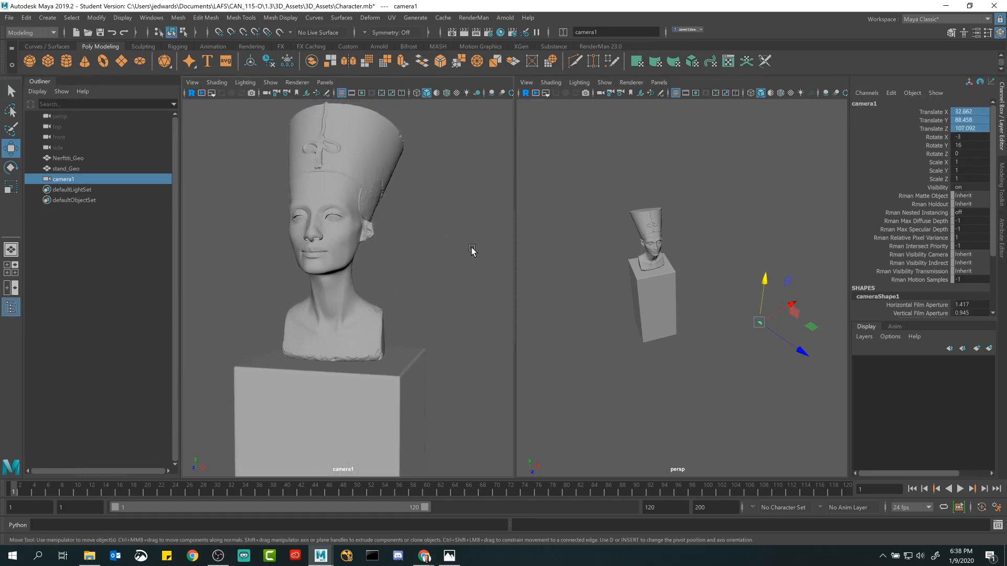
mouse_move(733, 301)
alt+mouse_down()
mouse_move(710, 286)
mouse_move(746, 288)
mouse_move(712, 316)
mouse_move(764, 298)
mouse_move(736, 311)
mouse_move(750, 301)
alt+mouse_up()
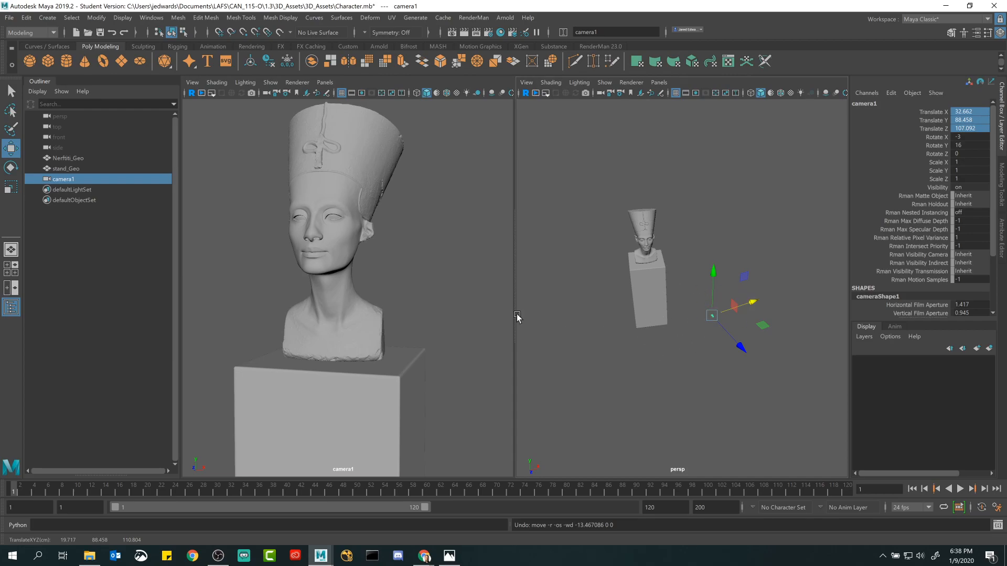
Step: Set camera1's Translate Y to 90 and put the Move tool away
alt+drag(755, 220, 777, 214)
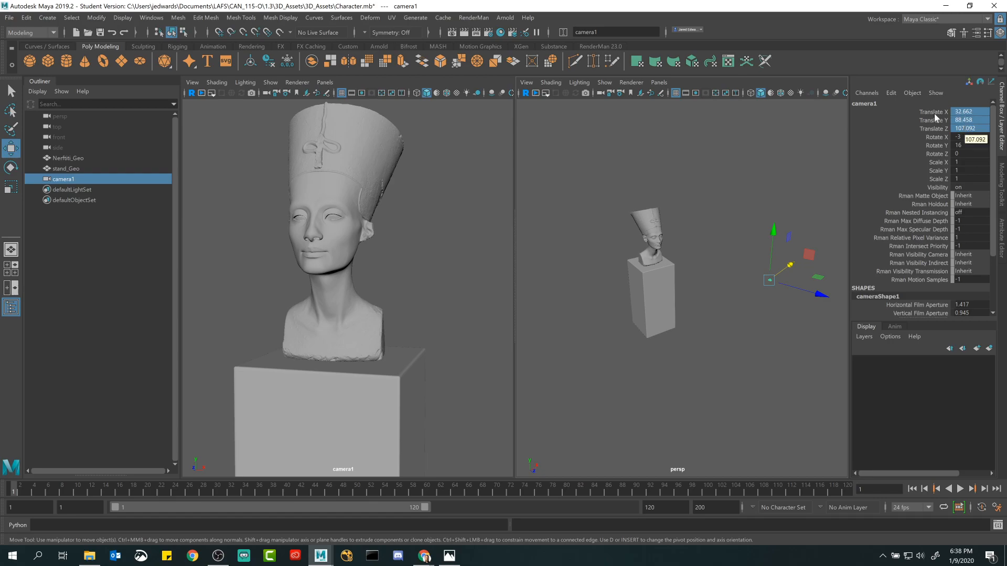
double_click(971, 120)
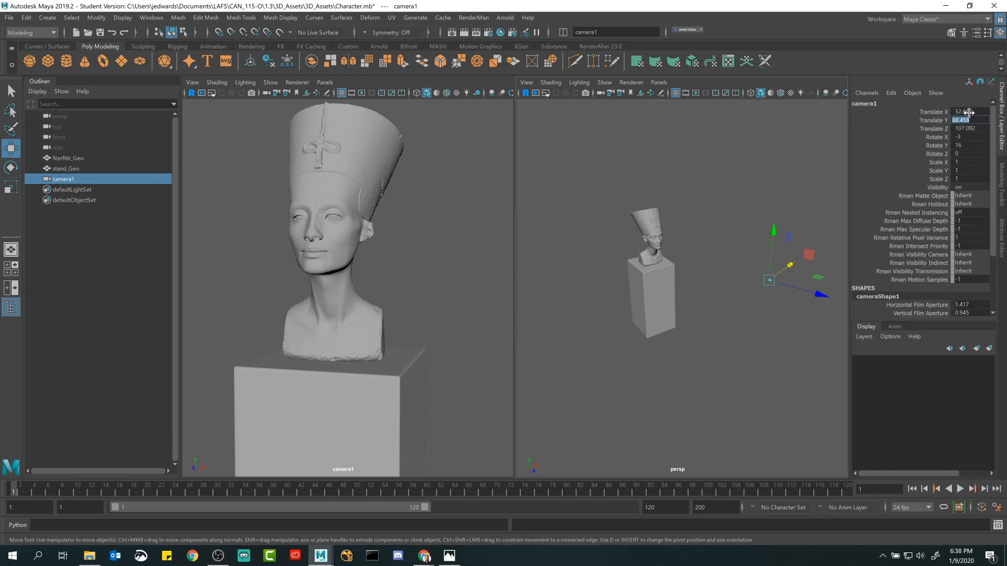
text(90)
key(Return)
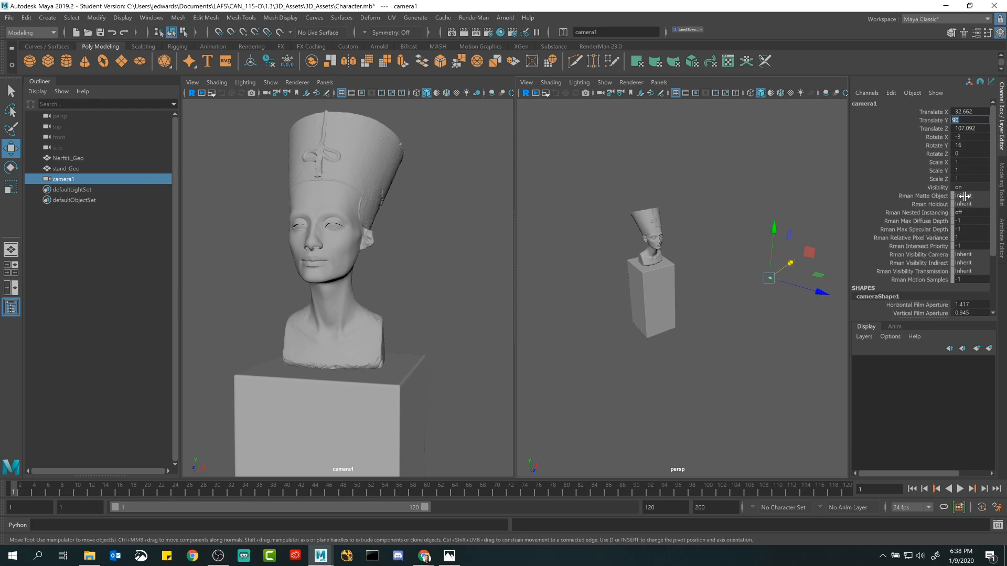
alt+drag(766, 230, 709, 216)
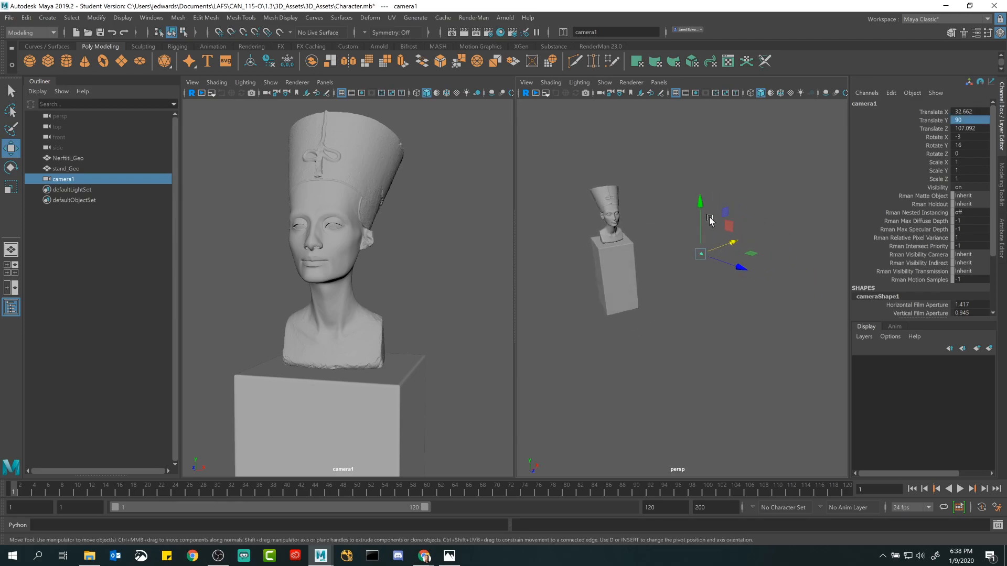
key(q)
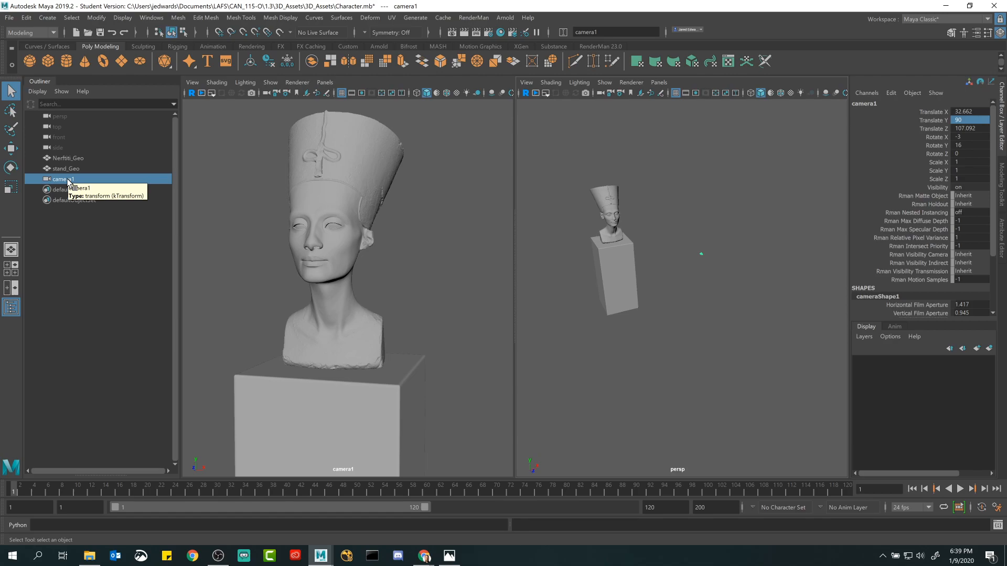
Step: Switch to the Chrome activity page, review the Match Composition for Characters slide full screen, and return to Maya
mouse_move(425, 559)
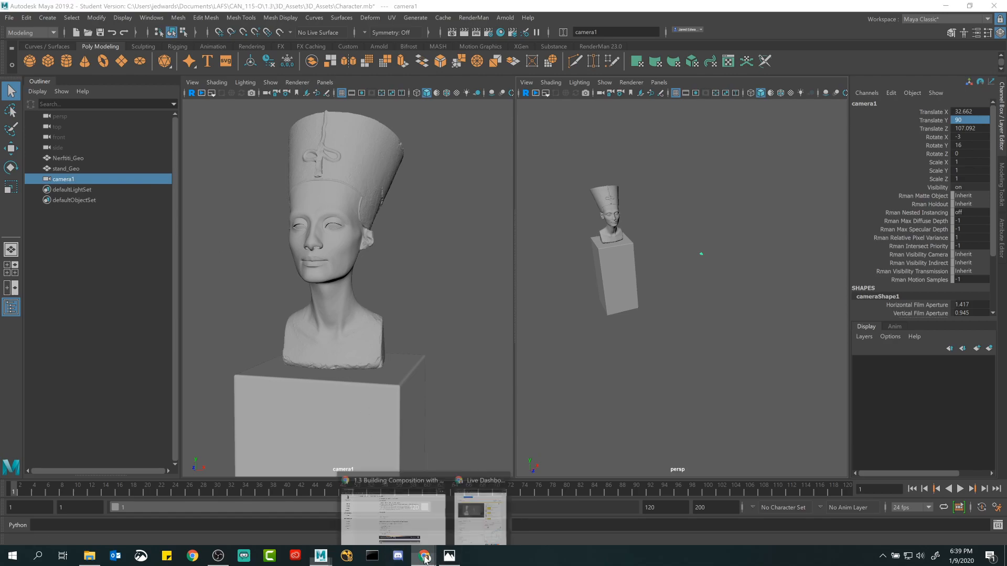
click(373, 517)
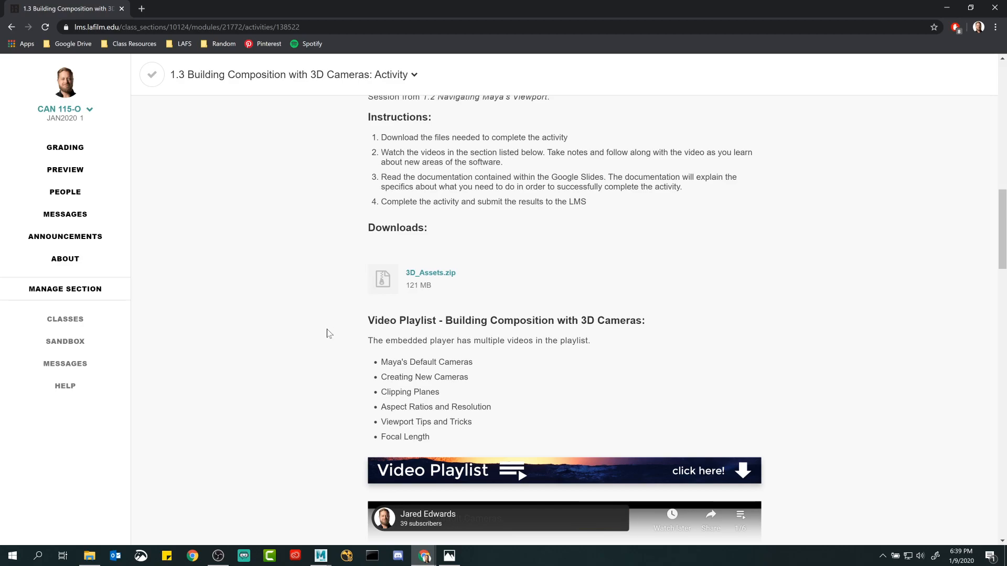
scroll(328, 333, down, 15)
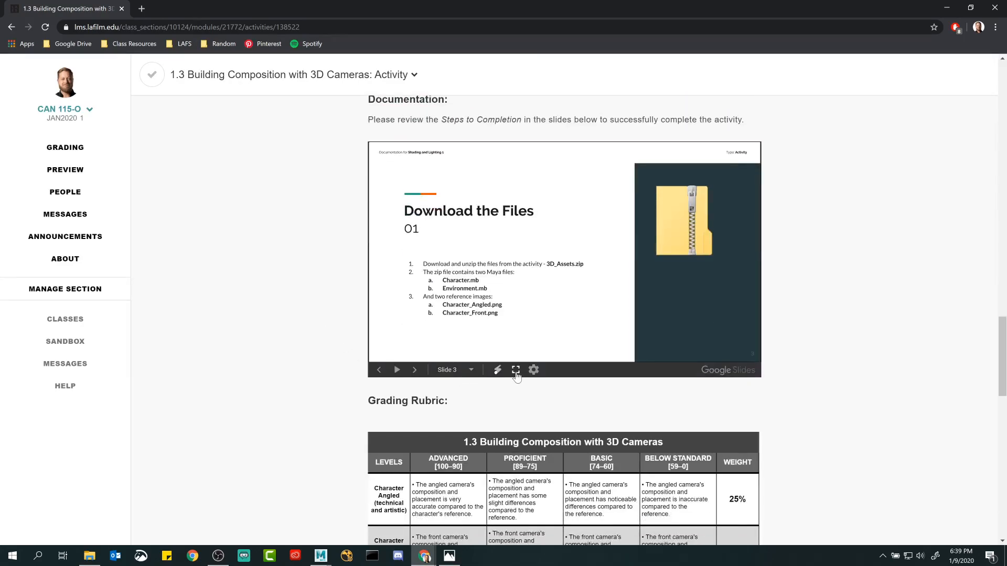
click(515, 370)
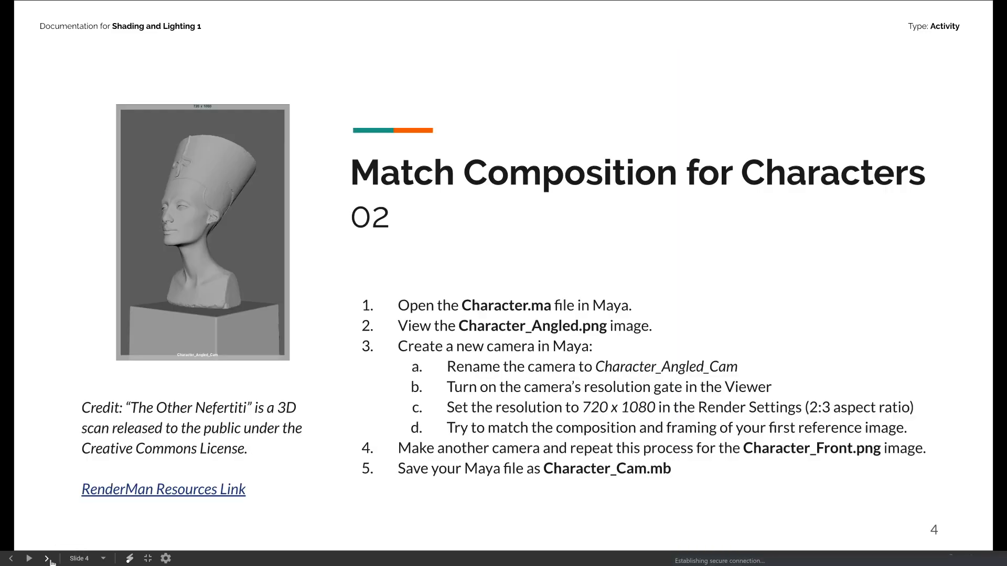
click(48, 559)
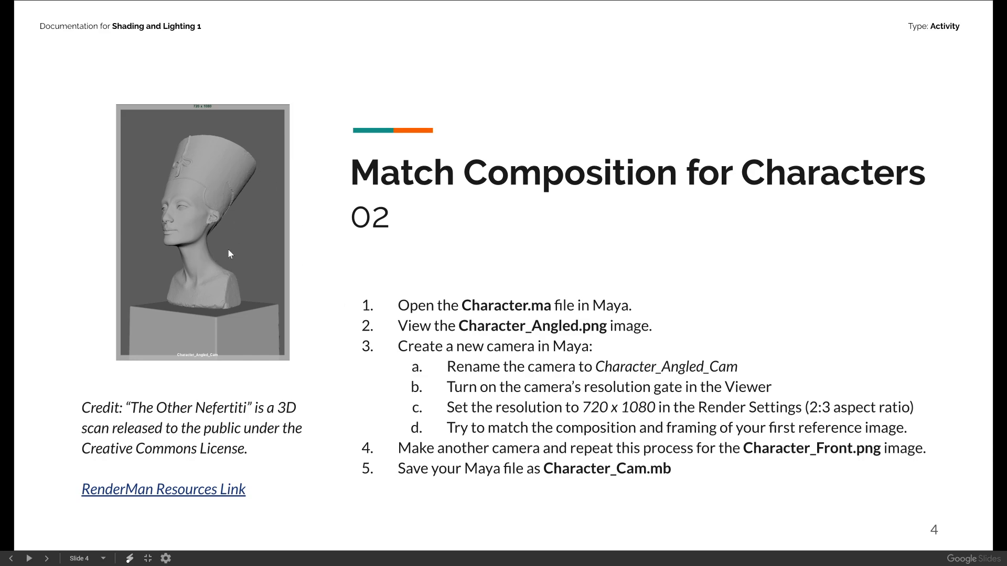
key(Escape)
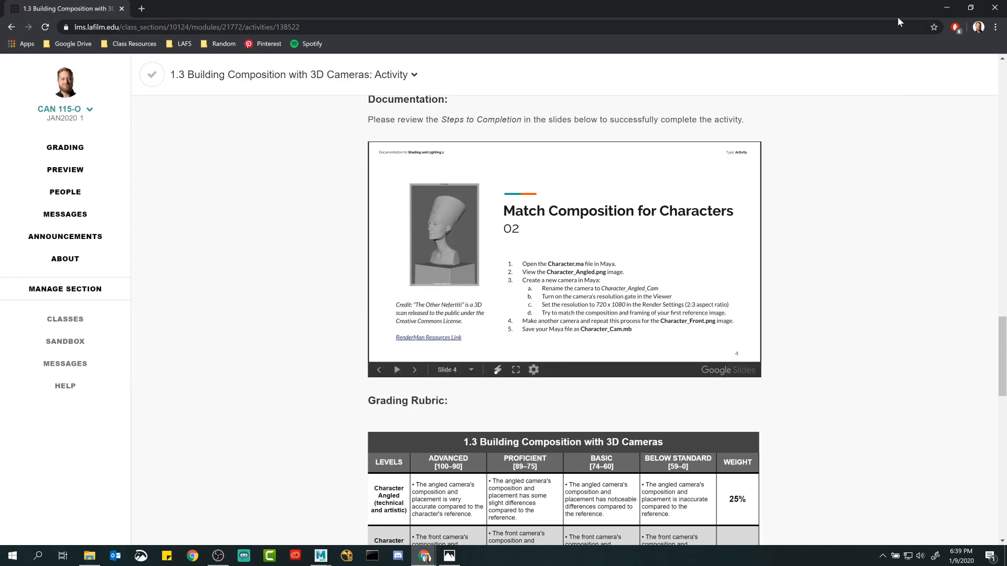
click(946, 7)
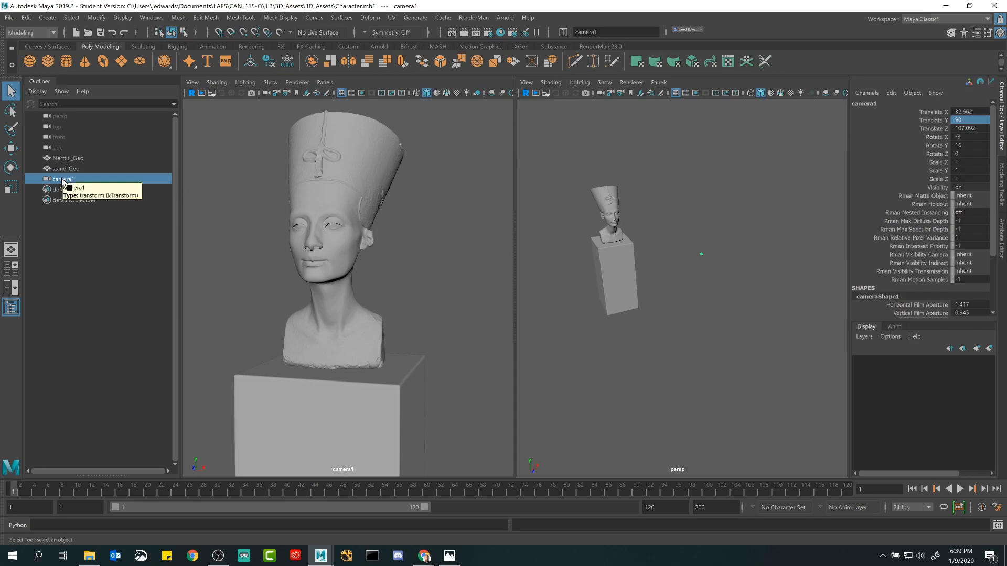
Step: Create a polygon cylinder scaled to about 29.19 at about 39.02 in X, and add a polygon cone at the origin
click(68, 157)
click(509, 157)
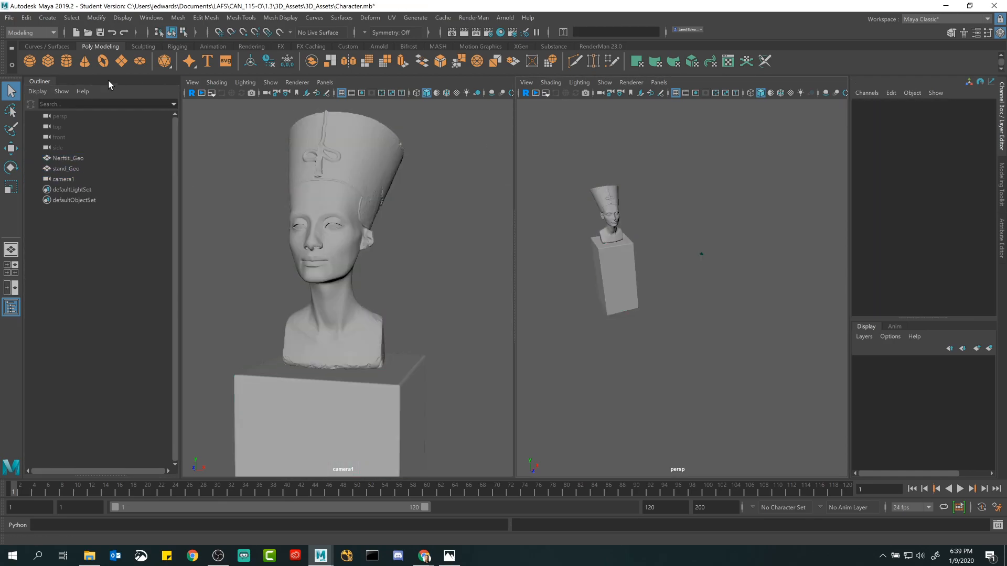
click(65, 62)
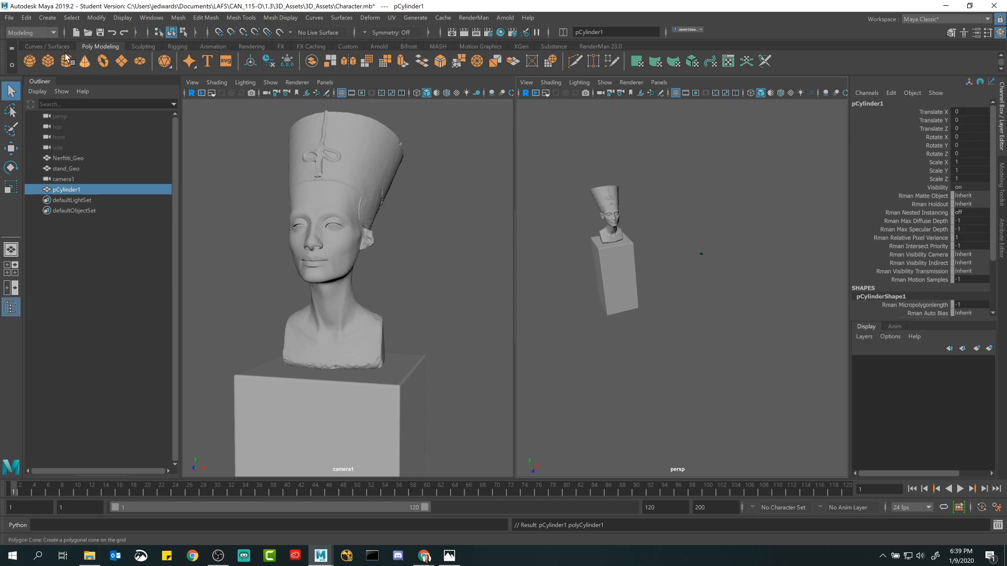
key(w)
drag(662, 294, 703, 288)
key(r)
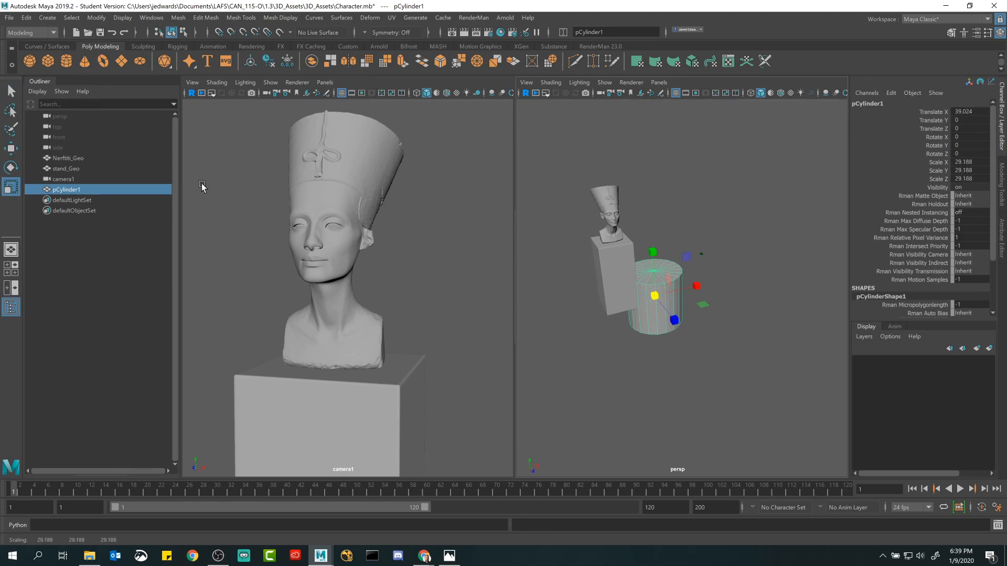
click(83, 62)
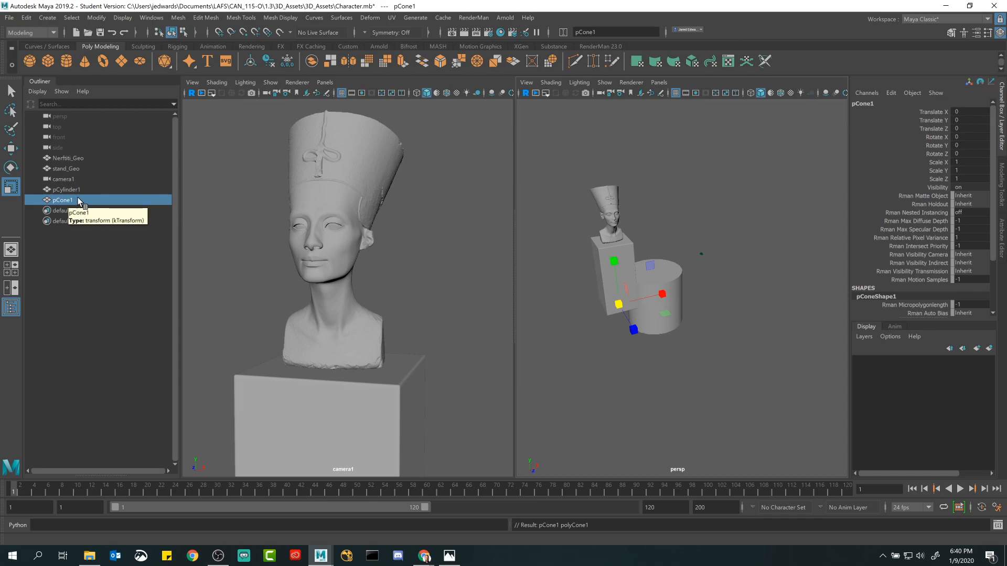
Step: Delete the test cylinder and cone from the scene
click(70, 190)
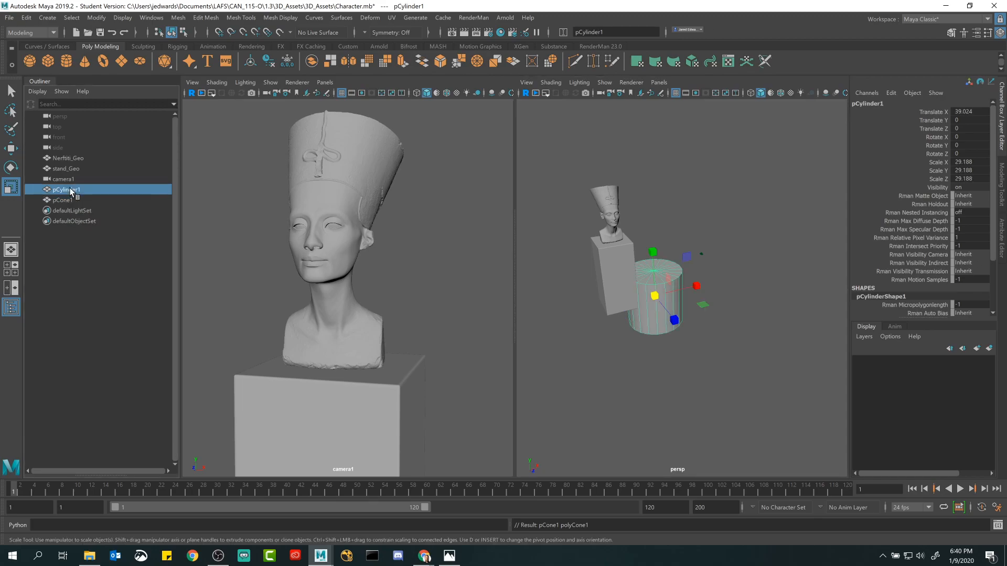
key(Delete)
click(71, 189)
key(Delete)
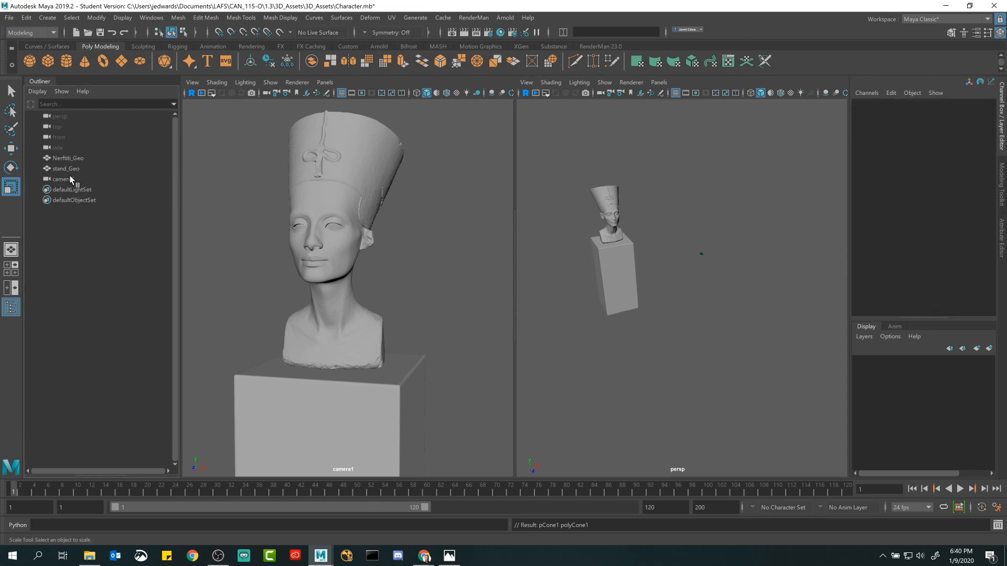
Step: Select camera1, check the required camera name on the Chrome activity slide, and return to Maya
click(69, 180)
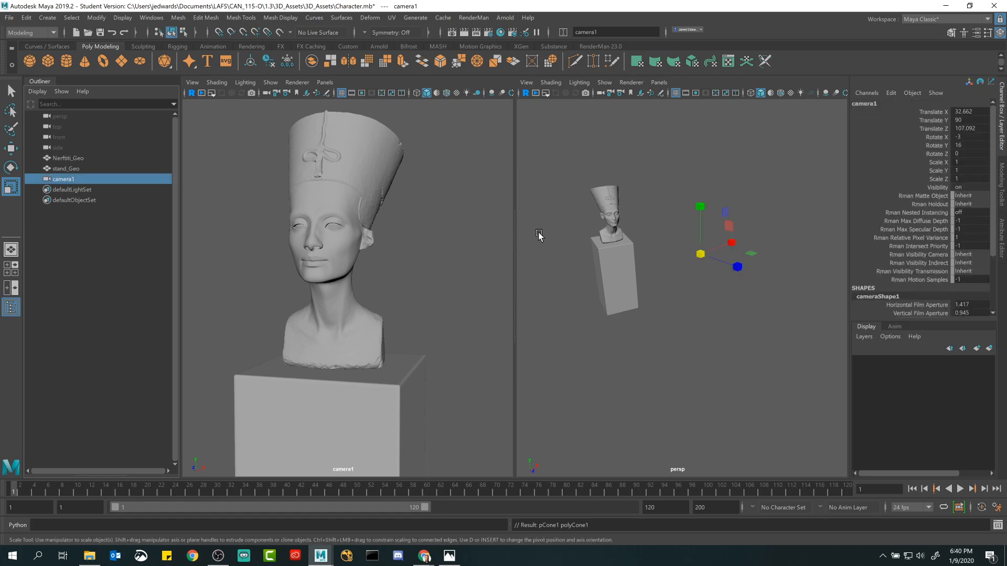
key(q)
mouse_move(423, 557)
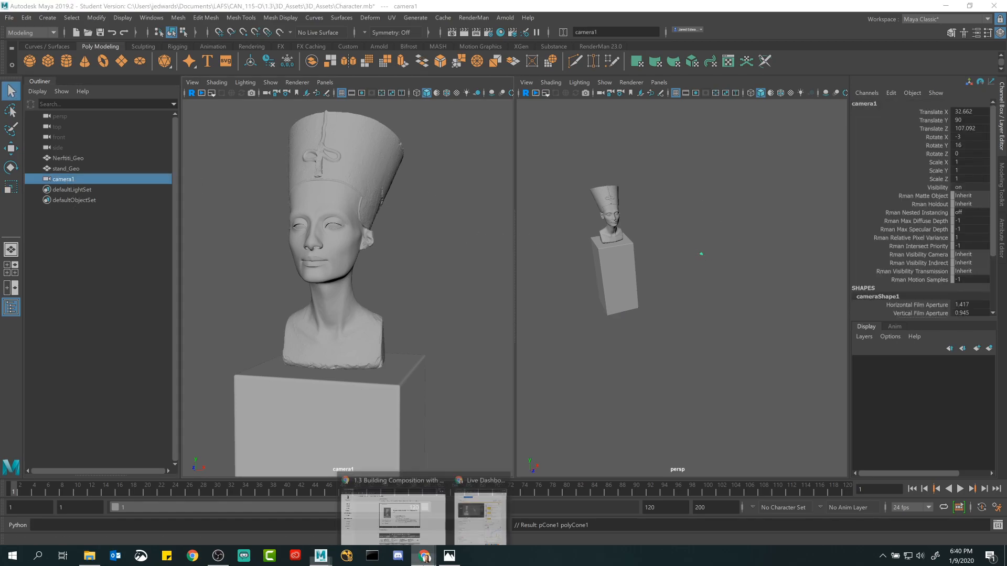
click(400, 516)
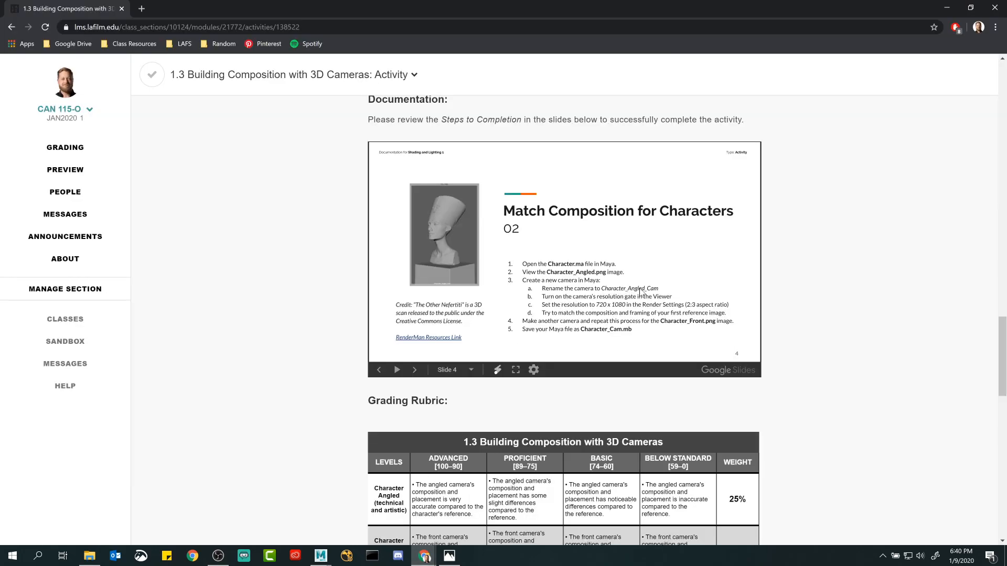
click(947, 7)
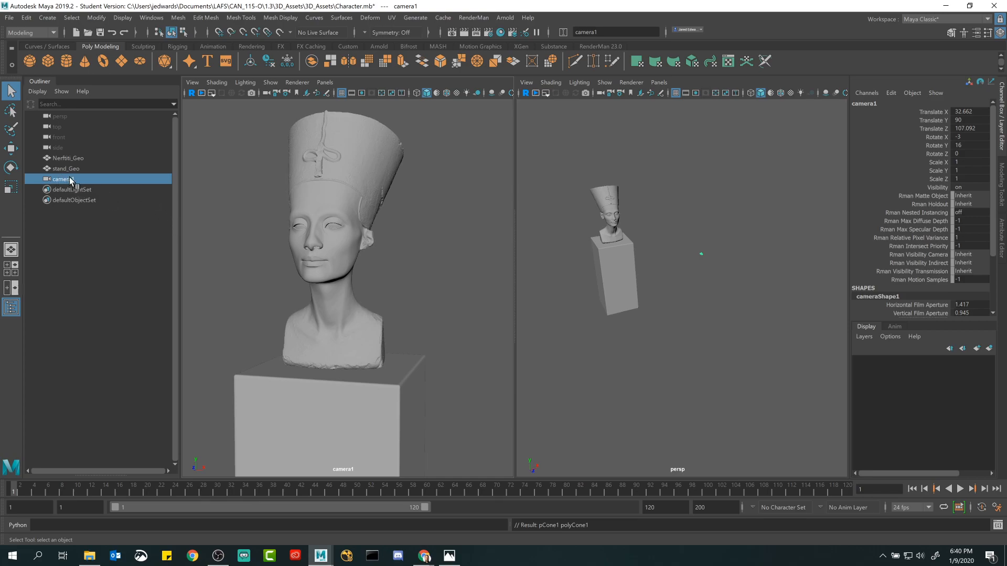
Step: Rename camera1 to Character_Angled_Cam and reselect it in the scene
click(865, 104)
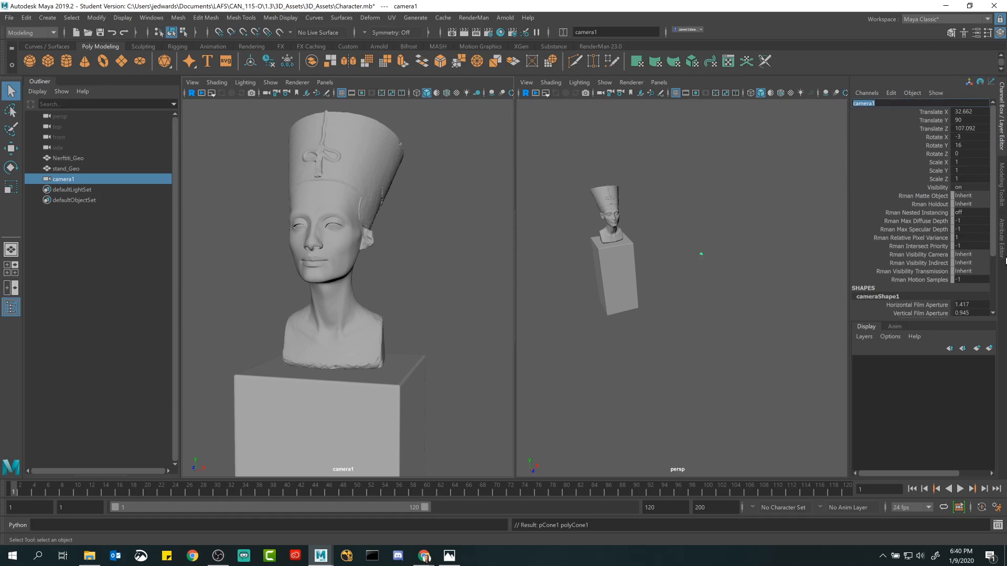
click(1002, 239)
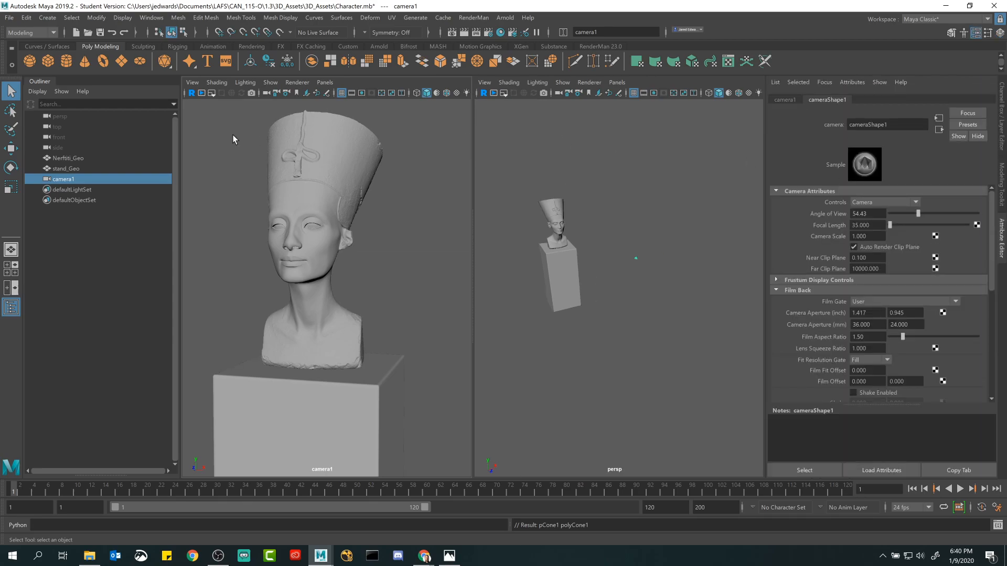
click(785, 99)
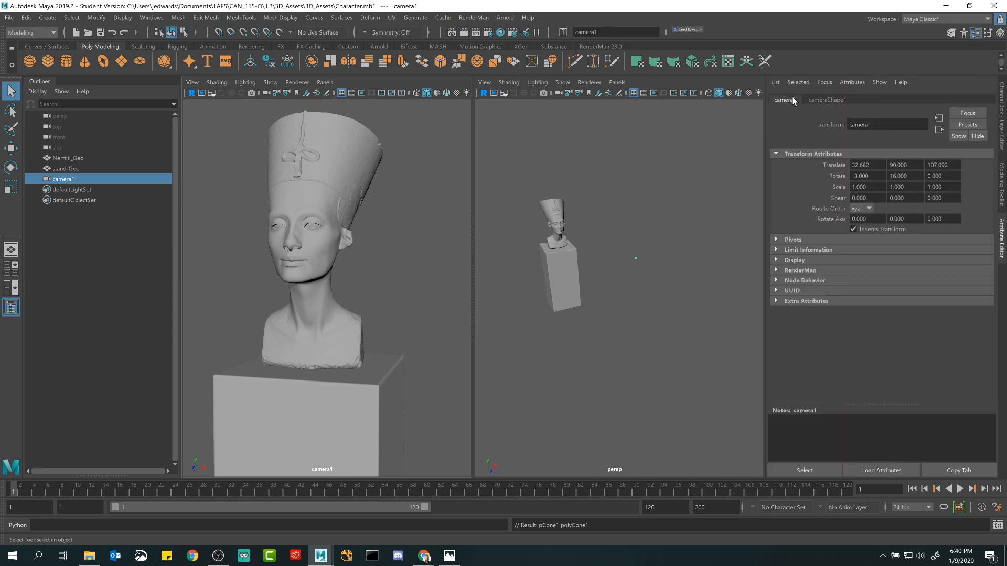
drag(883, 125, 795, 127)
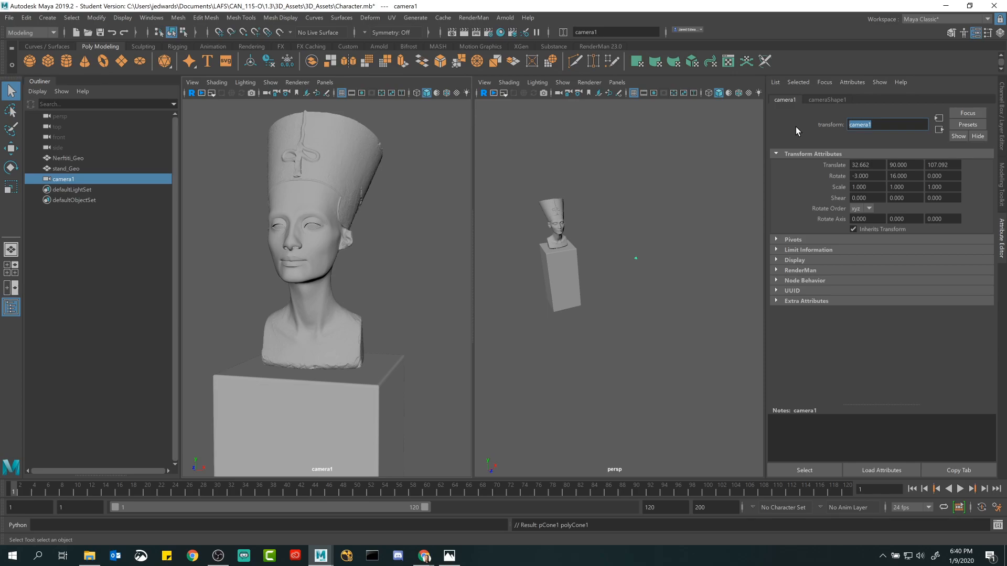
double_click(72, 181)
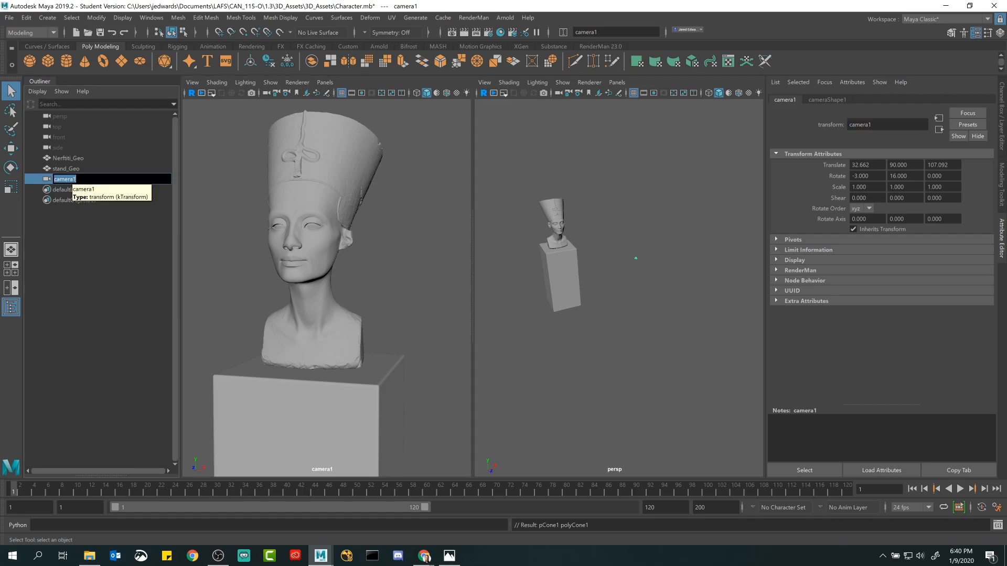
text(Character_Angled_Cam)
key(Return)
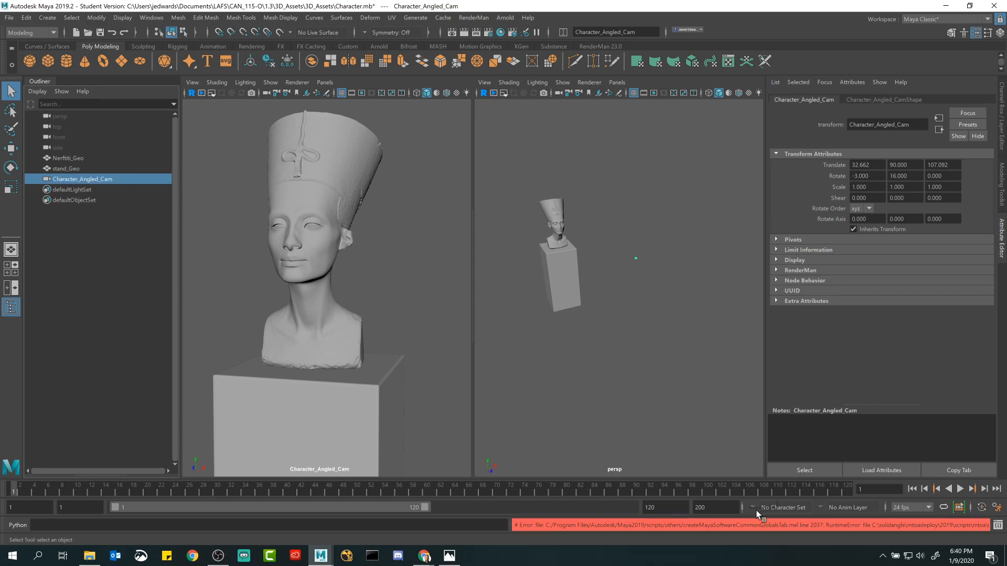
click(612, 357)
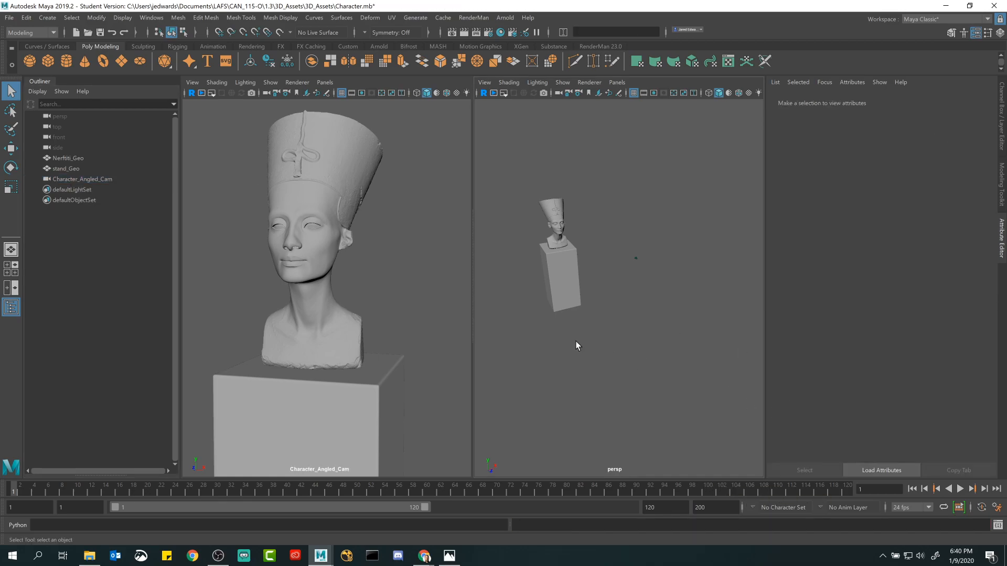
click(101, 180)
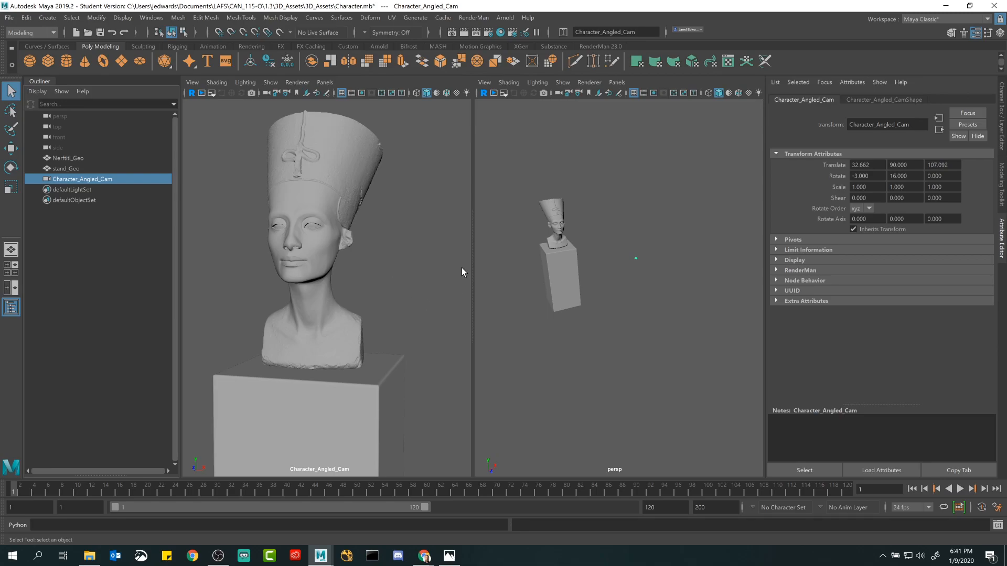
Step: Check the Character_Angled.PNG reference in Photos, return to Maya, and make the camera viewport wider than the persp viewport
click(449, 556)
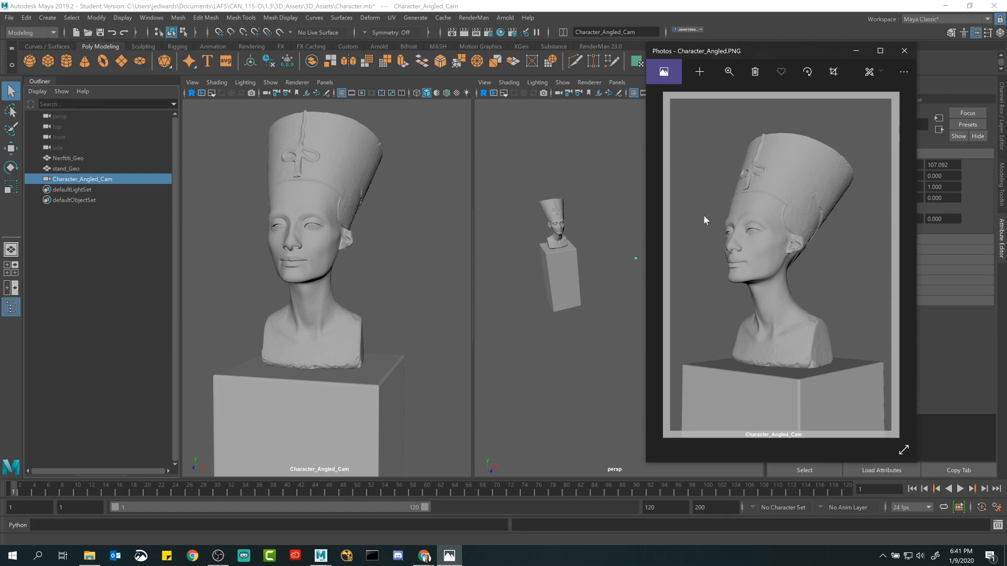
click(855, 51)
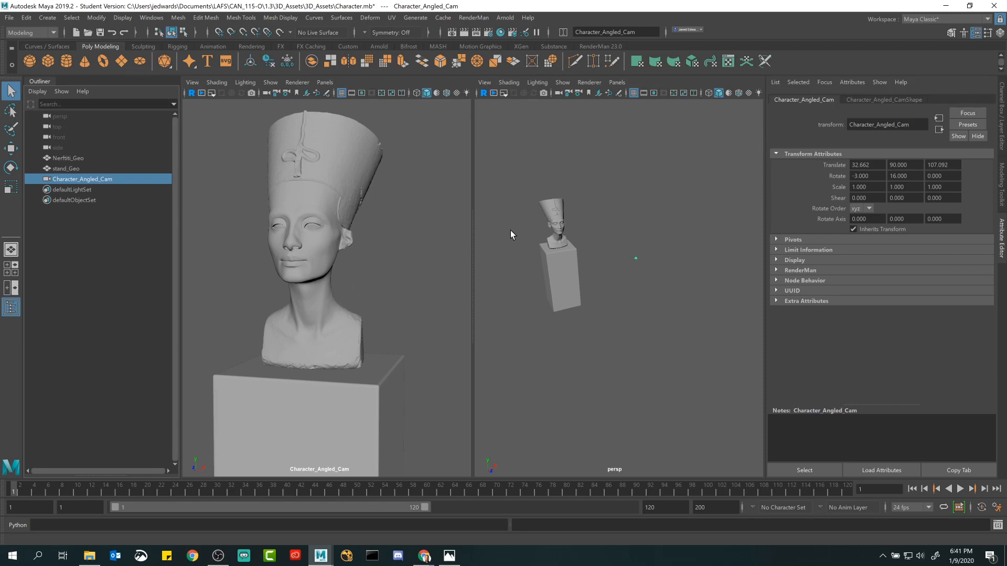
drag(475, 233, 591, 228)
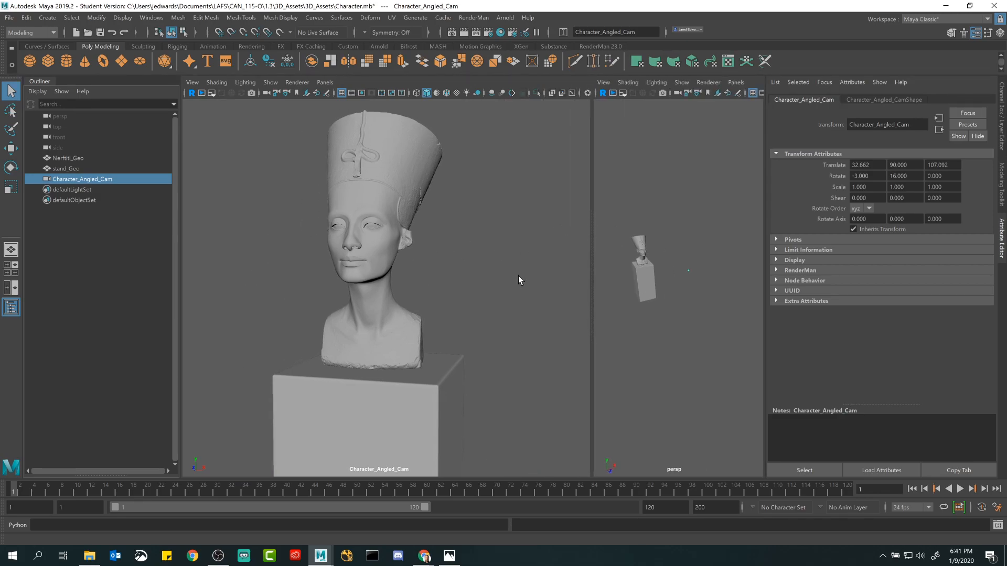
drag(590, 273, 526, 257)
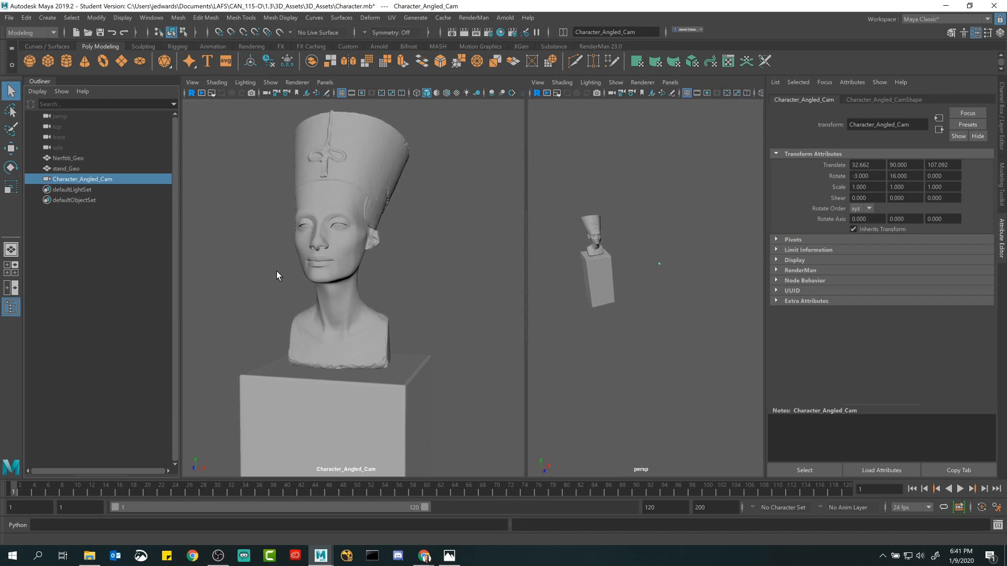
drag(529, 195, 549, 191)
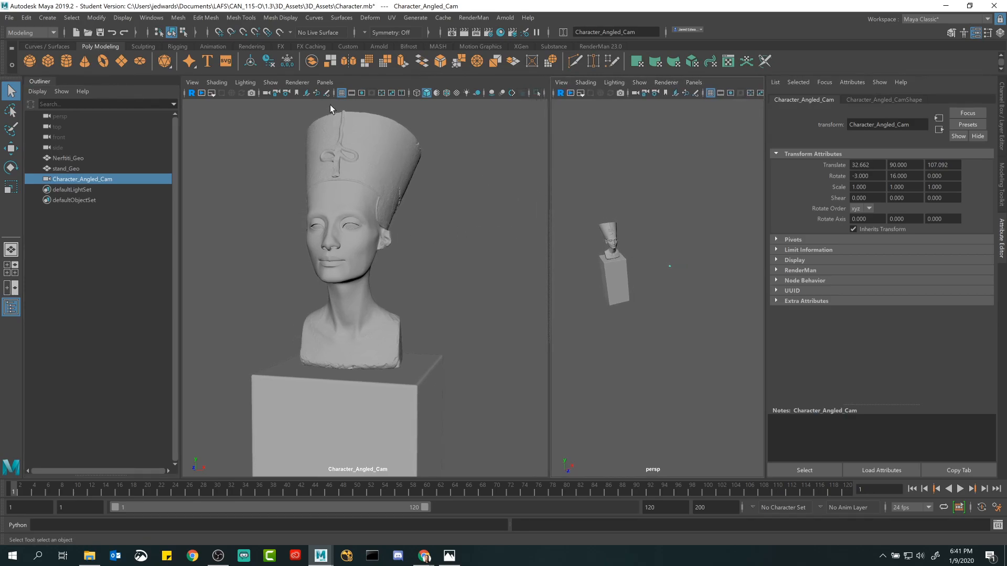
Step: Turn on the resolution gate for the Character_Angled_Cam view and widen that viewport to show the whole gate
click(363, 93)
click(363, 94)
click(362, 94)
click(362, 93)
click(362, 93)
drag(549, 169, 639, 168)
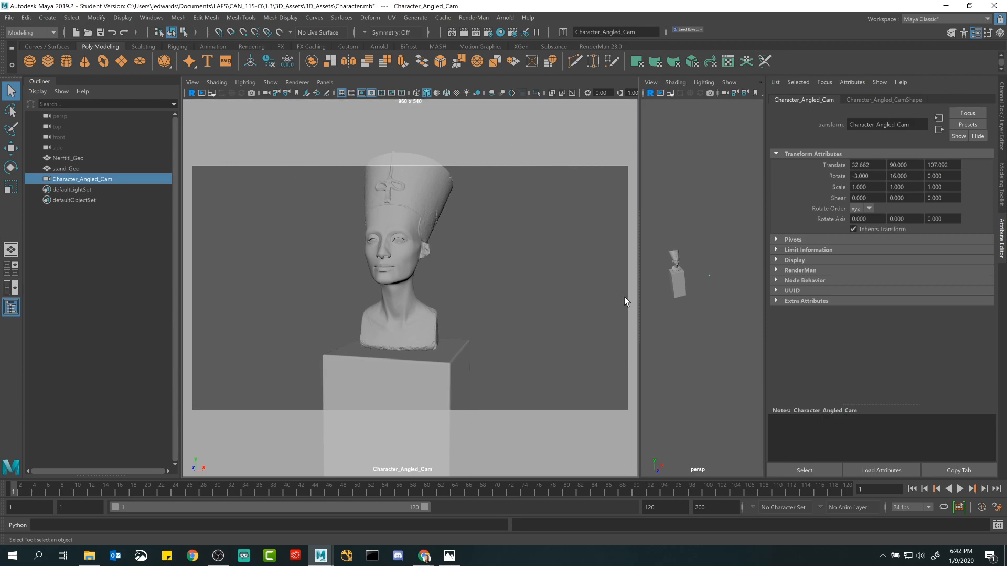
Step: Toggle the resolution gate off and on repeatedly to compare the camera view with and without it, leaving it on
click(362, 93)
click(362, 93)
click(362, 93)
click(362, 94)
click(362, 93)
click(362, 94)
click(360, 94)
click(361, 93)
click(361, 93)
click(360, 93)
click(360, 93)
click(360, 93)
Step: Switch to the Chrome activity page, read the required render resolution on the full-screen slide, and return to Maya
mouse_move(424, 555)
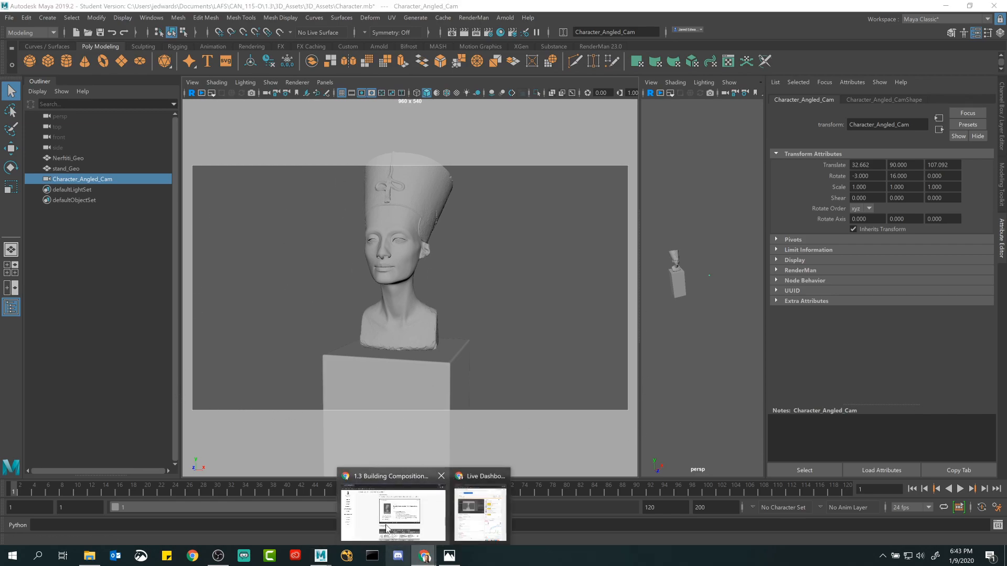
click(391, 506)
click(515, 369)
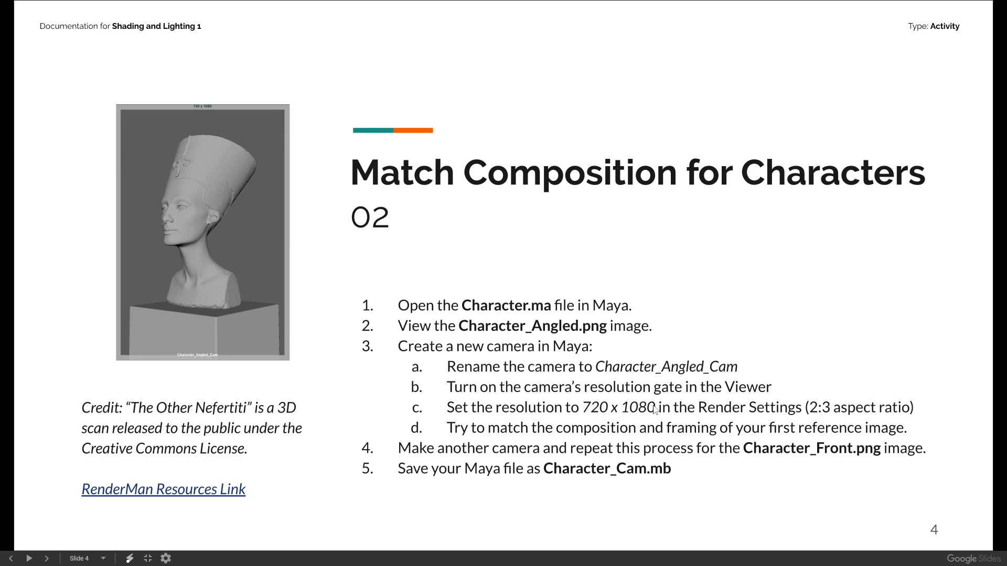
key(Escape)
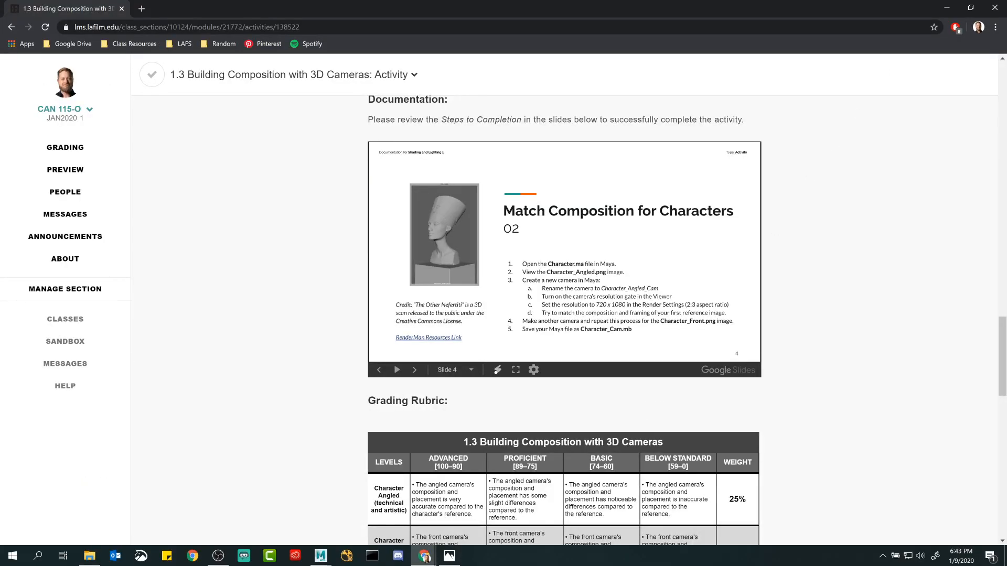
click(945, 7)
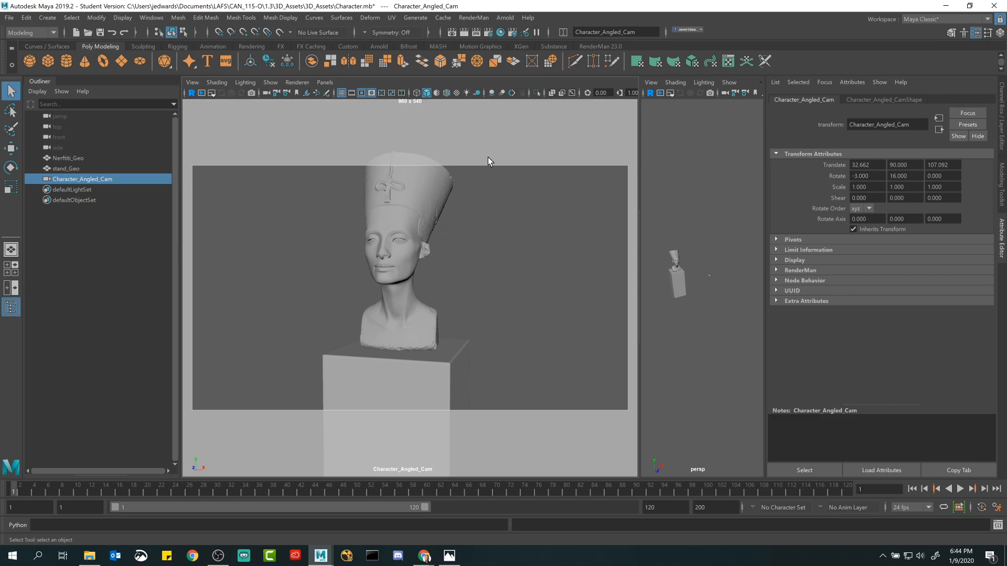
Step: Open the Render Settings, try Arnold Renderer as the renderer, and set it back to Maya Software
click(490, 33)
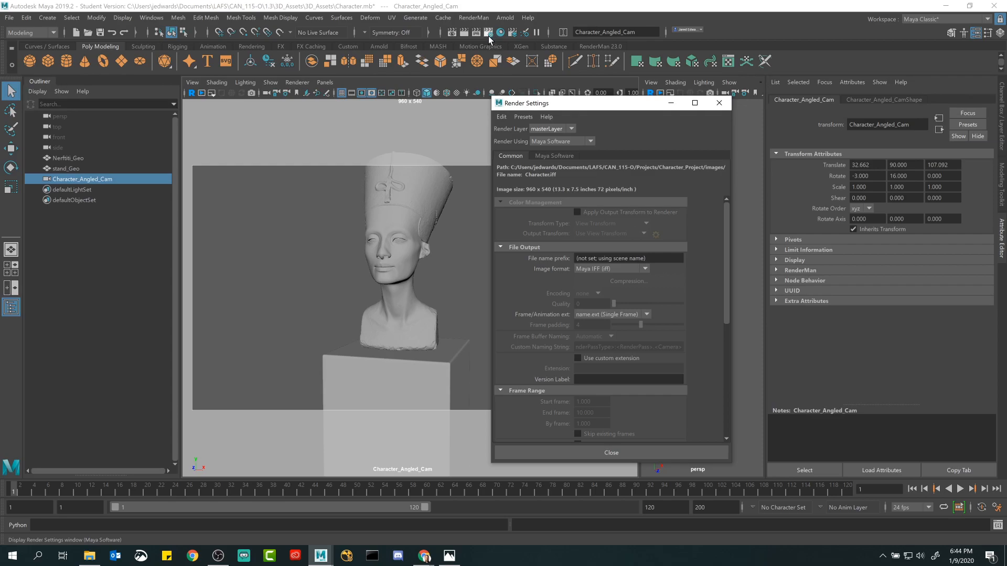
drag(592, 107, 600, 90)
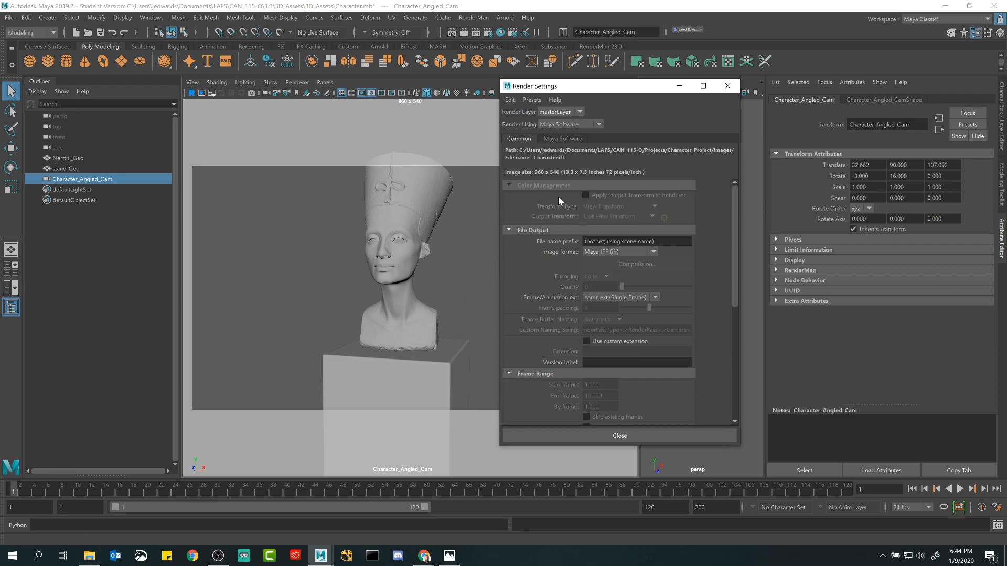
click(580, 125)
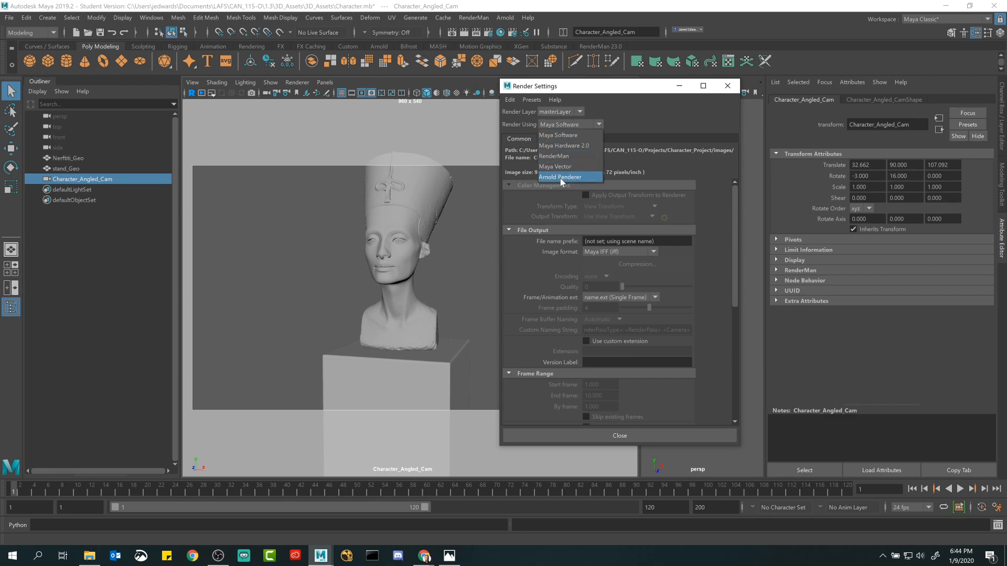
click(560, 177)
click(564, 125)
click(564, 133)
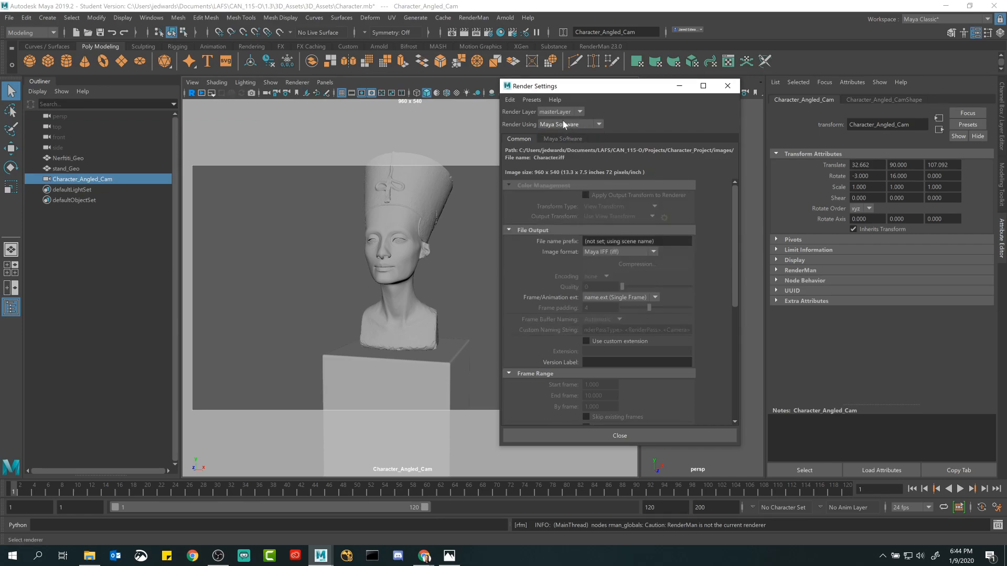
click(571, 124)
click(570, 124)
Step: Set the render image size to a width of 720 and a height of 1080 pixels
drag(734, 195, 645, 196)
drag(732, 243, 737, 334)
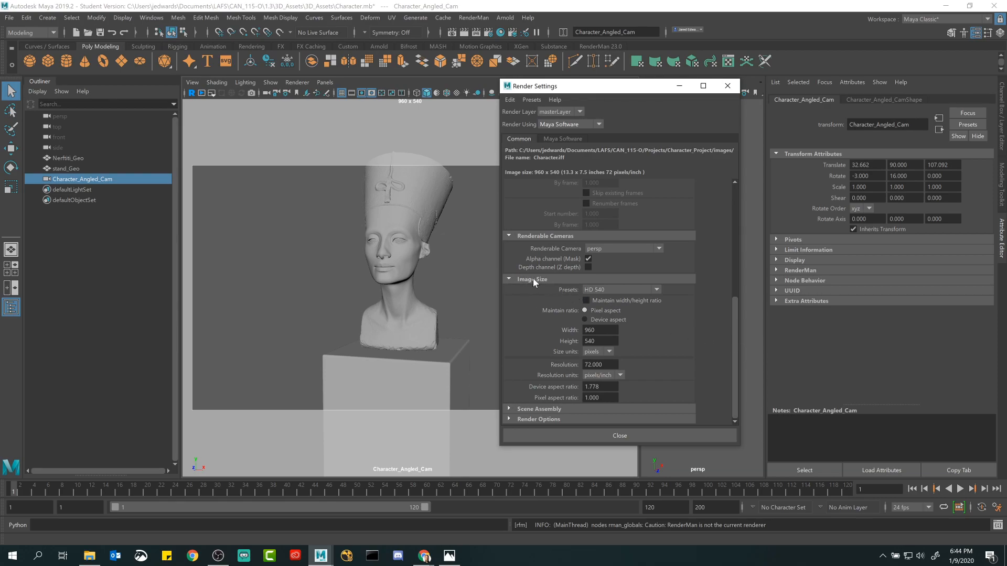
click(599, 290)
click(628, 291)
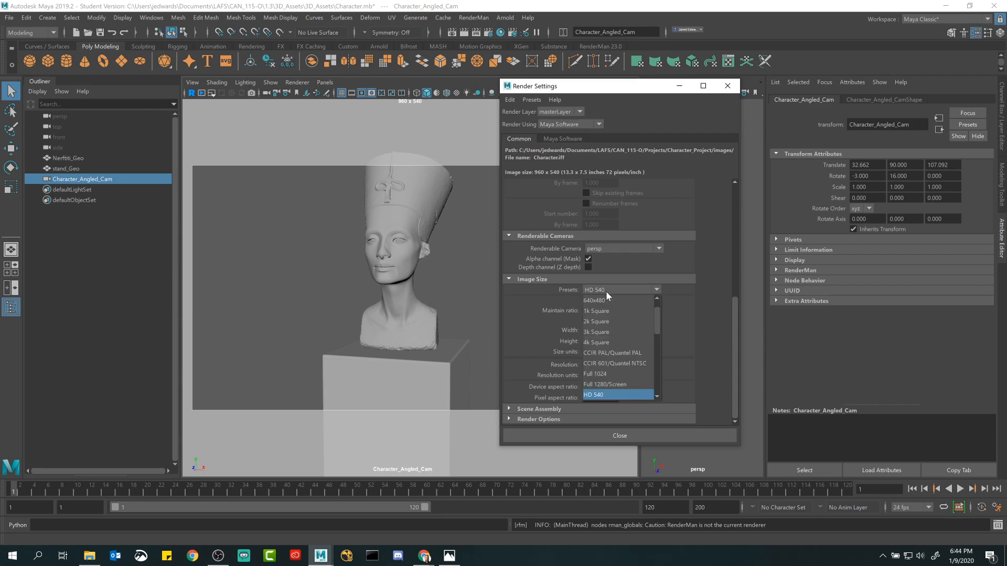
double_click(590, 330)
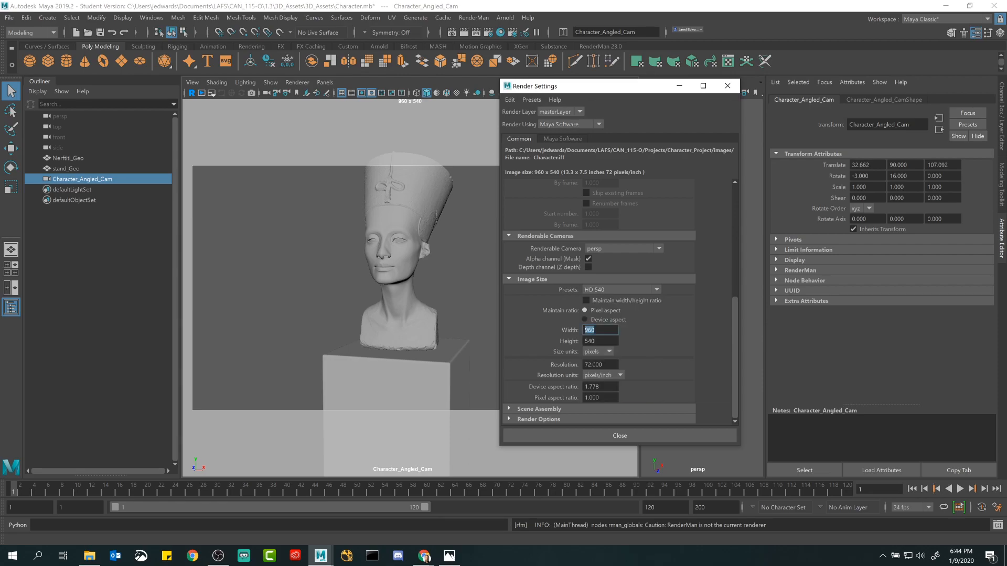
key(Tab)
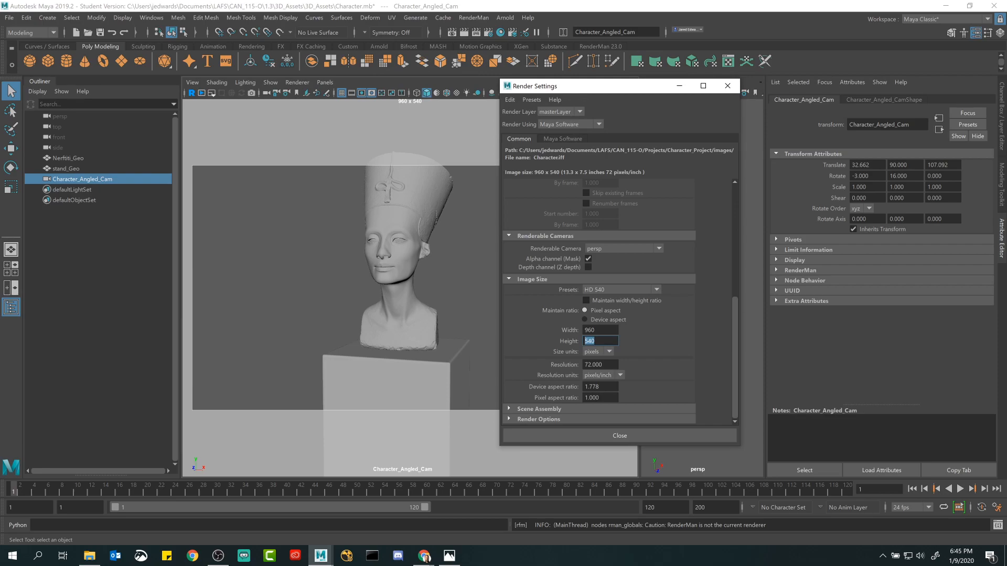
double_click(591, 331)
text(720)
key(Return)
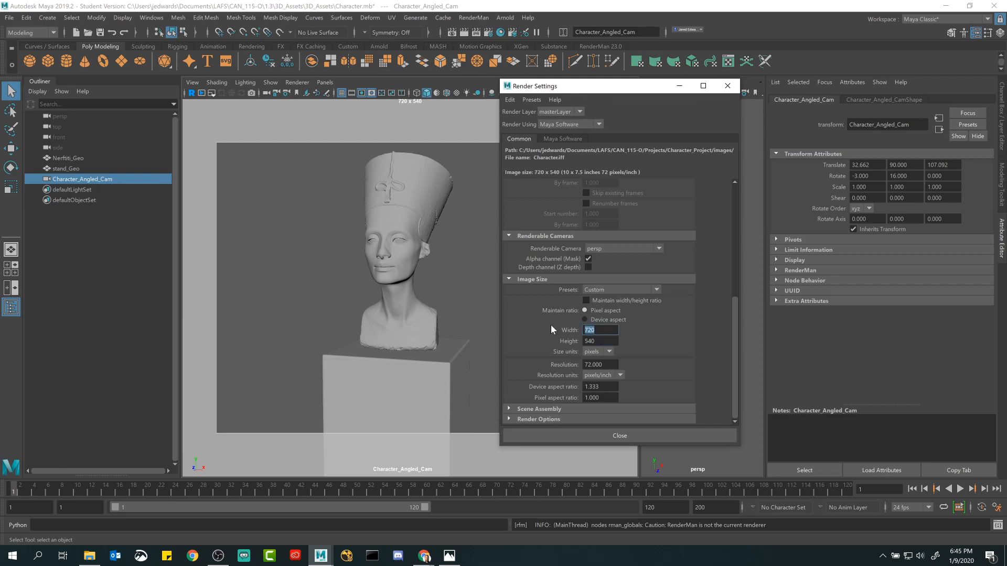
key(Tab)
text(1080)
key(Return)
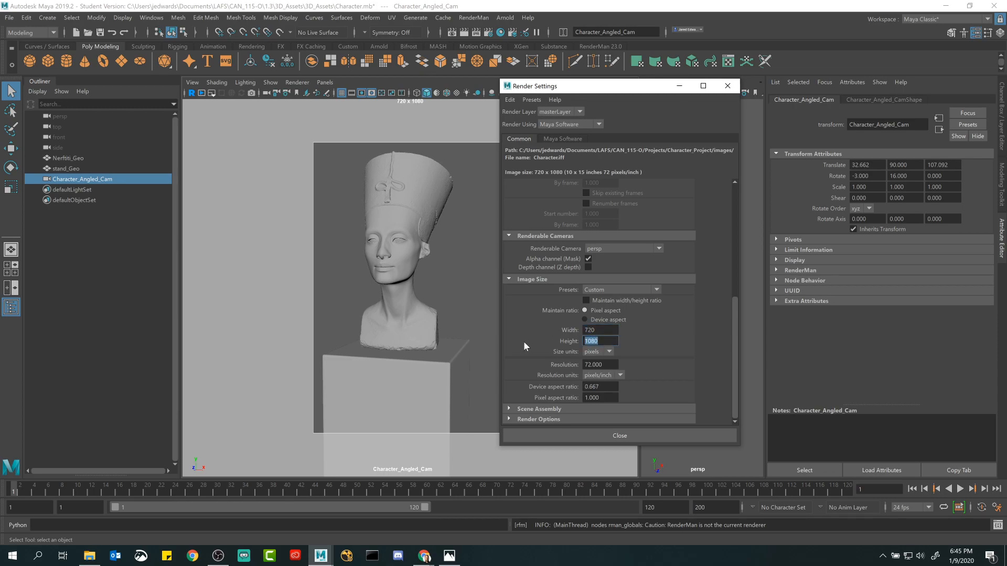
Step: Review the image size presets, width, height and pixel aspect ratio beside the camera view, and close the Render Settings
drag(577, 86, 659, 79)
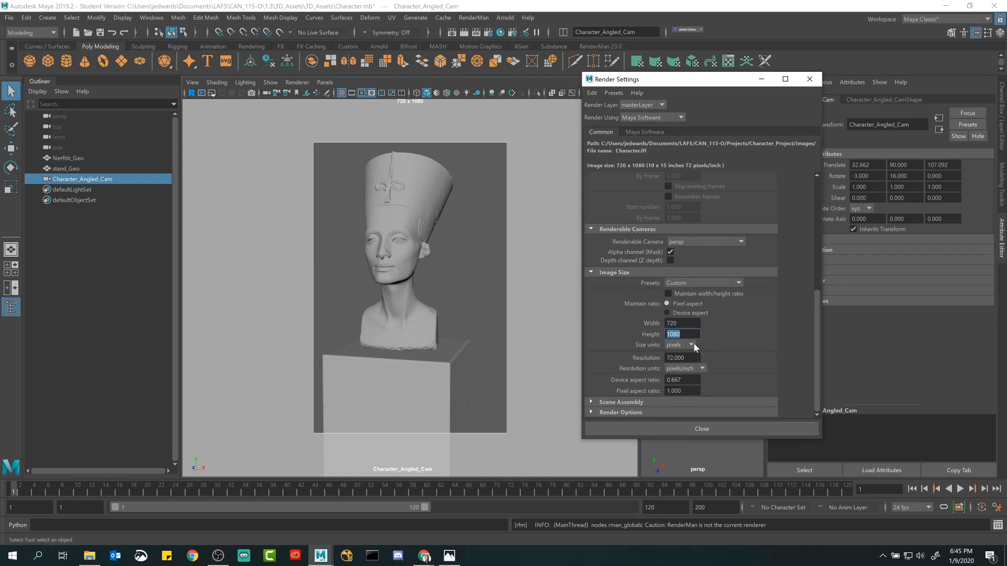
click(690, 331)
drag(685, 323, 650, 325)
drag(686, 334, 645, 337)
drag(684, 391, 651, 392)
click(702, 283)
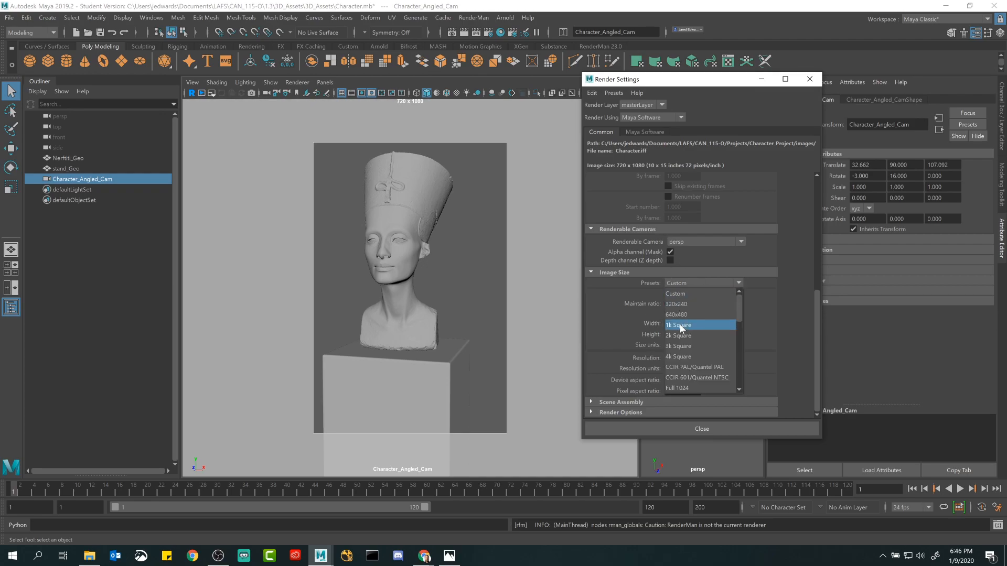
click(715, 291)
double_click(675, 390)
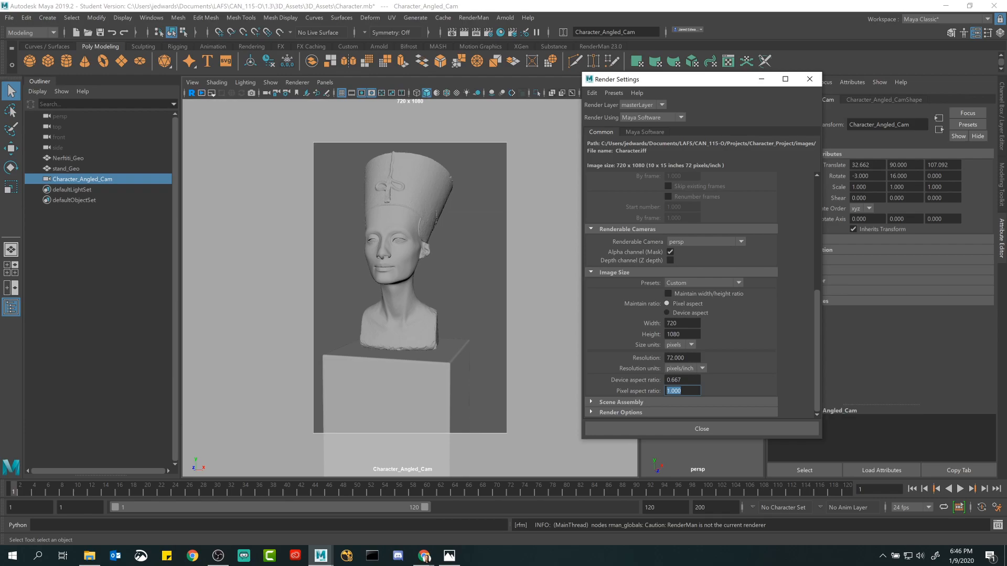
click(683, 324)
click(682, 334)
click(683, 324)
click(683, 334)
click(661, 428)
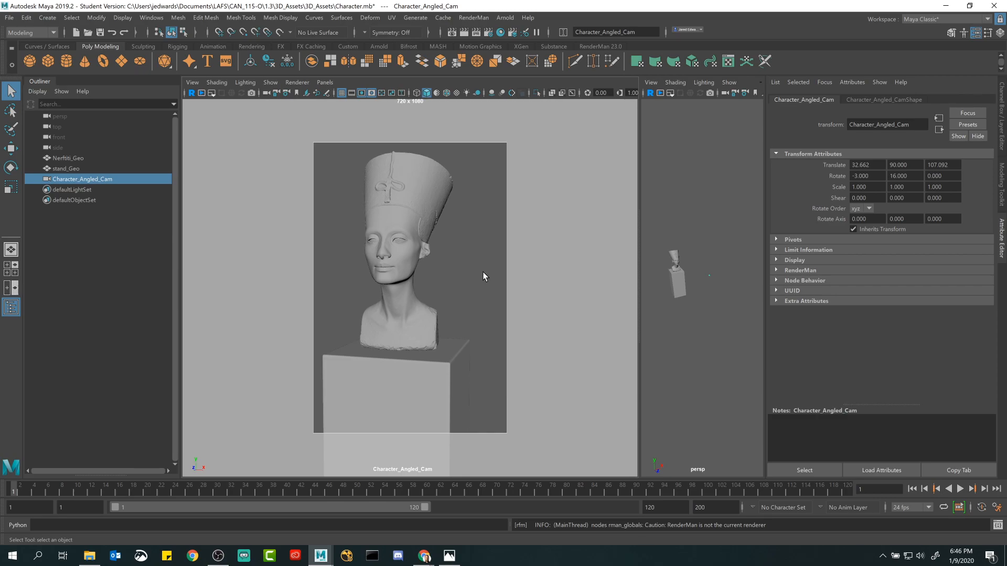
Step: Place the Character_Angled.PNG reference in Photos beside the camera view to compare the framing, and return to Maya
click(449, 555)
drag(746, 52, 720, 65)
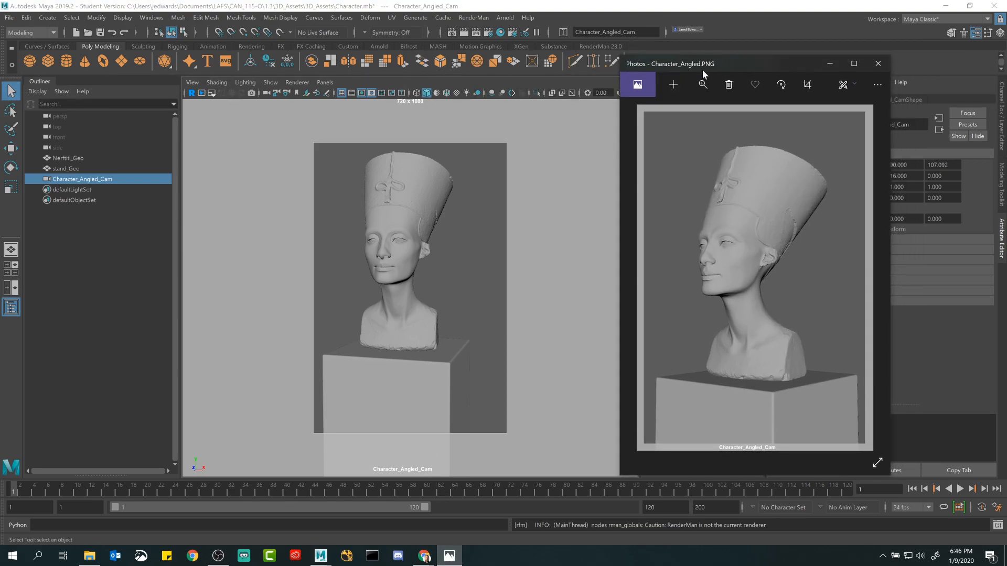
drag(729, 62, 780, 61)
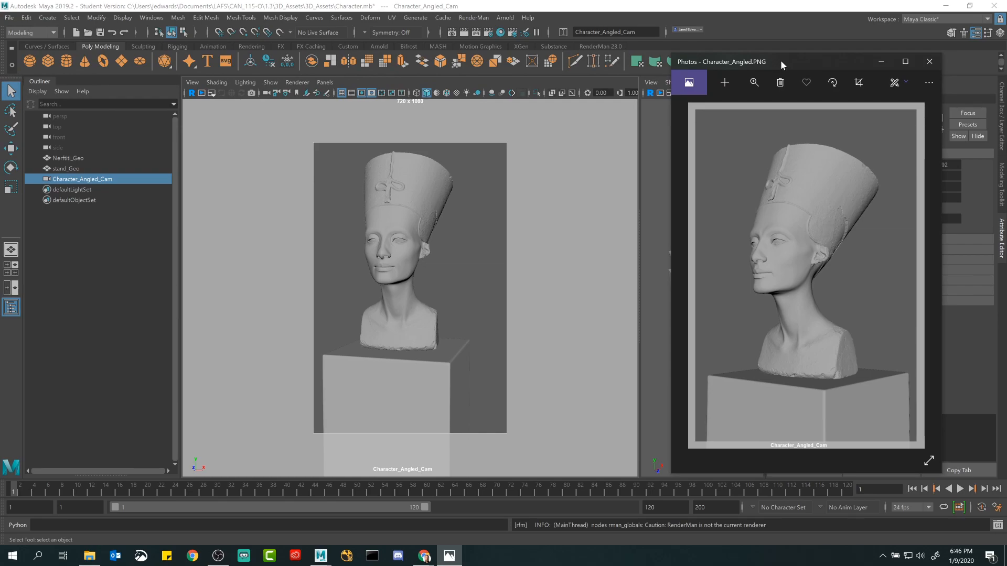
drag(780, 60, 804, 61)
click(772, 11)
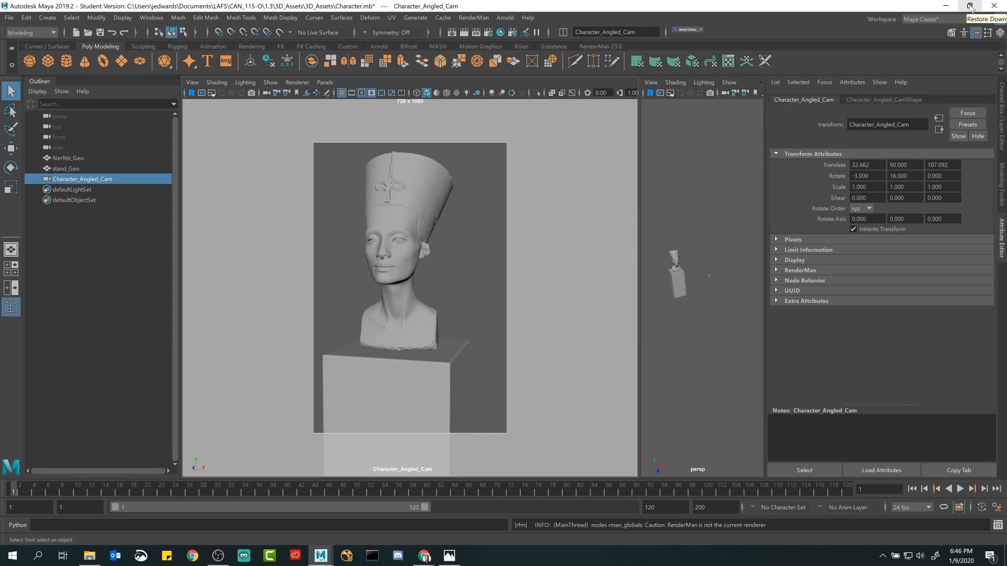
Step: Take Maya out of full screen and arrange it and the Character_Angled.PNG reference side by side, with the whole reference bust uncovered
double_click(807, 4)
drag(779, 66, 827, 62)
mouse_move(730, 7)
mouse_down()
mouse_move(702, 50)
mouse_move(758, 29)
mouse_move(734, 7)
mouse_up()
drag(833, 108, 810, 108)
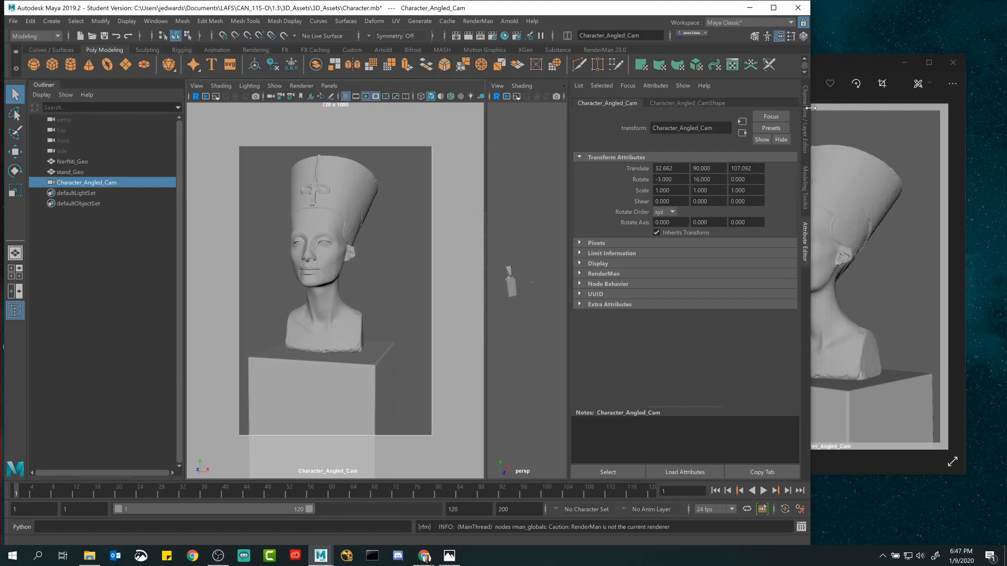
drag(868, 66, 918, 86)
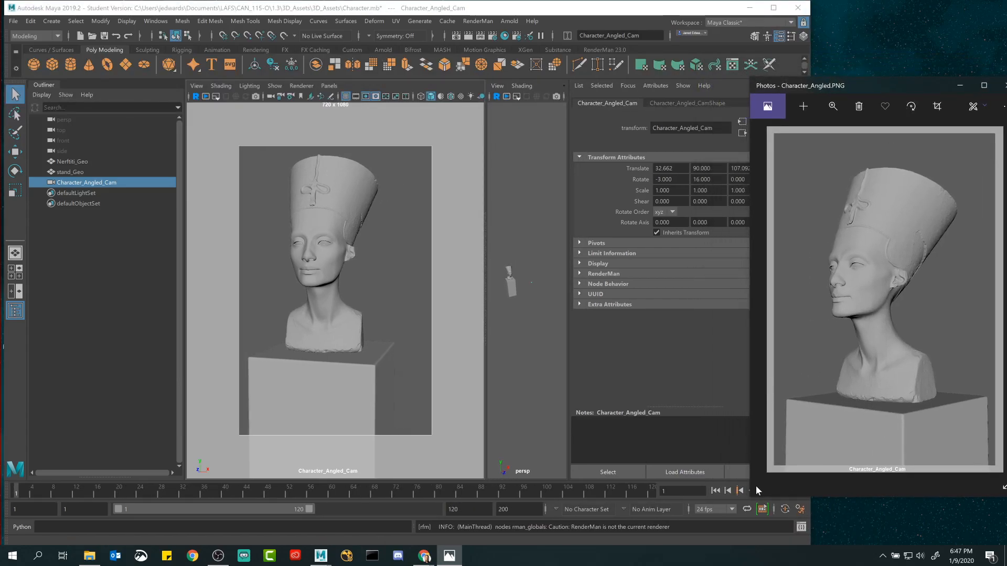
drag(754, 494, 814, 475)
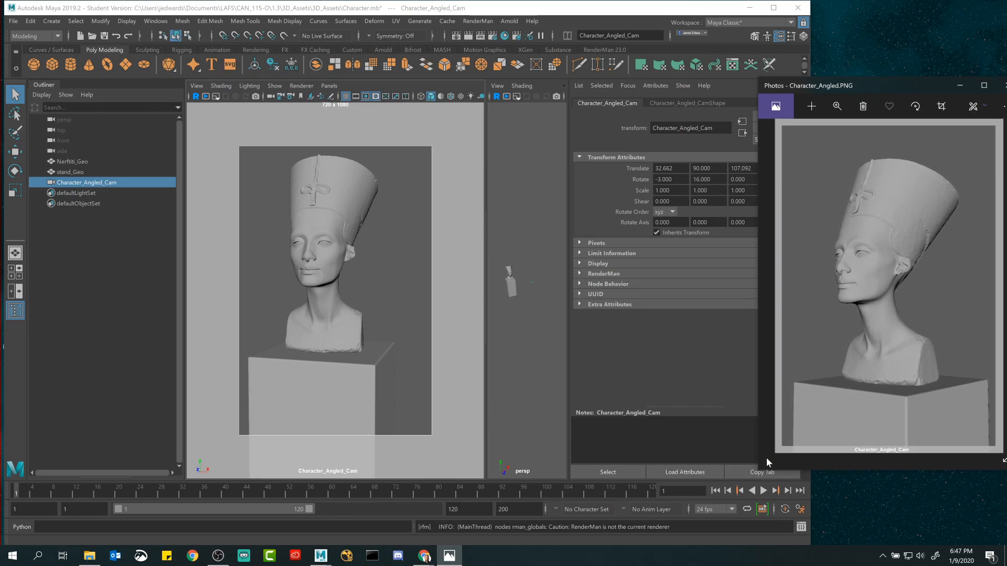
drag(759, 469, 790, 478)
click(676, 10)
drag(812, 49, 783, 49)
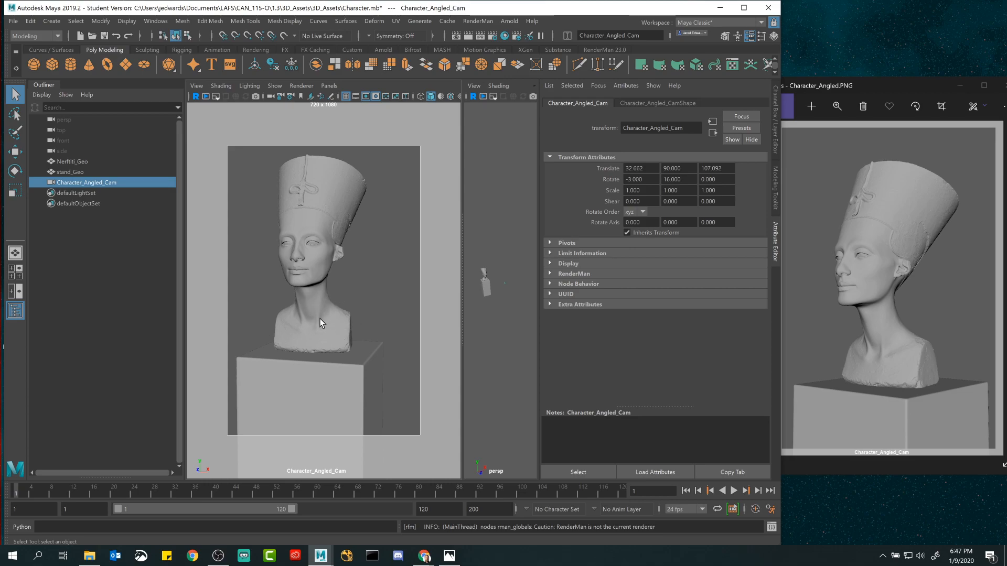
Step: Deselect the camera and toggle the Character_Angled_Cam and persp viewports between split and full-size display
click(529, 257)
key(space)
key(space)
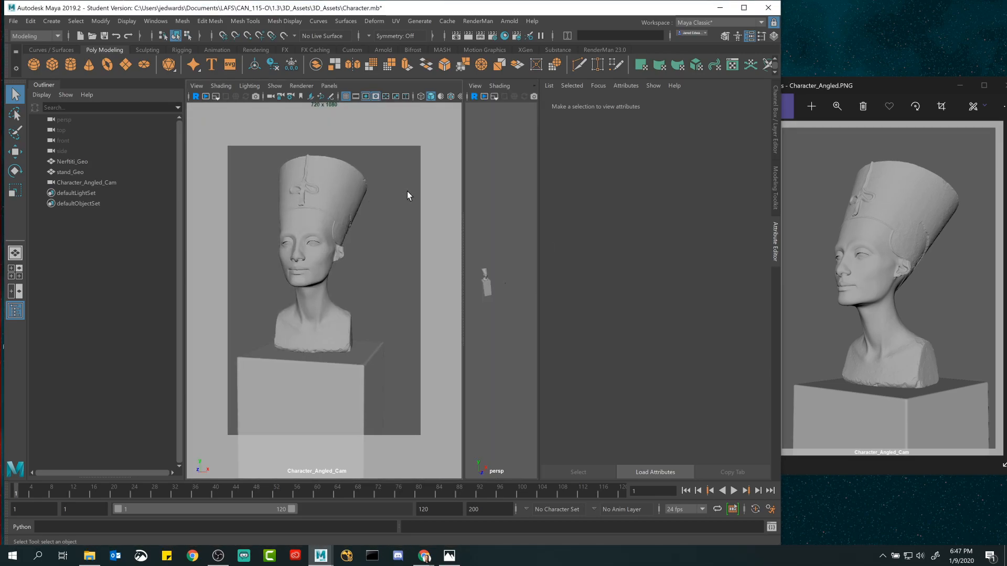
key(space)
key(space)
key(space)
key(space)
key(space)
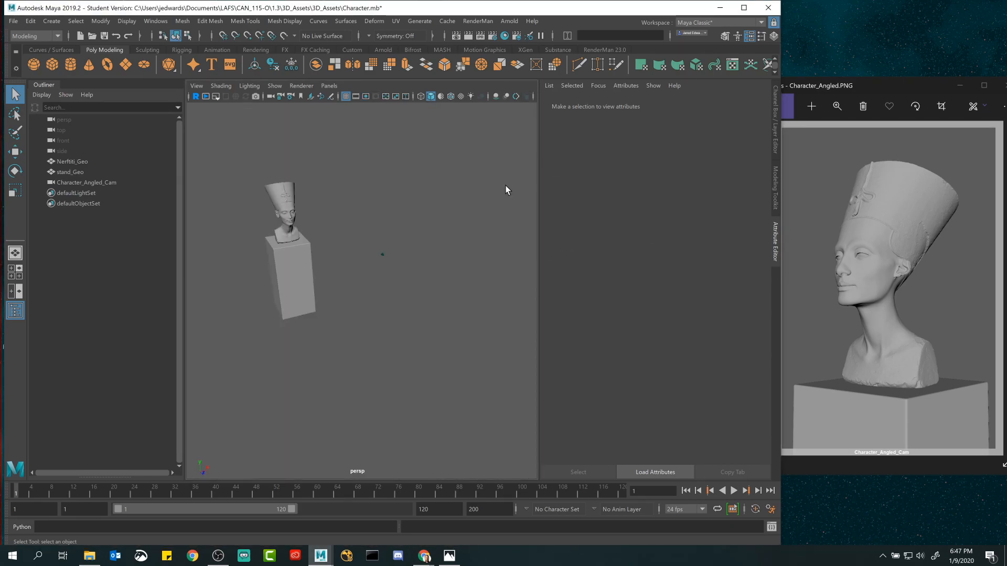
key(space)
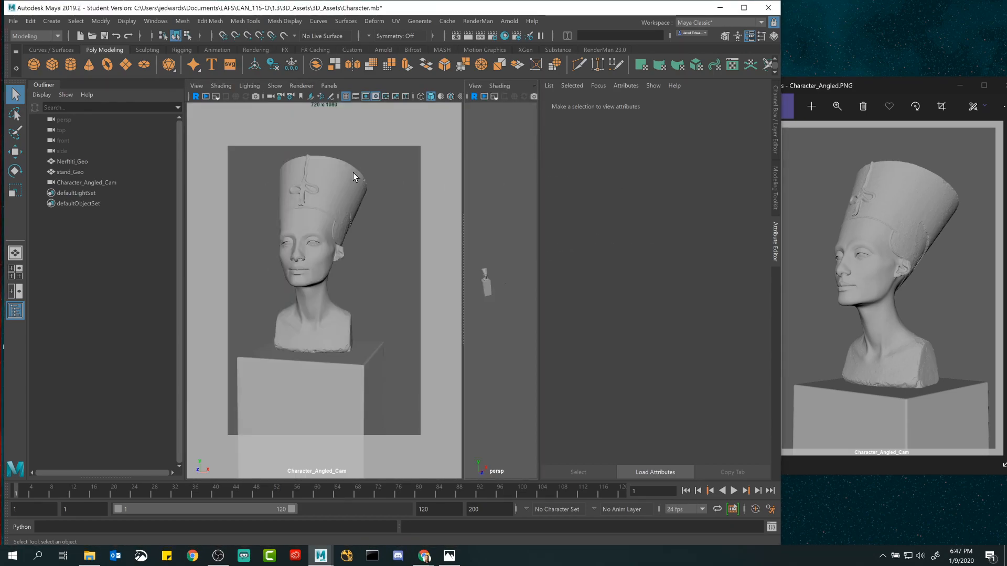
Step: Switch to a single viewport and look through Character_Angled_Cam in it
click(16, 254)
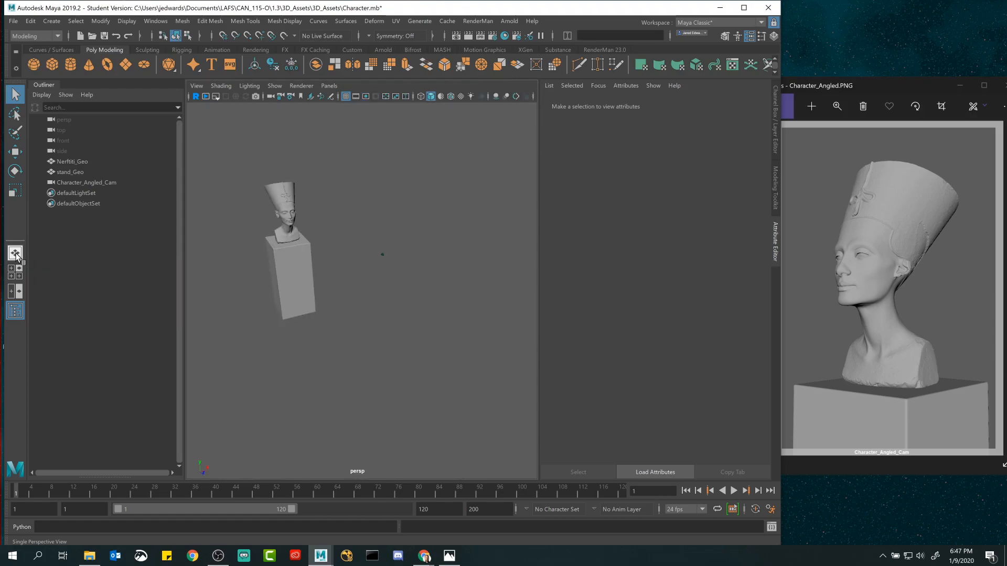
click(329, 85)
mouse_move(356, 98)
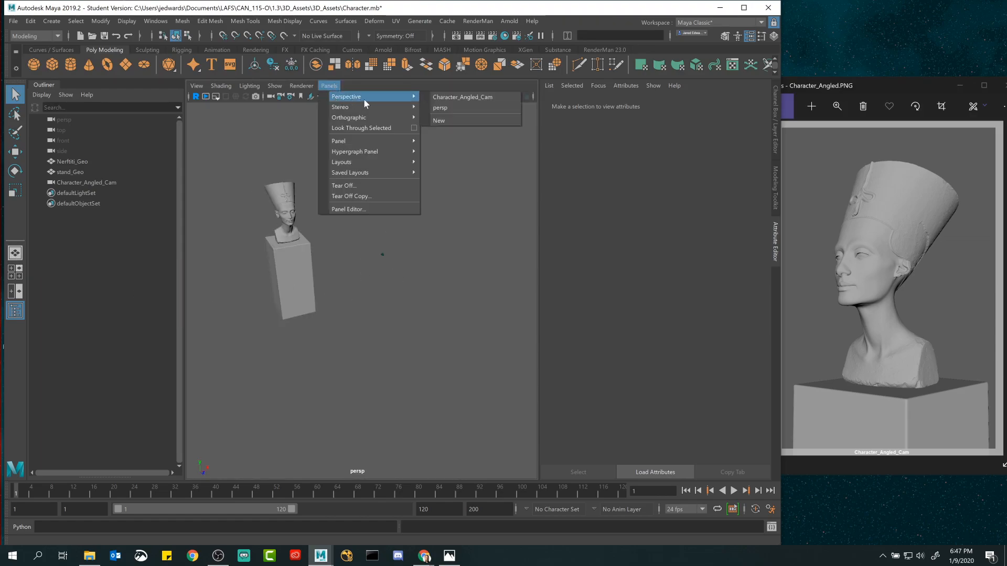
click(440, 98)
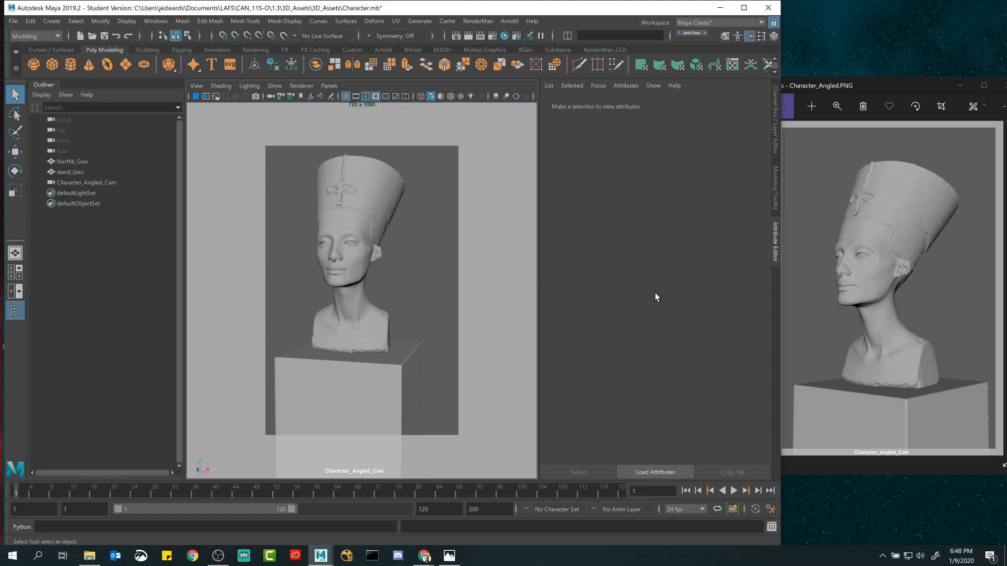
Step: Try zooming, panning and orbiting Character_Angled_Cam far away from the bust
alt+right_drag(468, 309, 433, 291)
mouse_move(395, 278)
alt+middle_down()
mouse_move(408, 251)
mouse_move(404, 292)
alt+middle_up()
scroll(409, 275, down, 6)
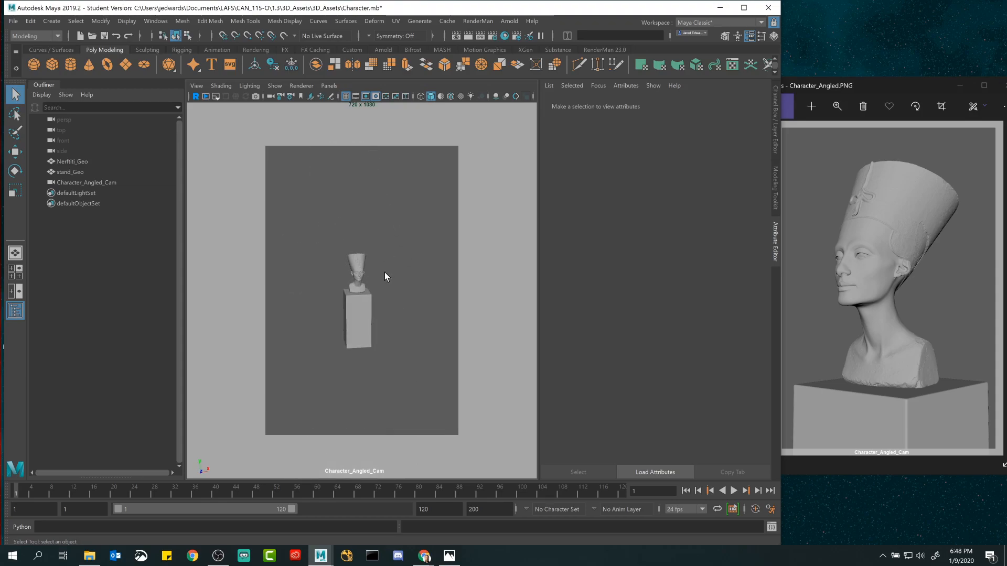
alt+drag(385, 273, 336, 245)
alt+right_drag(366, 277, 337, 273)
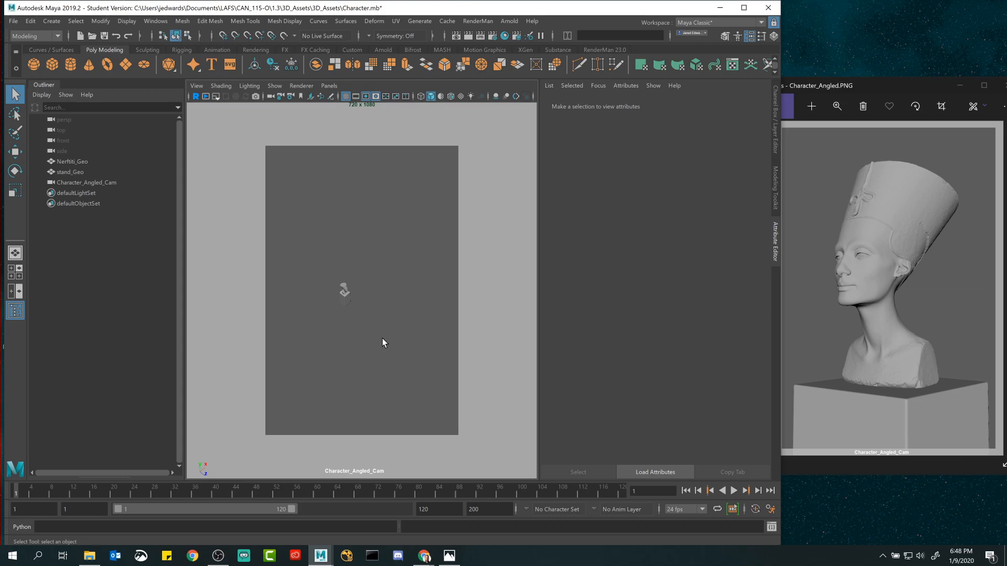
Step: Frame Nerftiti_Geo in the camera view, and orbit and zoom to the three-quarter angle of the Character_Angled reference
click(344, 285)
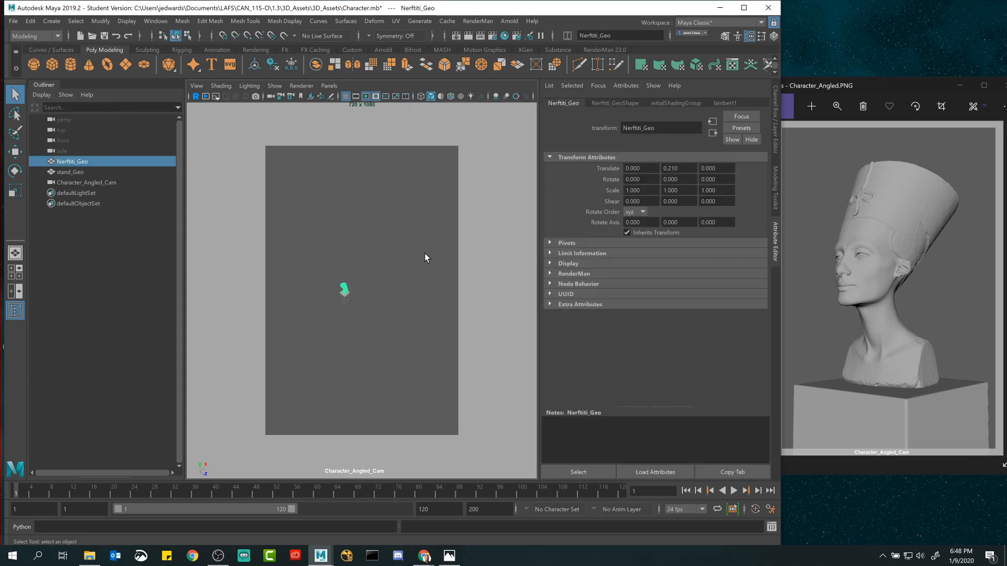
key(f)
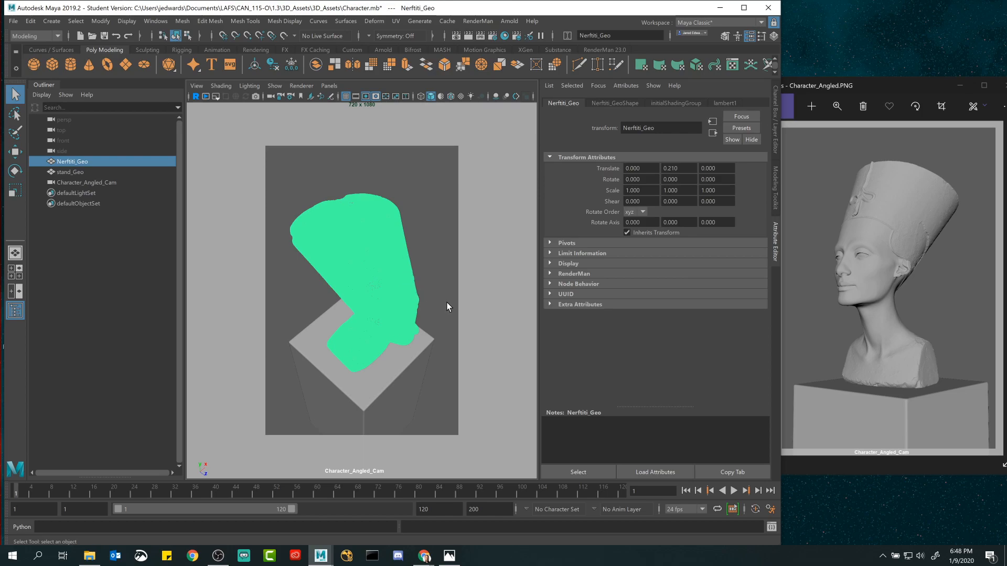
alt+drag(456, 308, 420, 296)
click(420, 296)
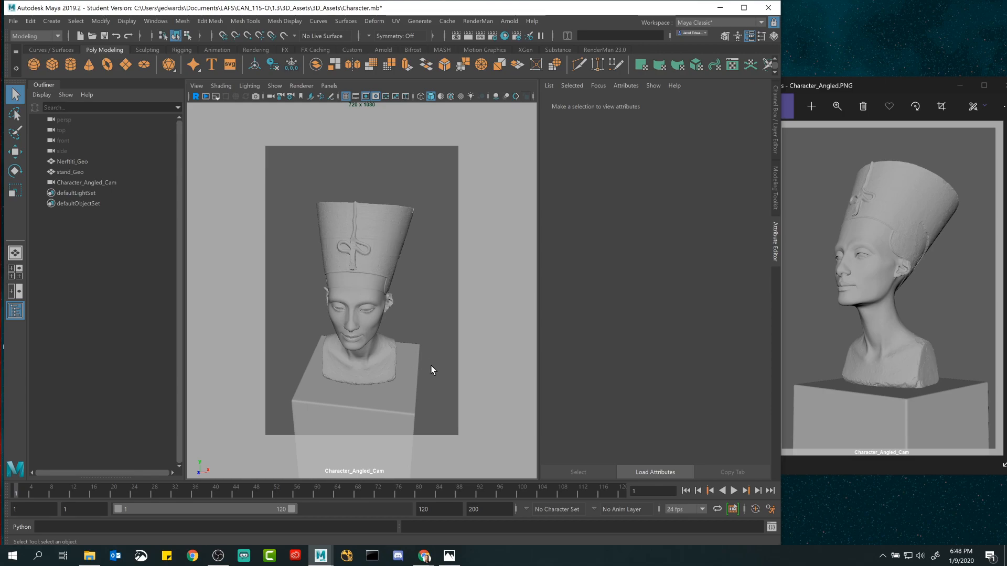
alt+drag(460, 337, 438, 326)
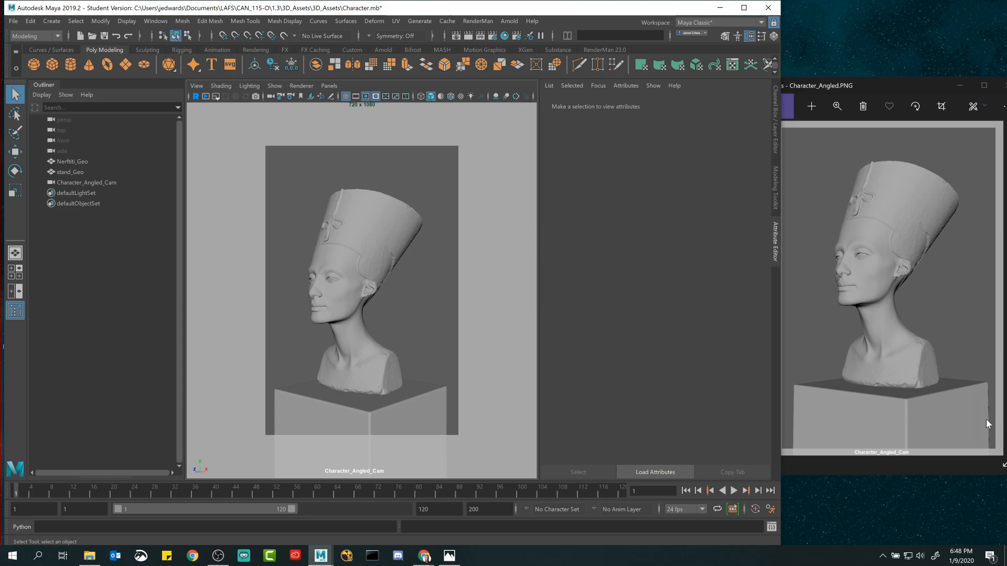
mouse_move(464, 283)
alt+mouse_down()
mouse_move(477, 281)
mouse_move(441, 280)
mouse_move(448, 284)
alt+mouse_up()
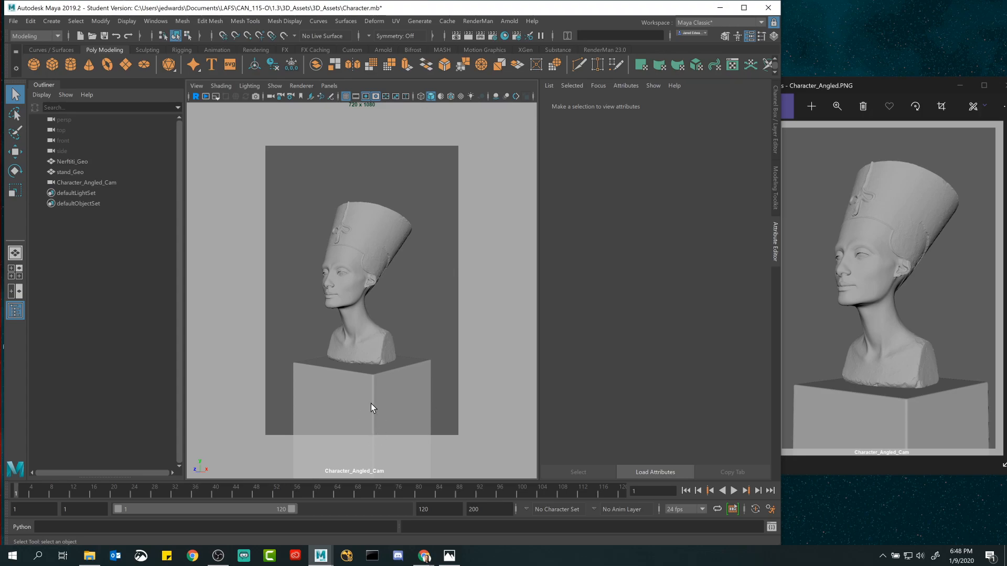
alt+right_drag(369, 194, 387, 219)
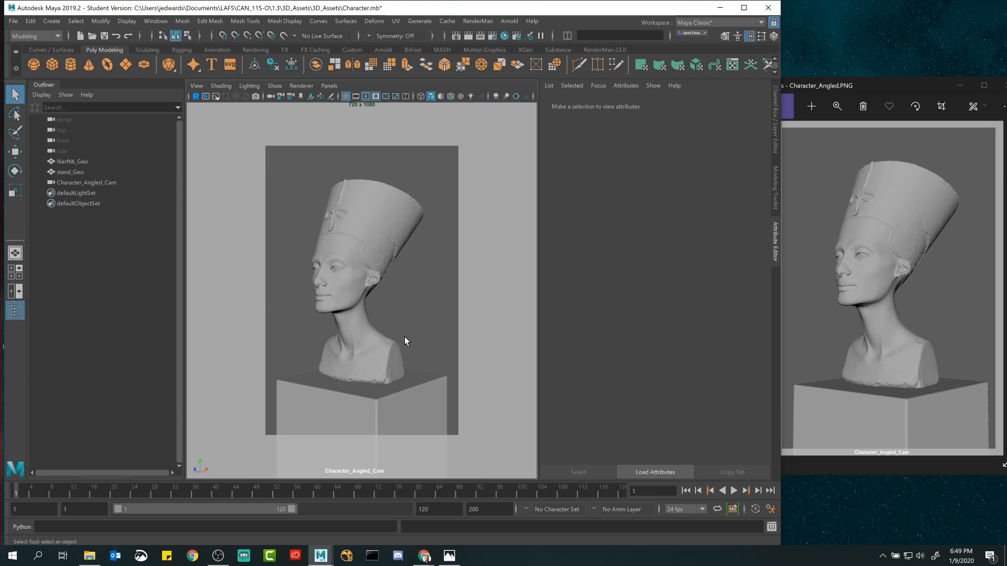
Step: Fine-tune the camera's orbit, distance and pan so the bust and stand line up with the reference inside the gate
alt+drag(404, 340, 405, 334)
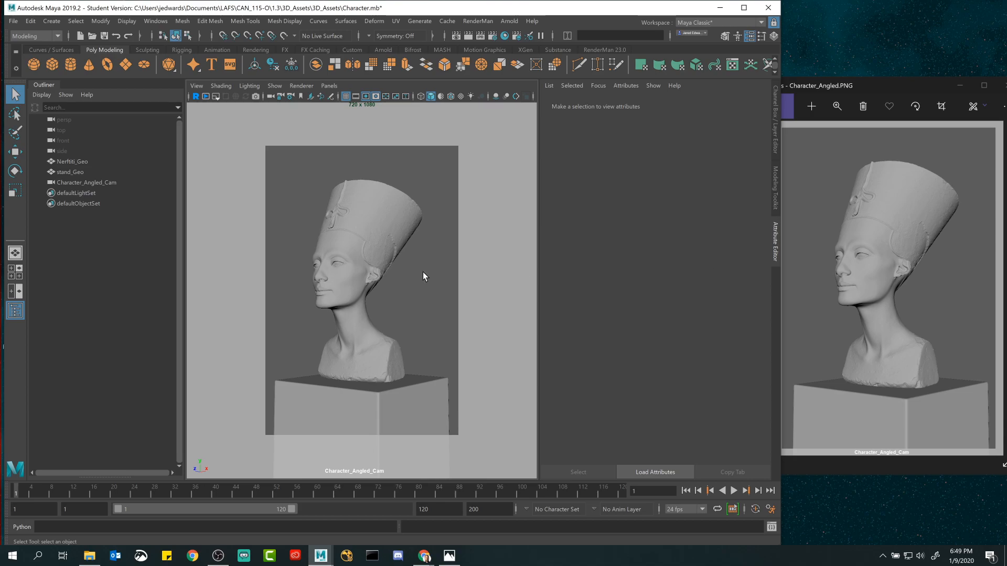
key(alt)
alt+drag(354, 300, 355, 301)
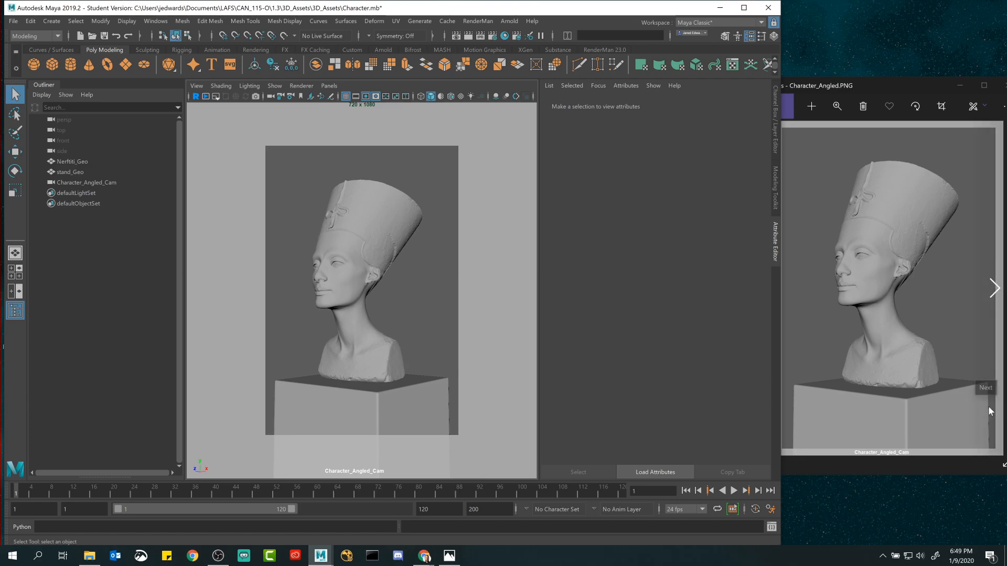
key(alt)
alt+right_drag(366, 361, 374, 362)
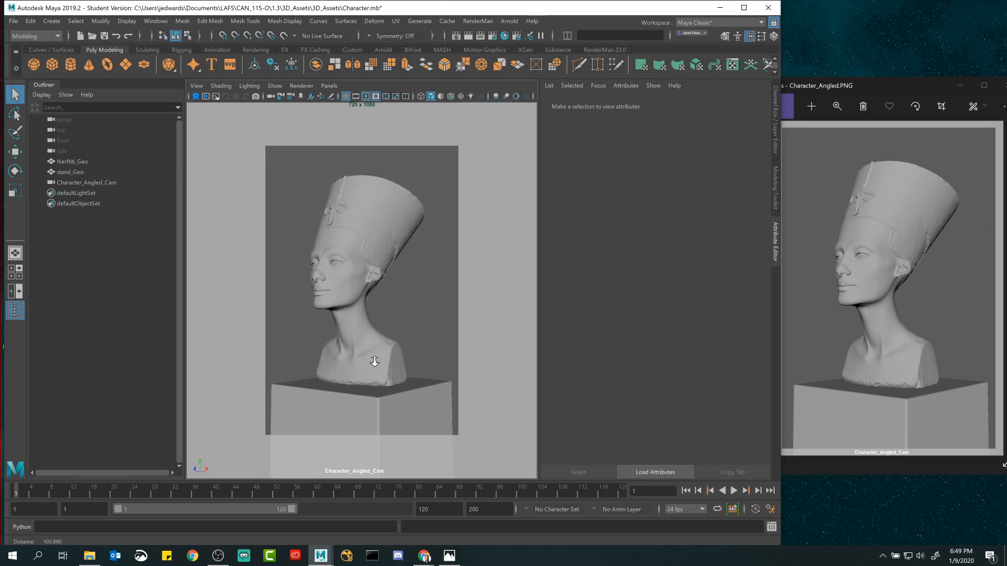
alt+middle_drag(377, 362, 376, 355)
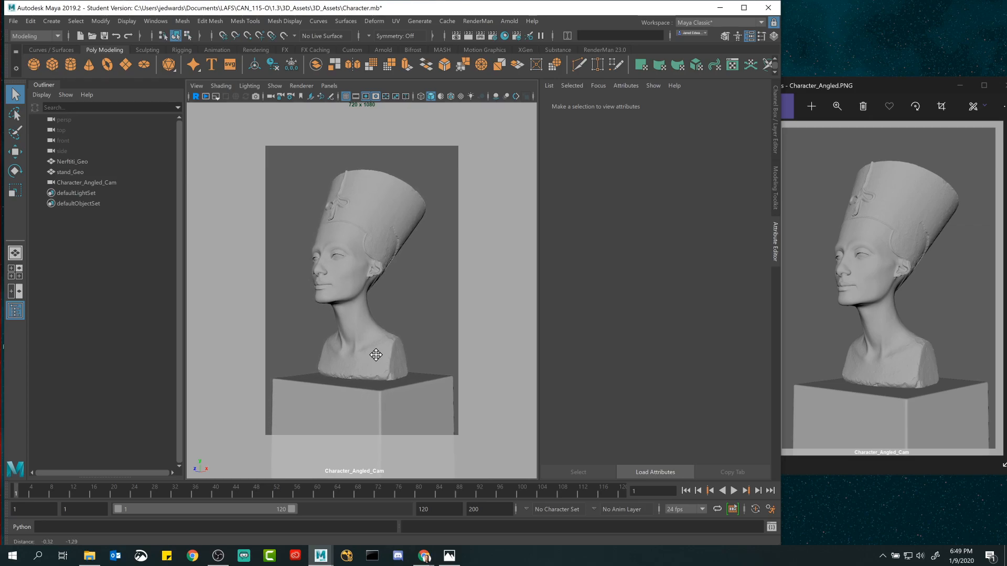
alt+drag(376, 355, 375, 353)
alt+right_drag(375, 353, 372, 354)
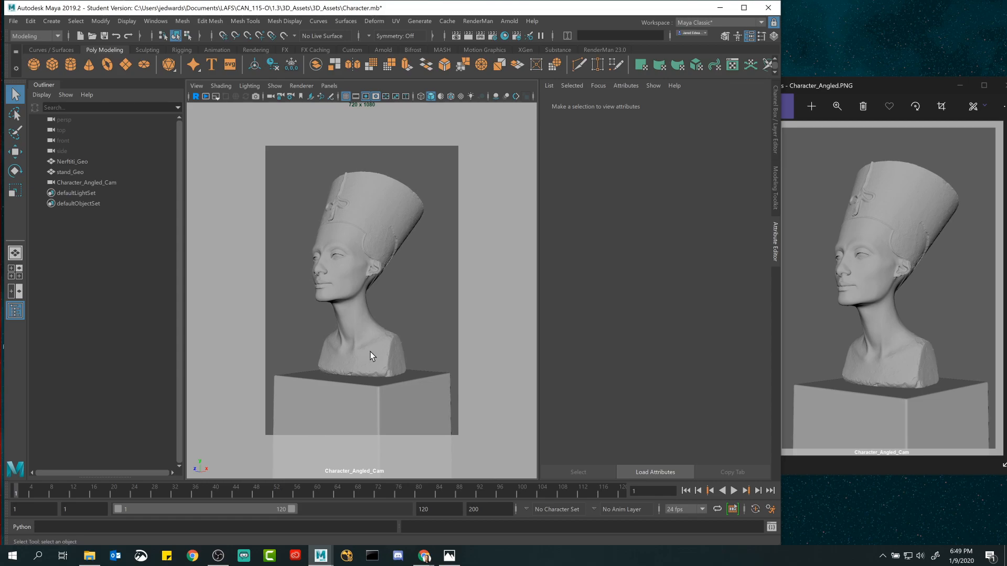
alt+drag(377, 395, 378, 345)
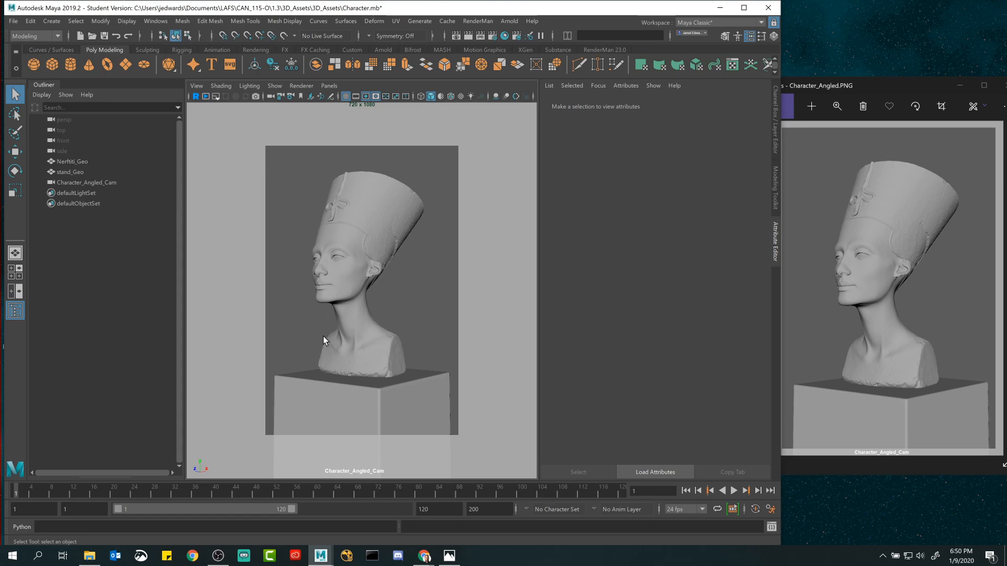
Step: Orbit Character_Angled_Cam off the matched framing and undo the camera view changes back to it
alt+drag(310, 341, 395, 239)
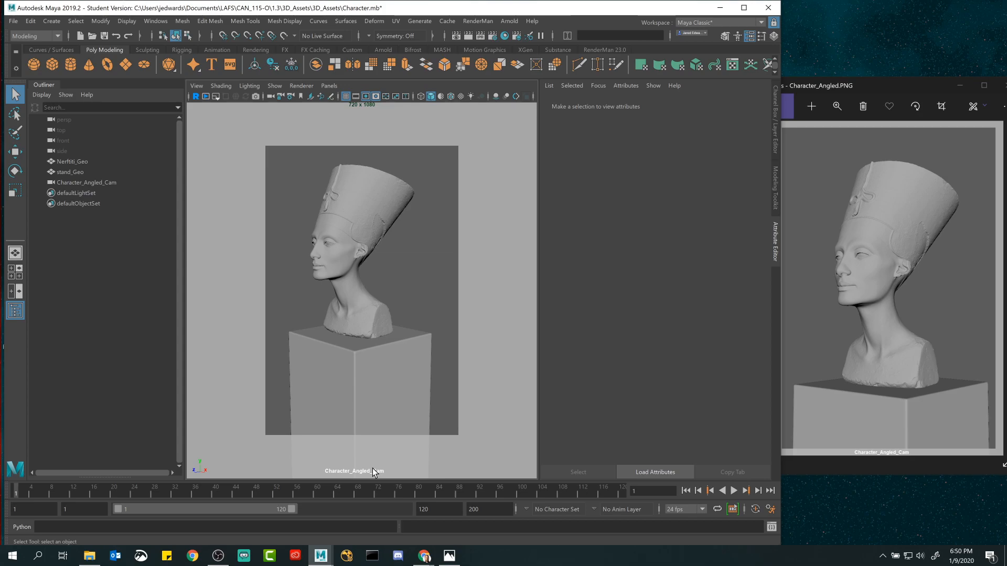
key(bracketleft)
key(bracketleft)
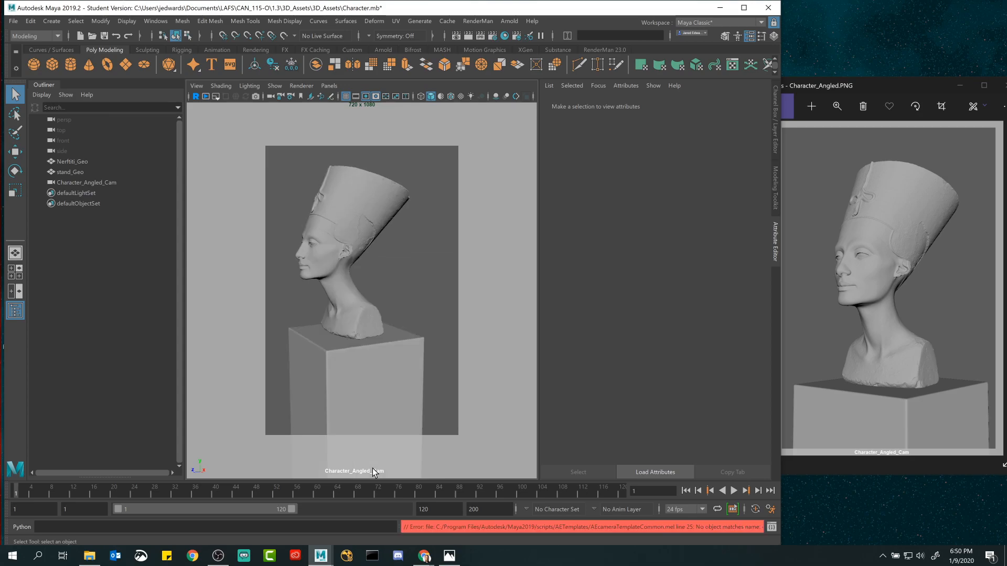
key(bracketleft)
key(bracketleft)
key(bracketleft)
key(bracketleft)
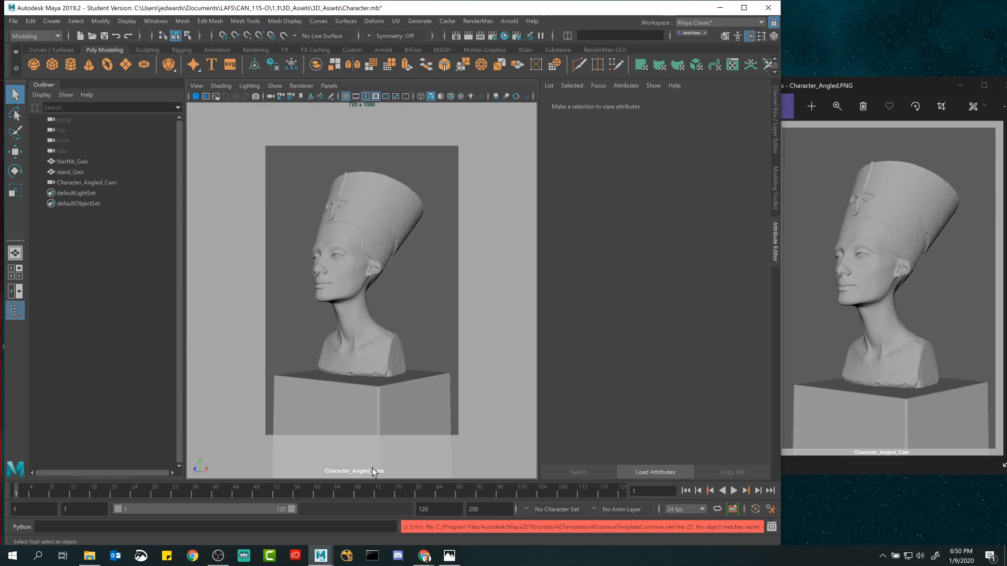
Step: Lock Character_Angled_Cam against view movement and show its transform channels in the Channel Box
click(285, 182)
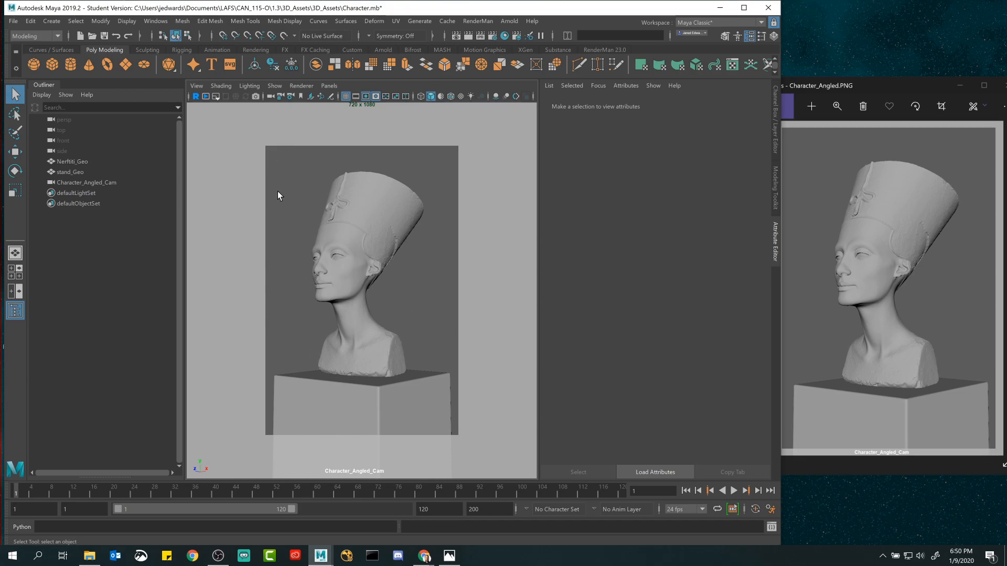
click(281, 97)
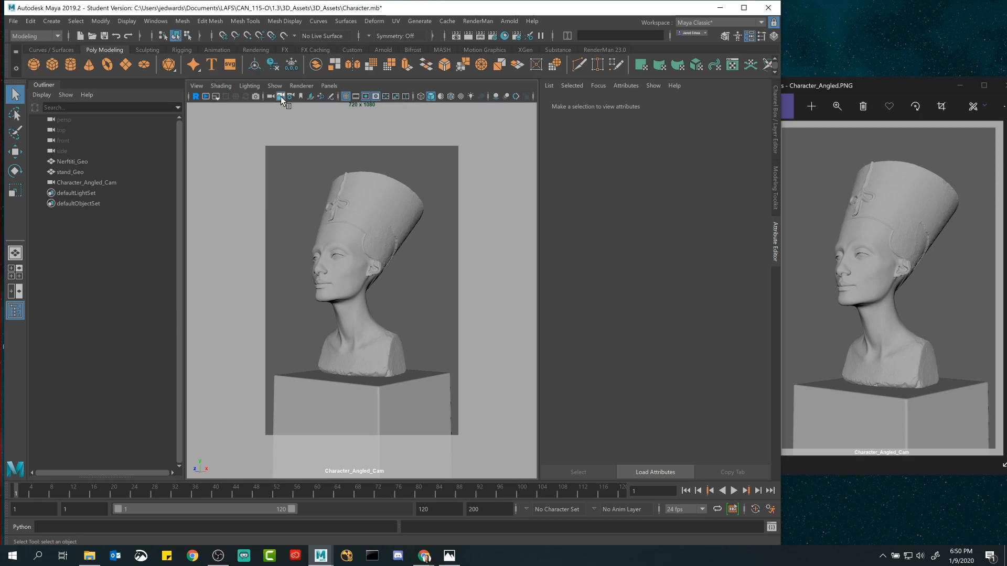
click(774, 112)
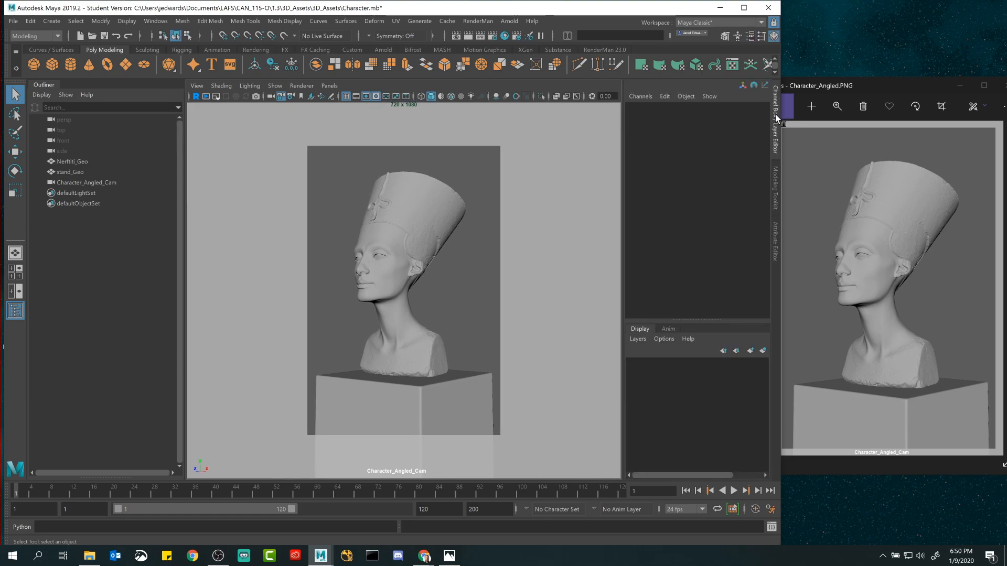
click(776, 192)
click(772, 117)
click(80, 183)
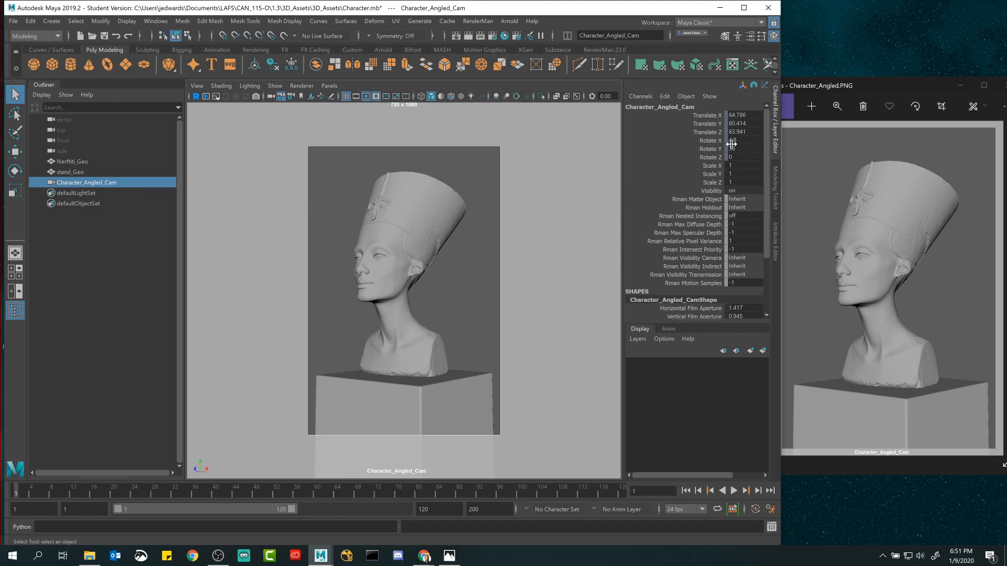
Step: Unlock Character_Angled_Cam to try a pan, lock it again at the matched framing, and deselect it
click(281, 97)
alt+middle_drag(493, 281, 534, 208)
click(281, 97)
click(293, 283)
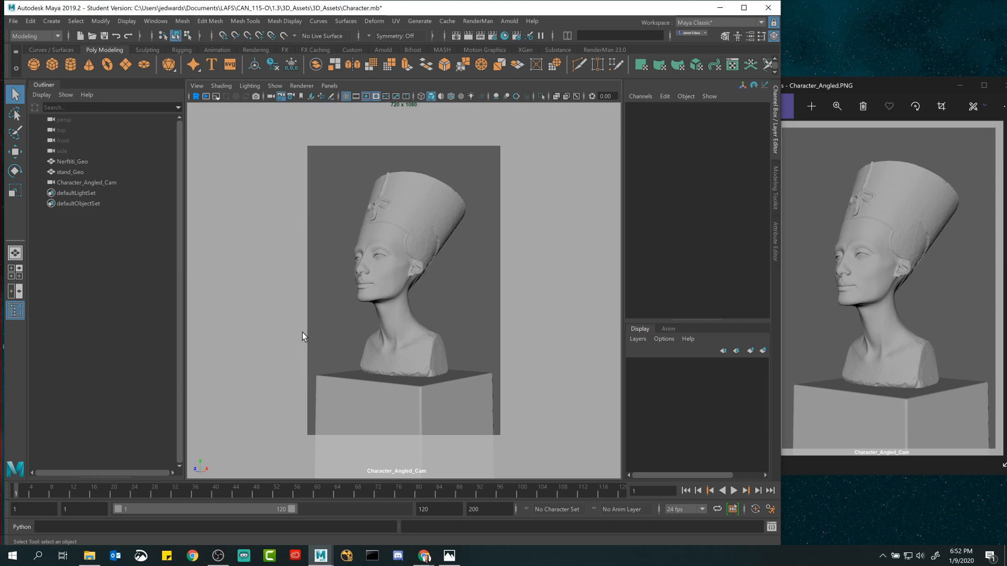
click(56, 23)
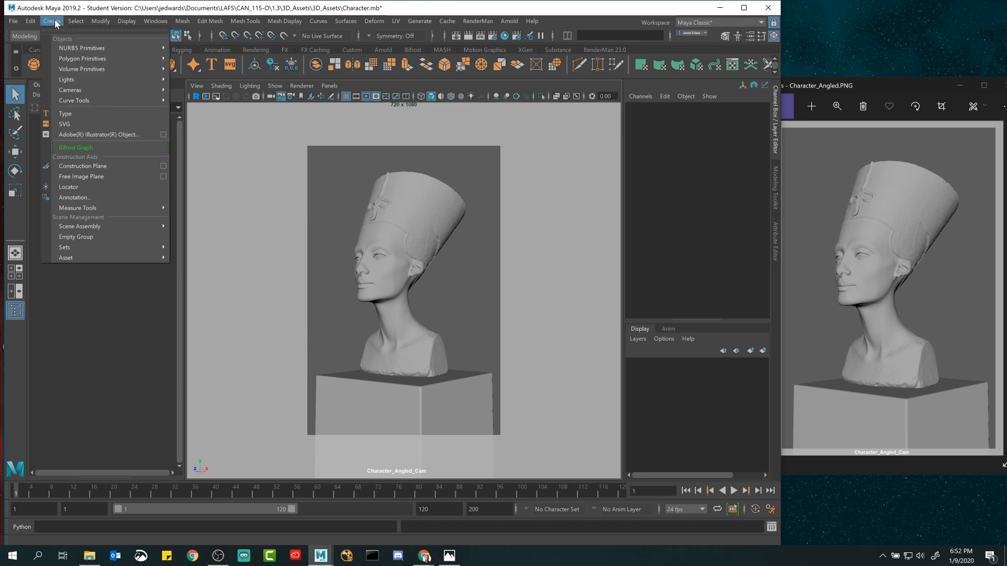
mouse_move(105, 90)
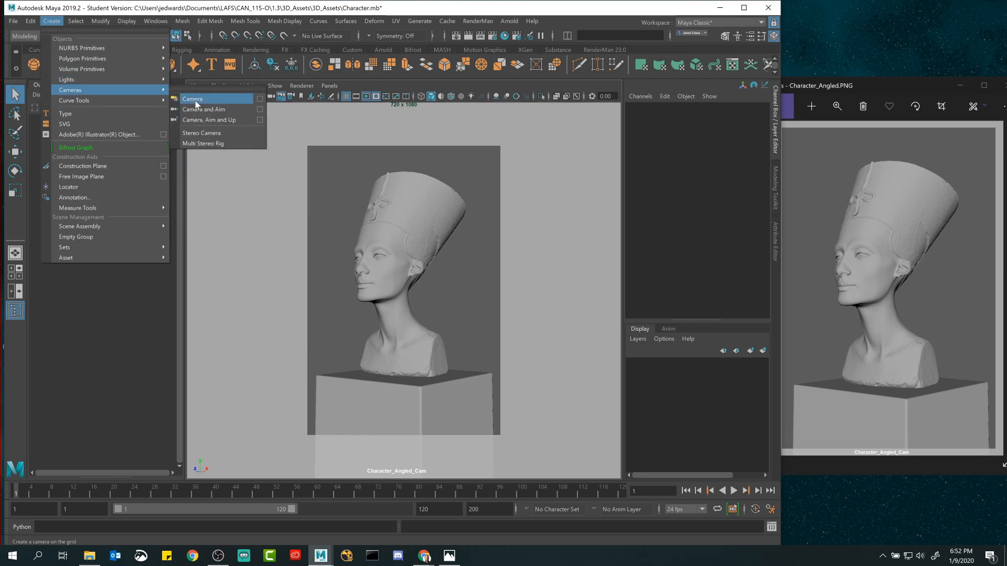
click(330, 86)
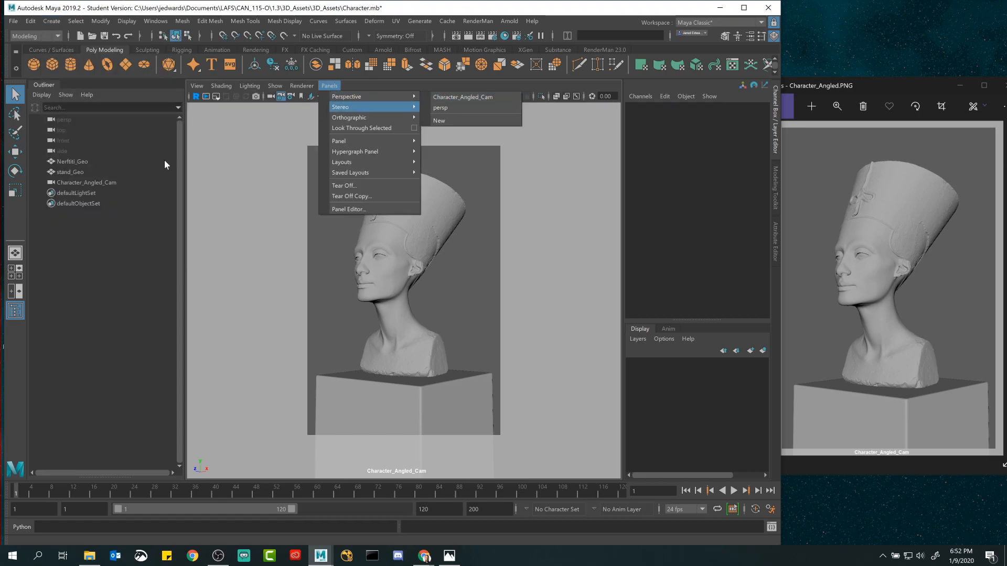
Step: Create a new standard camera in the scene
mouse_move(387, 96)
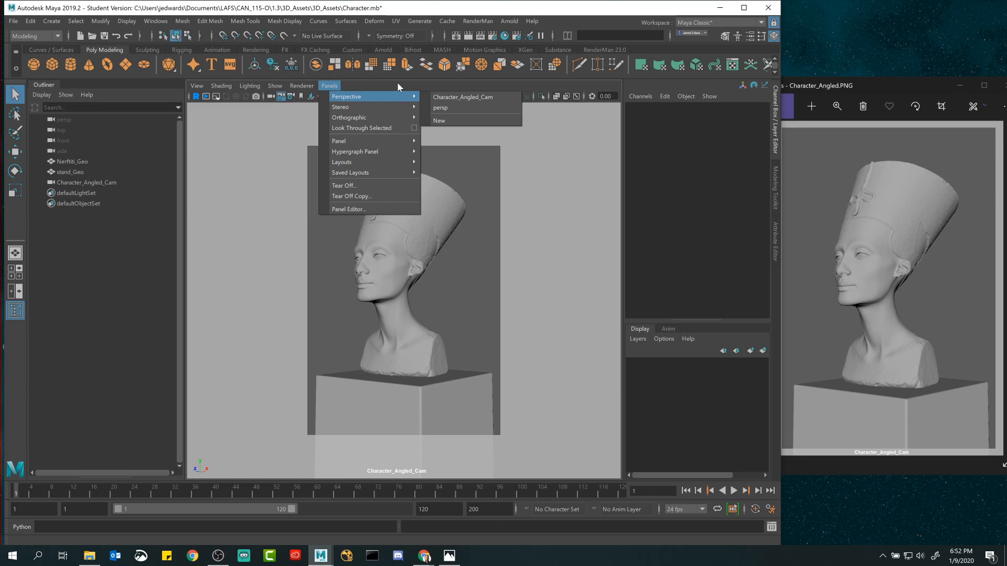
click(397, 84)
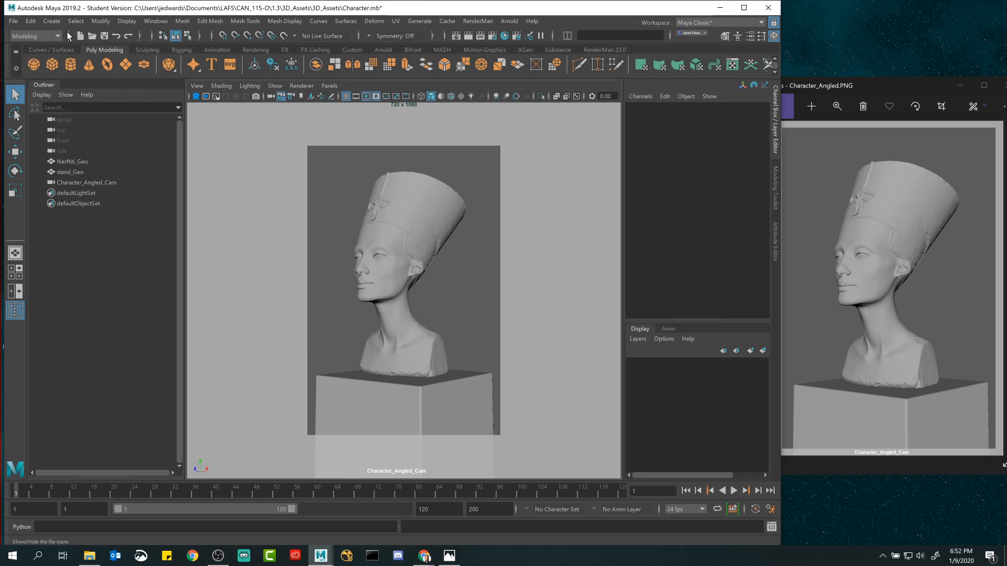
click(51, 21)
mouse_move(102, 92)
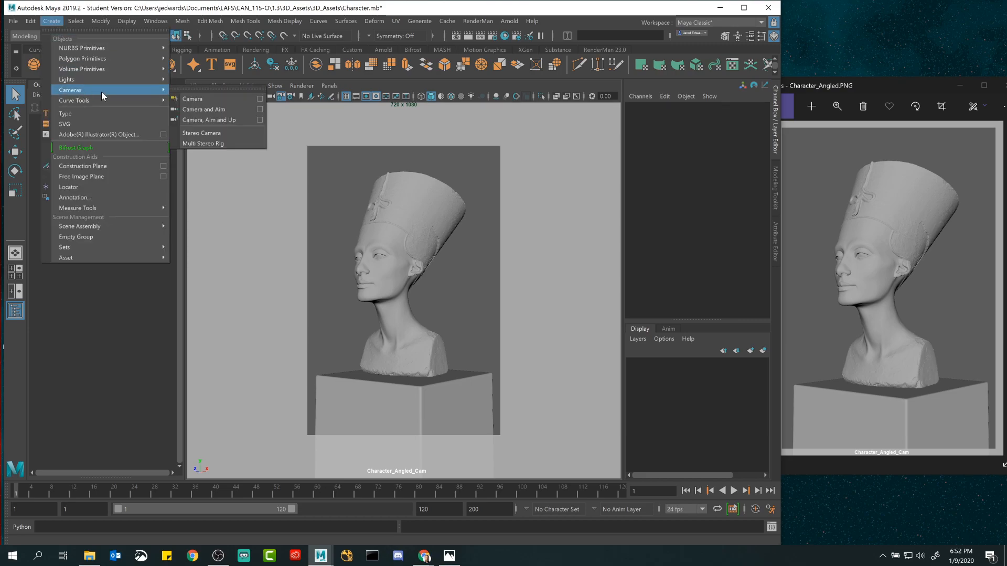
click(201, 100)
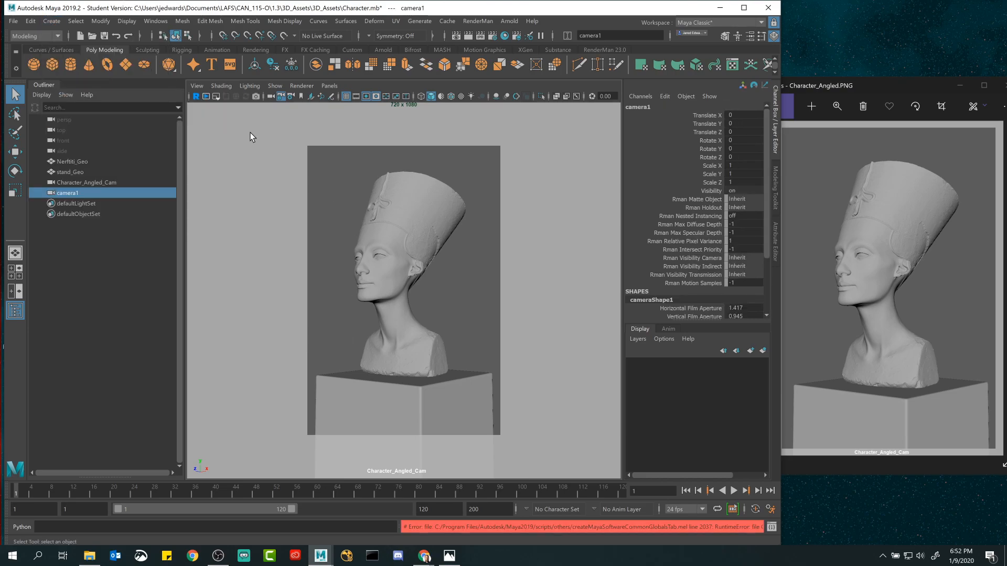
Step: Show the scene through the persp camera
click(330, 87)
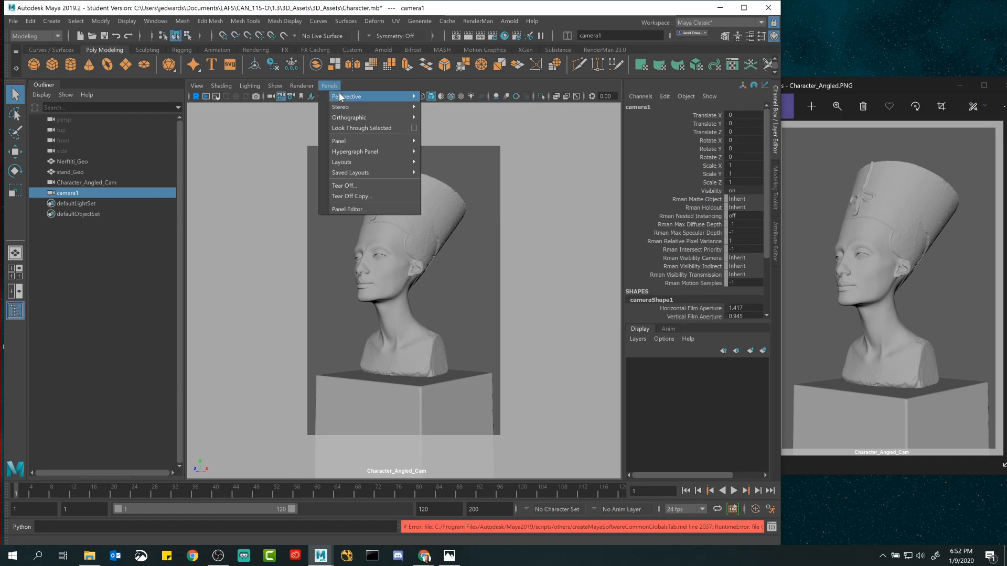
click(331, 85)
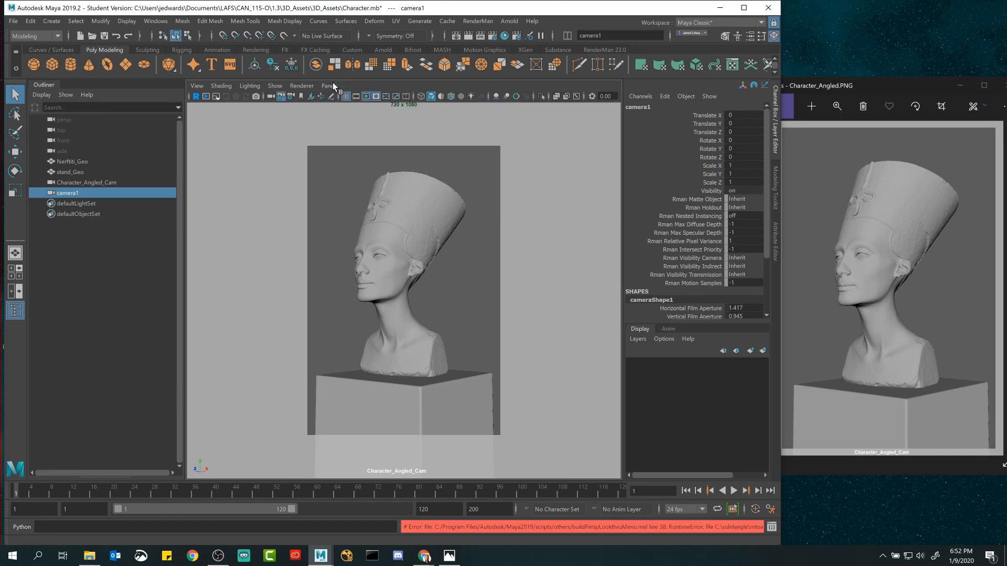
click(330, 85)
mouse_move(345, 98)
click(443, 118)
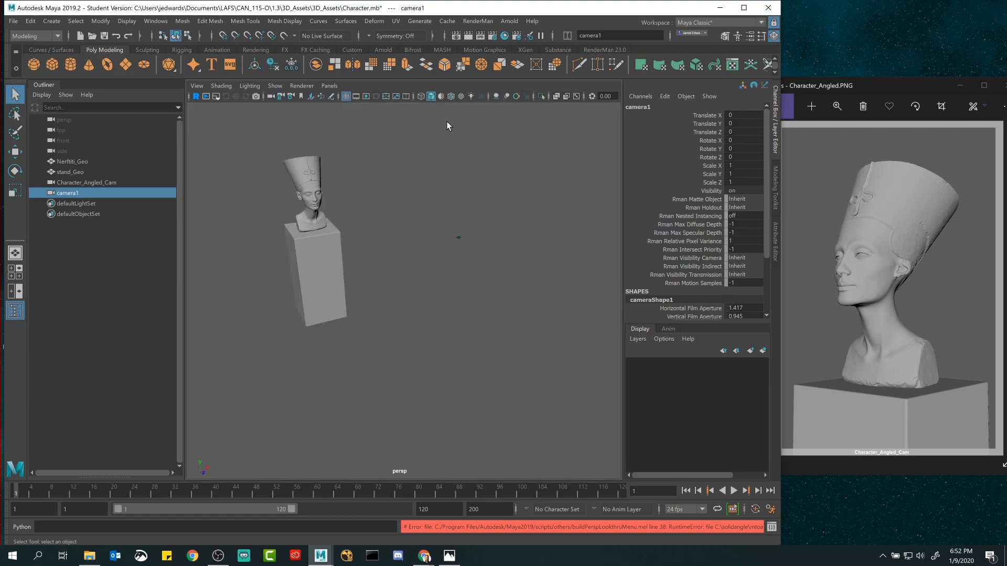
Step: Move camera1 about 81 units along Z, out from beneath the stand
alt+drag(447, 266, 297, 205)
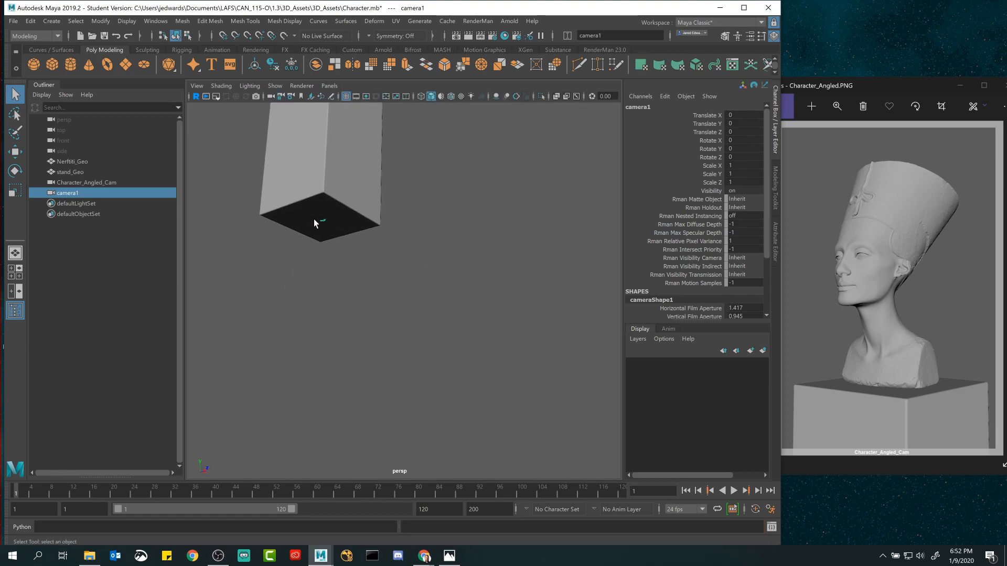
alt+drag(482, 247, 407, 207)
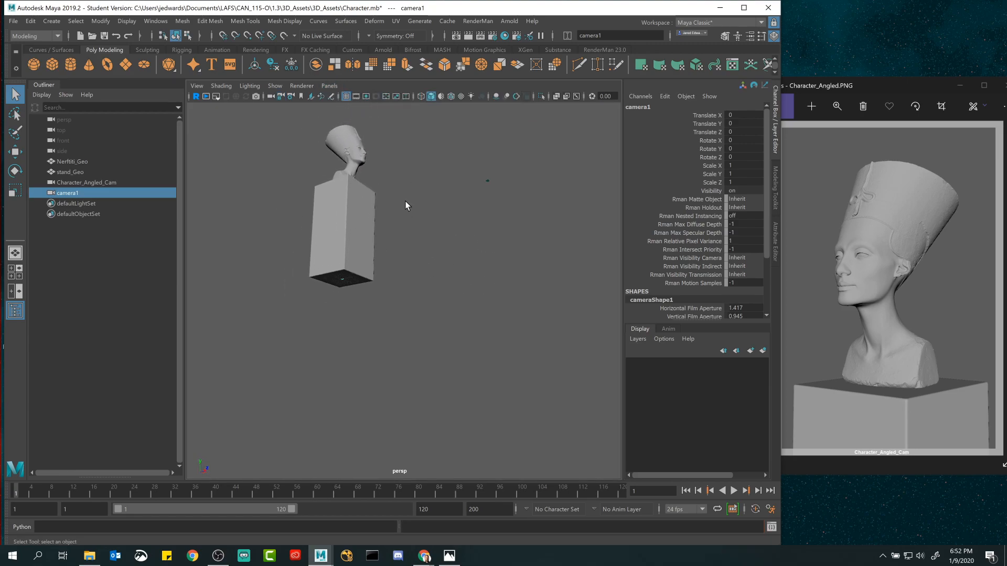
key(w)
drag(388, 271, 492, 250)
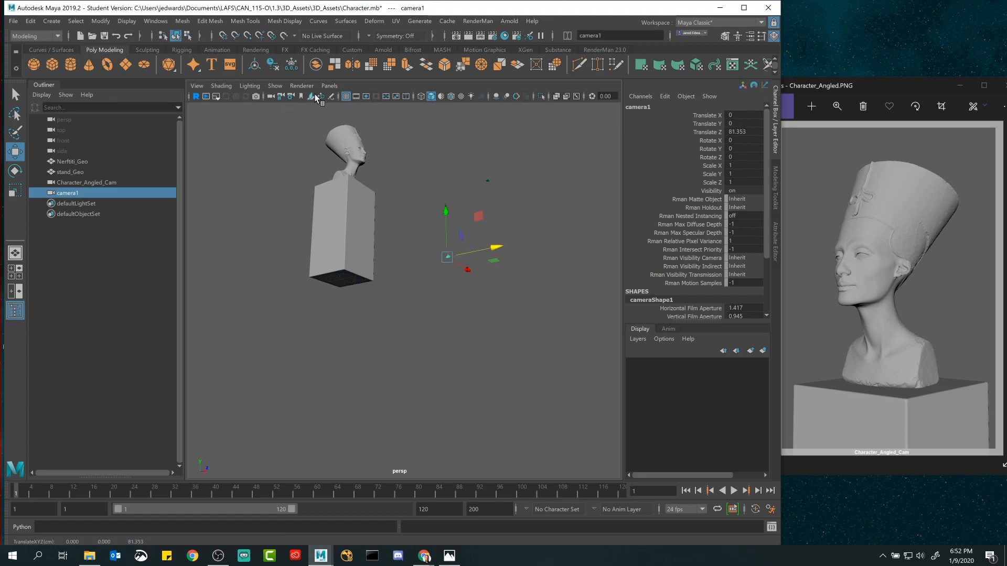
Step: Reselect camera1 in the scene and look through it
click(329, 86)
mouse_move(357, 97)
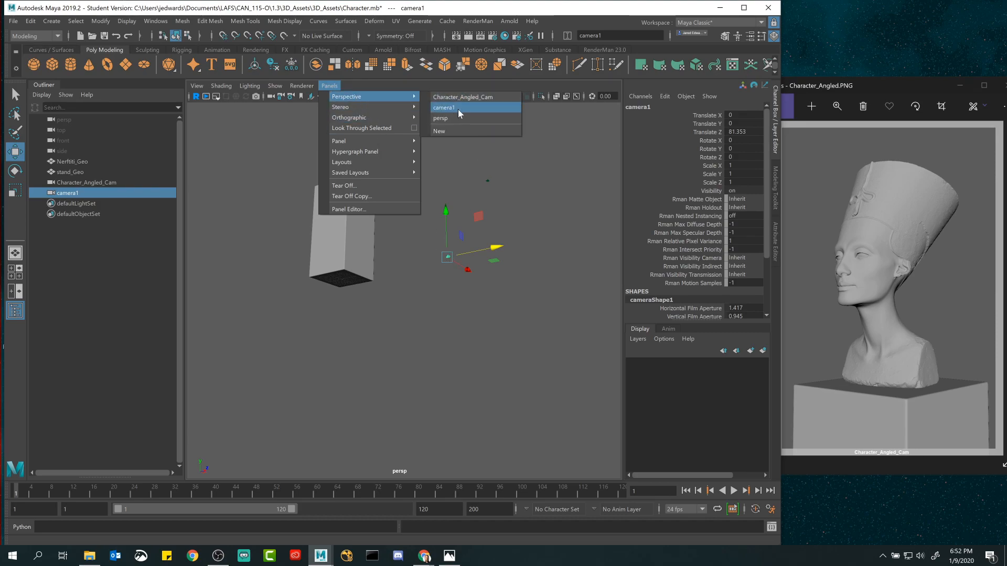
click(442, 326)
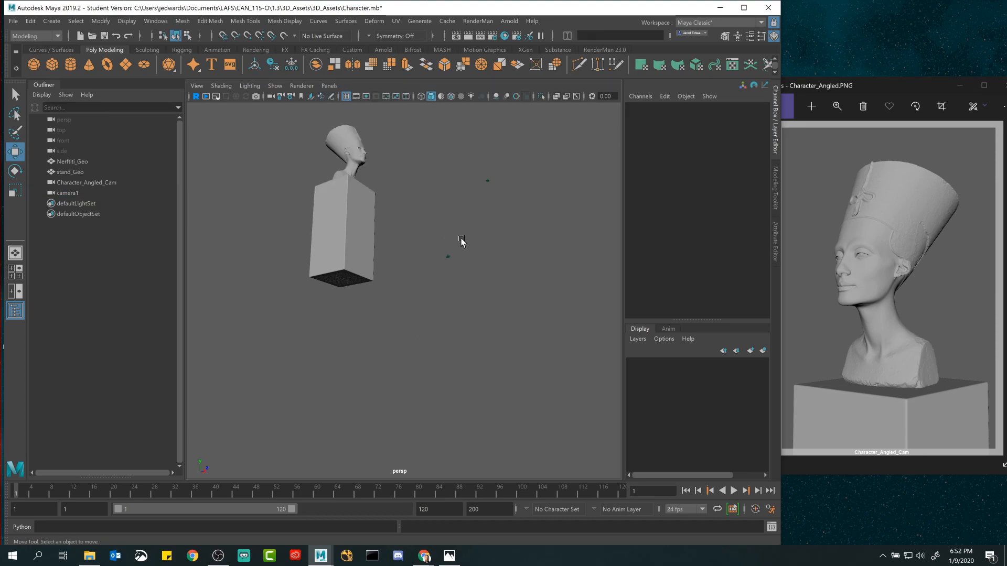
drag(458, 242, 421, 298)
click(329, 85)
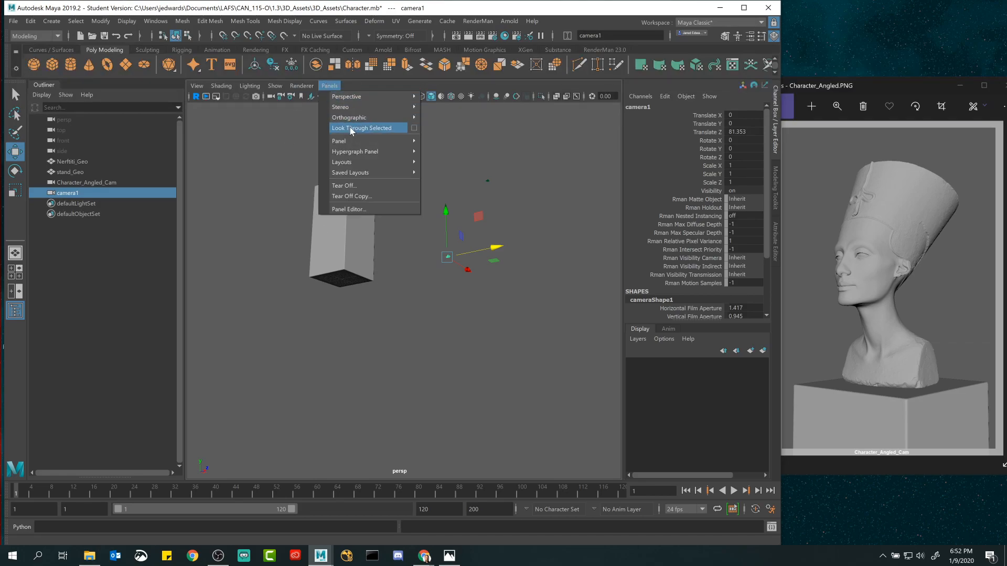
click(351, 129)
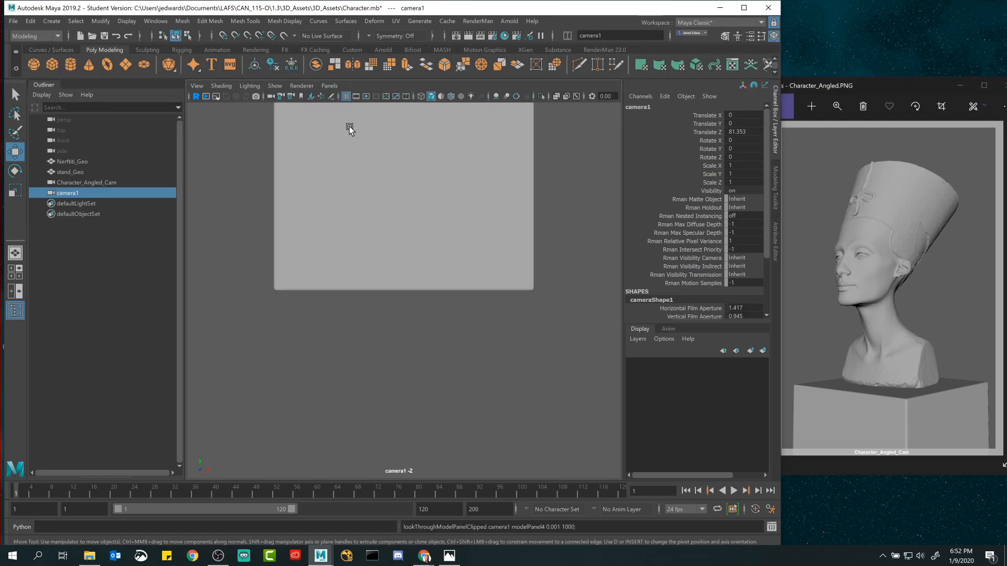
Step: Dolly, pan and slightly orbit camera1 to frame the bust frontally with the upper part of its stand
alt+right_drag(498, 234, 443, 158)
alt+middle_drag(443, 159, 435, 382)
alt+right_drag(438, 273, 496, 294)
alt+middle_drag(499, 307, 501, 387)
alt+right_drag(496, 313, 514, 313)
alt+drag(513, 313, 513, 310)
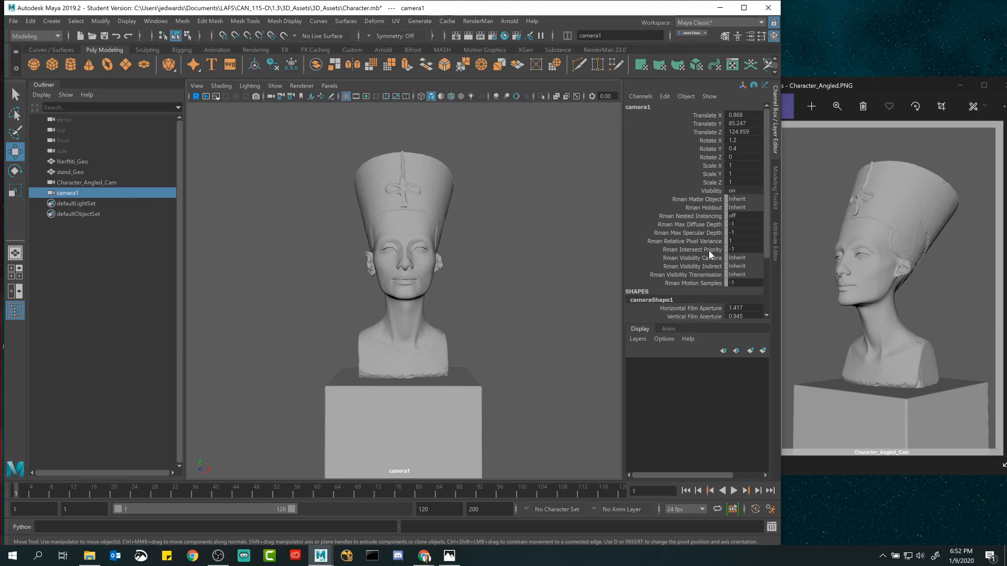
Step: Examine where camera1's focal length is listed, both among its full shape attributes and in its channel list
scroll(699, 226, down, 3)
scroll(699, 227, up, 3)
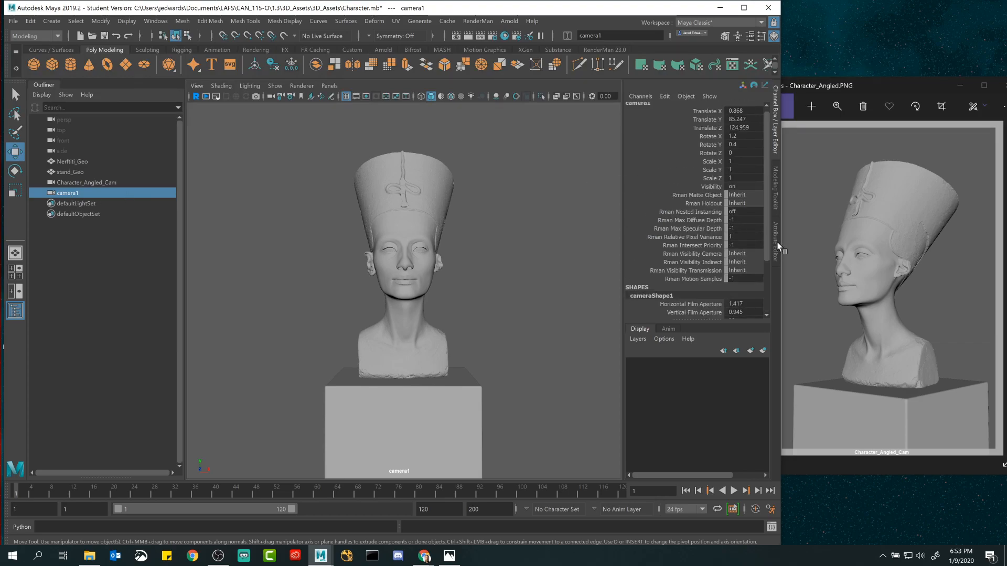
click(776, 245)
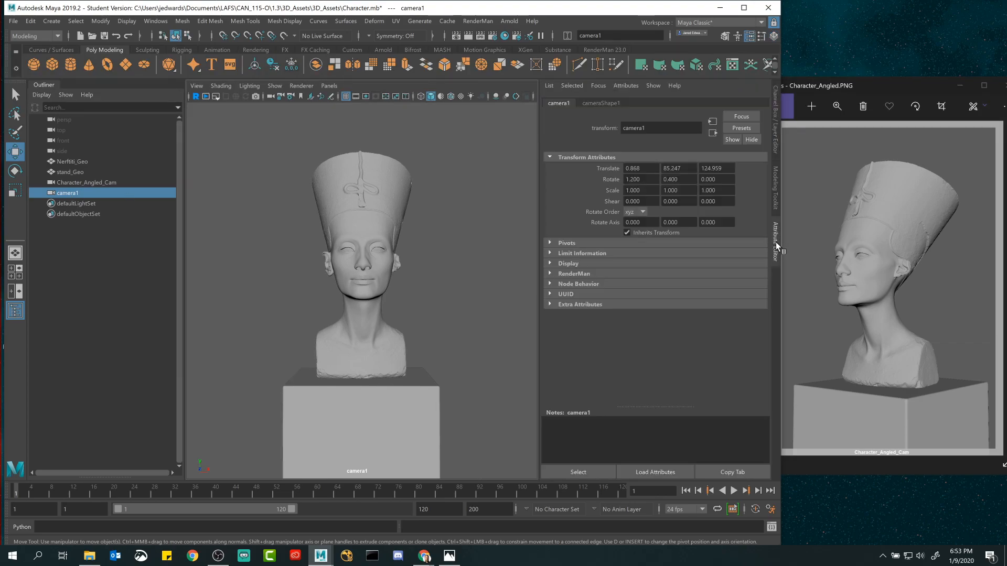
click(600, 103)
double_click(635, 228)
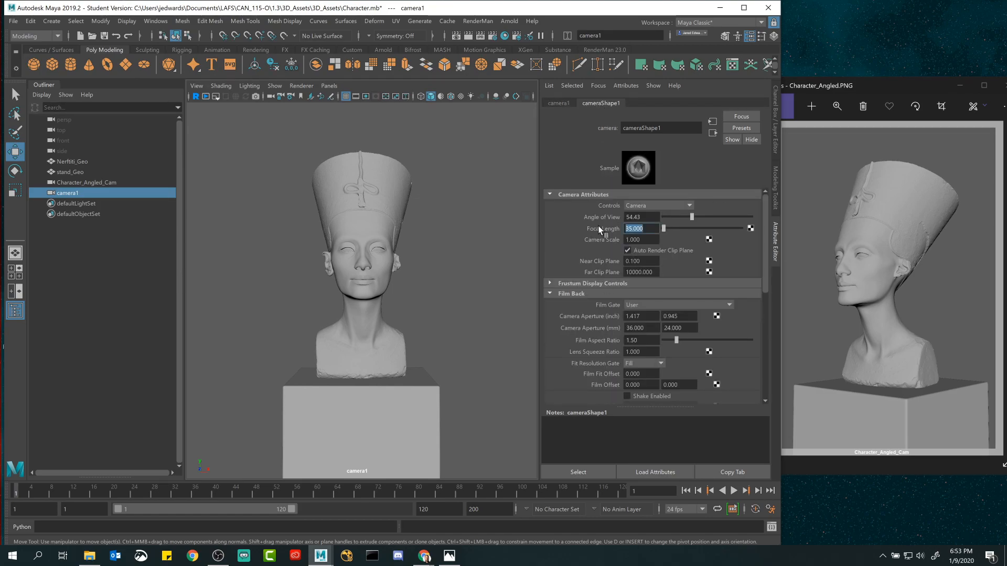
click(775, 122)
scroll(685, 185, down, 3)
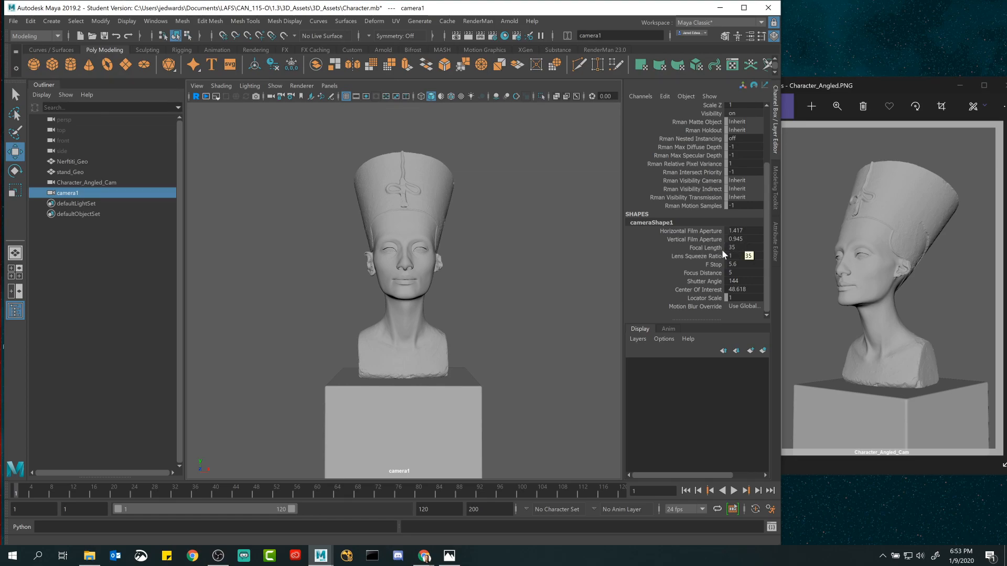
double_click(740, 248)
click(775, 240)
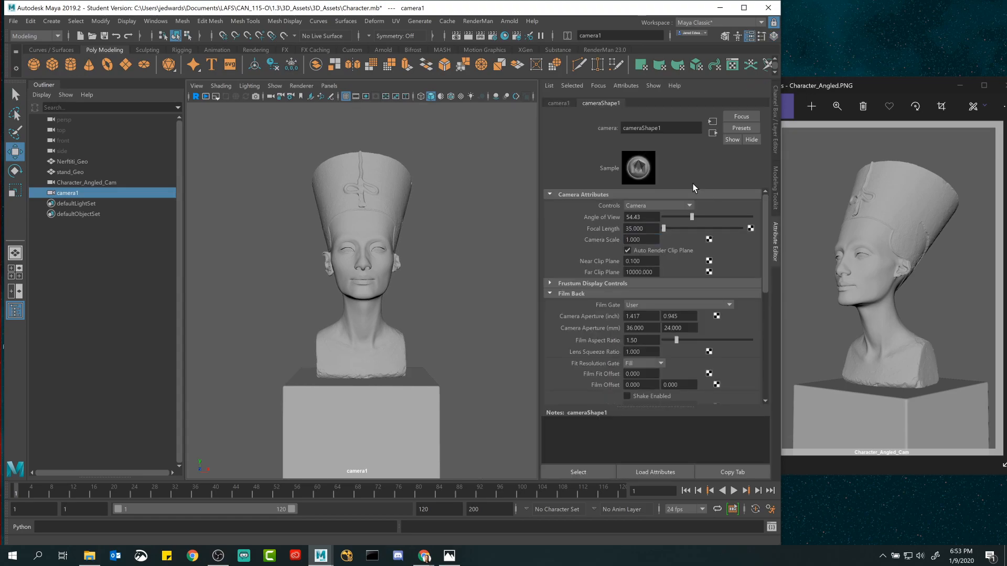
click(776, 134)
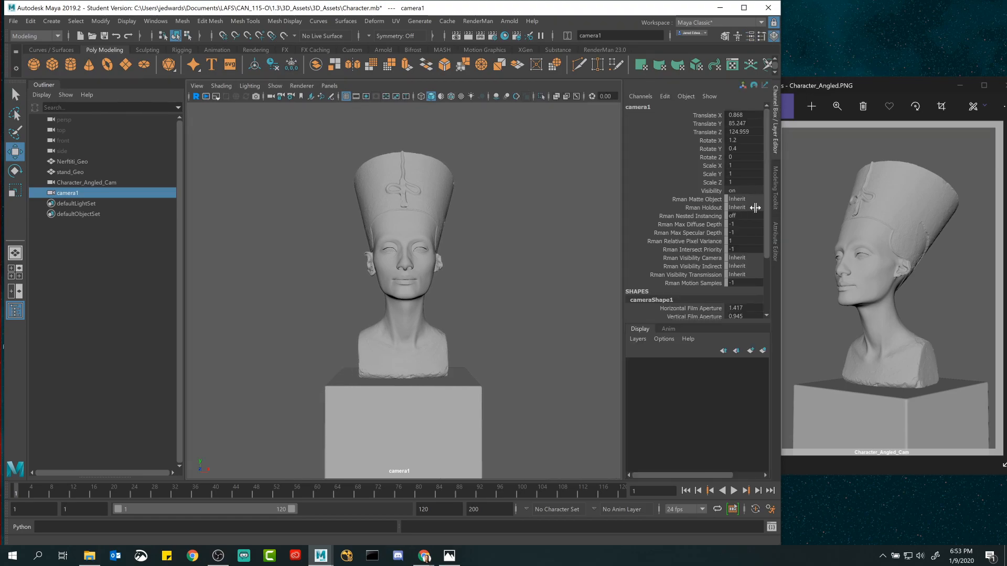
Step: Test camera1's focal length at 70 and 15, and set it to 120
scroll(737, 291, down, 3)
click(745, 252)
text(70)
key(Return)
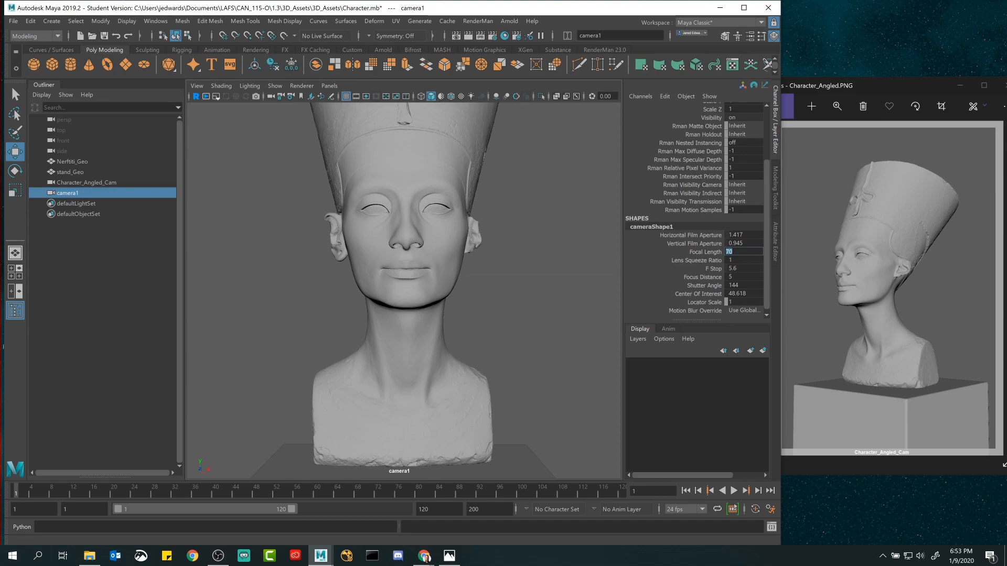
key(Return)
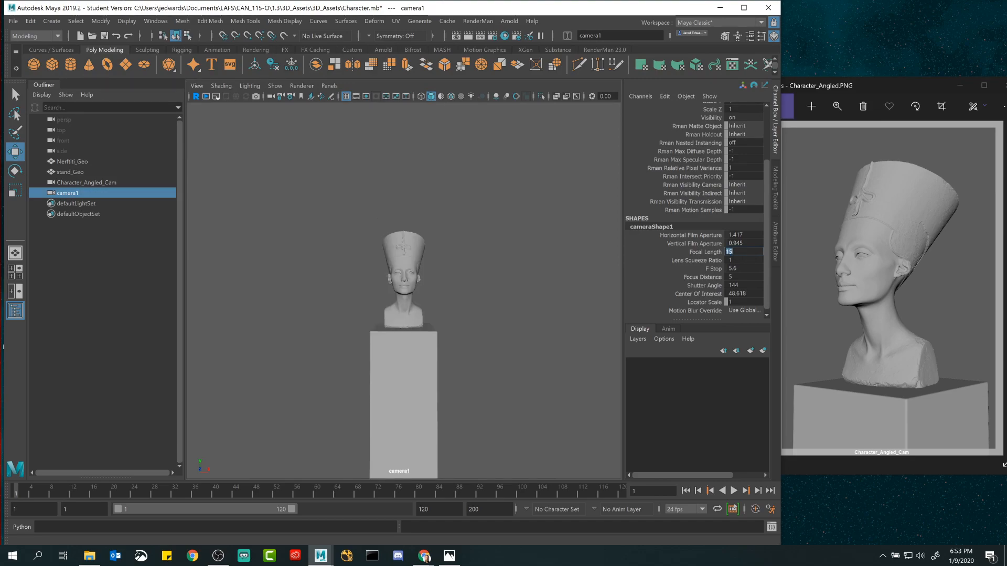
text(120)
key(Return)
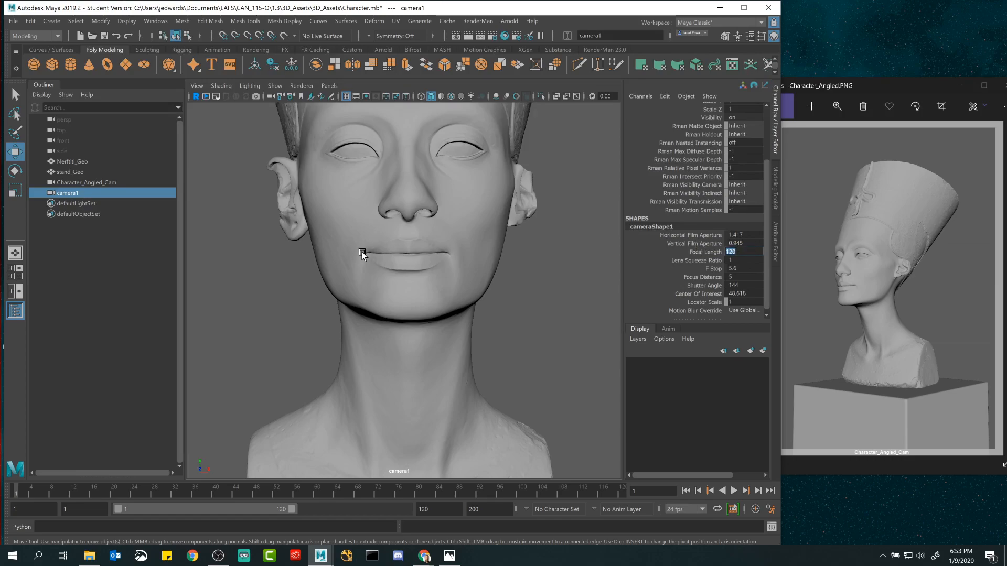
click(695, 252)
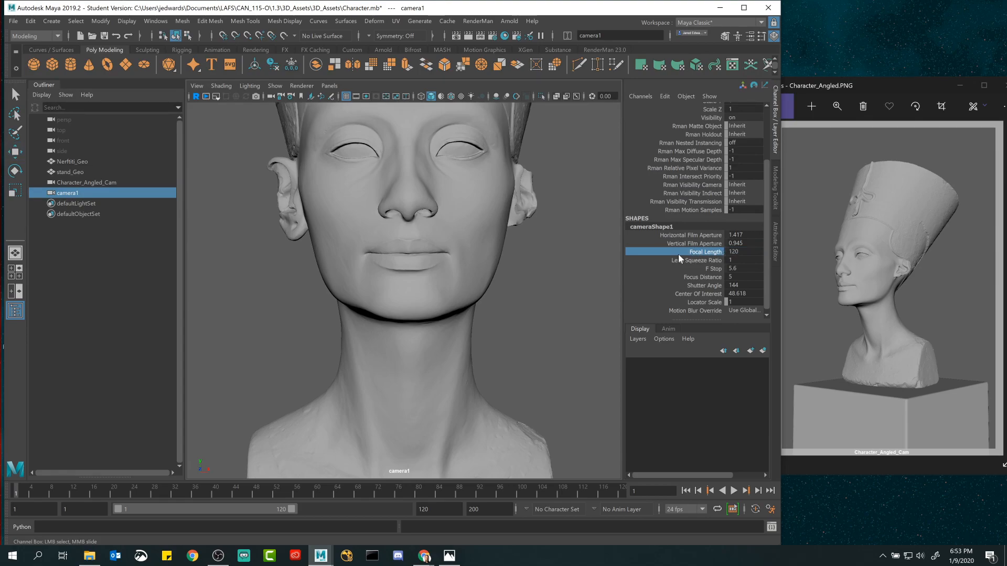
Step: Dolly camera1 back from the bust and orbit and pan it around to a side view
alt+right_drag(560, 286, 370, 254)
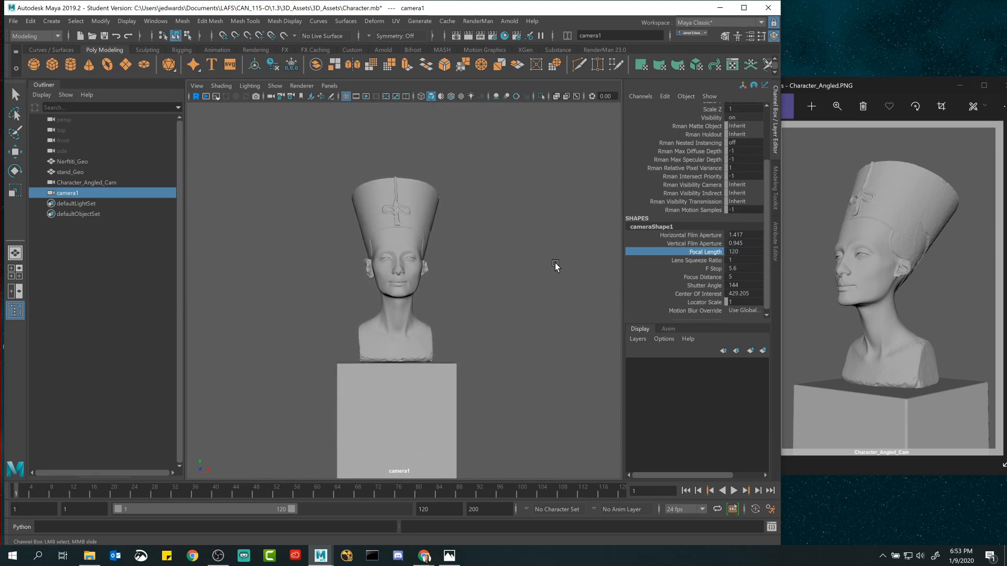
alt+drag(497, 283, 428, 283)
alt+middle_drag(427, 282, 375, 289)
alt+drag(375, 290, 409, 304)
alt+middle_drag(409, 304, 365, 210)
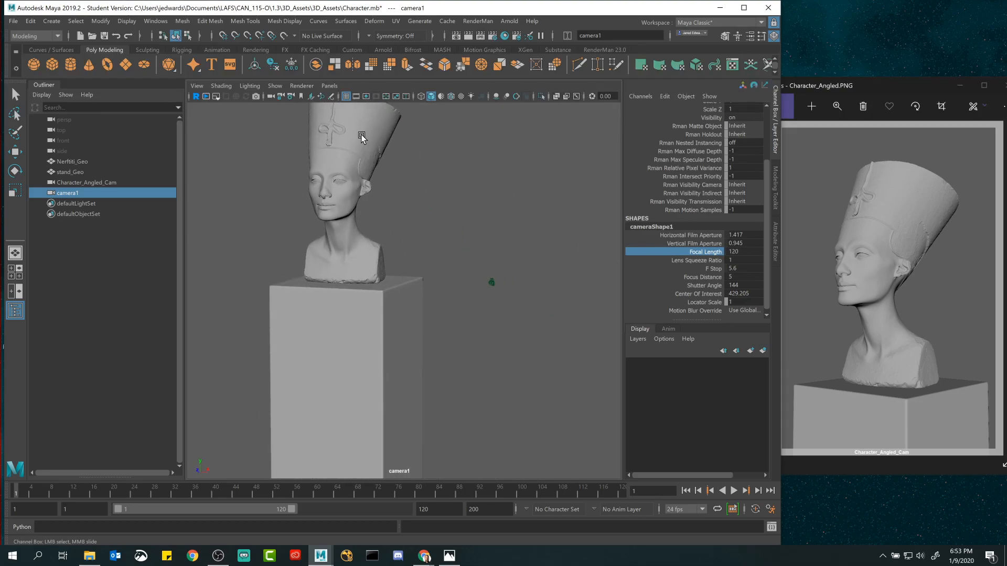
alt+middle_drag(362, 138, 456, 202)
alt+drag(456, 202, 430, 188)
Step: Frame Nerftiti_Geo in camera1 and adjust the view to a three-quarter angle with the bust above the stand's upper edge
click(429, 189)
key(w)
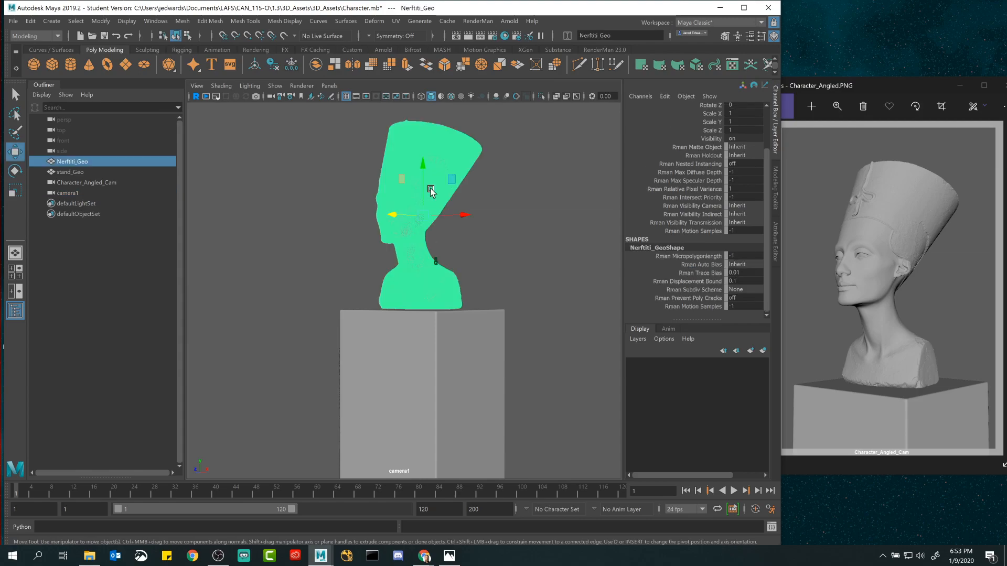
key(f)
alt+right_drag(518, 272, 485, 265)
click(495, 262)
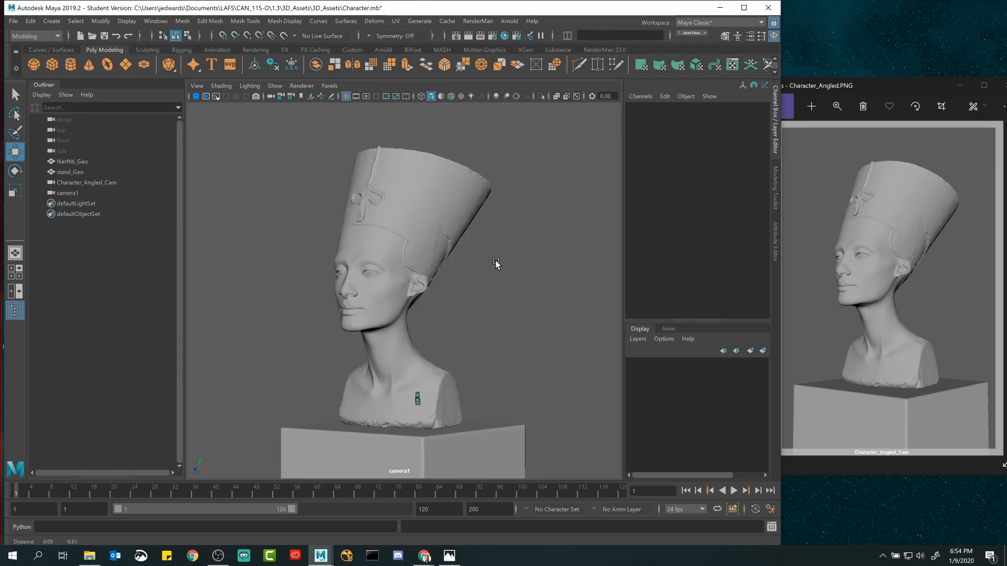
alt+middle_drag(495, 262, 504, 247)
alt+drag(504, 248, 505, 245)
alt+right_drag(505, 245, 506, 252)
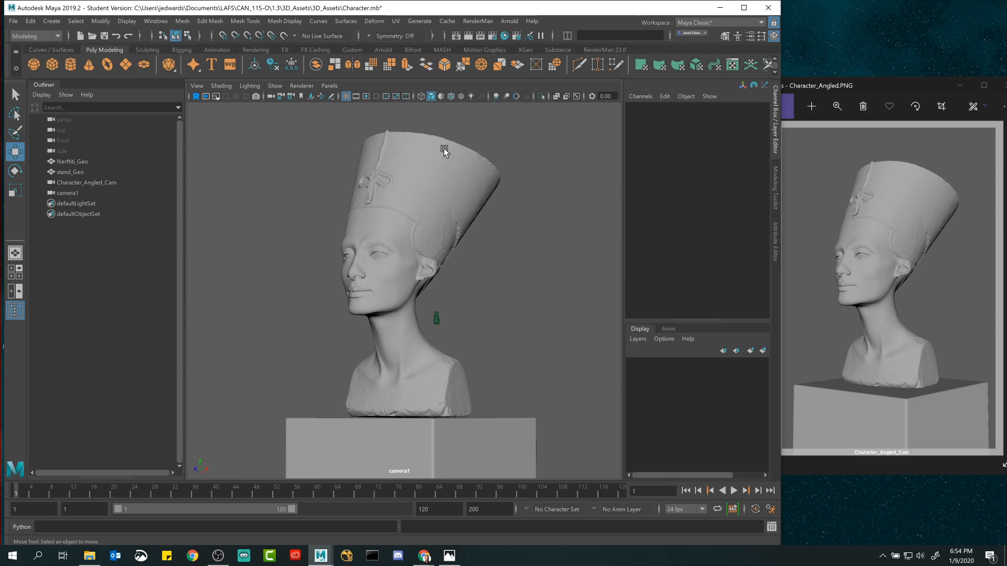
Step: Orbit camera1 around the bust to examine its perspective at the long focal length, ending at a three-quarter view
alt+drag(481, 341, 433, 420)
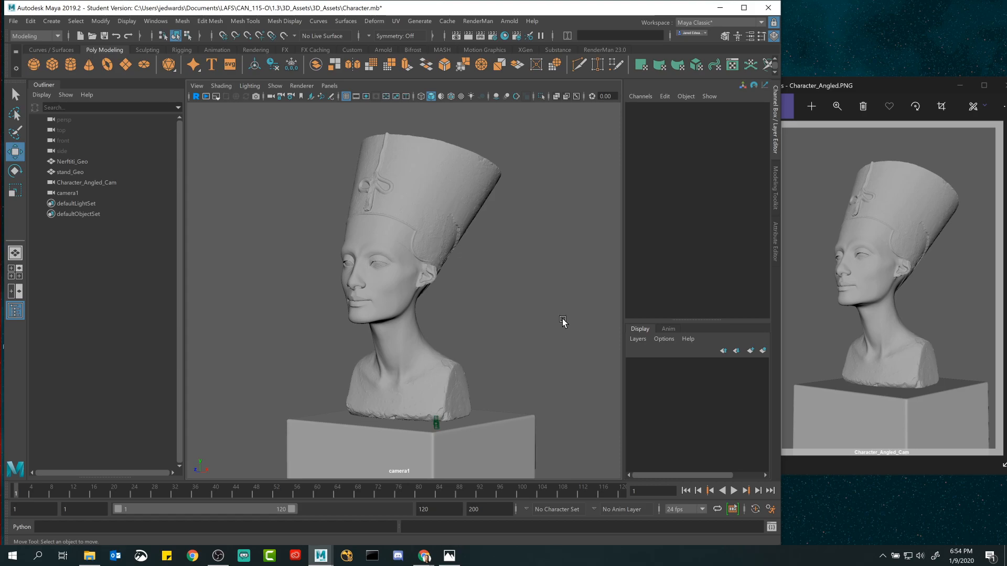
alt+drag(402, 287, 477, 270)
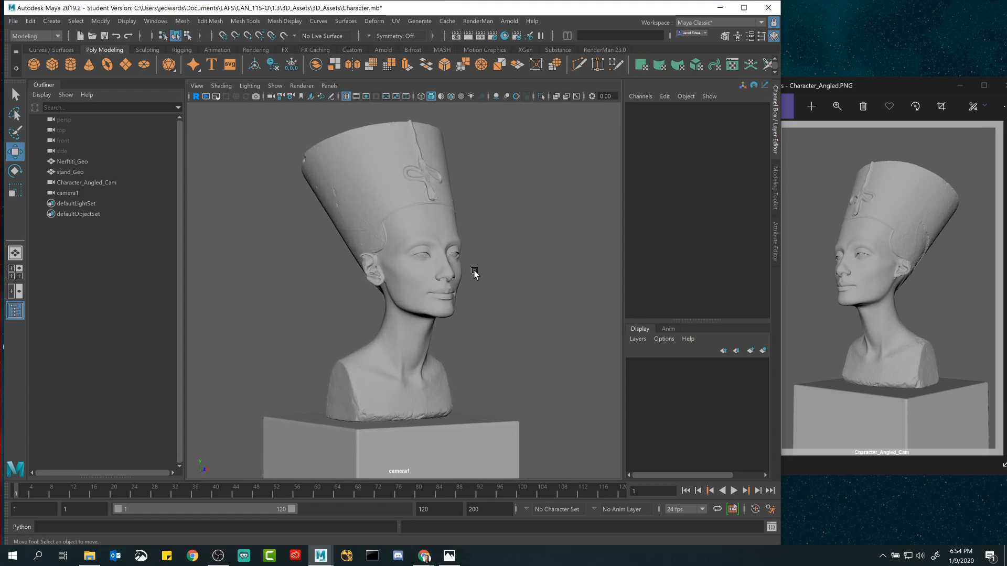
alt+drag(507, 304, 439, 280)
alt+drag(383, 262, 432, 259)
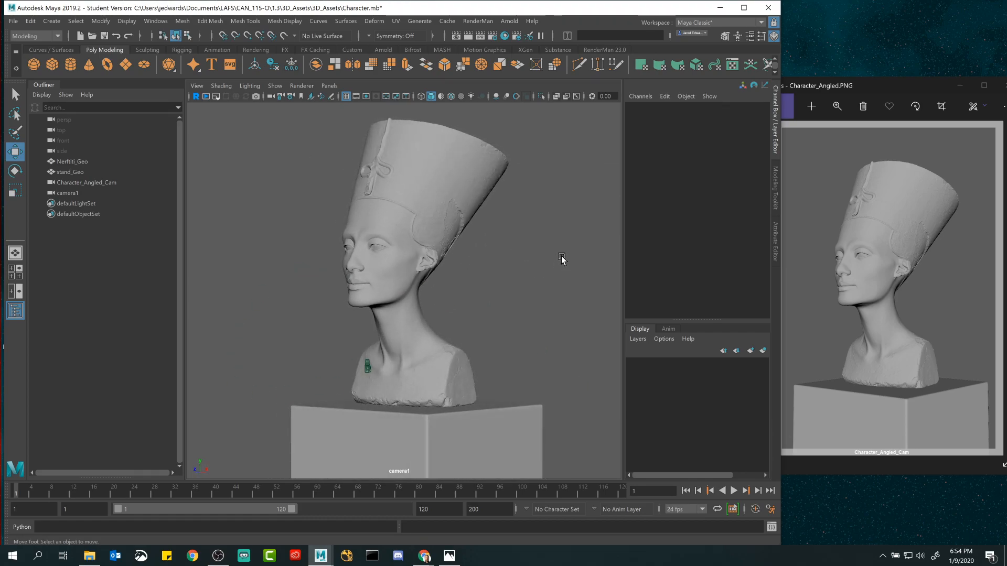
Step: Set camera1's focal length to 20, and move the camera close to reframe the bust and stand at a three-quarter angle
click(93, 194)
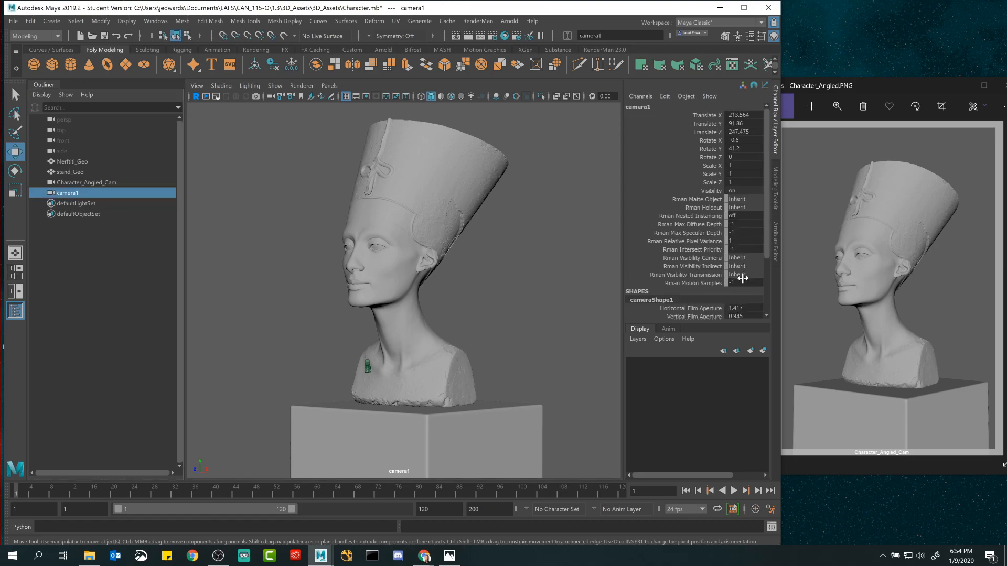
scroll(739, 278, down, 3)
double_click(739, 252)
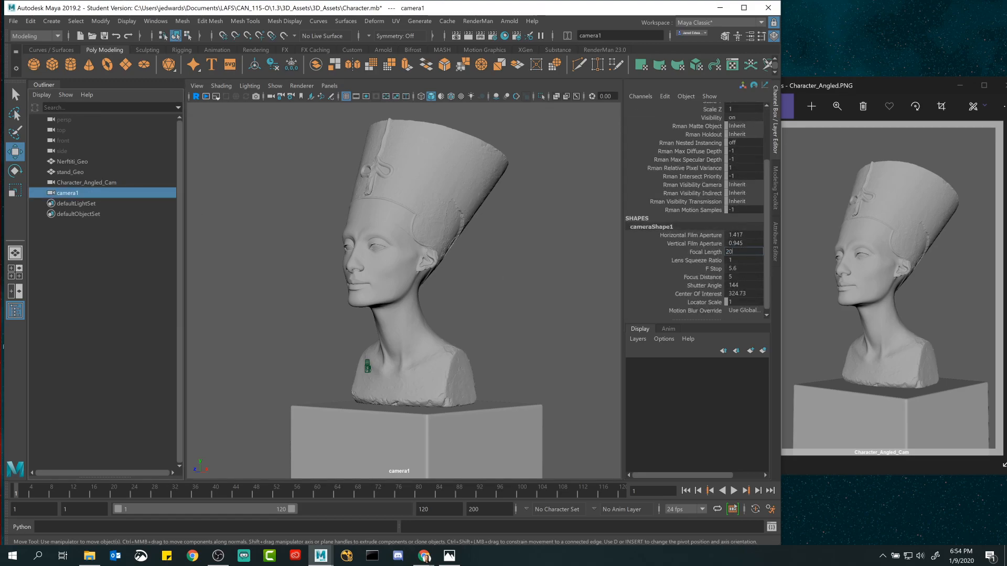
text(20)
key(Return)
alt+right_drag(315, 231, 502, 317)
alt+drag(502, 316, 461, 313)
alt+right_drag(461, 313, 493, 320)
alt+middle_drag(496, 315, 486, 290)
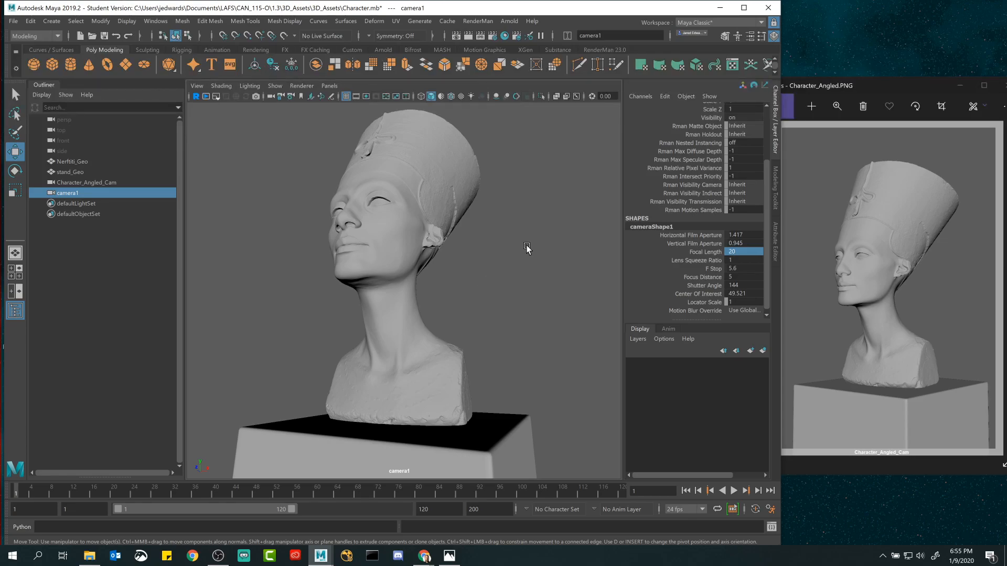
Step: Pan, dolly and orbit camera1 to a closer low-angle view looking up at the bust
alt+middle_drag(437, 260, 445, 237)
alt+right_drag(445, 237, 461, 267)
alt+middle_drag(461, 267, 465, 297)
mouse_move(465, 297)
alt+mouse_down()
mouse_move(470, 290)
mouse_move(453, 288)
alt+mouse_up()
alt+right_drag(454, 285, 451, 285)
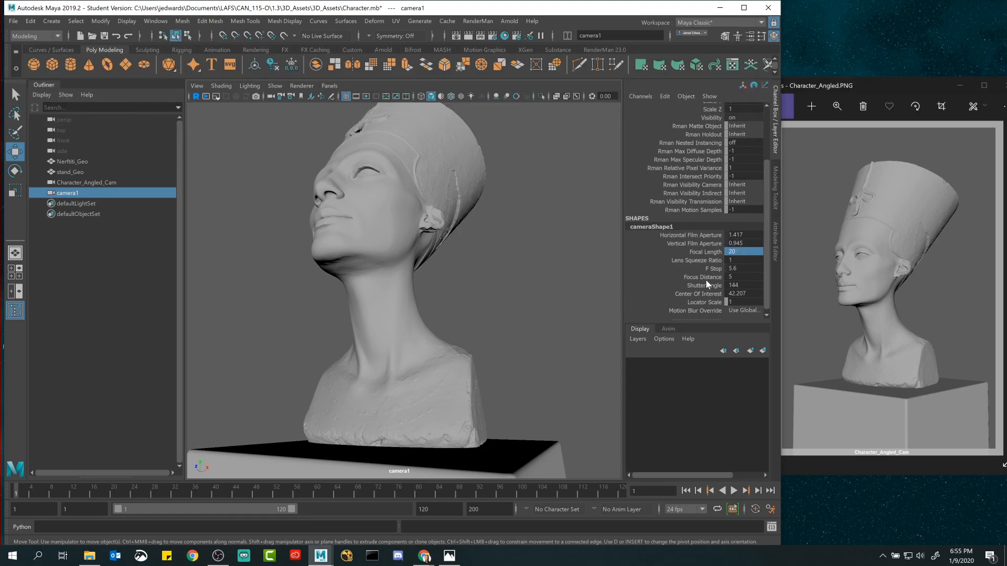
Step: Dolly camera1 back and orbit it to a front view with the bust and the stand's upper part inside the resolution gate
alt+right_drag(446, 244, 352, 250)
alt+drag(352, 250, 373, 298)
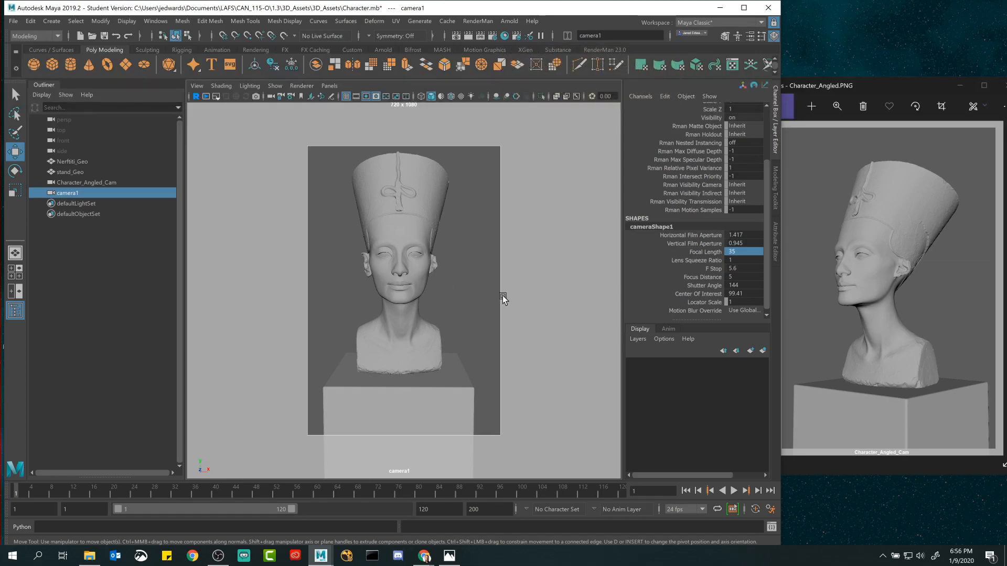
alt+drag(452, 288, 445, 283)
alt+right_drag(445, 283, 454, 291)
alt+middle_drag(455, 291, 453, 302)
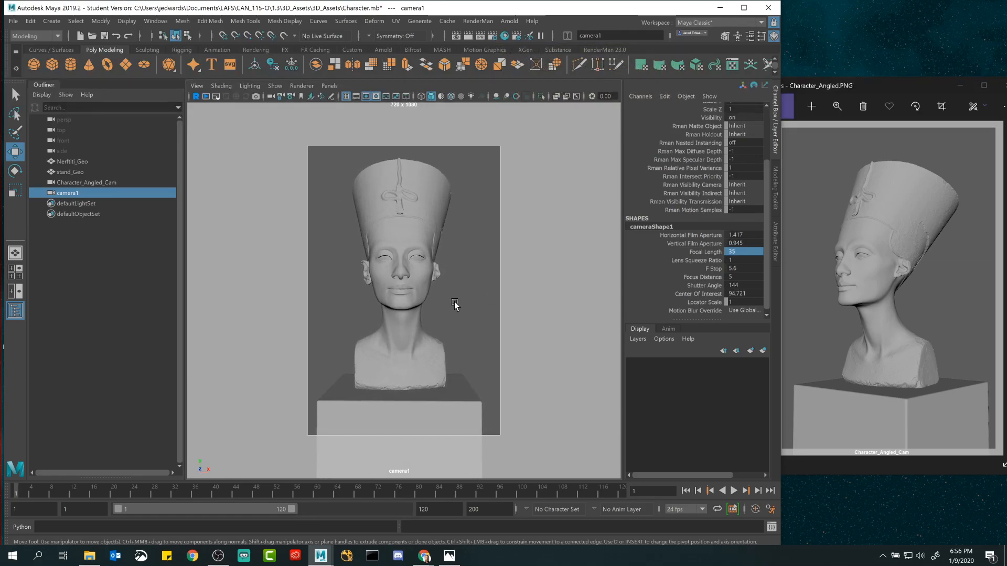
Step: Show Character_Front.PNG in Photos, and review the Match Composition for Characters slide full screen in the browser before returning to Maya
click(995, 287)
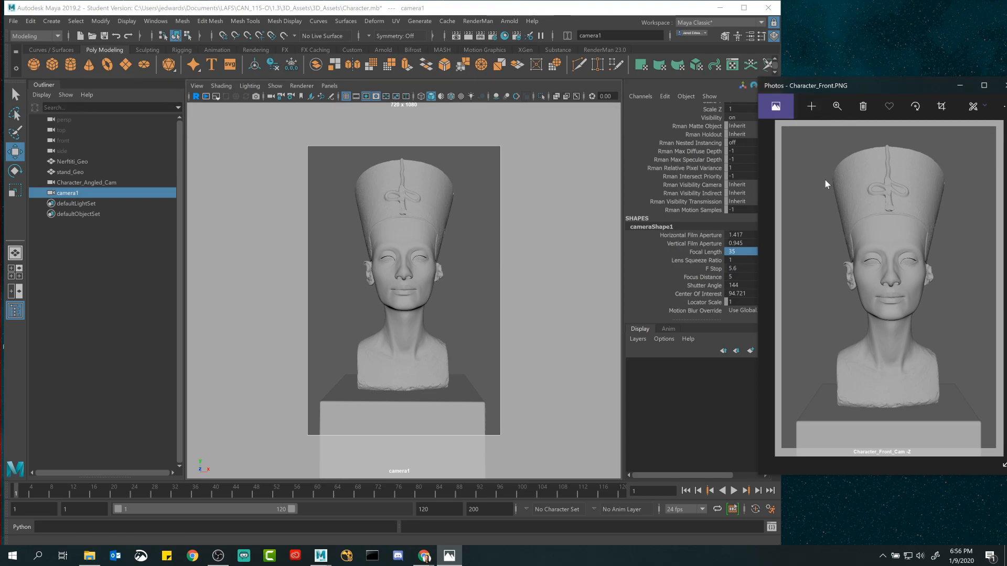
click(564, 12)
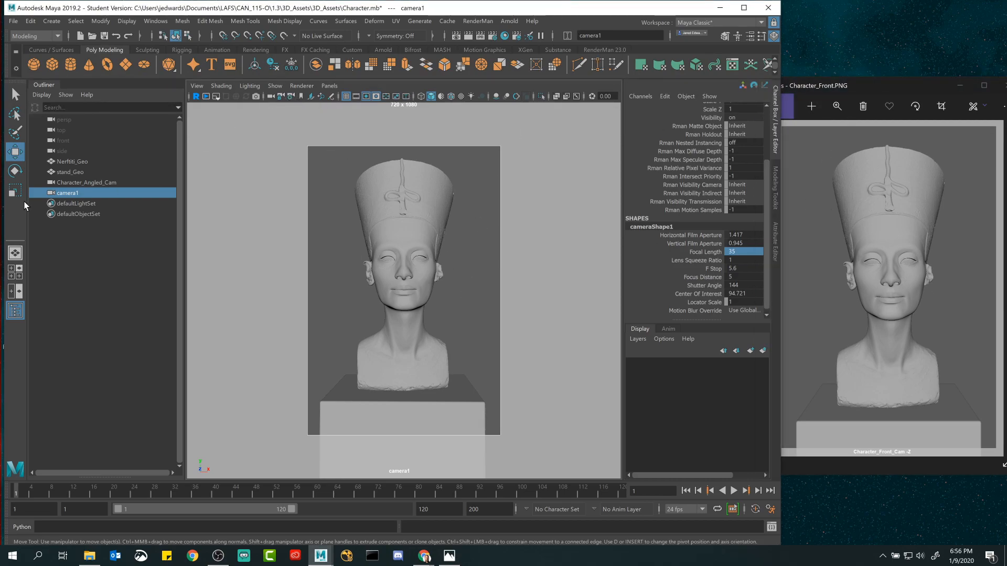
mouse_move(428, 559)
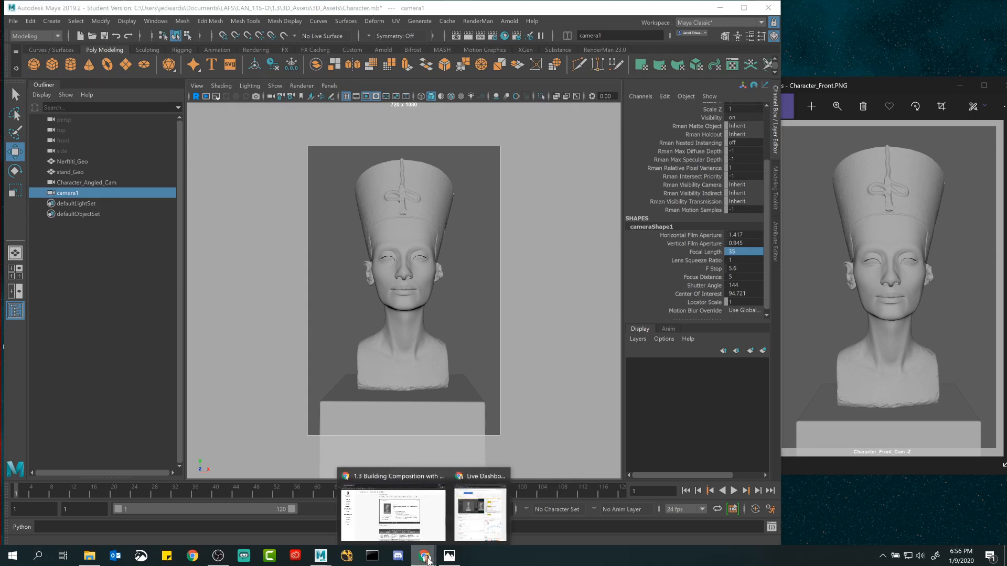
click(367, 515)
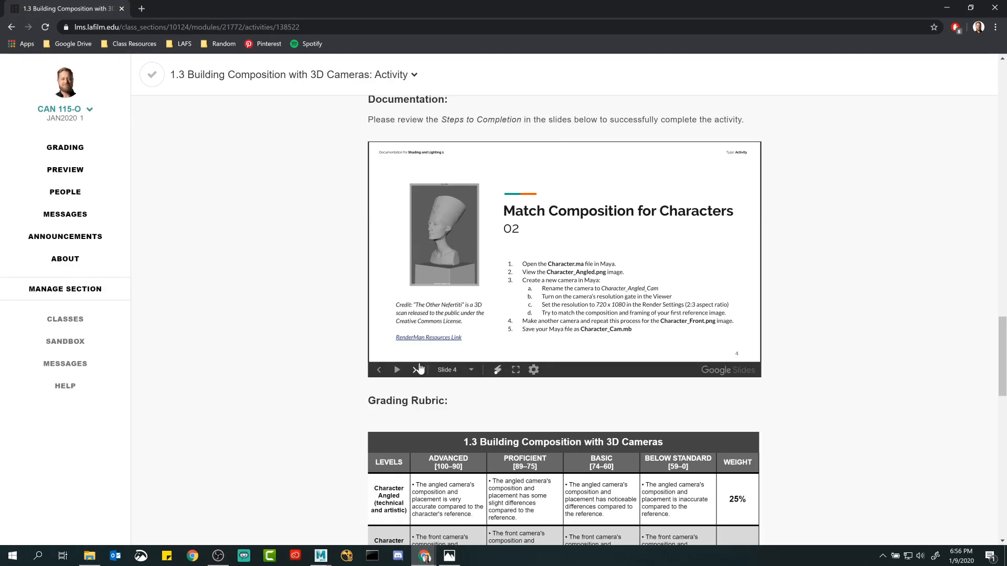
click(516, 370)
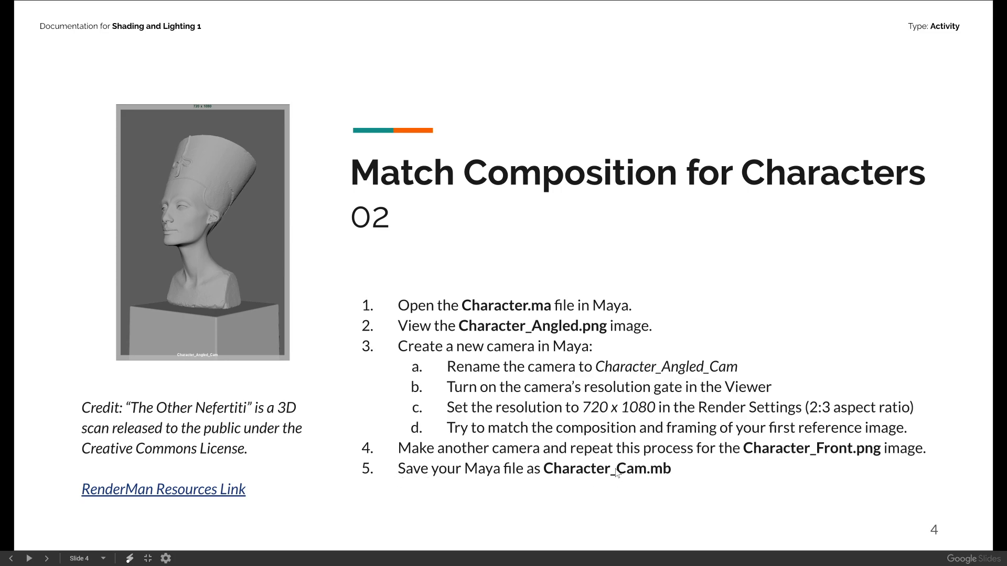
key(Escape)
click(946, 7)
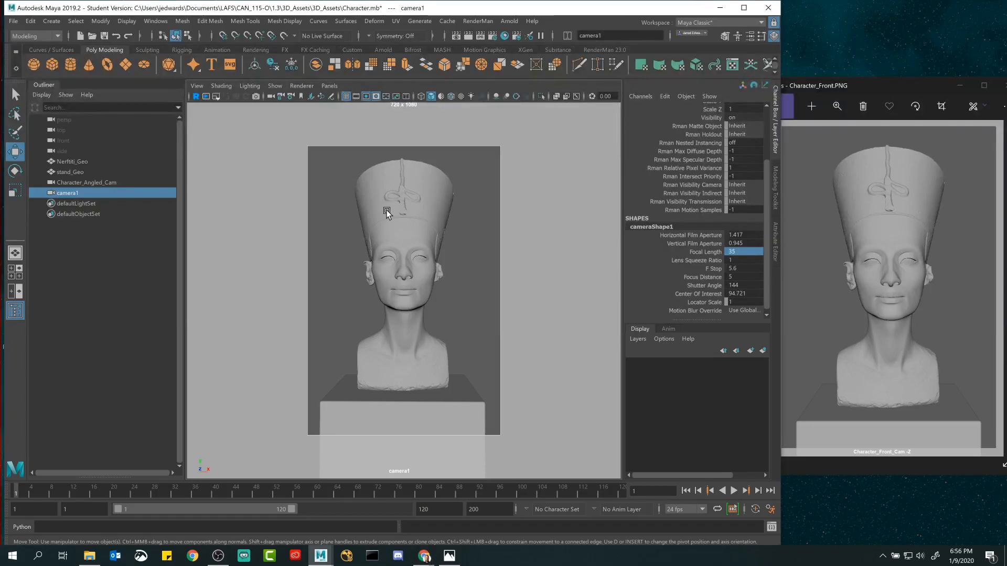
click(13, 21)
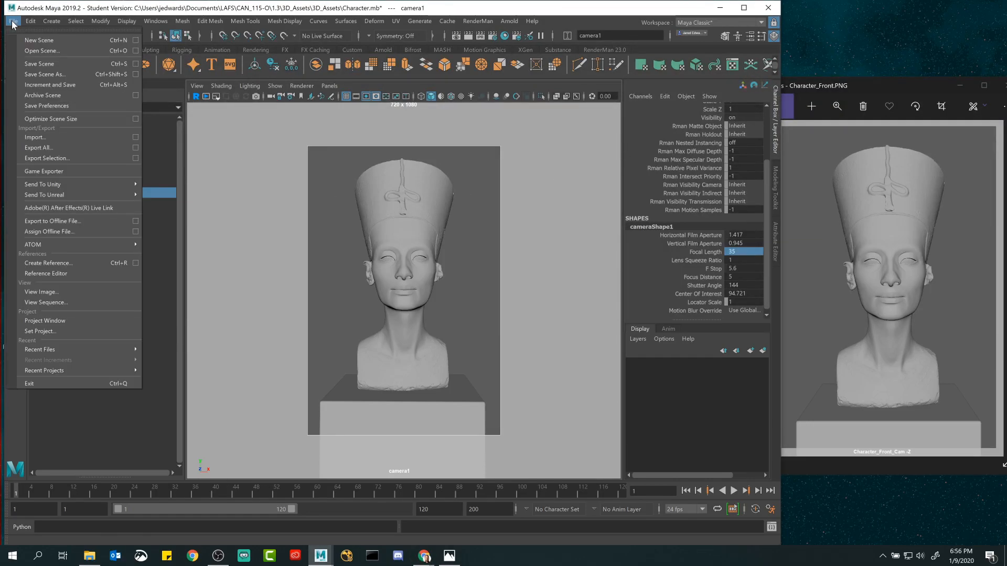
click(25, 74)
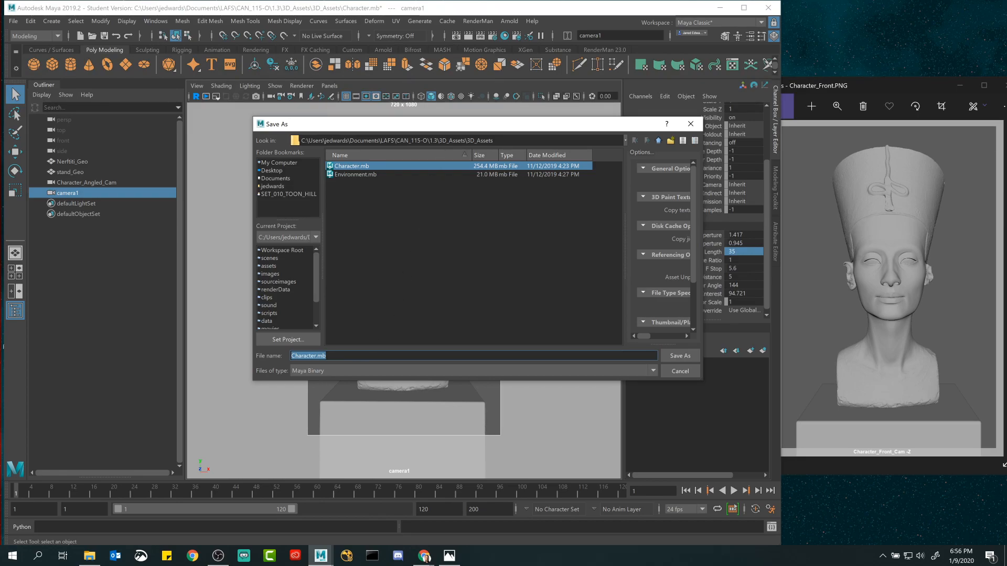
click(310, 356)
double_click(304, 356)
click(356, 356)
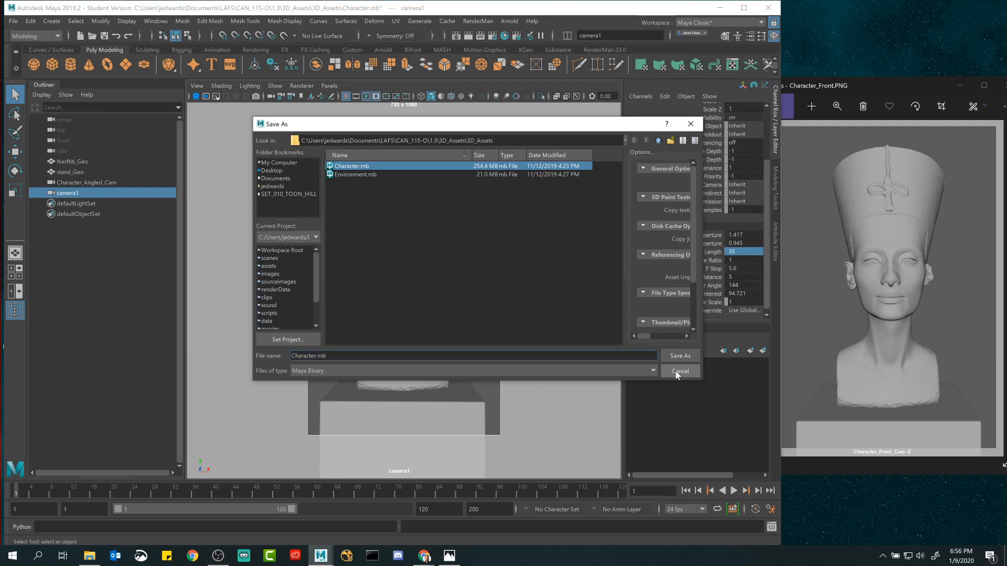
click(680, 370)
key(w)
click(467, 267)
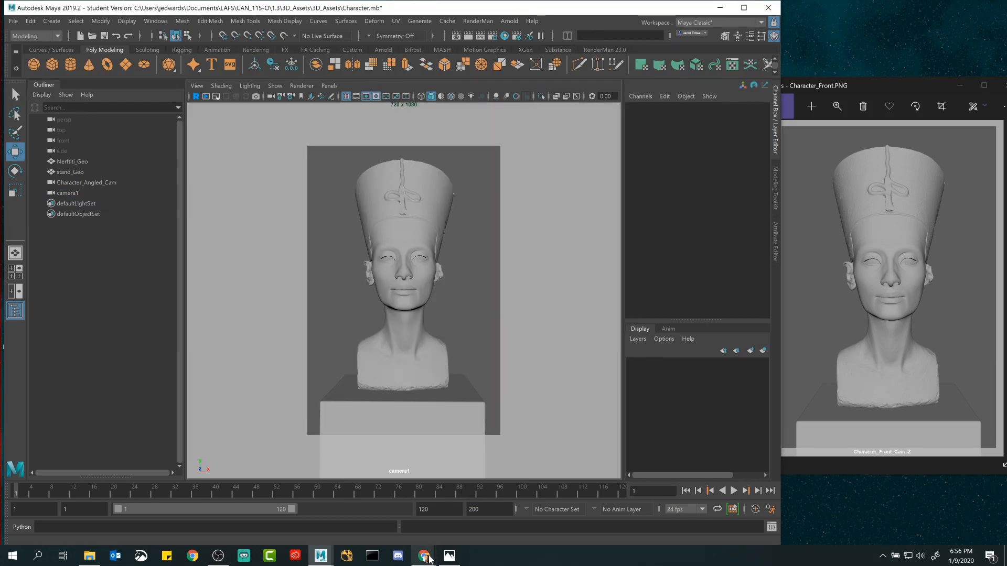
Step: Switch to the browser and review the Create Composition for Environments slide in full screen
mouse_move(429, 557)
click(396, 509)
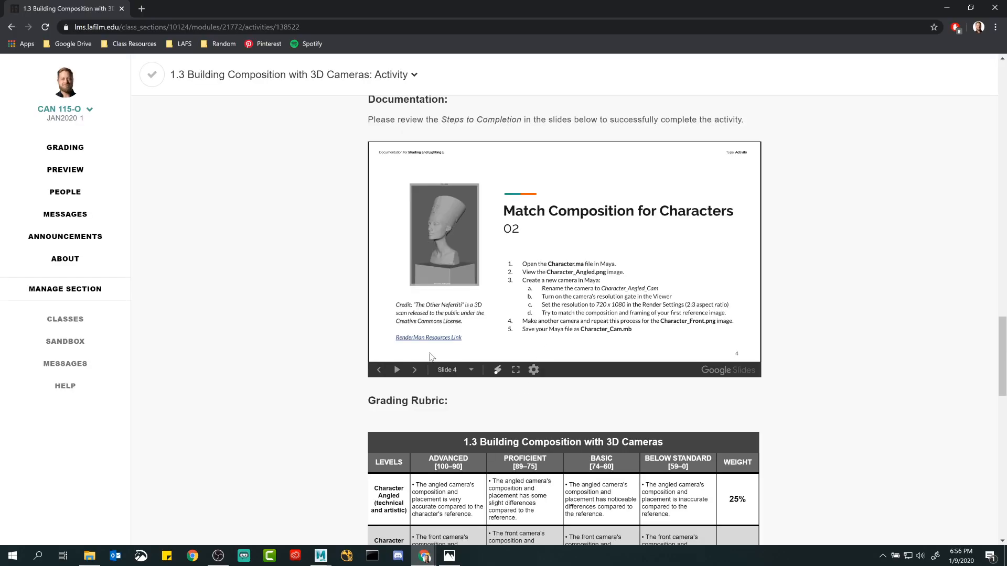
click(414, 369)
click(515, 369)
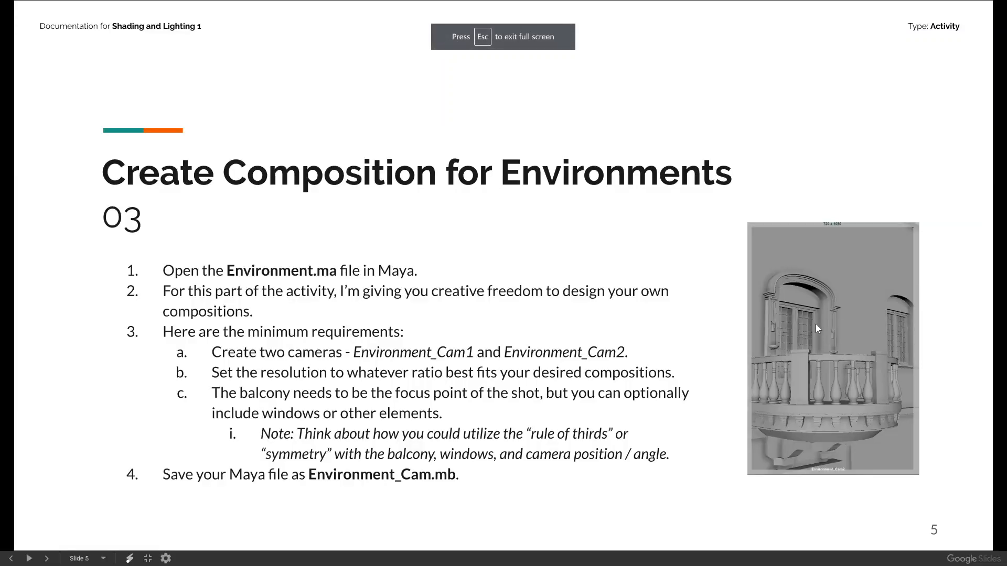
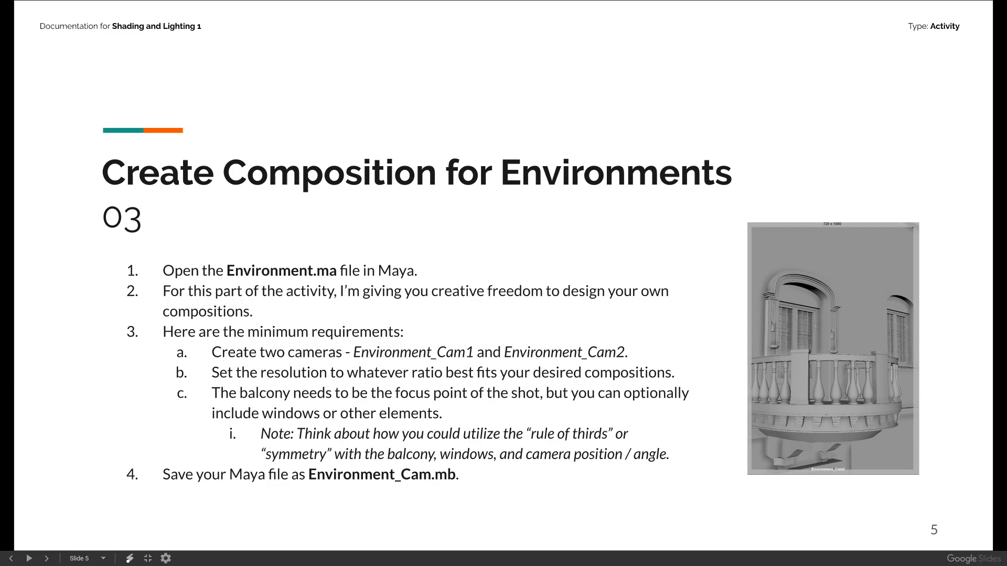
key(Escape)
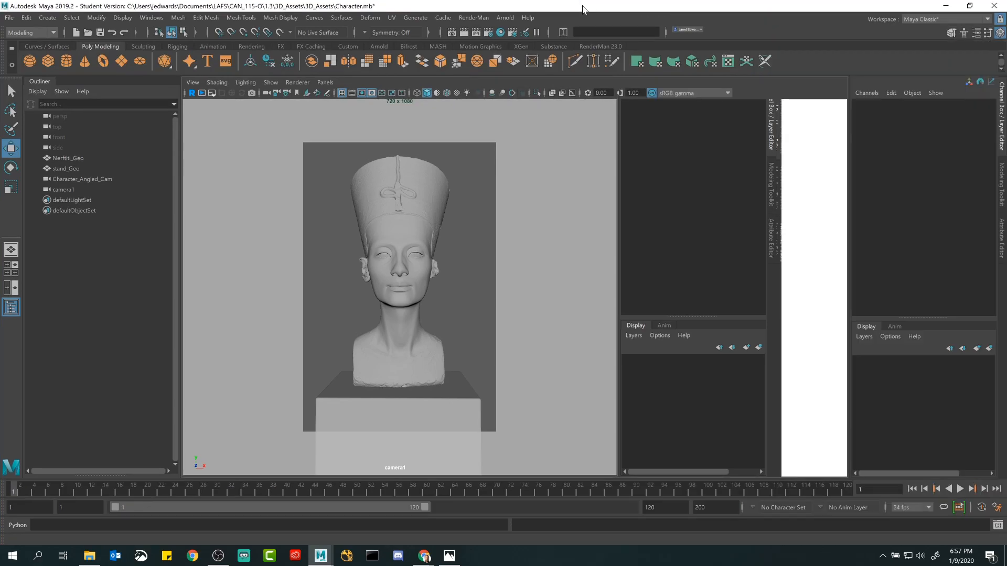
Step: Maximize the Maya window and rename camera1 as Character_PushPull_Cam
double_click(584, 7)
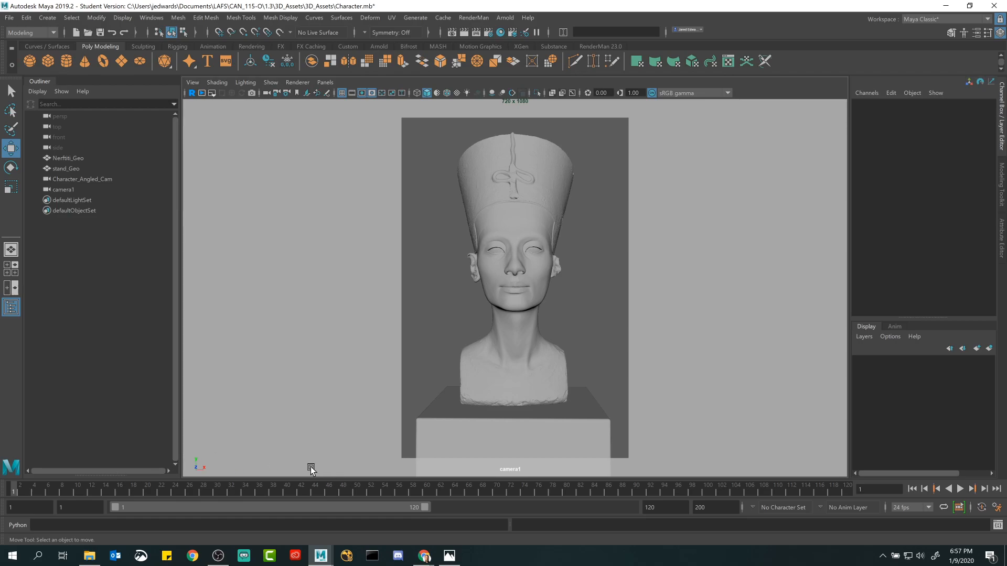
double_click(69, 190)
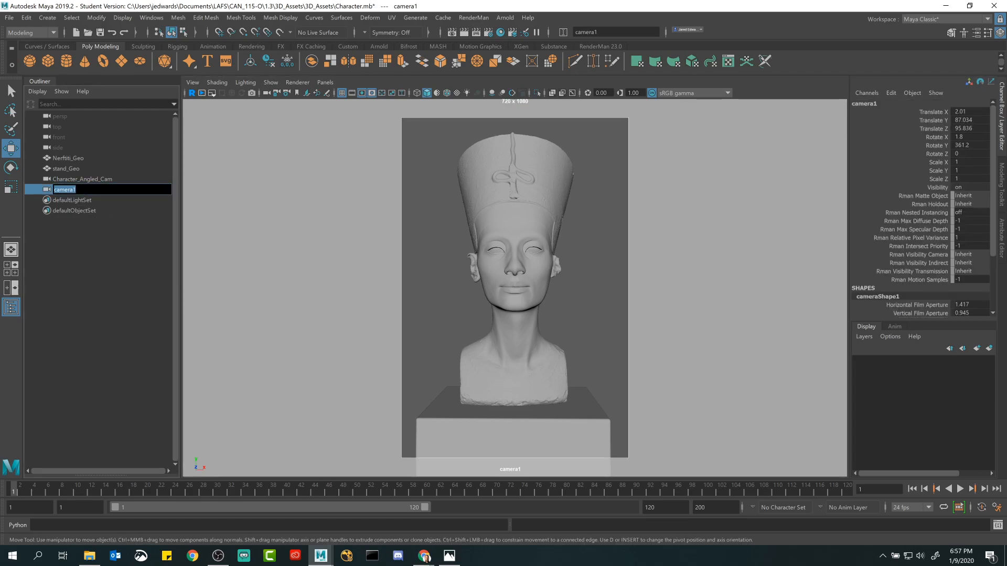
text(Character_PushPull)
key(Return)
double_click(88, 192)
text(_Cam)
key(Return)
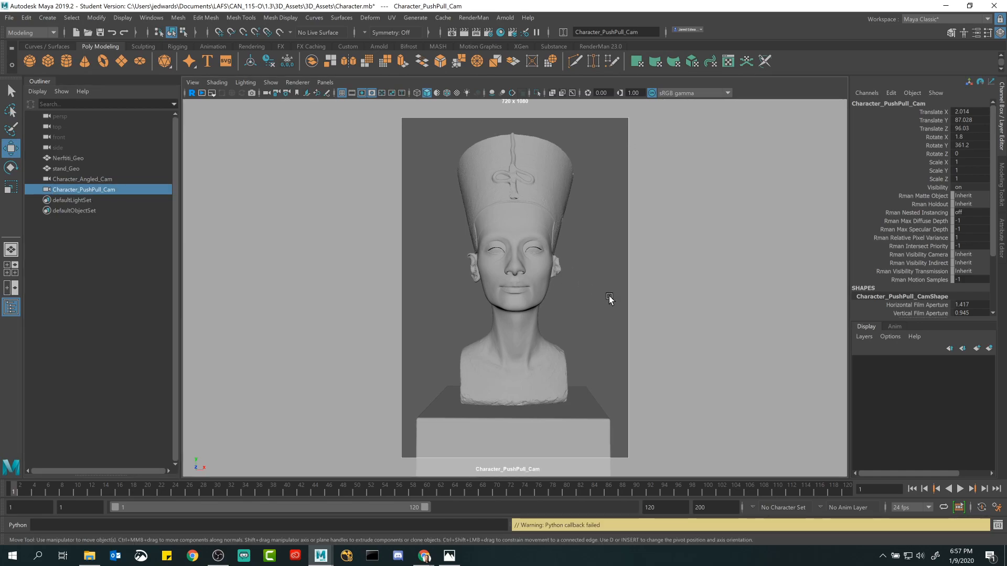
Step: Test dollying Character_PushPull_Cam back and interactively changing its focal length, undoing each focal length change
scroll(609, 296, down, 1)
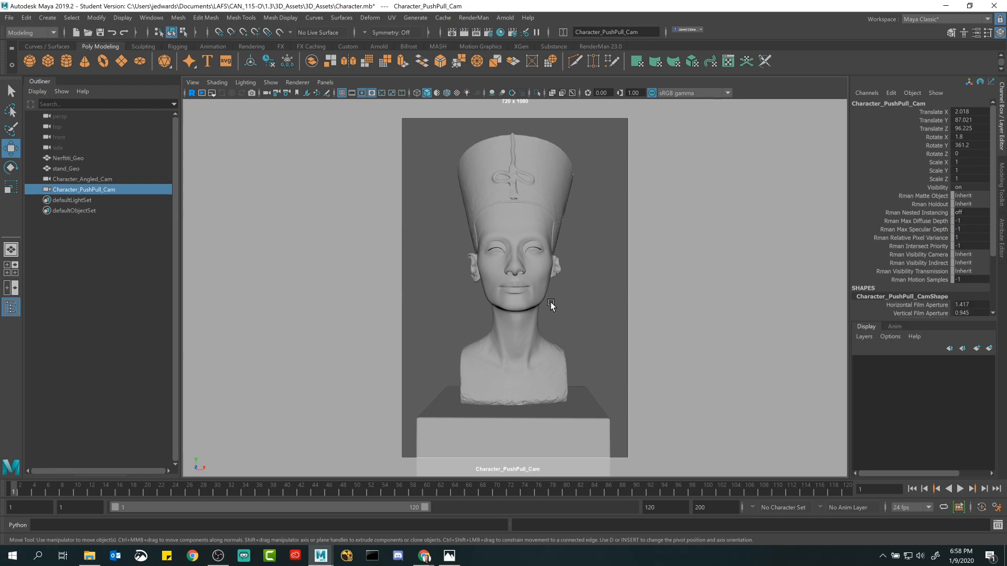
alt+right_drag(528, 334, 629, 362)
scroll(923, 282, down, 3)
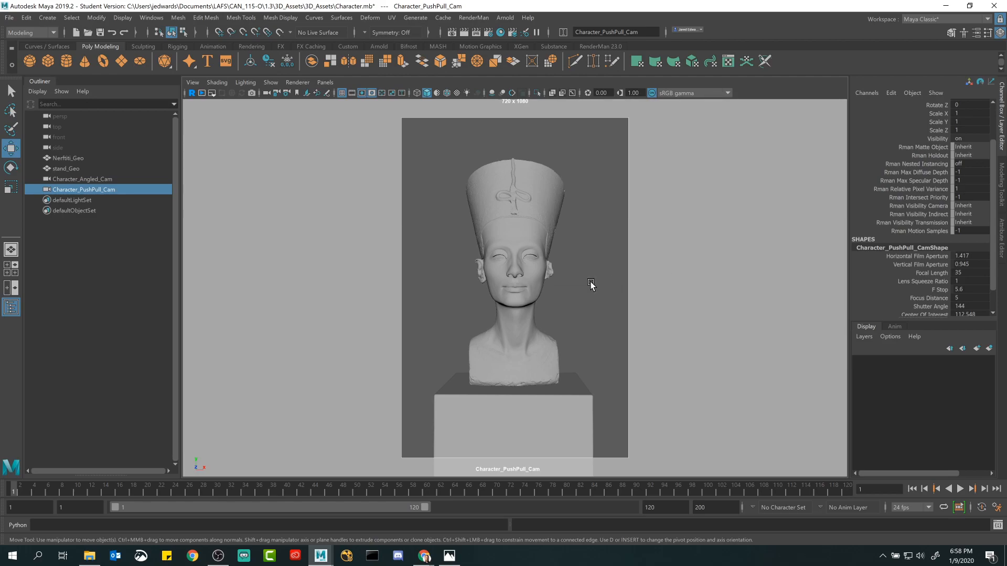
mouse_move(622, 292)
alt+right_down()
mouse_move(582, 294)
mouse_move(612, 297)
alt+right_up()
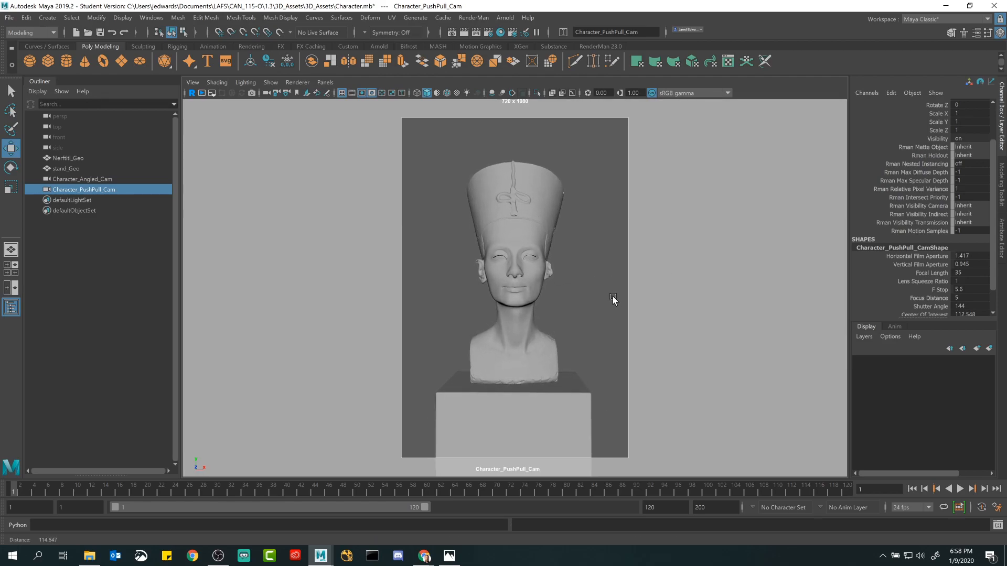
click(923, 273)
middle_drag(609, 282, 642, 281)
key(ctrl+z)
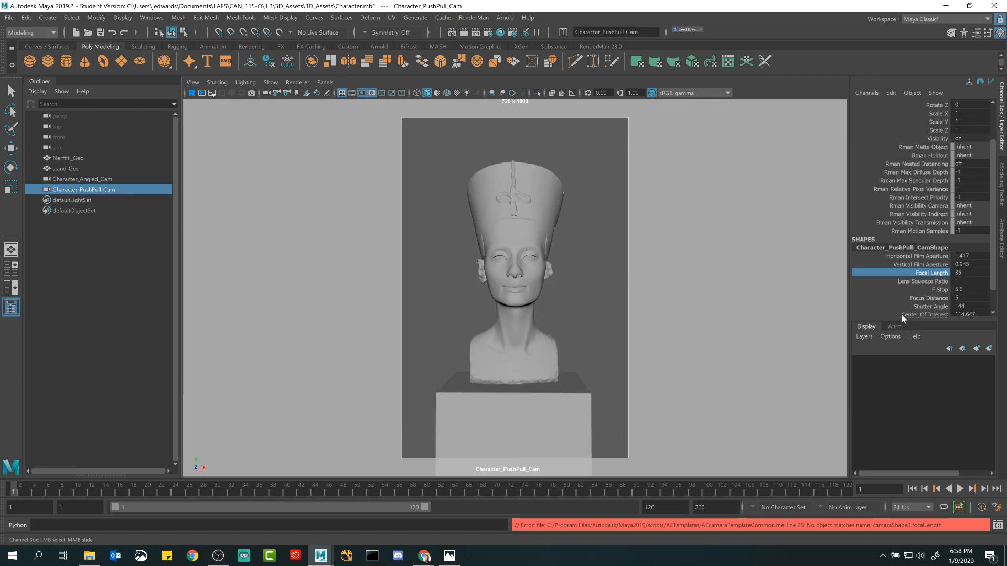
middle_drag(665, 292, 686, 292)
key(ctrl+z)
alt+right_drag(716, 346, 654, 344)
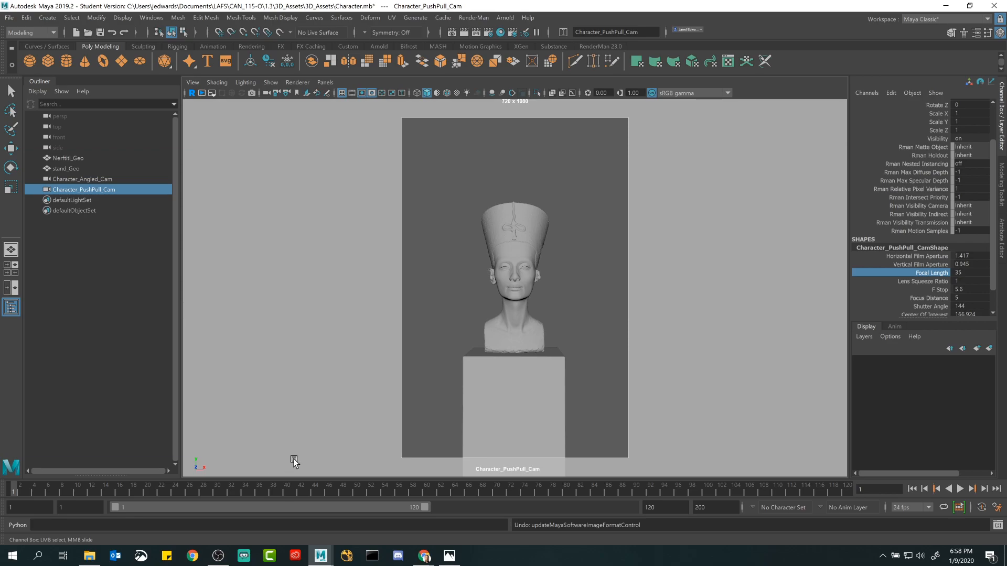
Step: Move Character_PushPull_Cam back in and fine-tune a centered front view of the bust with the stand's top inside the gate
alt+right_drag(483, 281, 607, 308)
alt+drag(607, 308, 598, 307)
alt+right_drag(598, 308, 605, 309)
alt+middle_drag(605, 308, 607, 312)
alt+right_drag(607, 312, 603, 315)
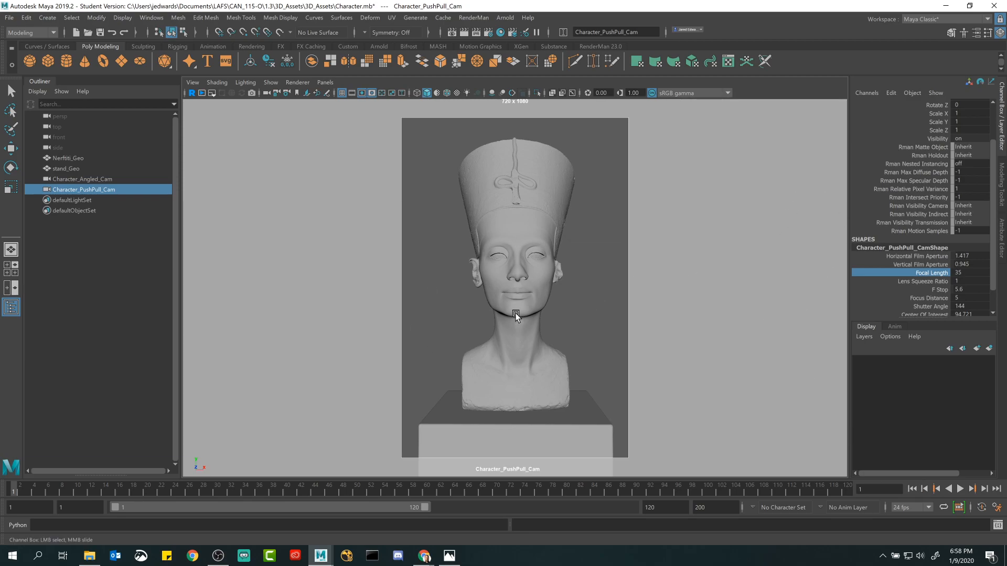
Step: Set keyframes on Character_PushPull_Cam's translation and rotation at frame 1, and check them by moving to frame 4 and back
key(q)
scroll(977, 173, up, 2)
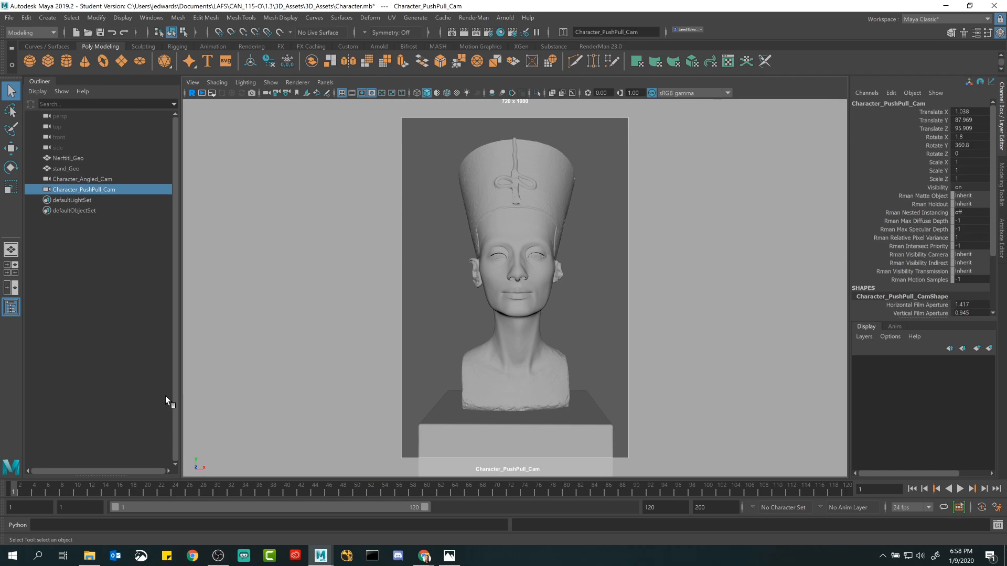
key(alt+v)
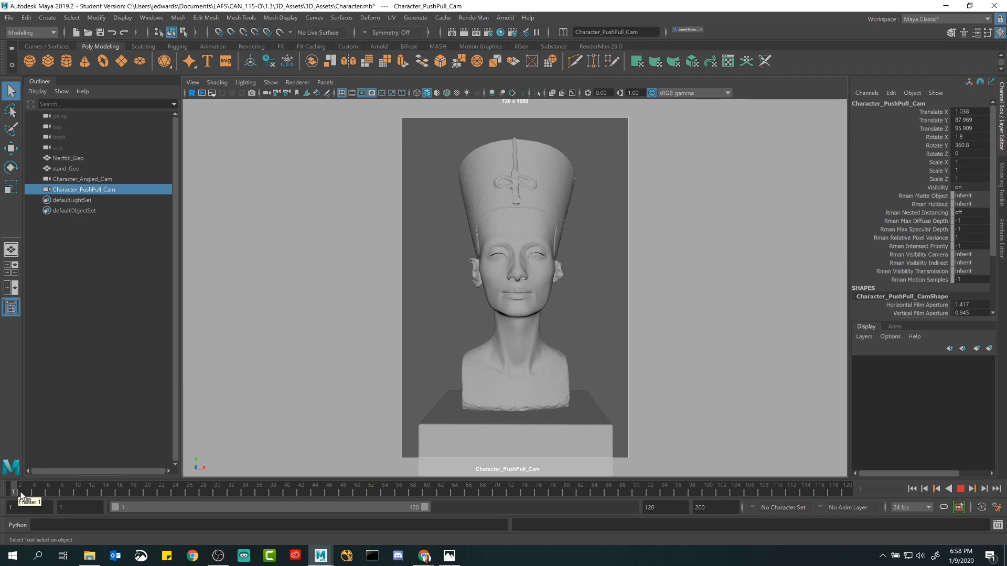
drag(109, 490, 16, 490)
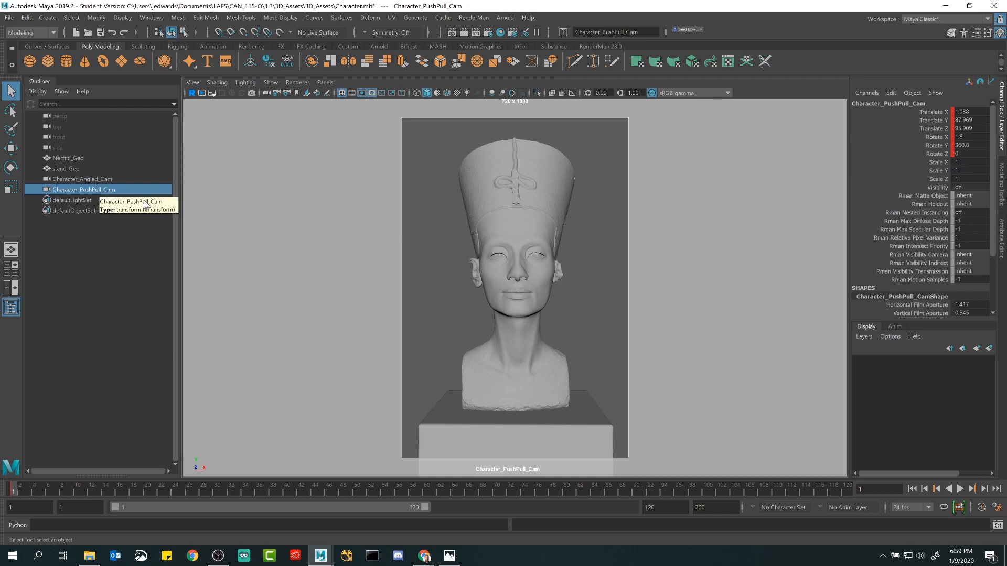
click(34, 488)
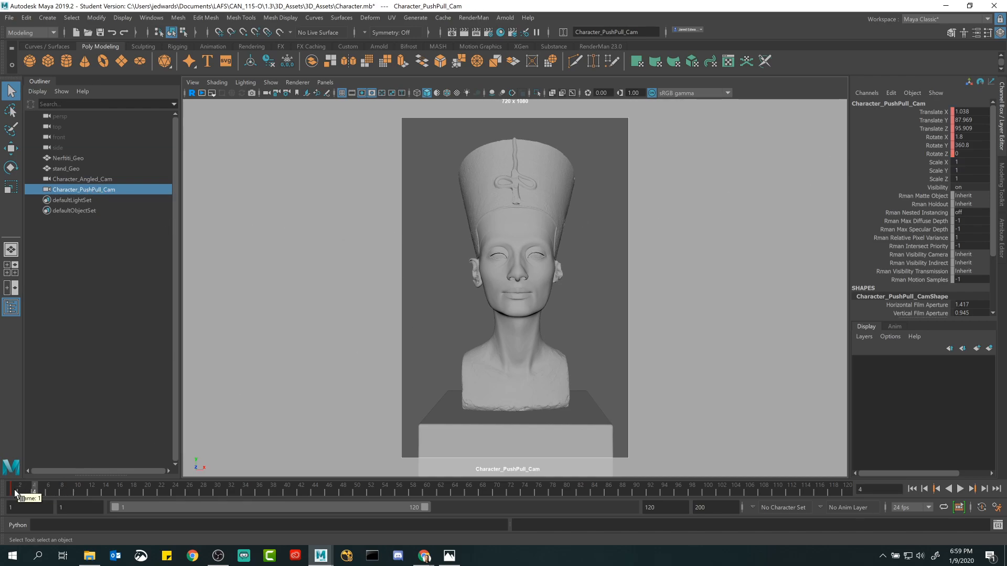
click(15, 492)
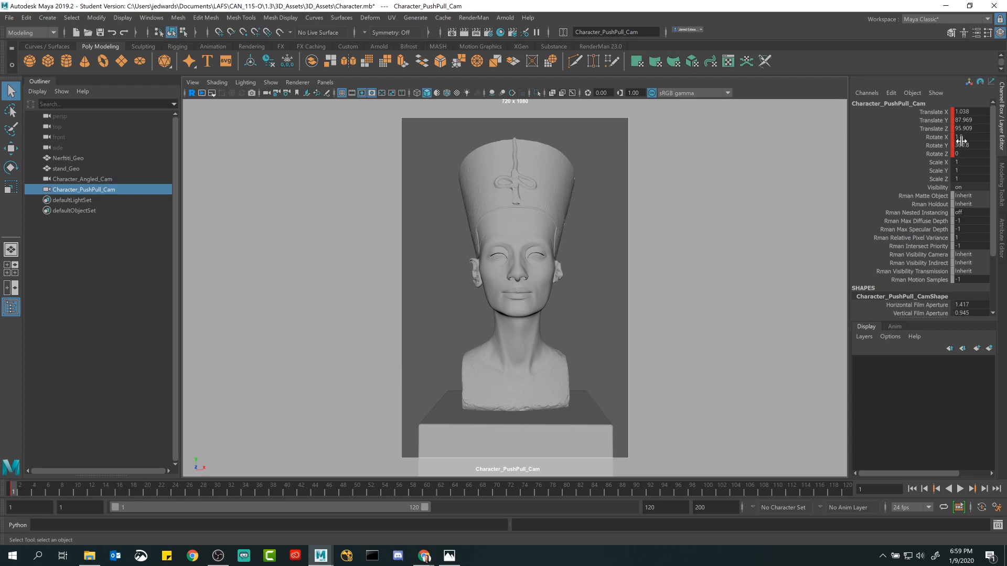
scroll(914, 260, down, 3)
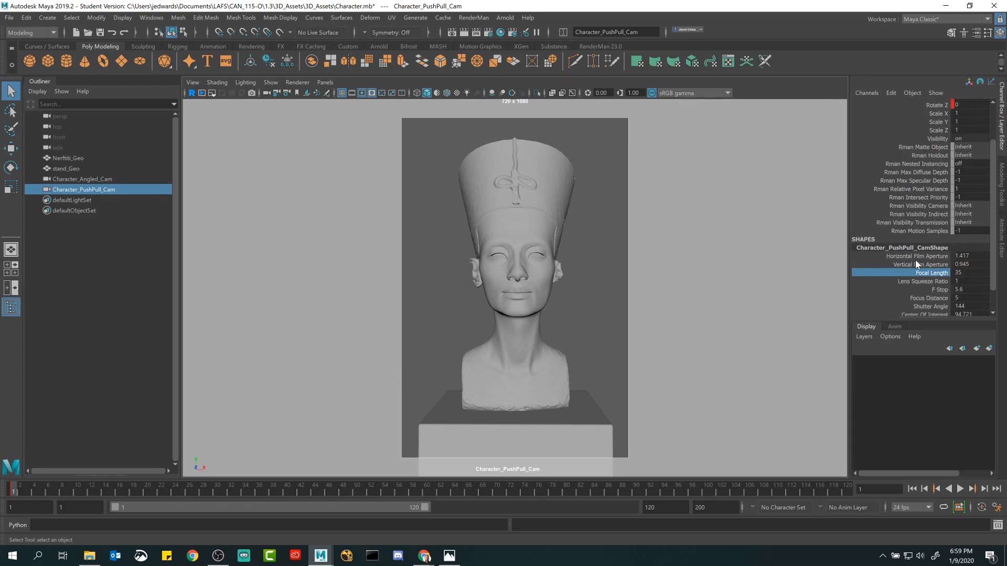
Step: Set a keyframe on Character_PushPull_Cam's focal length at frame 1 and clear the selection
click(925, 273)
right_click(937, 273)
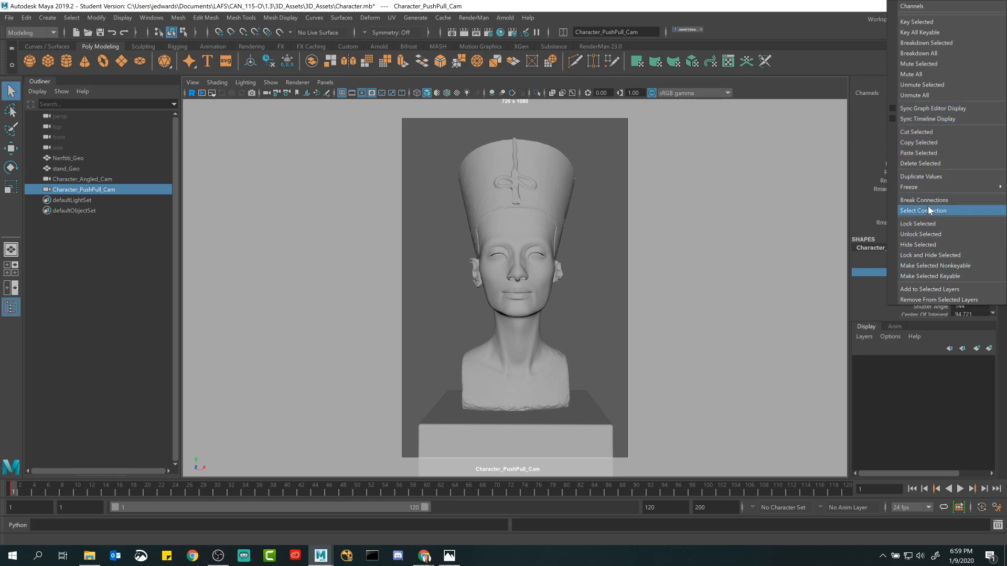
click(925, 21)
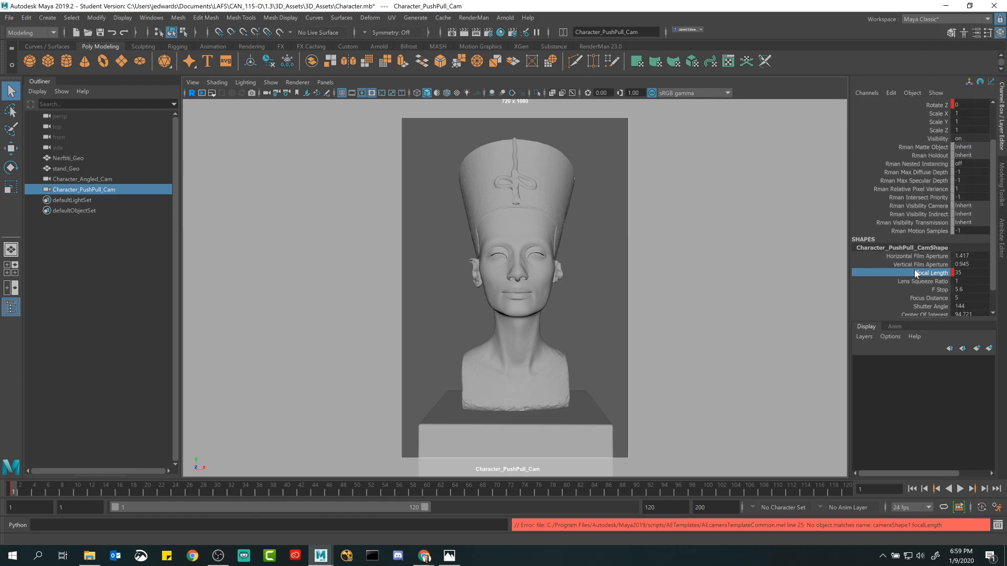
right_click(935, 126)
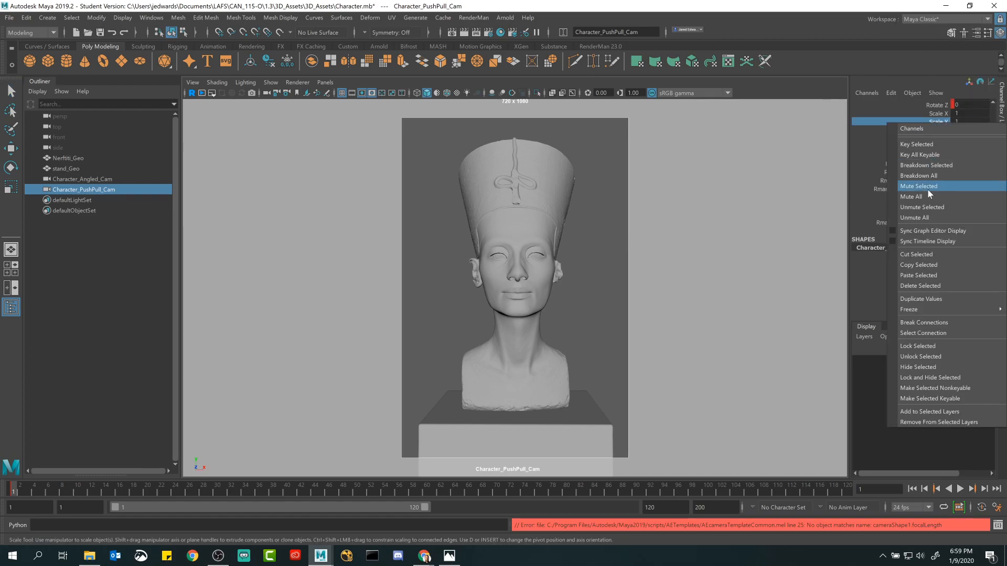
click(606, 234)
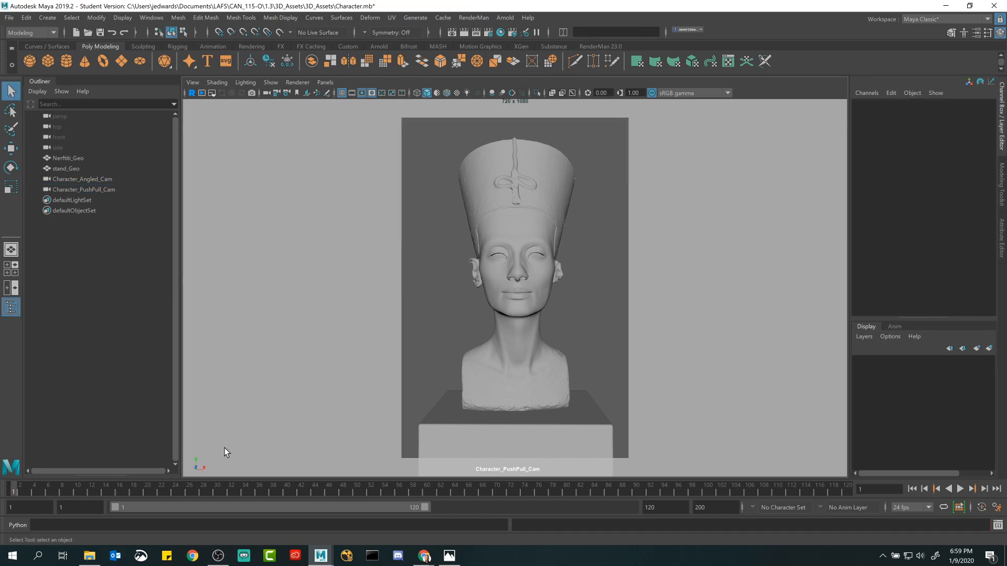
Step: Dolly Character_PushPull_Cam back to about 725.6 in Translate Z at frame 120 and key its translation and rotation
click(84, 190)
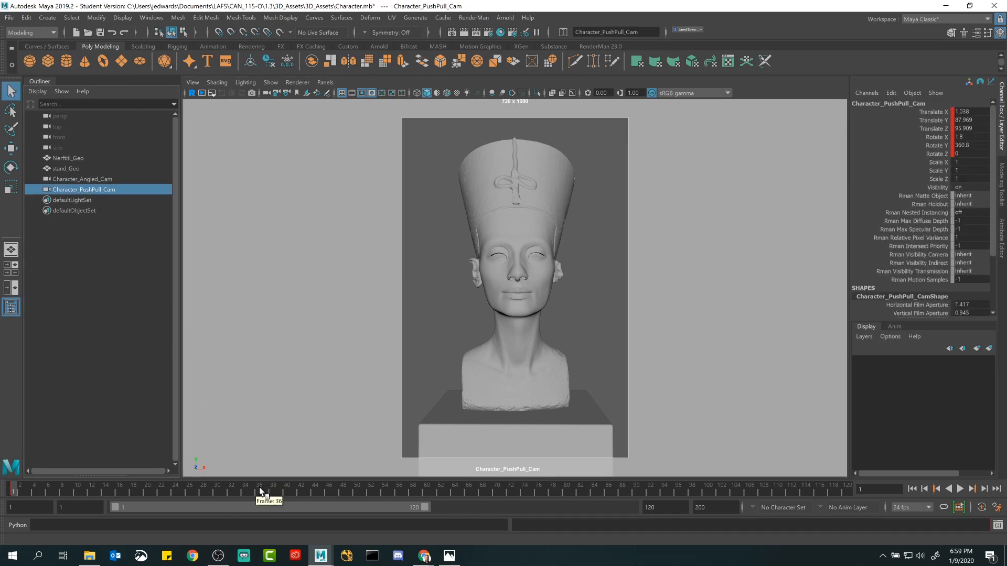
alt+right_drag(731, 357, 625, 393)
key(alt+v)
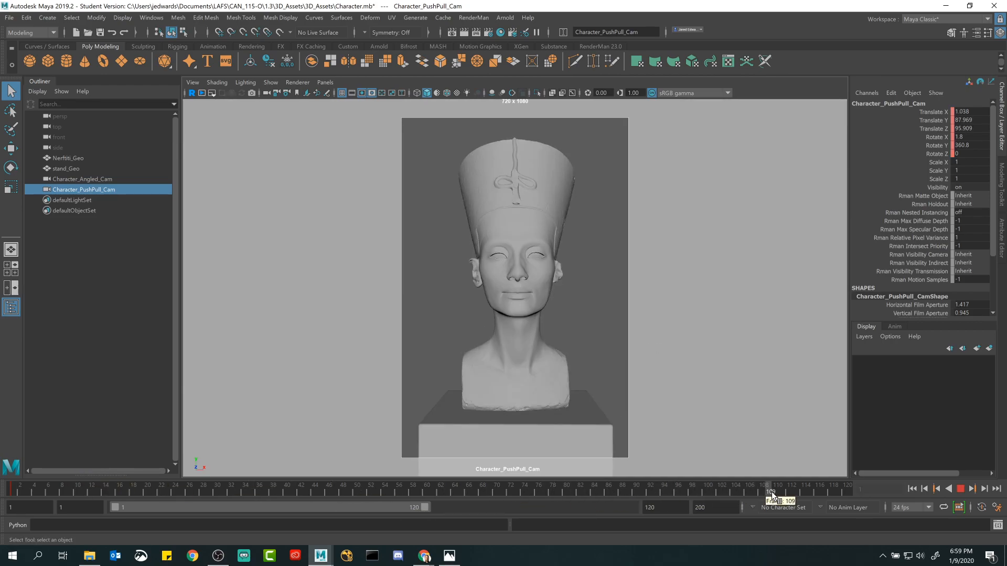
drag(809, 491, 852, 493)
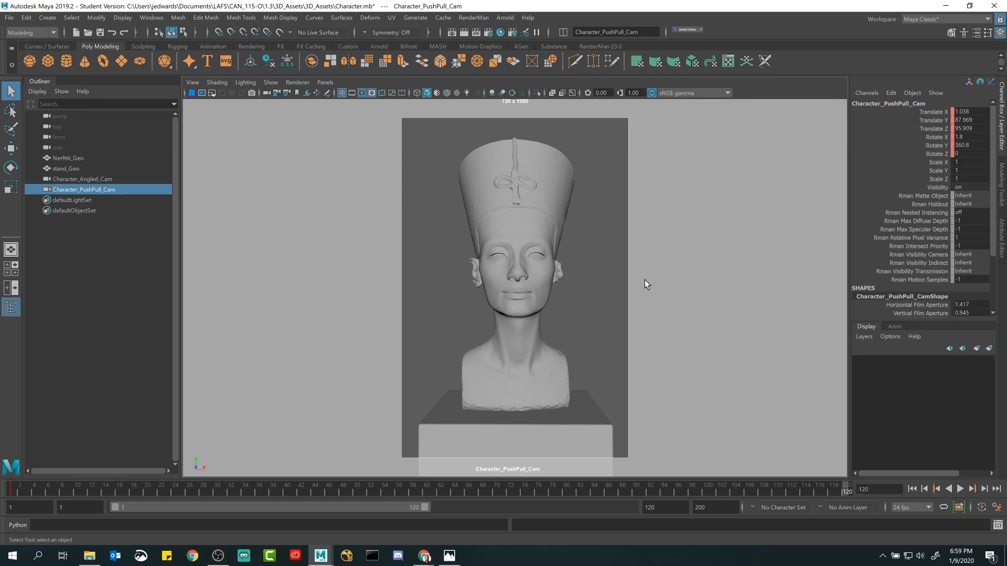
alt+right_drag(661, 265, 361, 278)
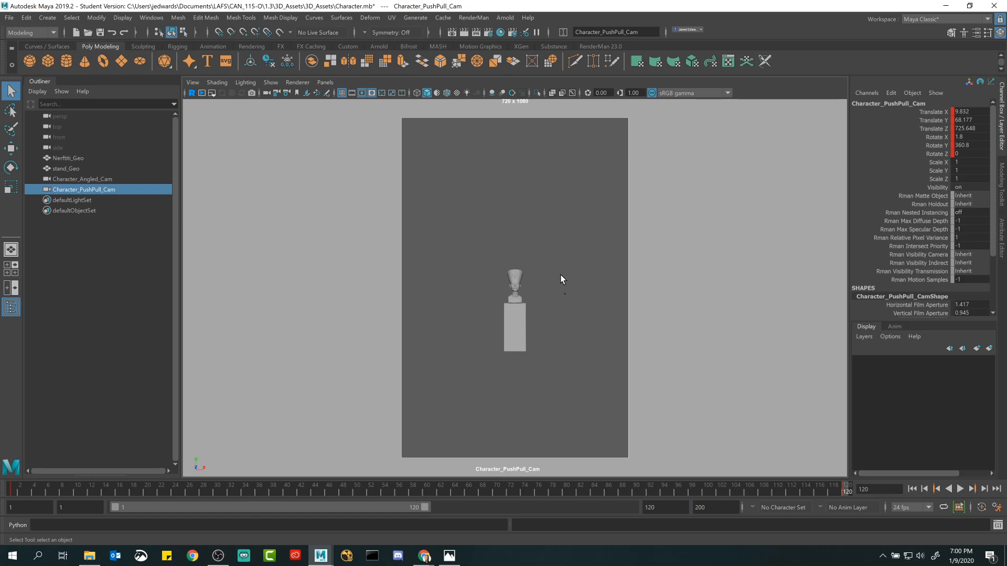
Step: Scrub and play the camera's dolly move to check it, returning to frame 120
drag(45, 494, 797, 489)
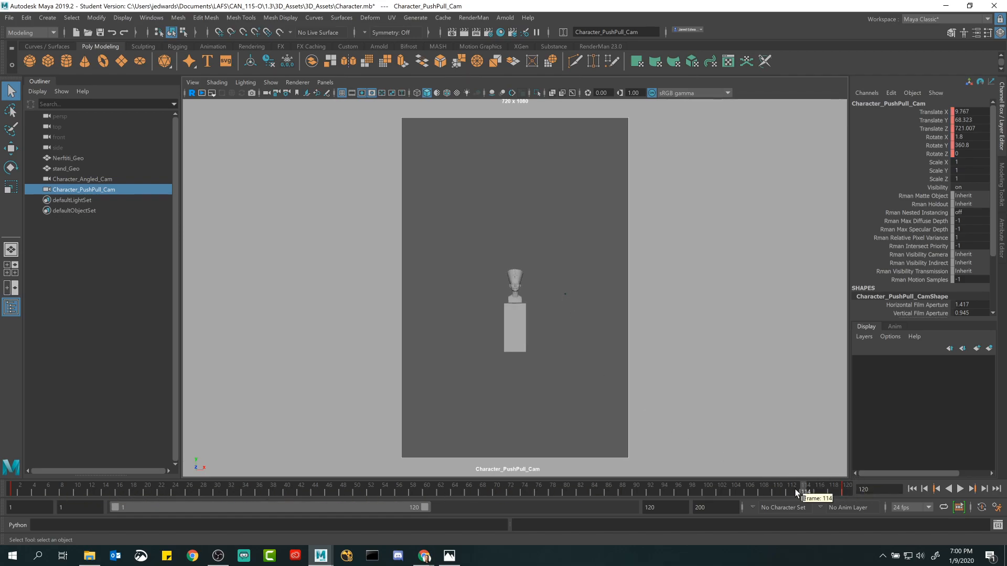
key(alt+v)
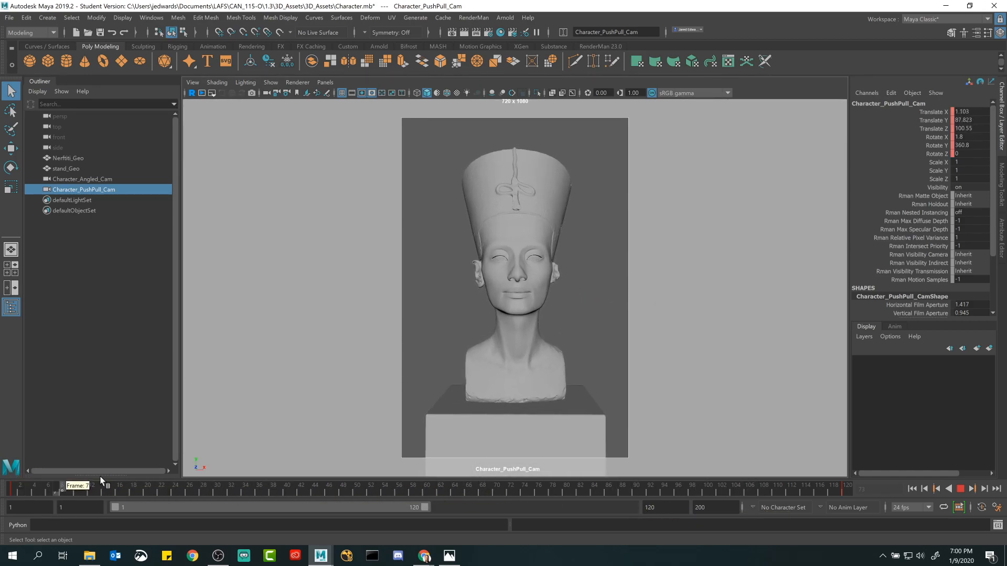
drag(460, 498, 865, 495)
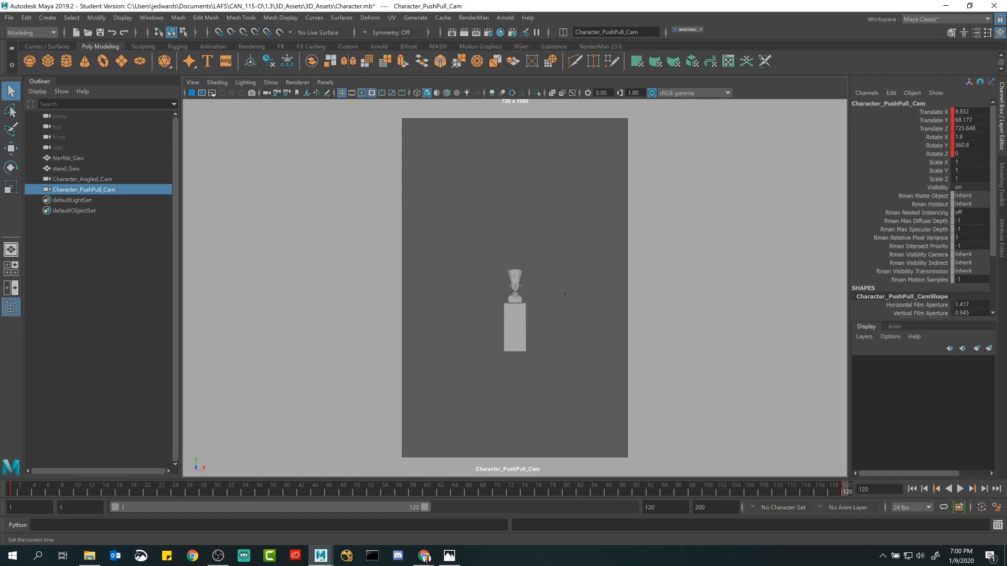
Step: Raise Character_PushPull_Cam's focal length to 303.5 at frame 120 so the bust fills the gate, and key it
scroll(934, 201, down, 3)
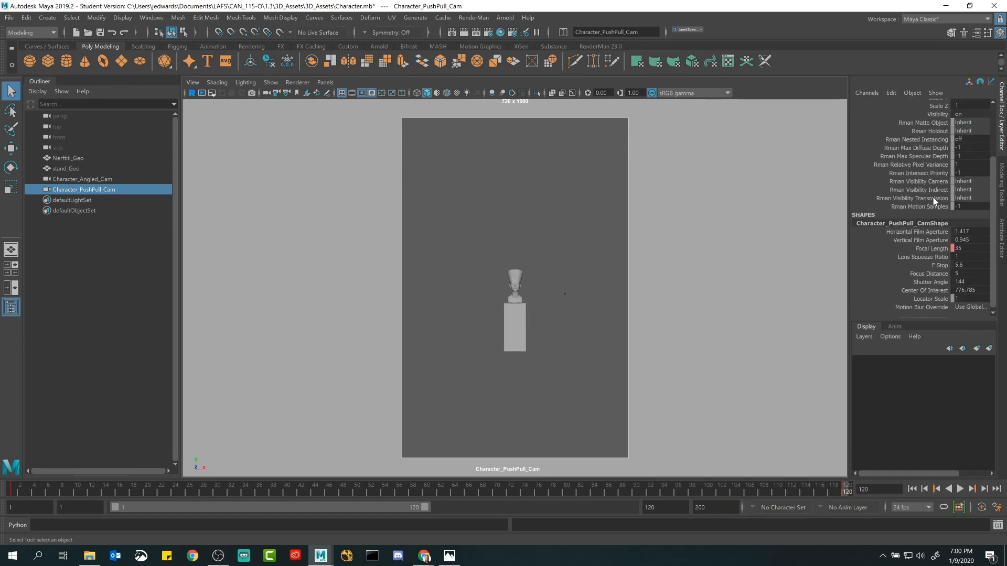
click(936, 248)
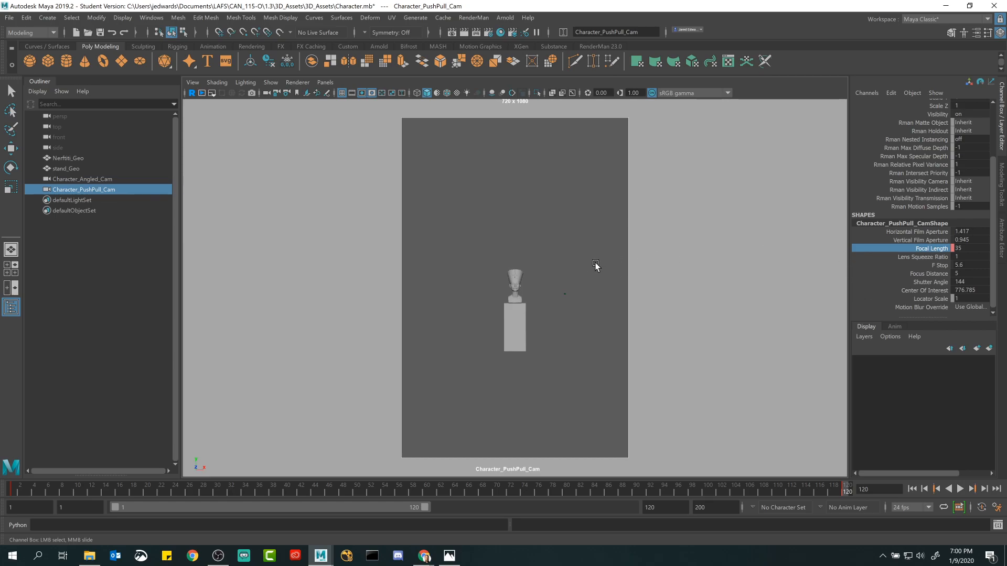
middle_drag(595, 263, 923, 266)
middle_drag(718, 275, 805, 263)
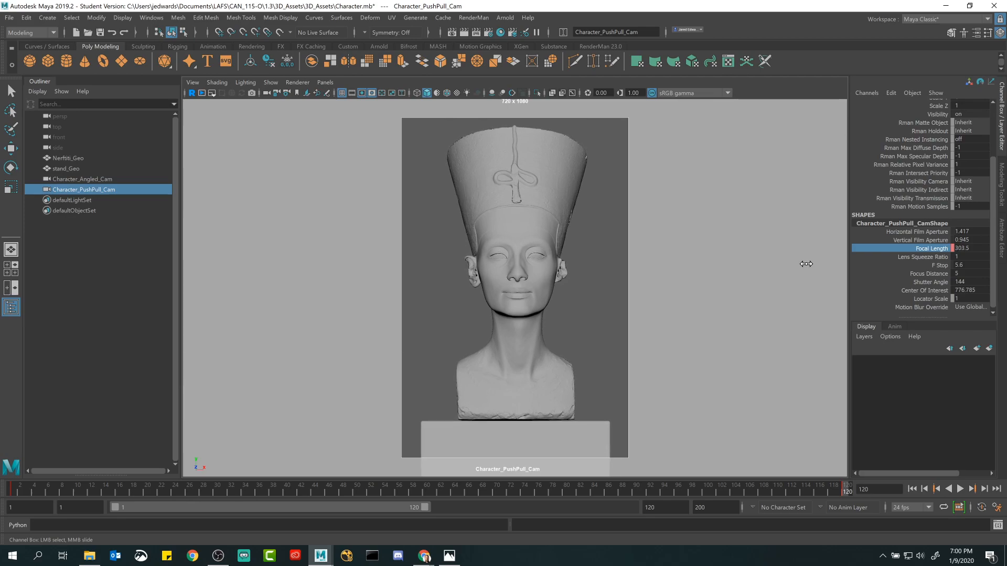
right_click(931, 248)
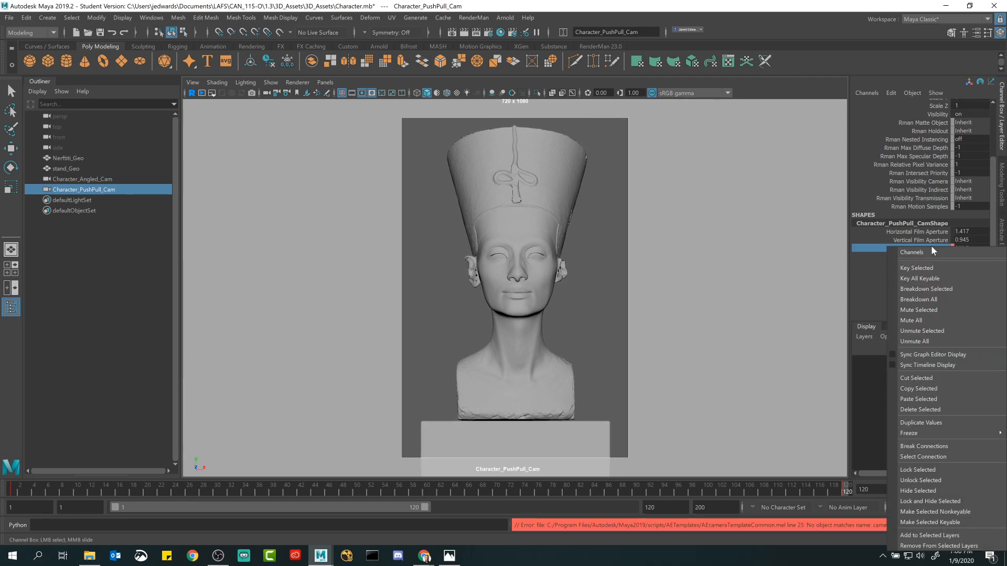
click(925, 268)
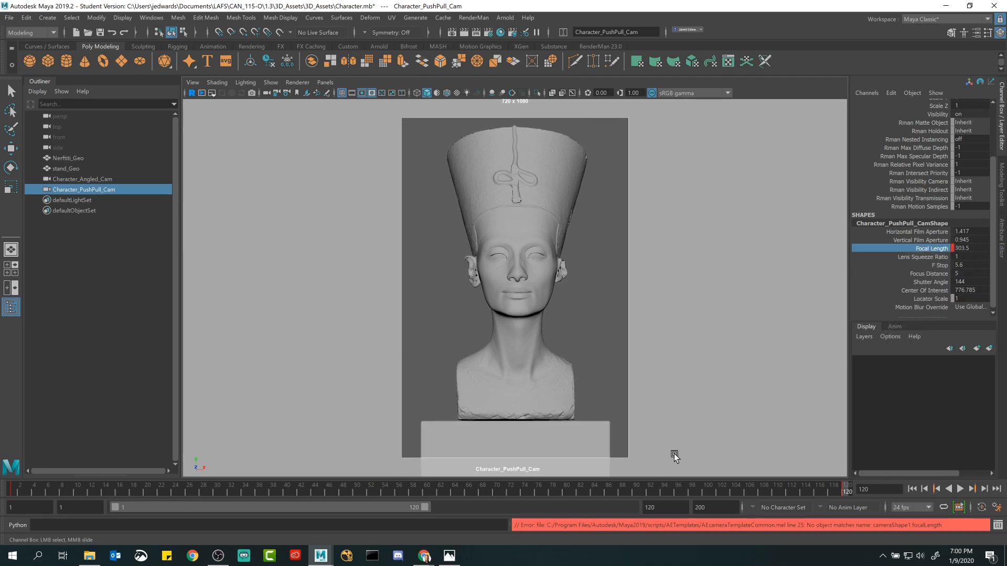
Step: Review the push-pull effect by scrubbing to frame 97, returning to frame 1 and playing the animation
click(687, 485)
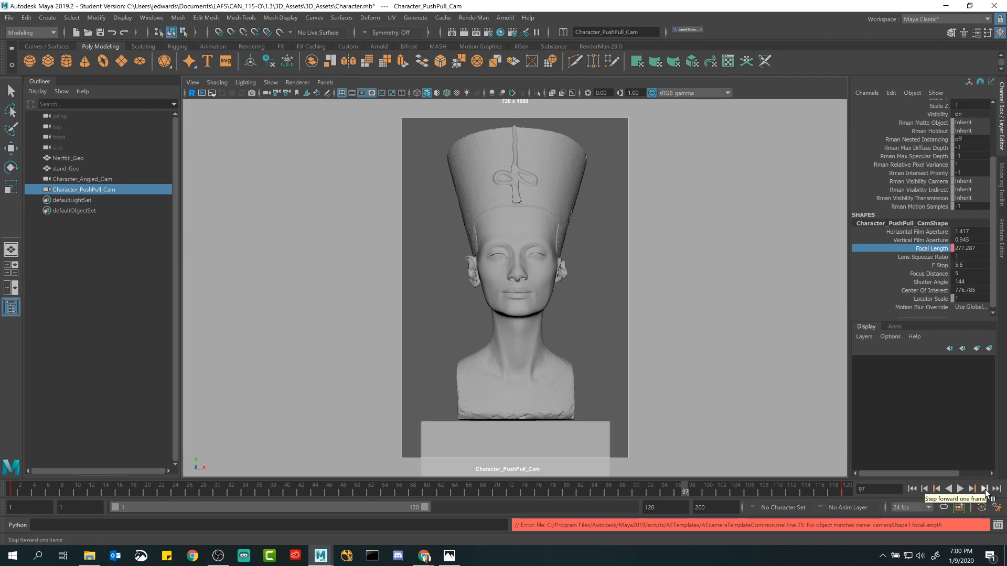
click(912, 489)
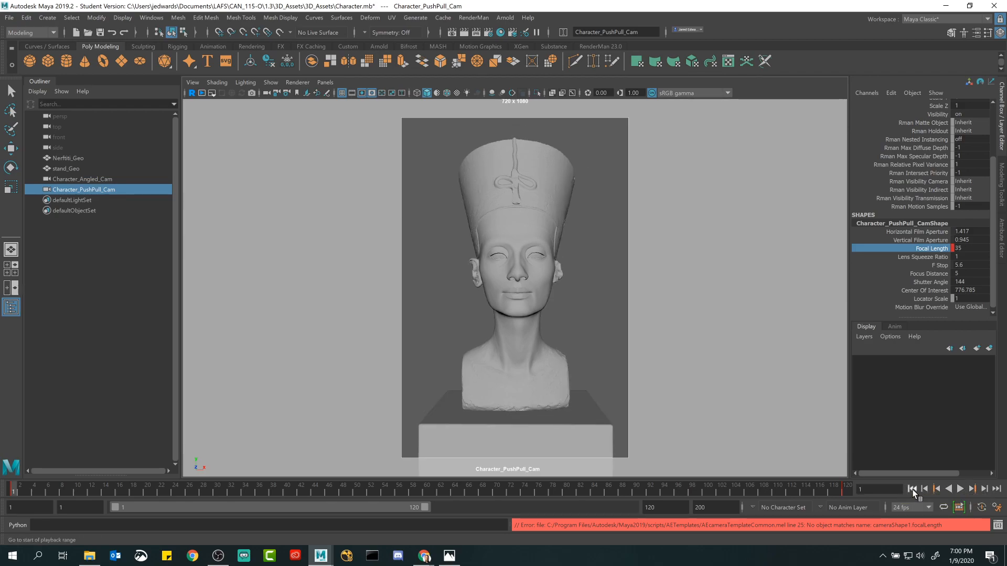
click(960, 490)
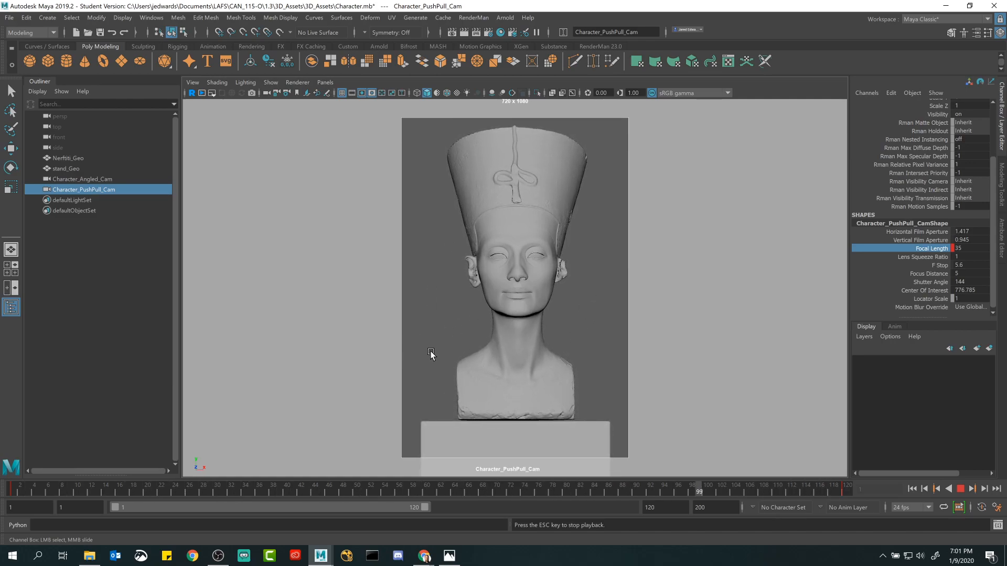
Step: Split the workspace into two side-by-side views and use the persp camera in the first to frame the bust and moving camera
click(7, 289)
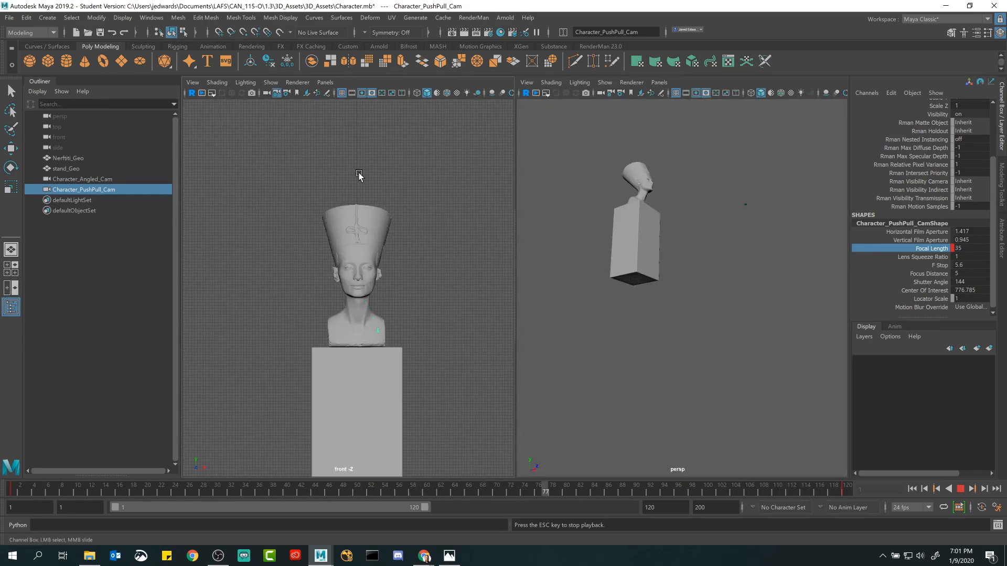
click(326, 82)
mouse_move(367, 94)
click(442, 115)
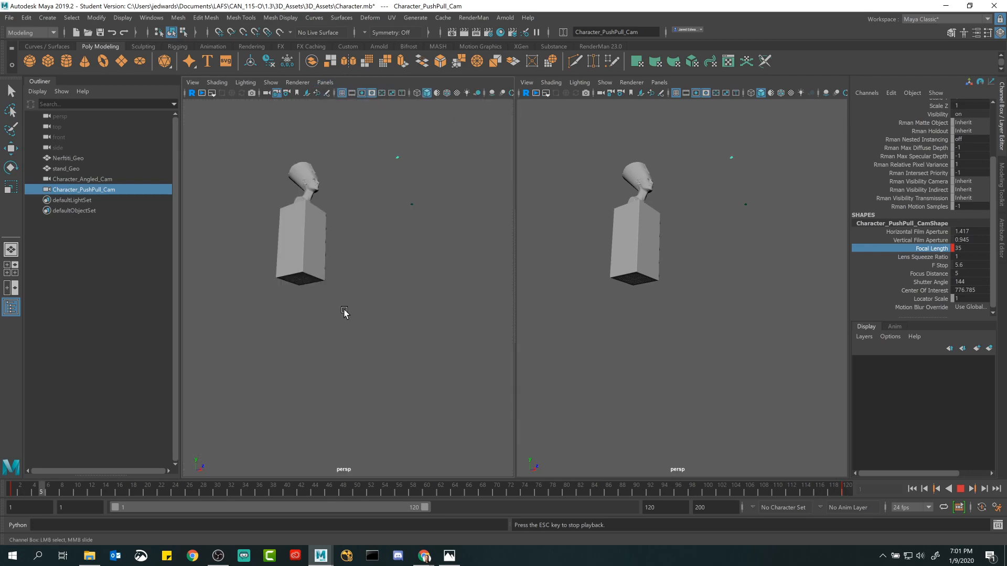
alt+drag(342, 309, 371, 332)
alt+middle_drag(414, 299, 339, 319)
alt+right_drag(339, 319, 234, 306)
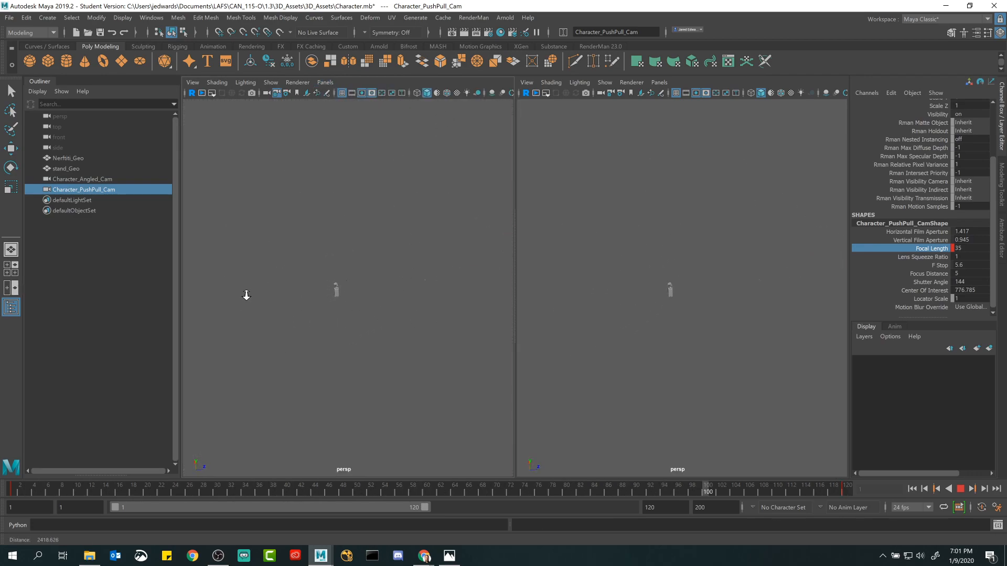
alt+right_drag(281, 299, 592, 393)
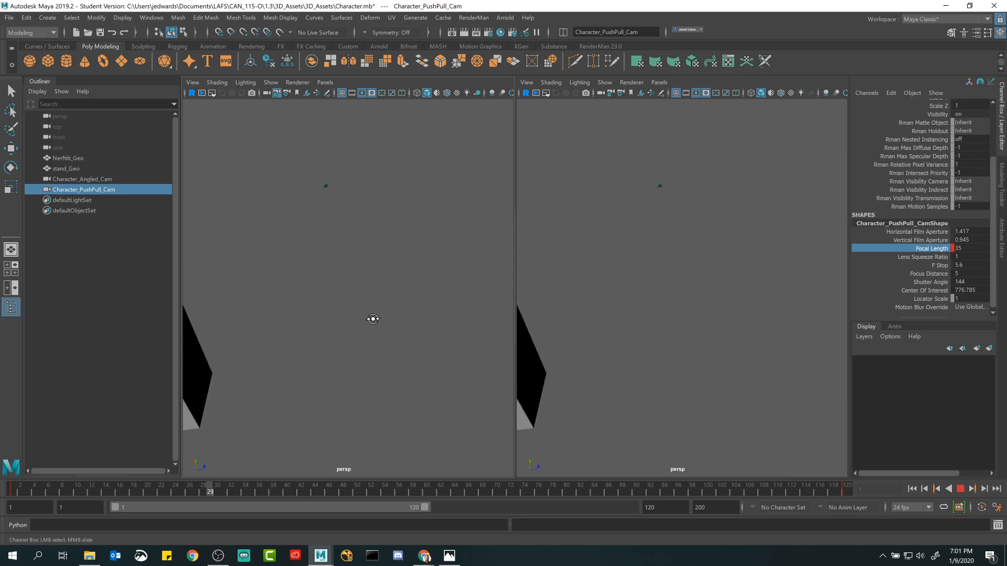
Step: Look through Character_PushPull_Cam in the second view, beside the perspective view
click(659, 82)
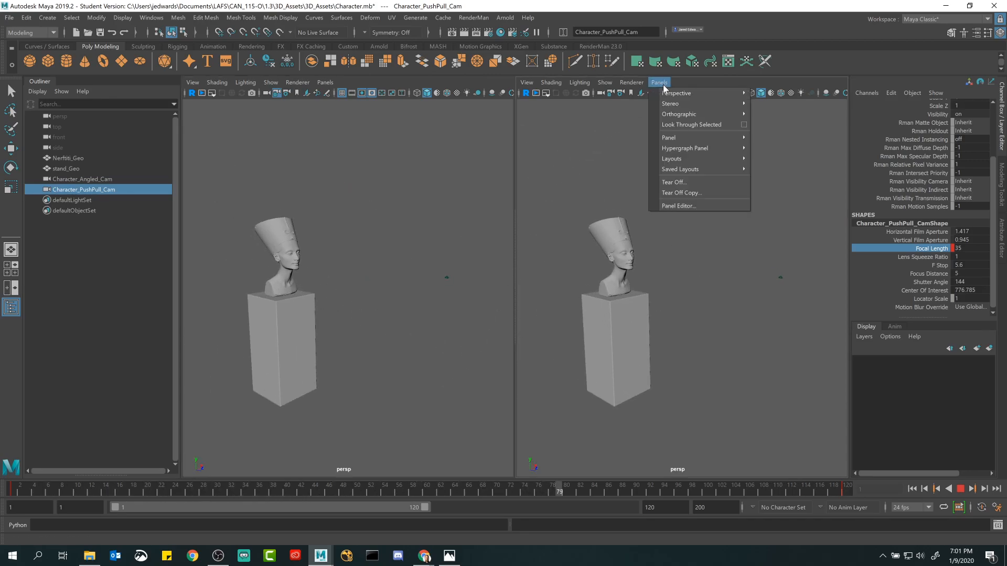
mouse_move(677, 99)
click(794, 102)
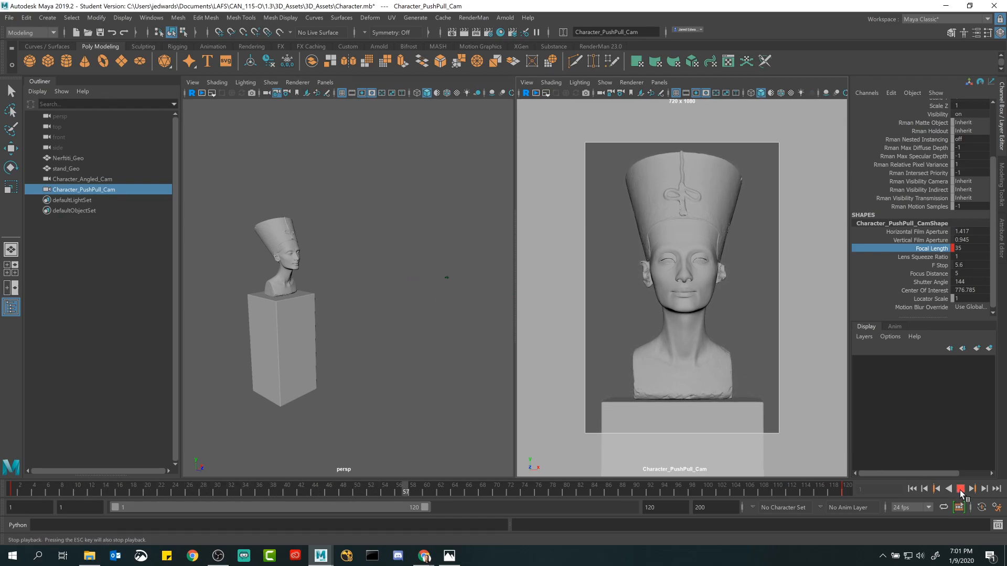
Step: Stop playback, scrub the animation to frame 24 and deselect the camera
click(959, 490)
drag(567, 485, 175, 486)
click(437, 331)
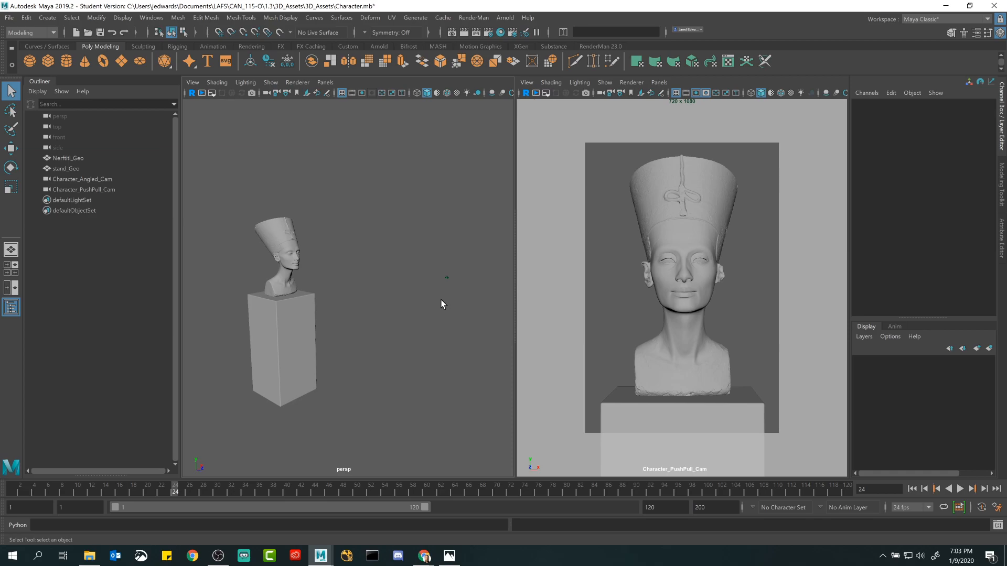
Step: Switch to File Explorer and open Bonus_Example1 from the 4.1 folder of CAN_115-O
click(89, 556)
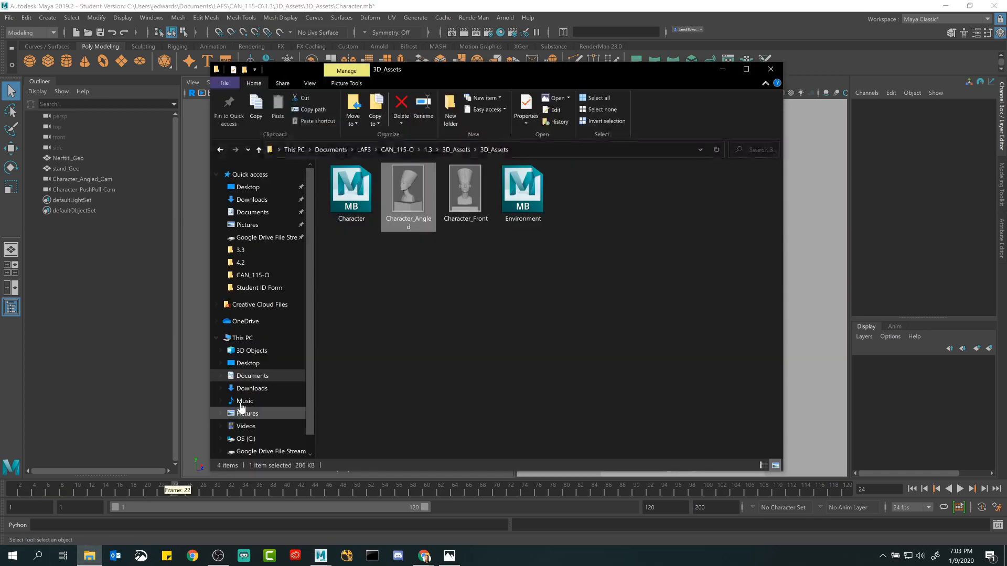
key(alt+Up)
key(alt+Up)
key(alt+Up)
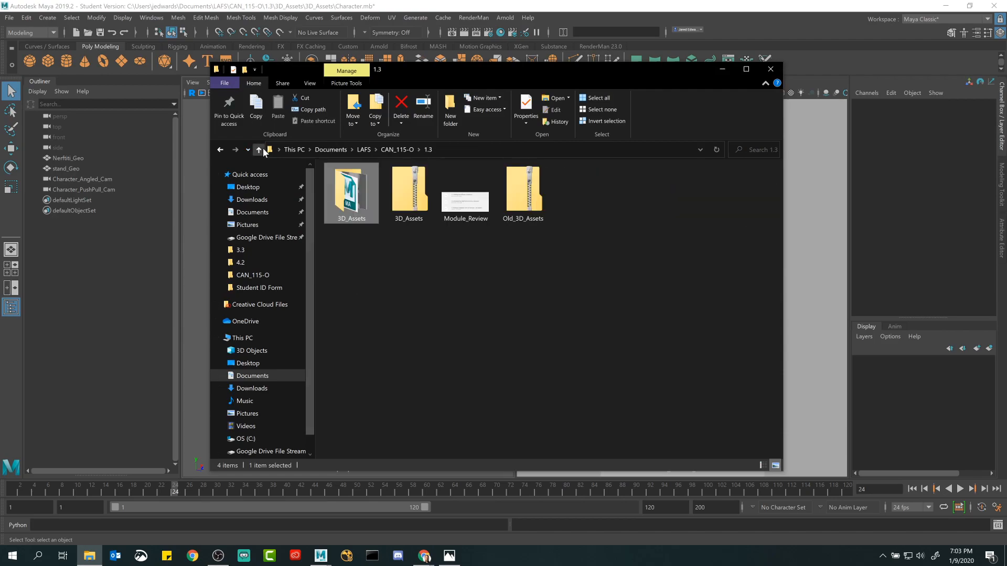
double_click(353, 282)
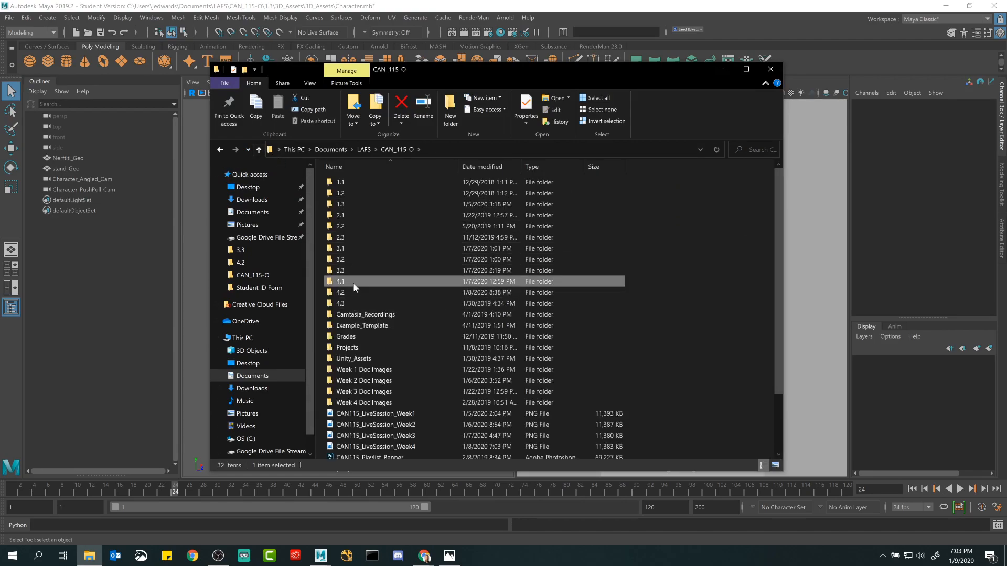
click(470, 184)
double_click(470, 184)
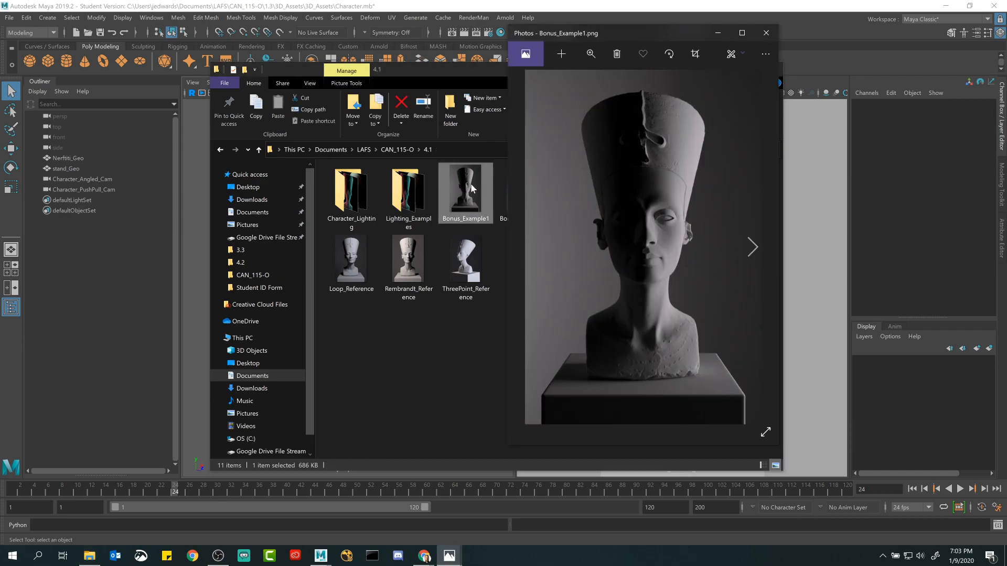
Step: Browse the lighting reference images from Bonus_Example2 through Lighting_Guide to Loop_Reference
click(752, 248)
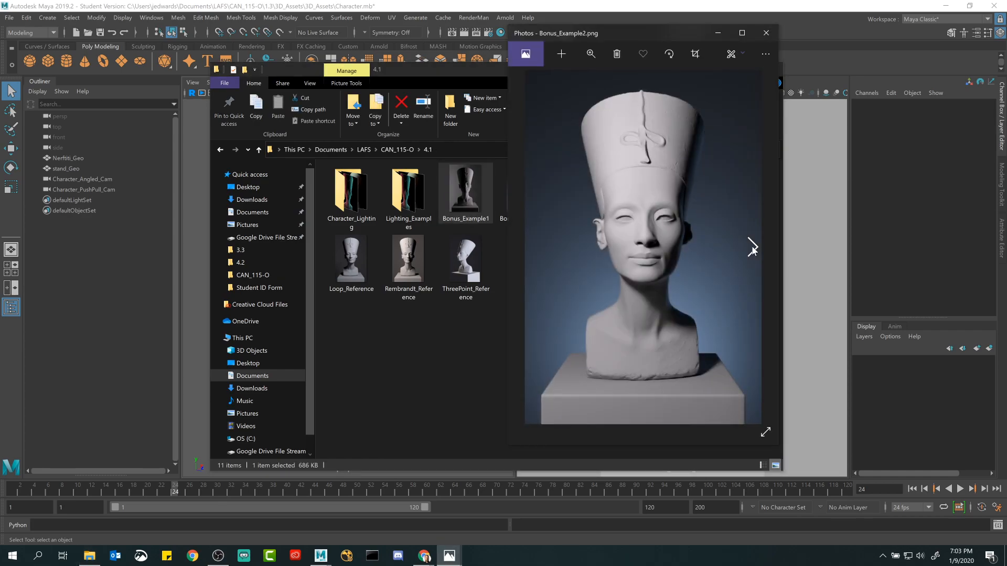
click(751, 248)
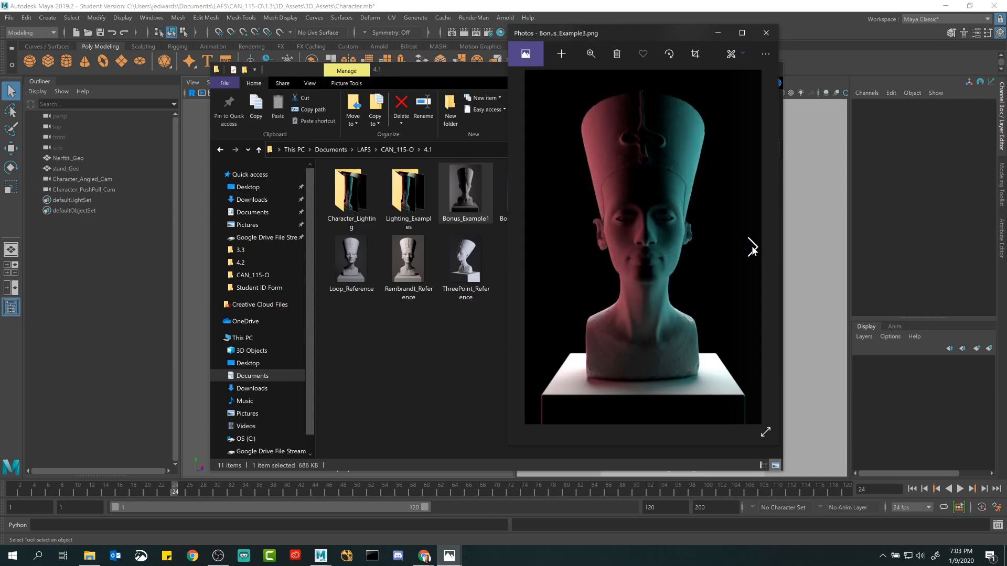
click(752, 248)
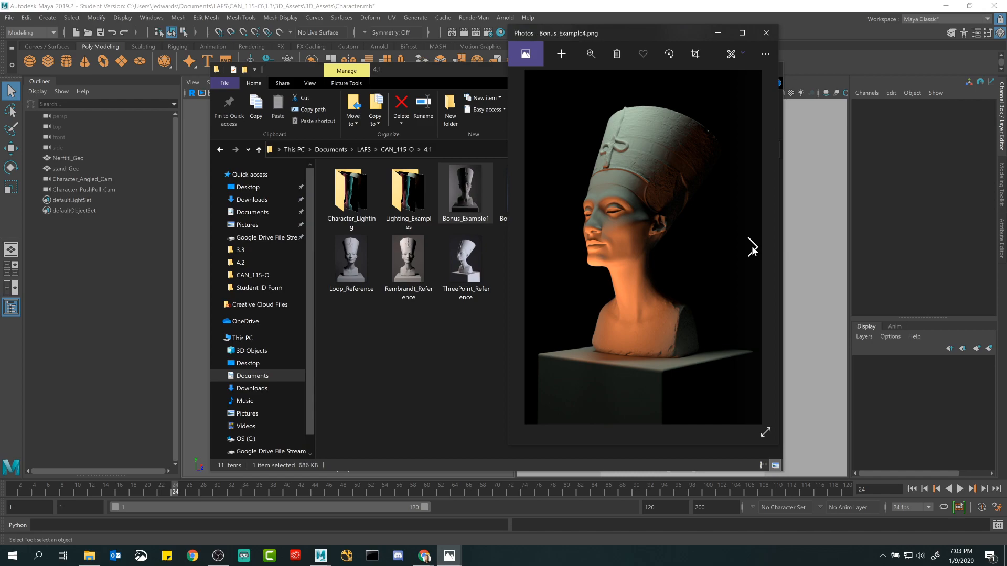
click(751, 247)
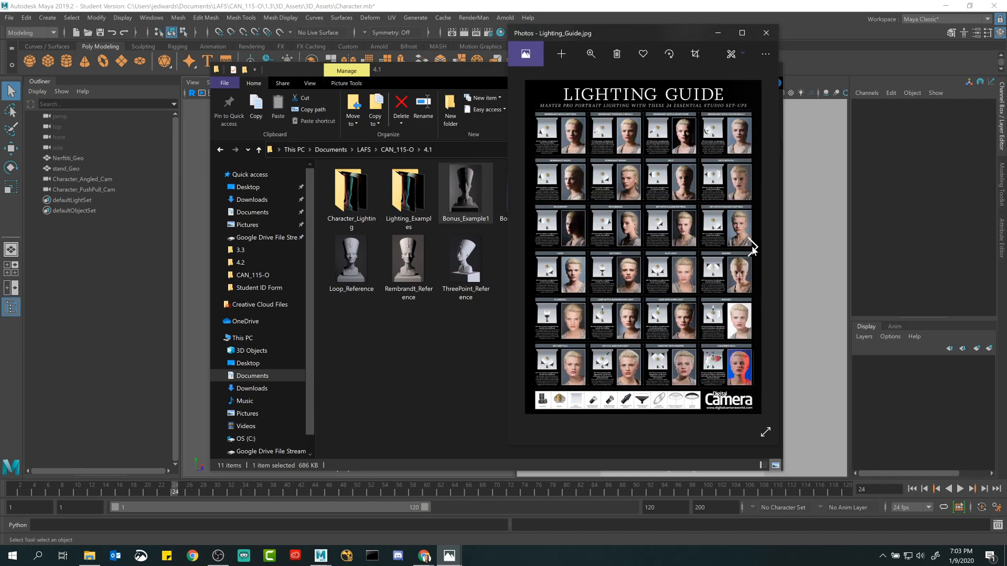
click(752, 248)
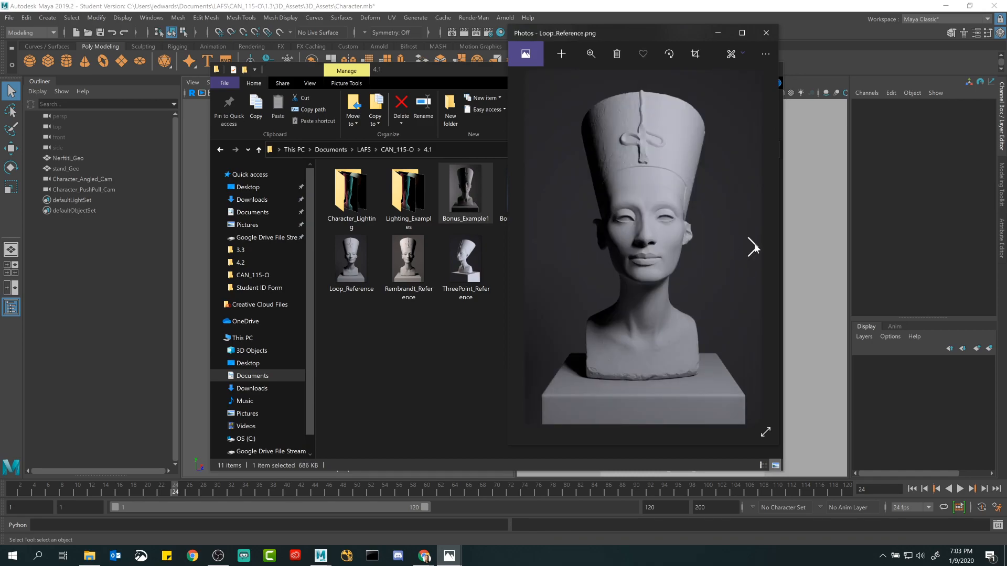
Step: View the character lighting images on to ThreePoint_Reference, go back to Bonus_Example3, and close the image viewer
click(752, 247)
click(752, 247)
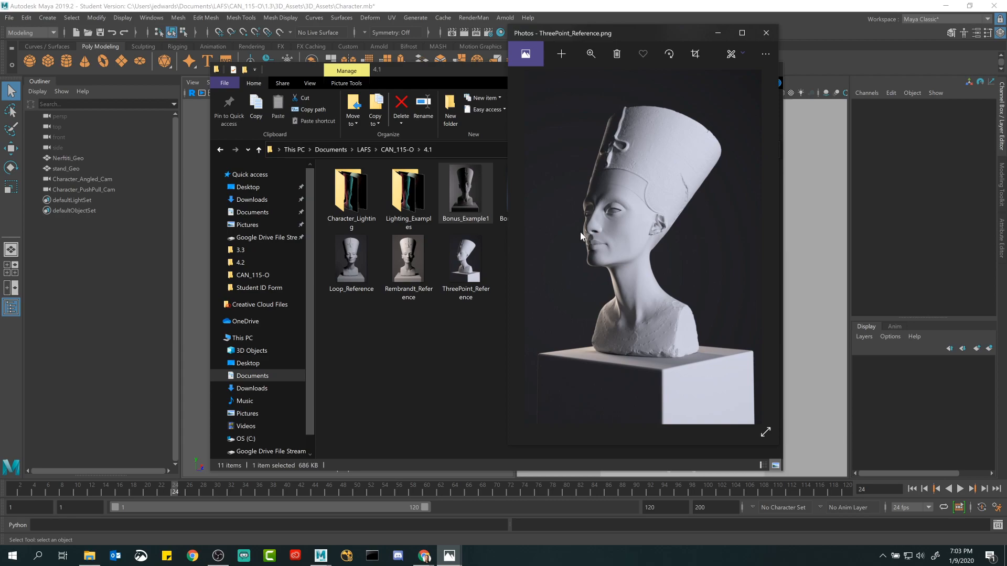
click(534, 246)
click(534, 246)
click(534, 246)
click(534, 246)
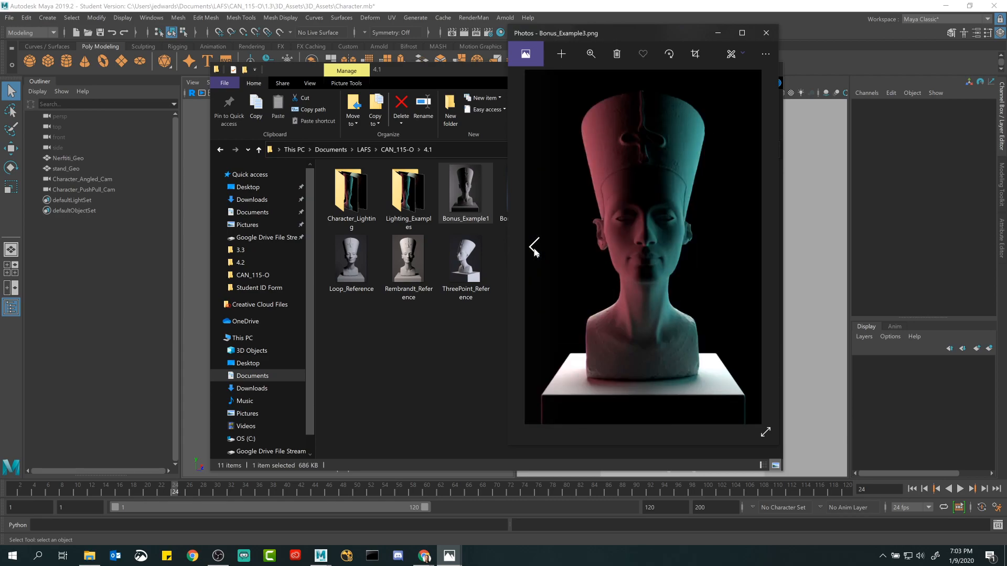
click(765, 32)
Step: Open Bonus_Example1 from the 3.3 folder of CAN_115-O and browse the balcony lighting images through to Day_Reference
click(258, 150)
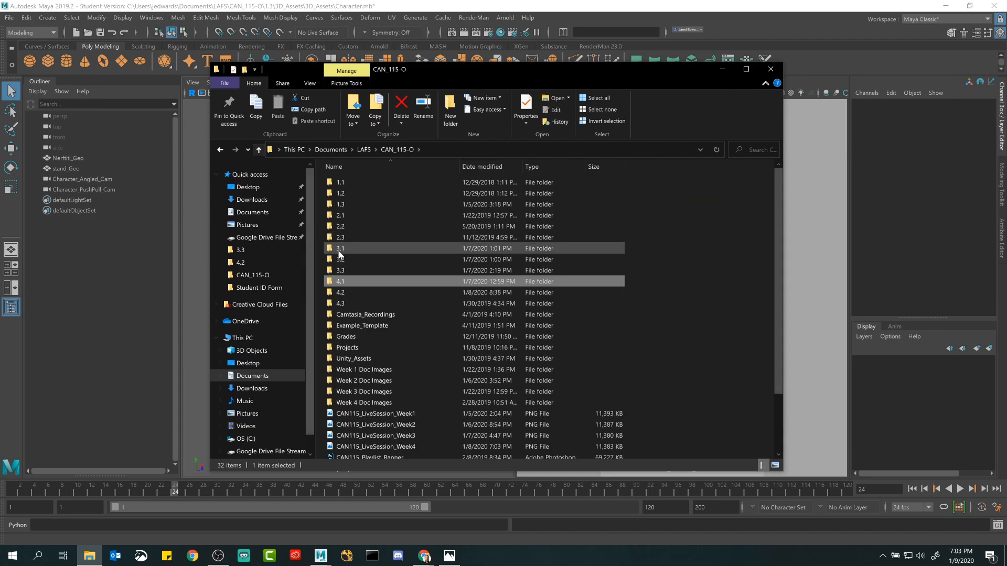
double_click(348, 265)
double_click(427, 194)
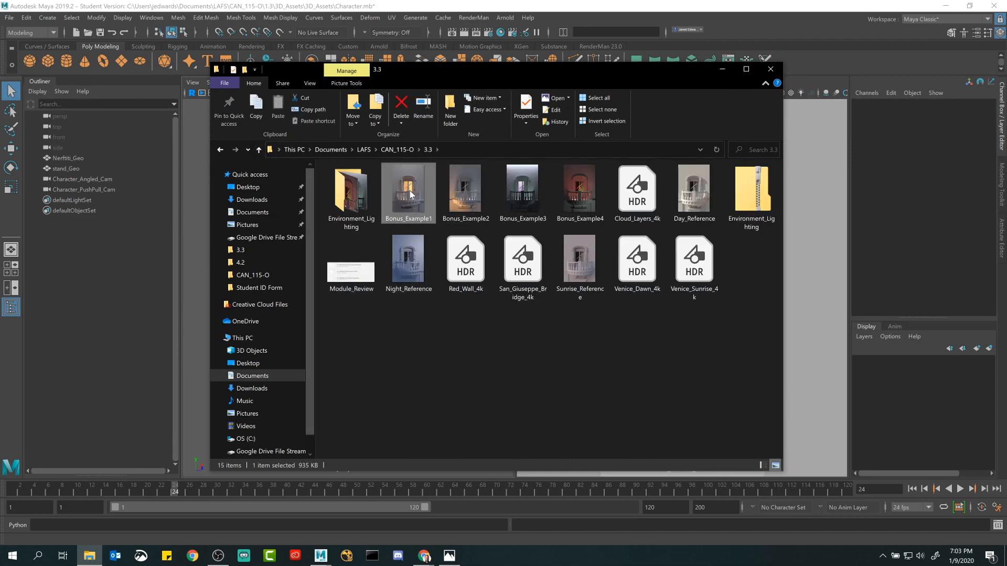
click(750, 247)
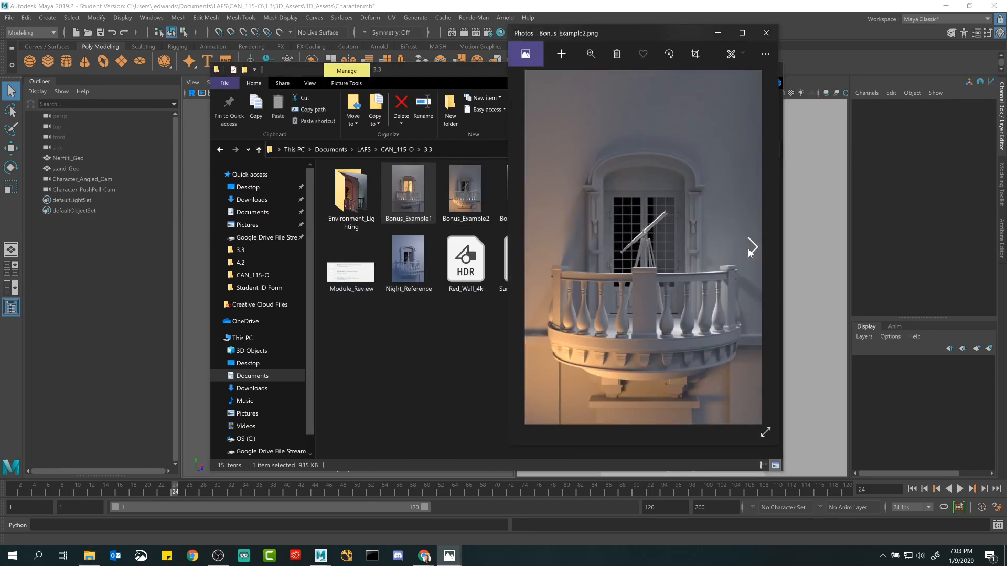
click(749, 251)
click(751, 248)
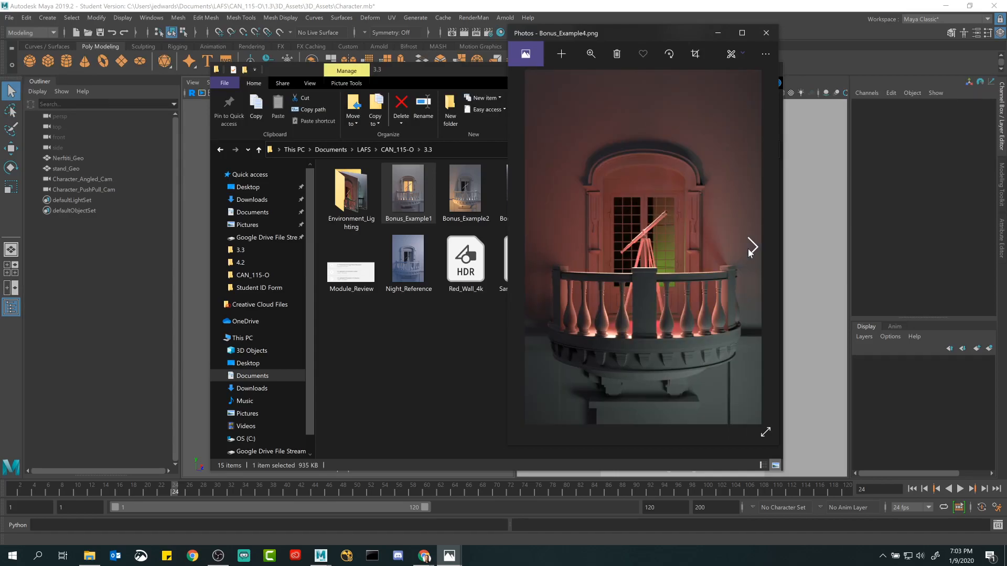
click(751, 248)
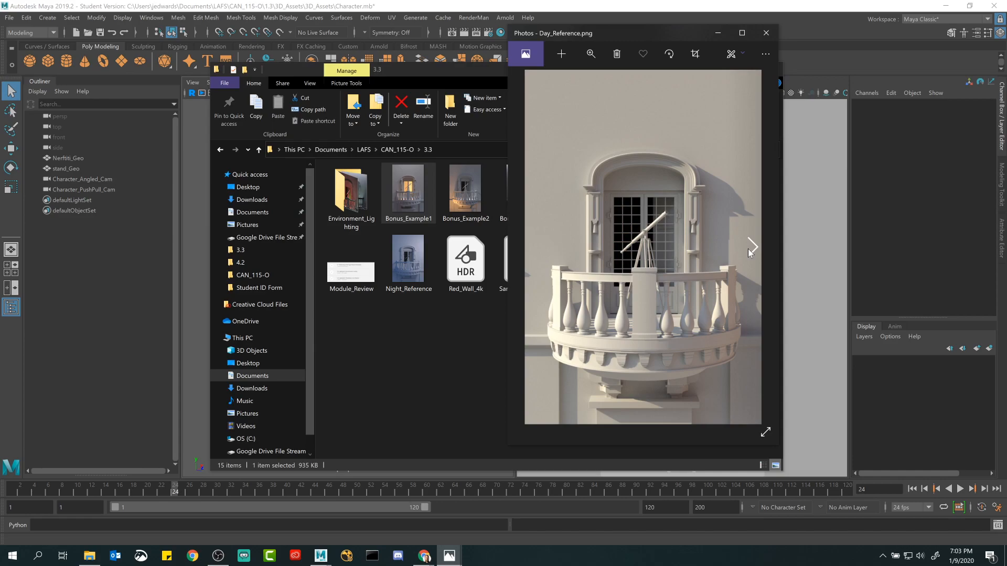